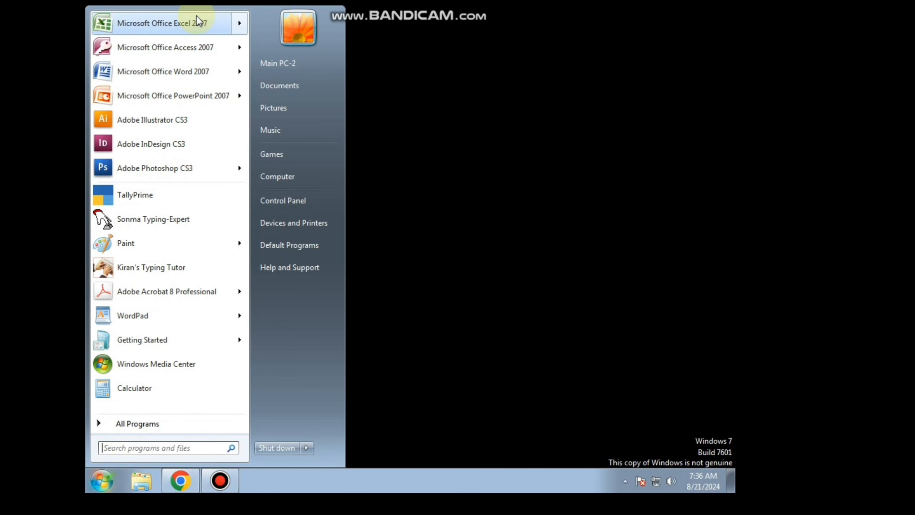
{"action": "mouse_move", "coordinate": [170, 23]}
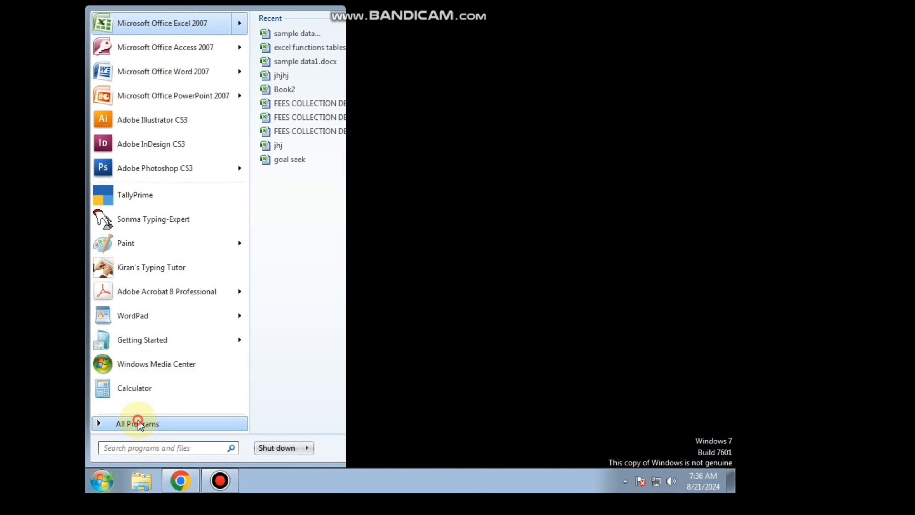
{"action": "left_click", "coordinate": [132, 424]}
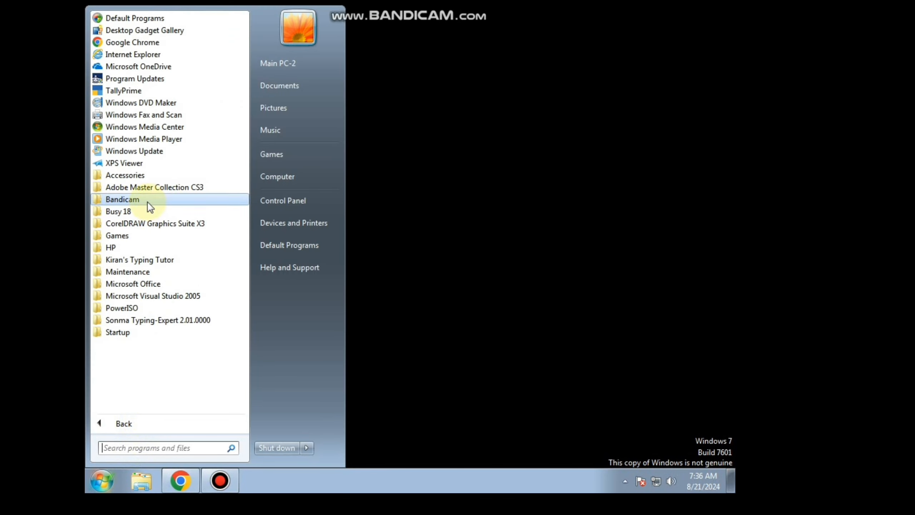
{"action": "left_click", "coordinate": [156, 289]}
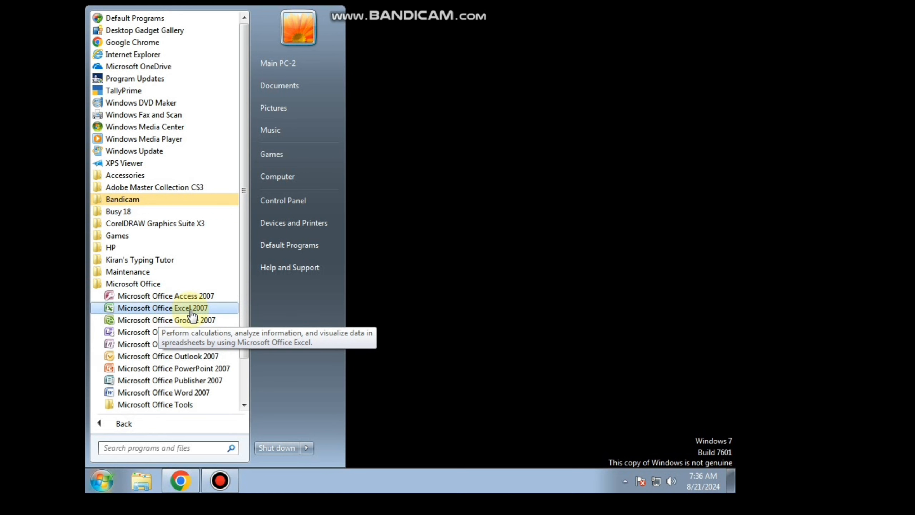
{"action": "left_click", "coordinate": [398, 234]}
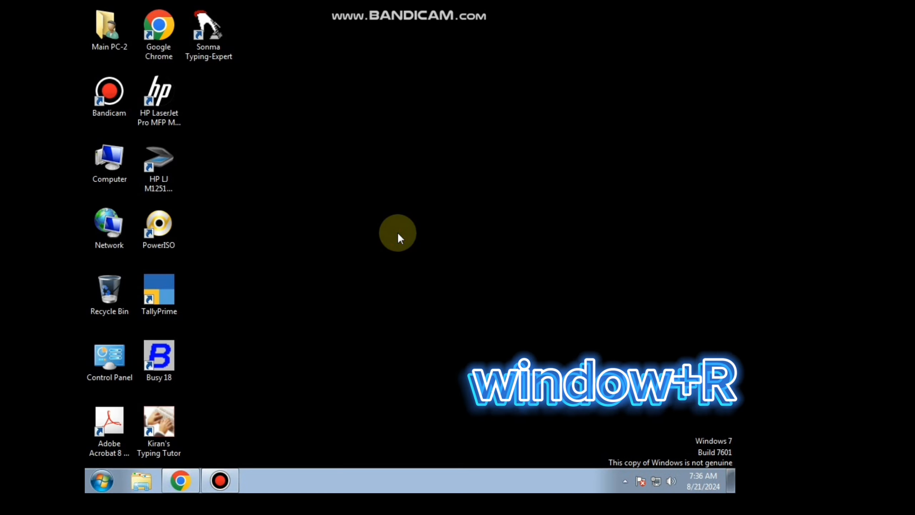
Launch Microsoft Excel with the Run command "excel".
{"action": "key", "text": "super+r"}
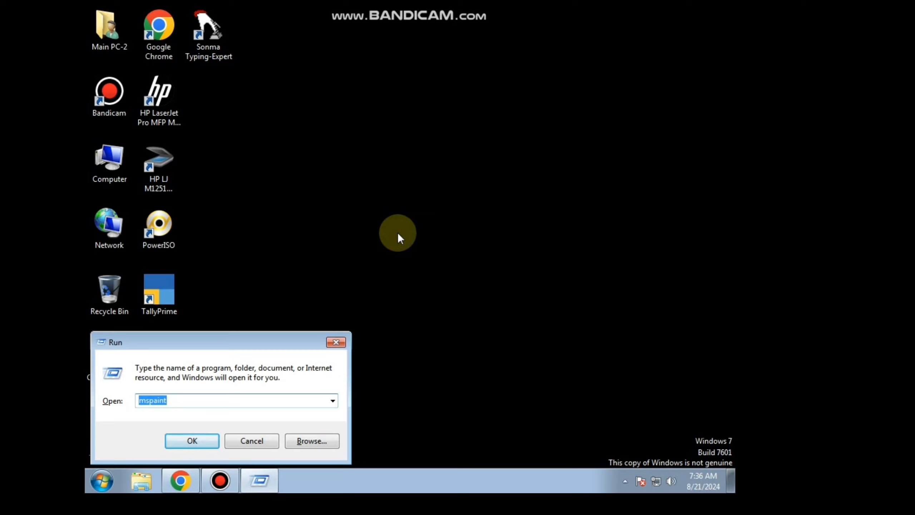
{"action": "type", "text": "exce"}
{"action": "key", "text": "Down"}
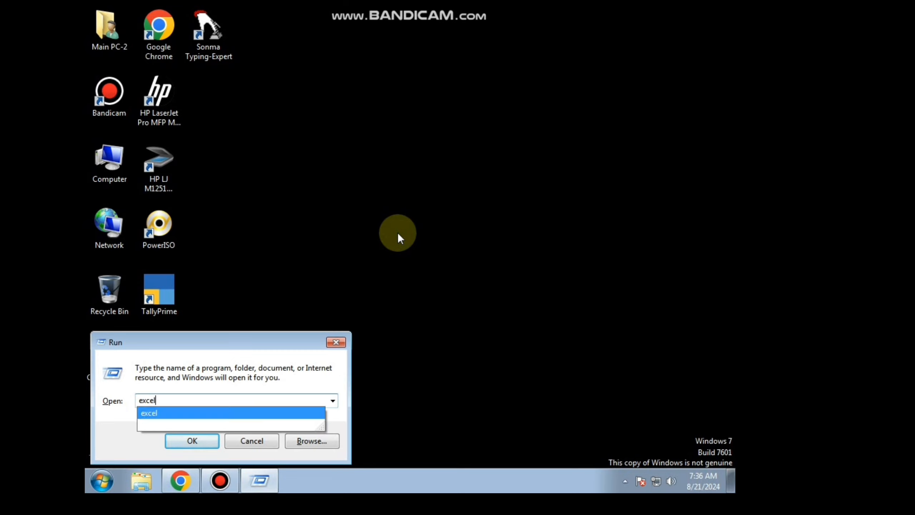
{"action": "key", "text": "Return"}
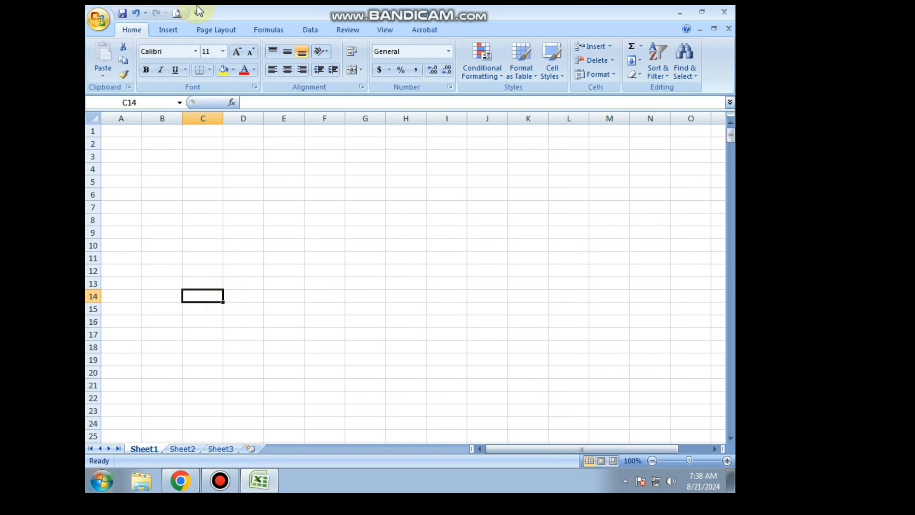
Highlight the cell reference in the Name Box and select several single cells across the sheet, such as B6, F7 and C12.
{"action": "left_click", "coordinate": [147, 102]}
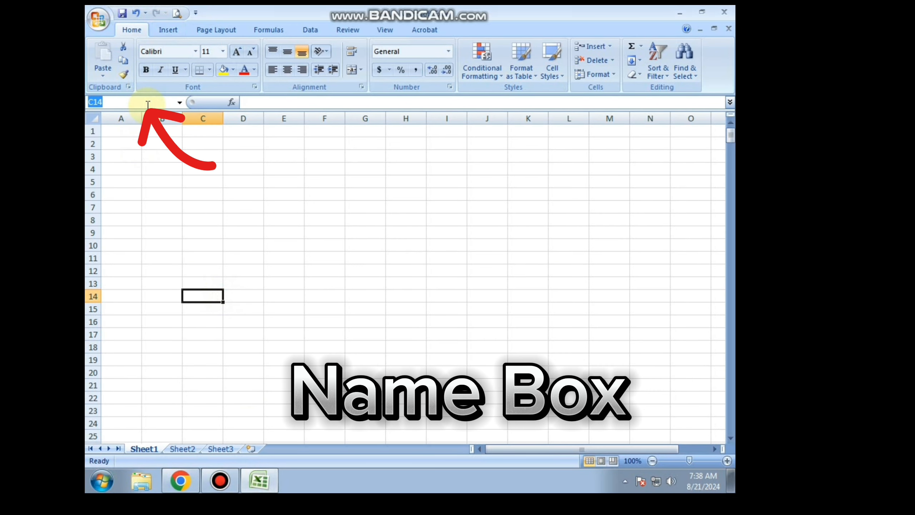
{"action": "left_click", "coordinate": [172, 195]}
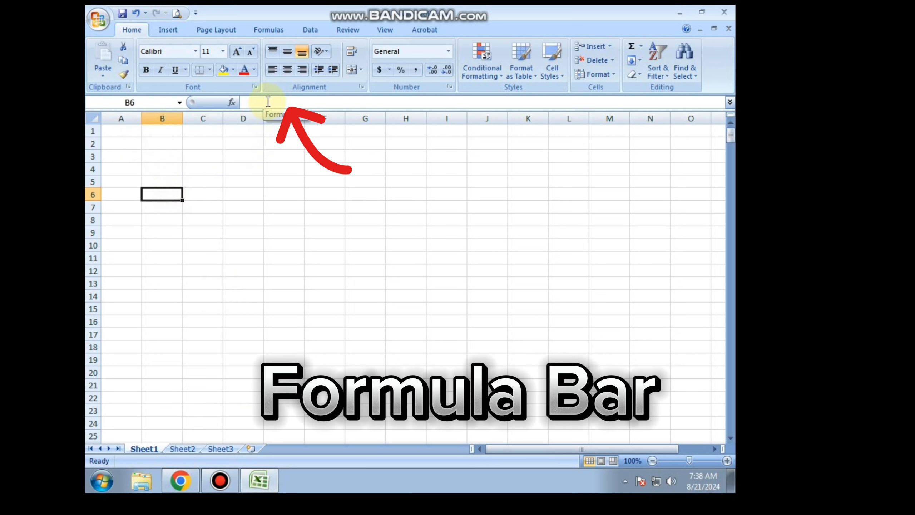
{"action": "left_click", "coordinate": [217, 234]}
{"action": "left_click", "coordinate": [307, 212]}
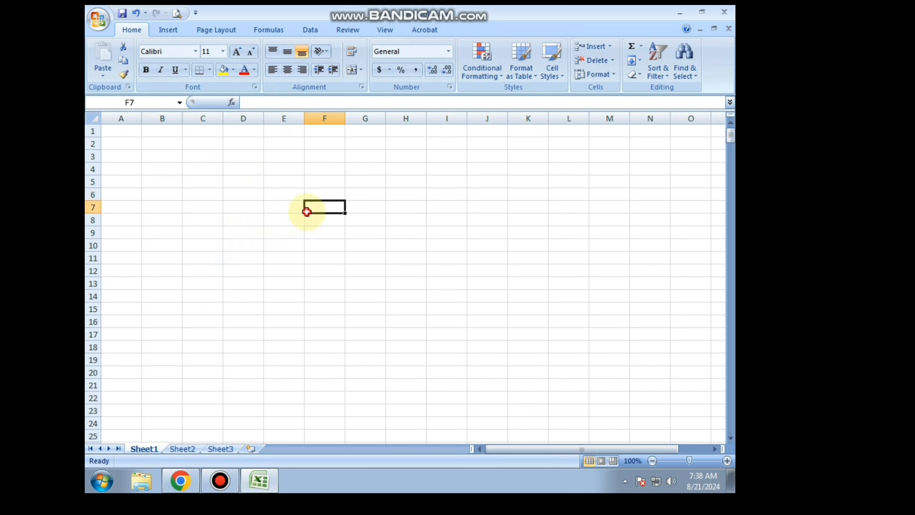
{"action": "left_click", "coordinate": [282, 256]}
{"action": "left_click", "coordinate": [202, 258]}
{"action": "left_click", "coordinate": [207, 274]}
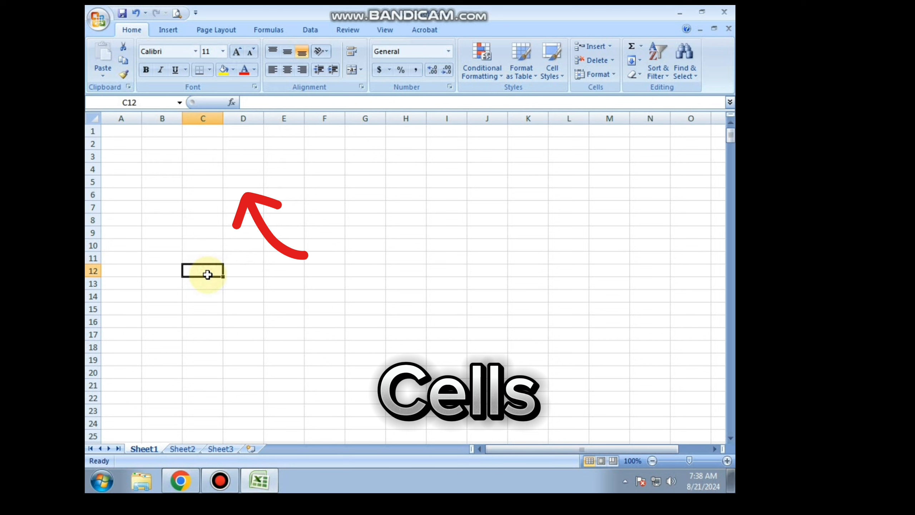
{"action": "left_click", "coordinate": [198, 221]}
Select columns A, B, C and D one after another, finishing on cell C5.
{"action": "left_click", "coordinate": [133, 117]}
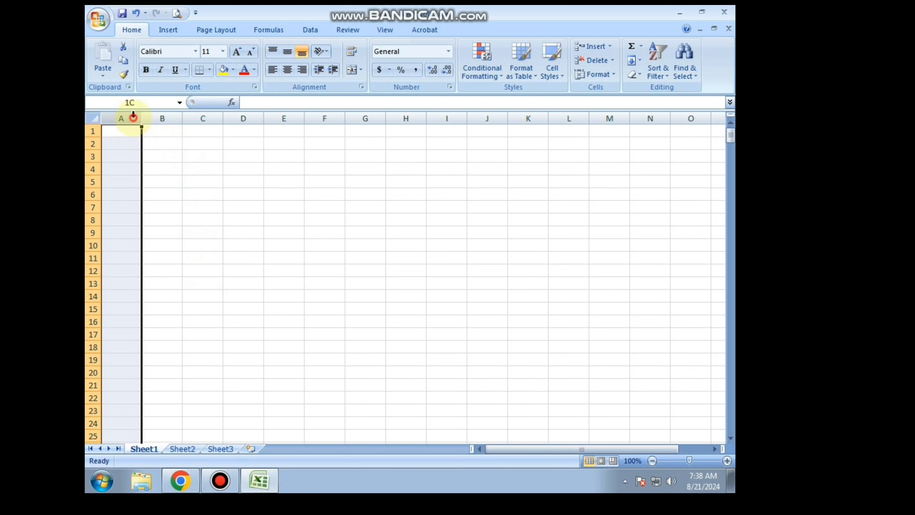
{"action": "left_click", "coordinate": [163, 117]}
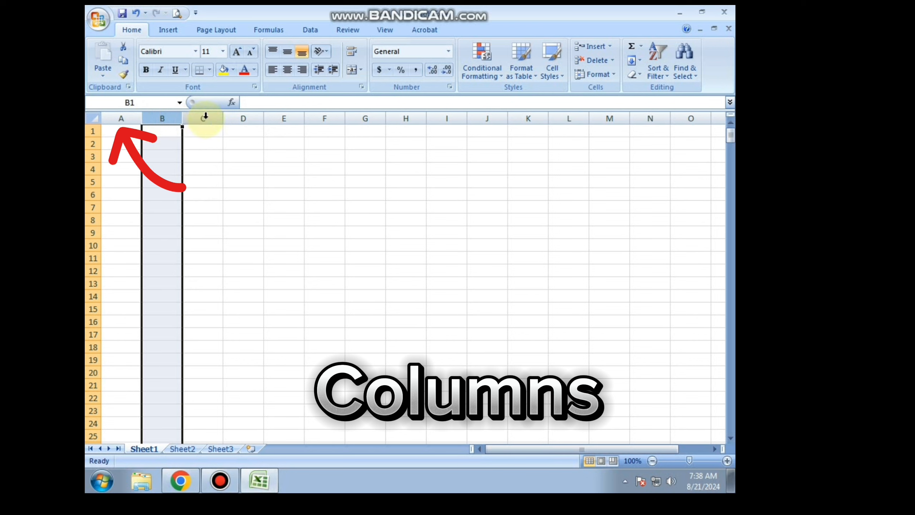
{"action": "left_click", "coordinate": [204, 117]}
{"action": "left_click", "coordinate": [237, 118]}
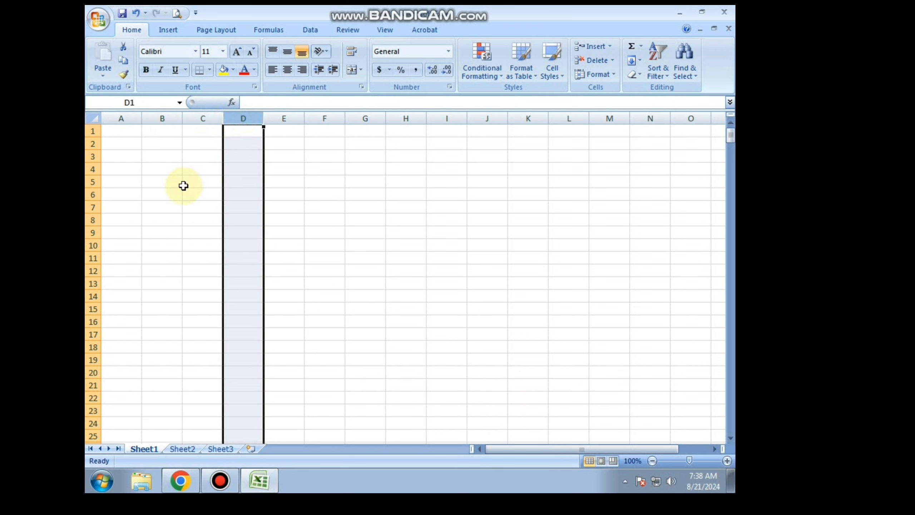
{"action": "left_click", "coordinate": [184, 185]}
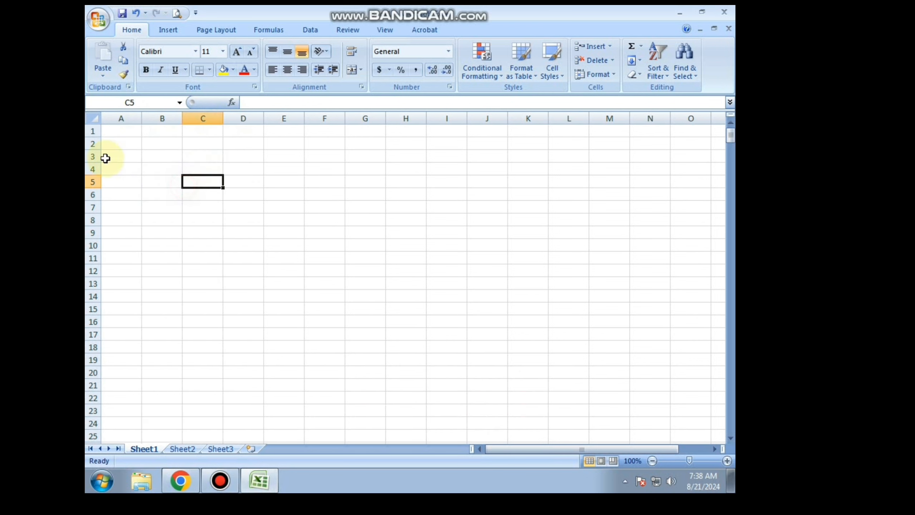
Select rows 1, 2, 3 and 4 one after another, finishing on a single cell.
{"action": "left_click", "coordinate": [92, 130]}
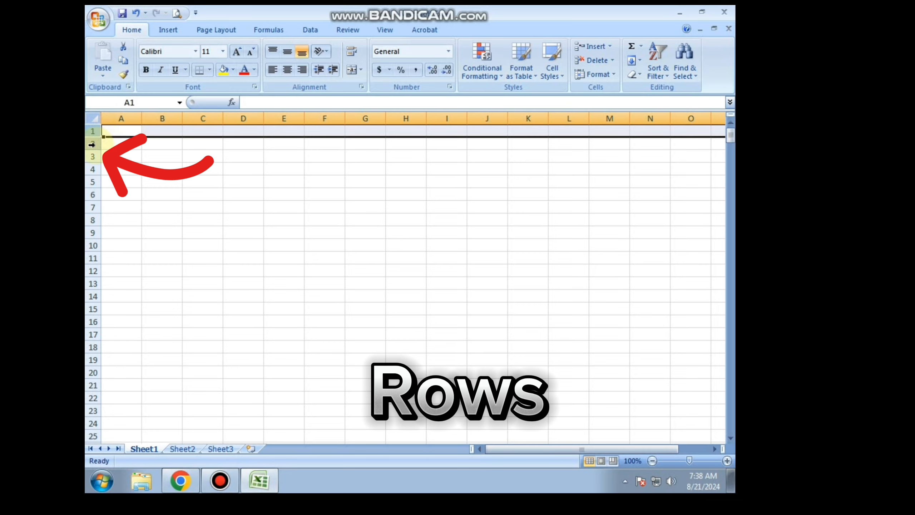
{"action": "left_click", "coordinate": [91, 145]}
{"action": "left_click", "coordinate": [92, 156]}
{"action": "left_click", "coordinate": [92, 168]}
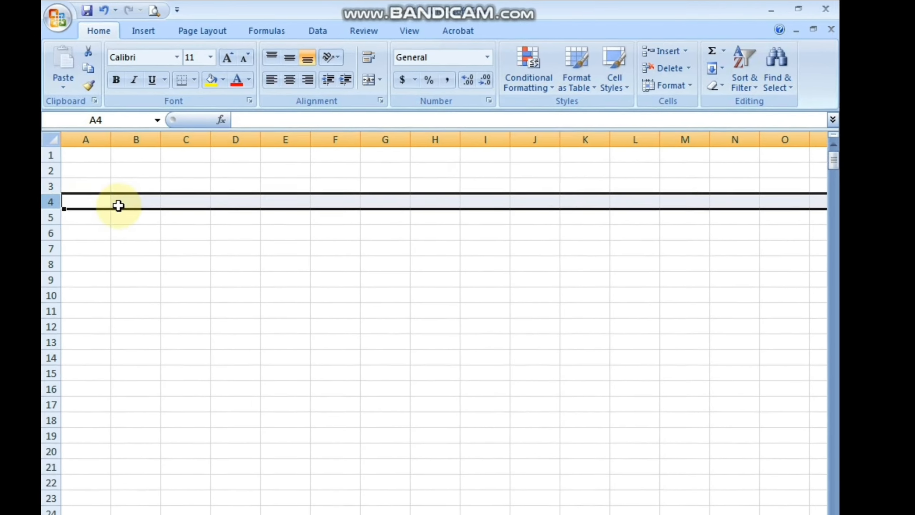
{"action": "left_click", "coordinate": [148, 172]}
Select column B, row 3 and their intersecting cell B3, and check the Name Box addresses of cells C5 and I9.
{"action": "left_click", "coordinate": [162, 118]}
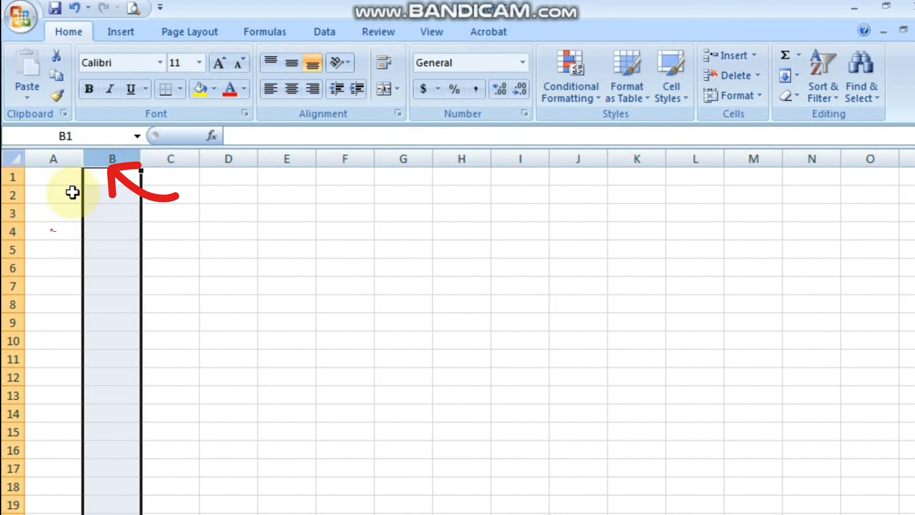
{"action": "left_click", "coordinate": [12, 213]}
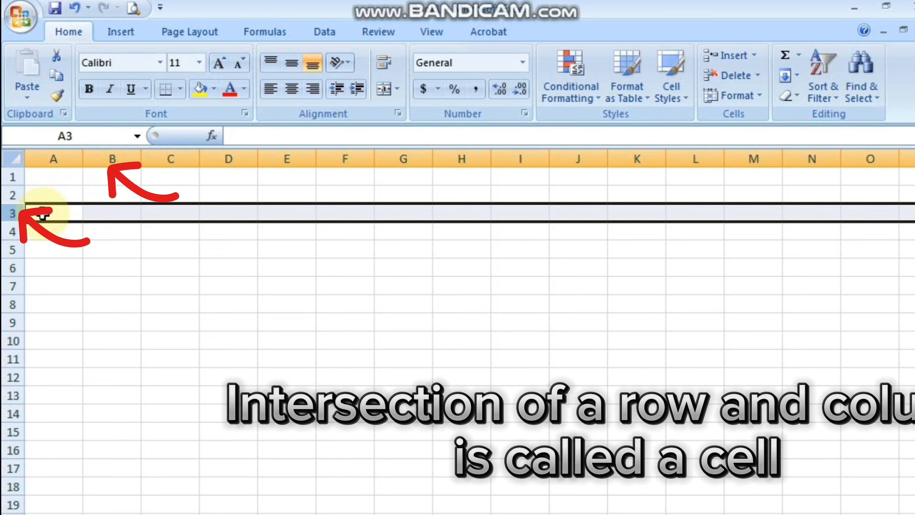
{"action": "left_click", "coordinate": [126, 206]}
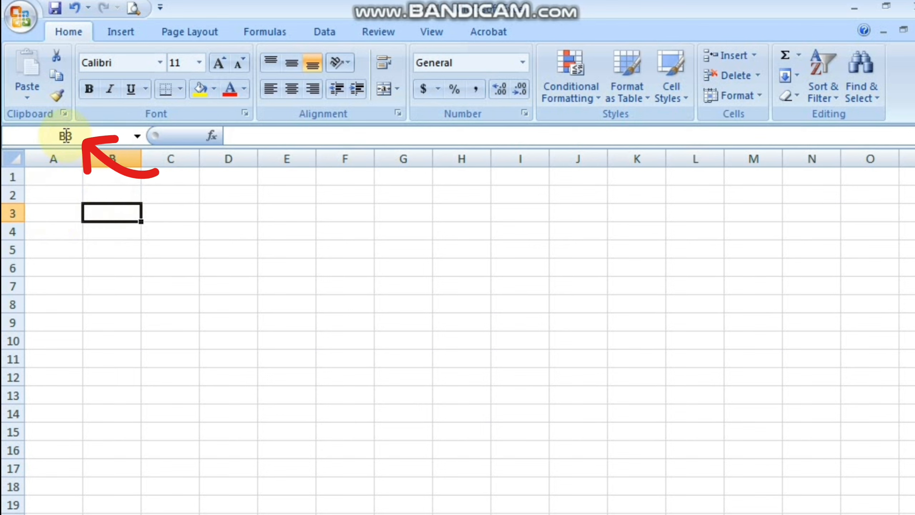
{"action": "left_click", "coordinate": [182, 243]}
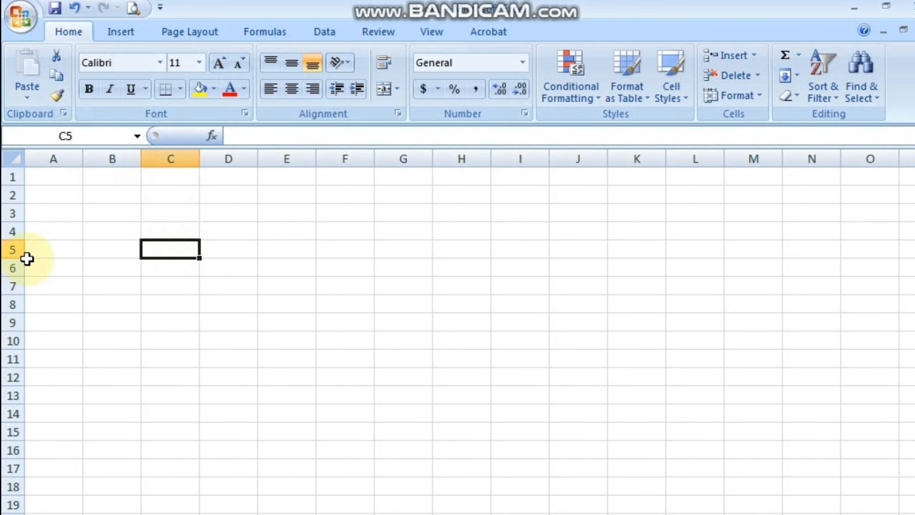
{"action": "left_click", "coordinate": [502, 323]}
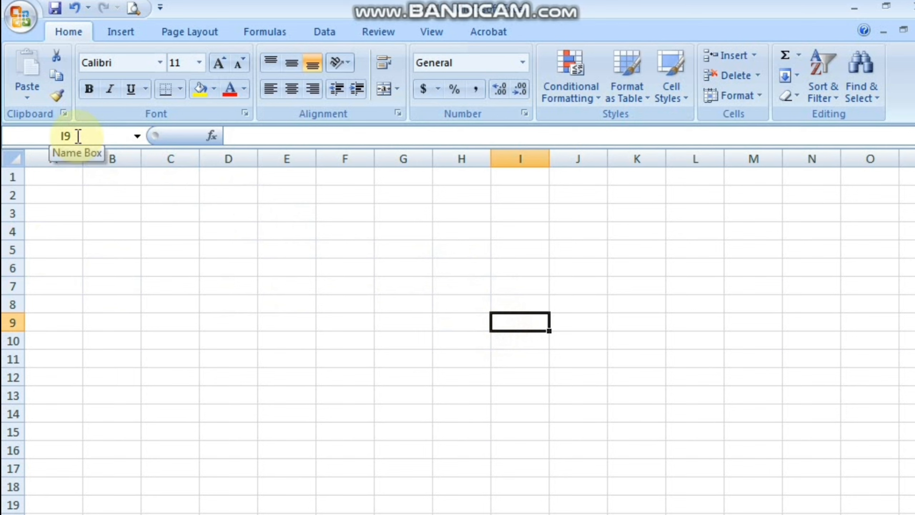
Enter "teacher" in cell B4 and reselect the cell to view its content in the Formula Bar.
{"action": "left_click_drag", "start_coordinate": [80, 233], "coordinate": [108, 230]}
{"action": "left_click", "coordinate": [104, 228]}
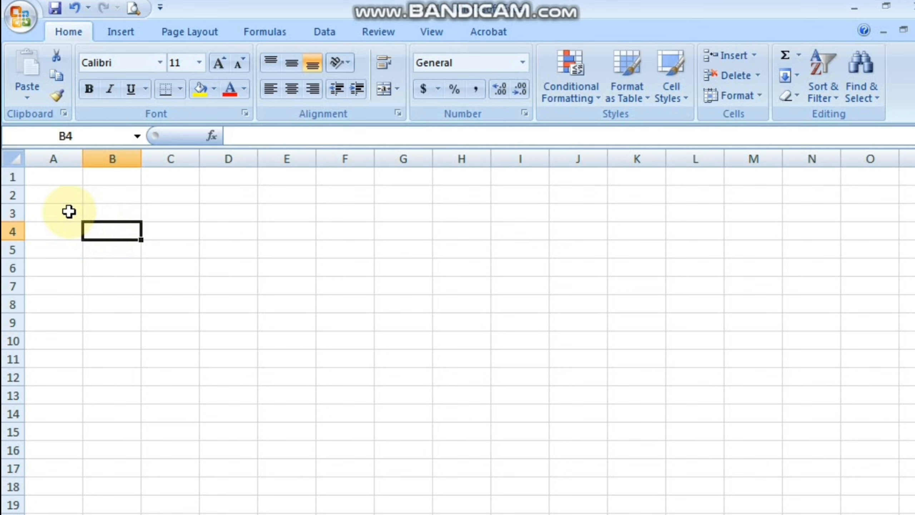
{"action": "type", "text": "t"}
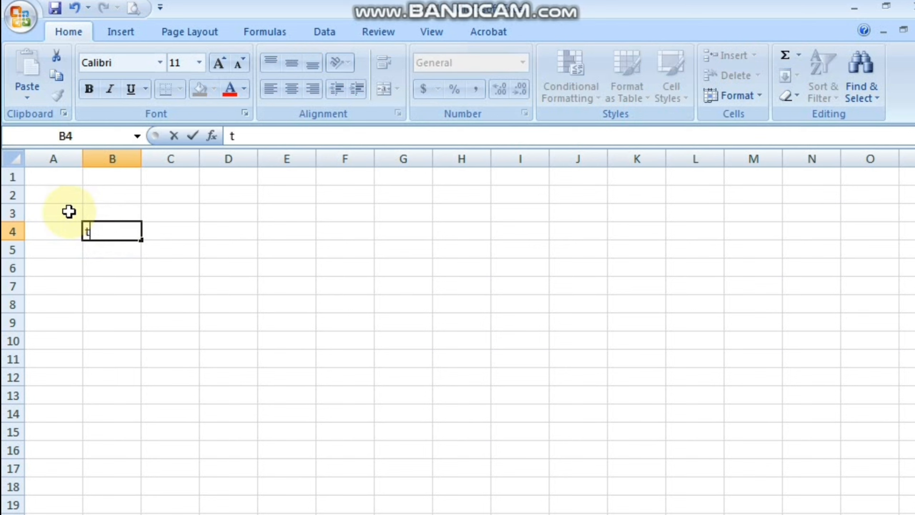
{"action": "type", "text": "eacher"}
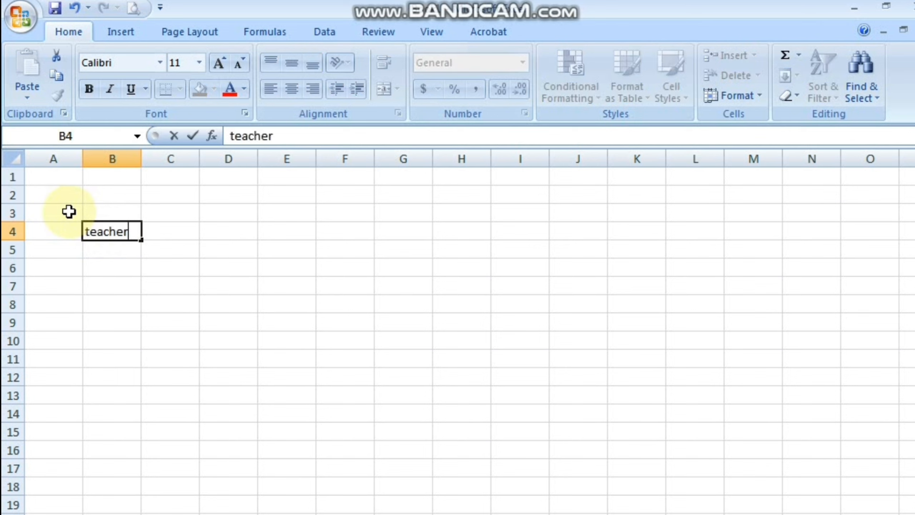
{"action": "left_click", "coordinate": [282, 209]}
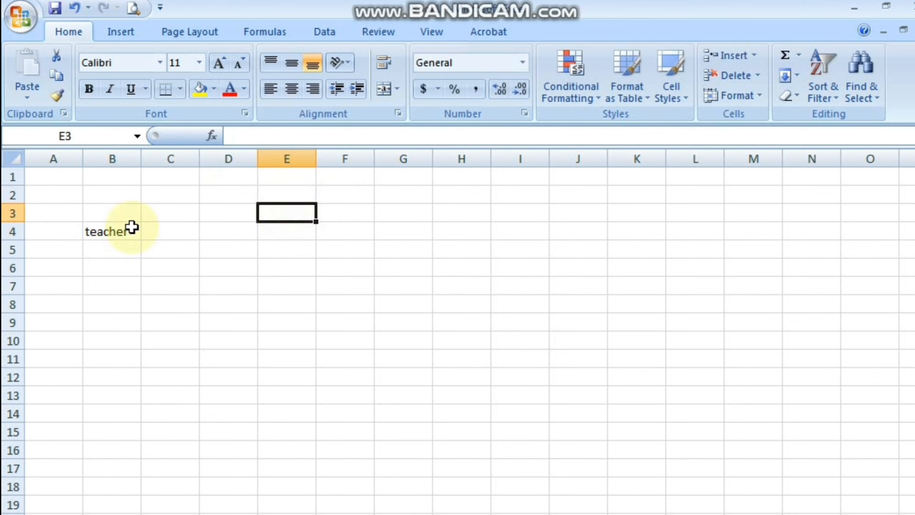
{"action": "left_click", "coordinate": [113, 227]}
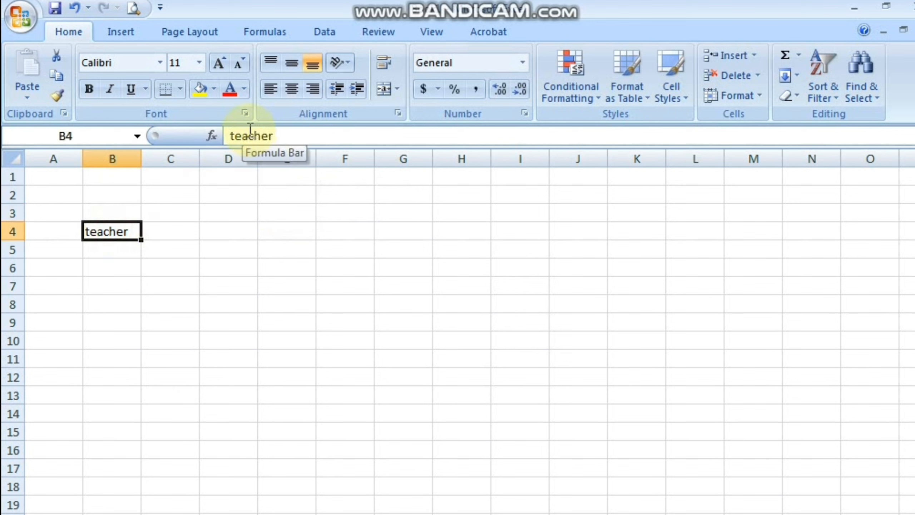
Enter the formula =2+2 in cell B7 and reselect the cell to view the formula in the Formula Bar.
{"action": "left_click", "coordinate": [113, 283]}
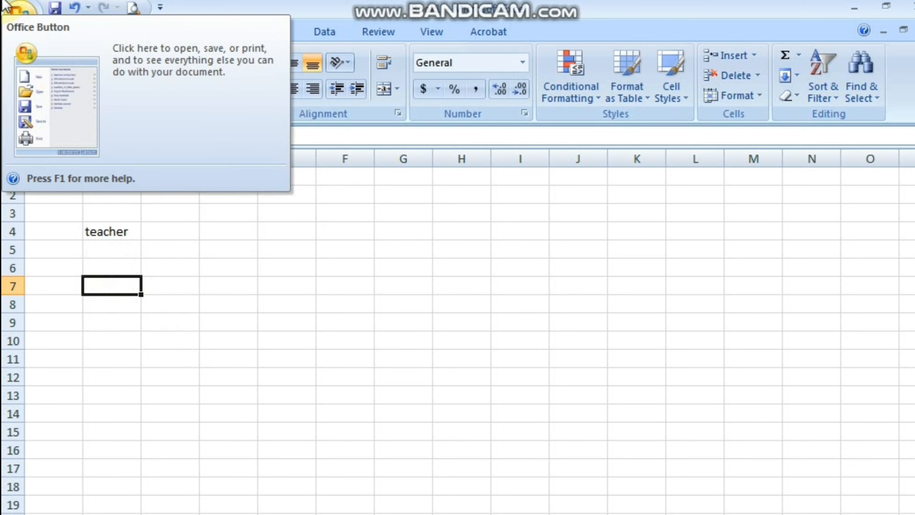
{"action": "type", "text": "="}
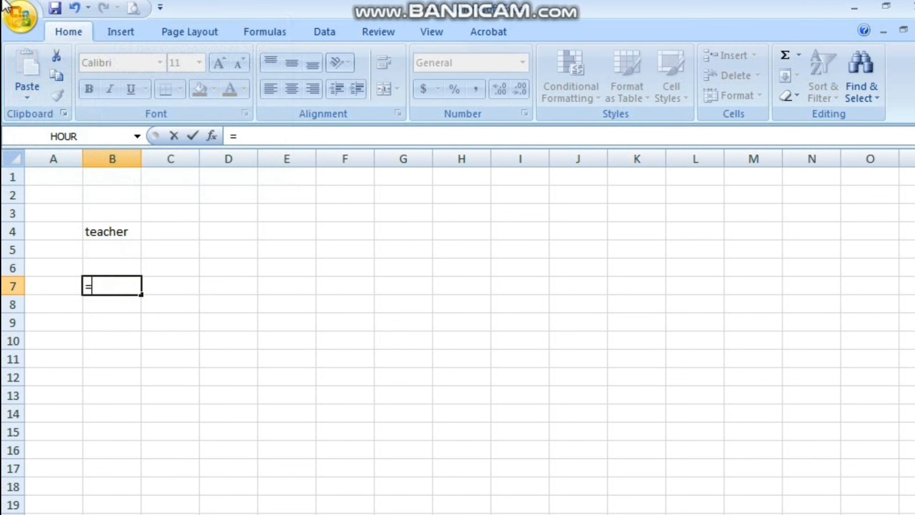
{"action": "type", "text": "2+2"}
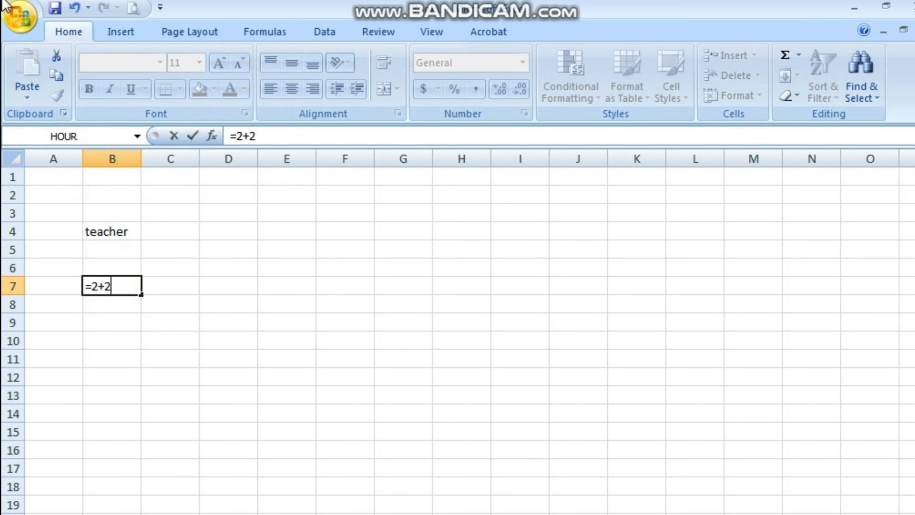
{"action": "key", "text": "Return"}
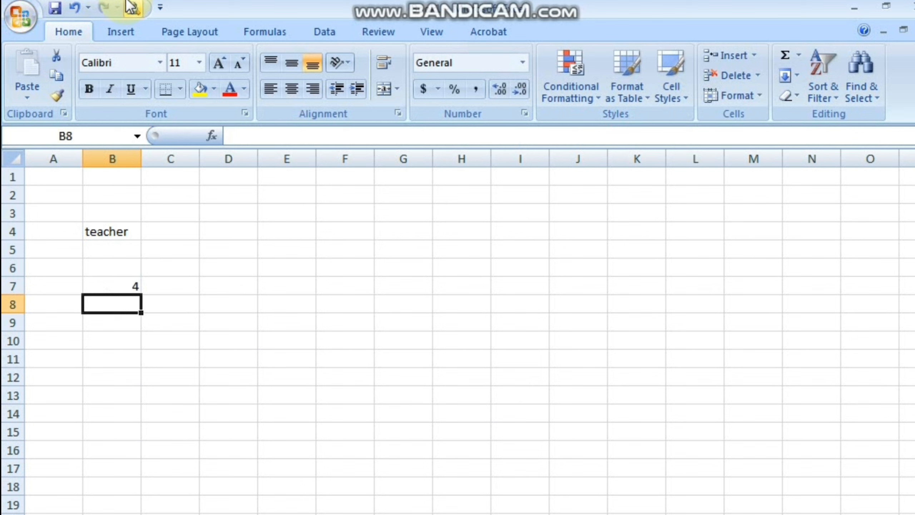
{"action": "left_click", "coordinate": [115, 281]}
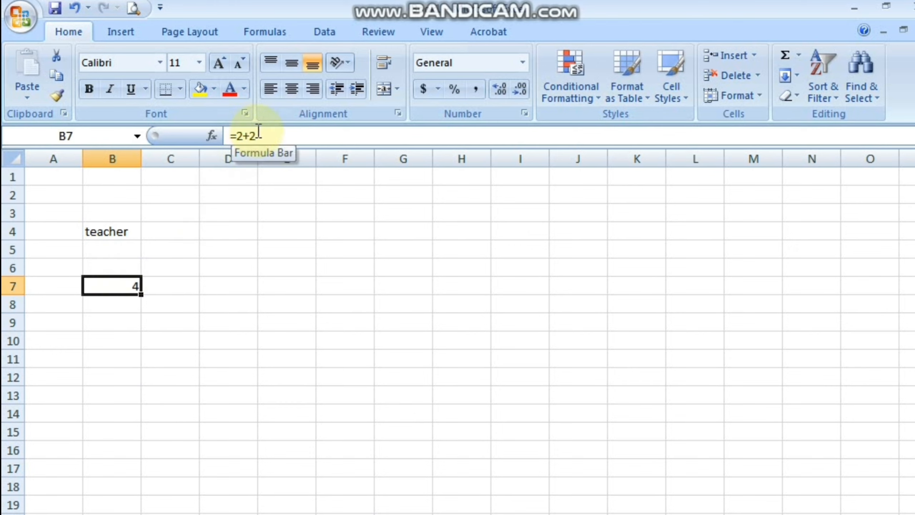
Clear the contents of the range A2:C10 and deselect it by selecting cell D8.
{"action": "left_click", "coordinate": [176, 323]}
{"action": "left_click_drag", "start_coordinate": [173, 340], "coordinate": [74, 190]}
{"action": "key", "text": "Delete"}
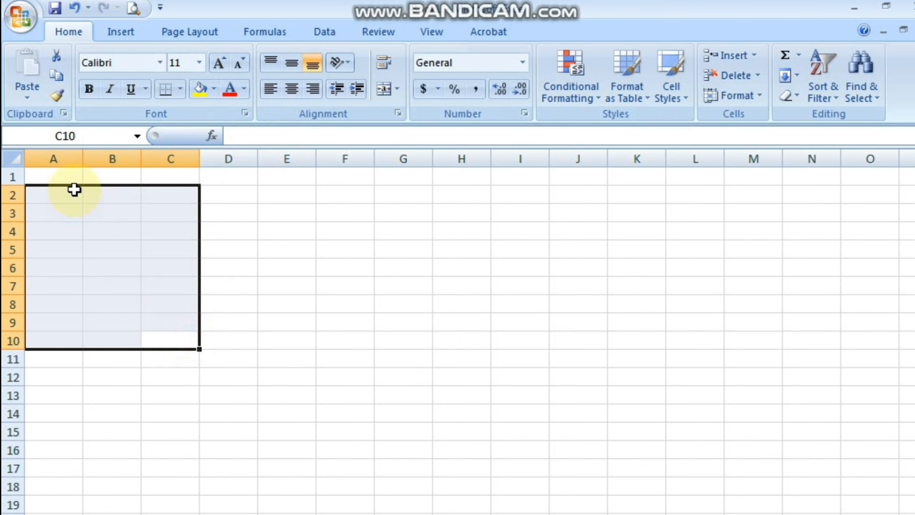
{"action": "left_click", "coordinate": [214, 303]}
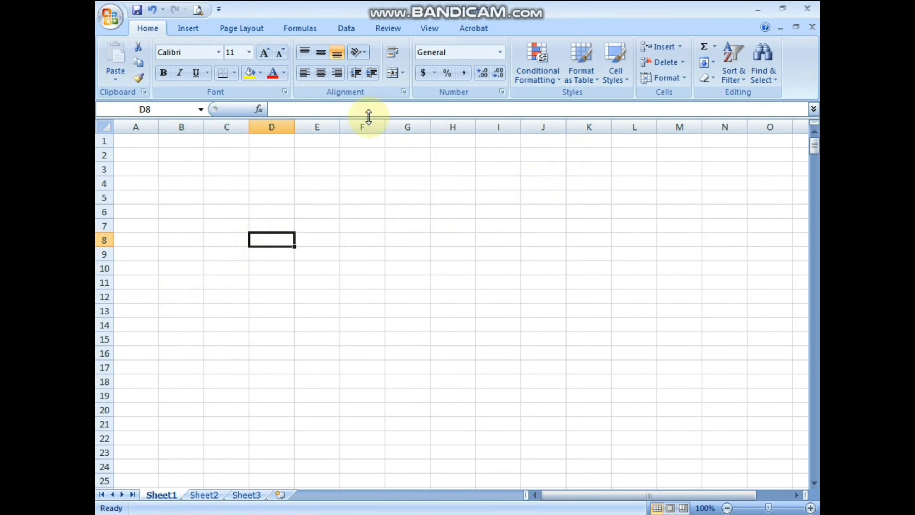
View Sheet1, Sheet2 and Sheet3 in turn, and insert two new worksheets.
{"action": "left_click", "coordinate": [172, 496]}
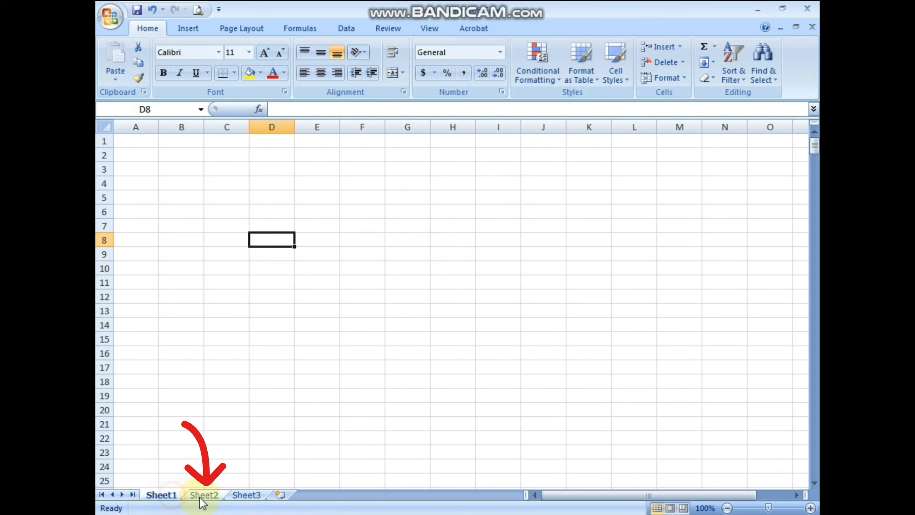
{"action": "left_click", "coordinate": [201, 497]}
{"action": "left_click", "coordinate": [242, 499]}
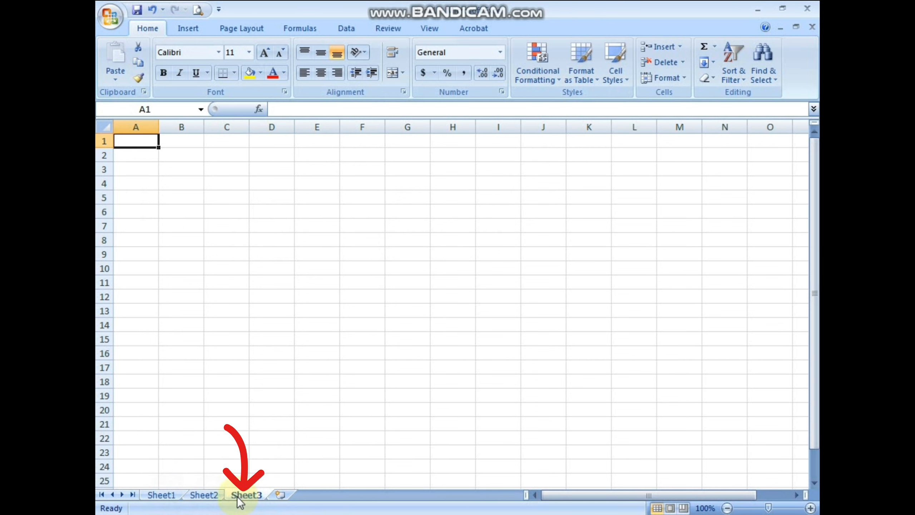
{"action": "left_click", "coordinate": [282, 494]}
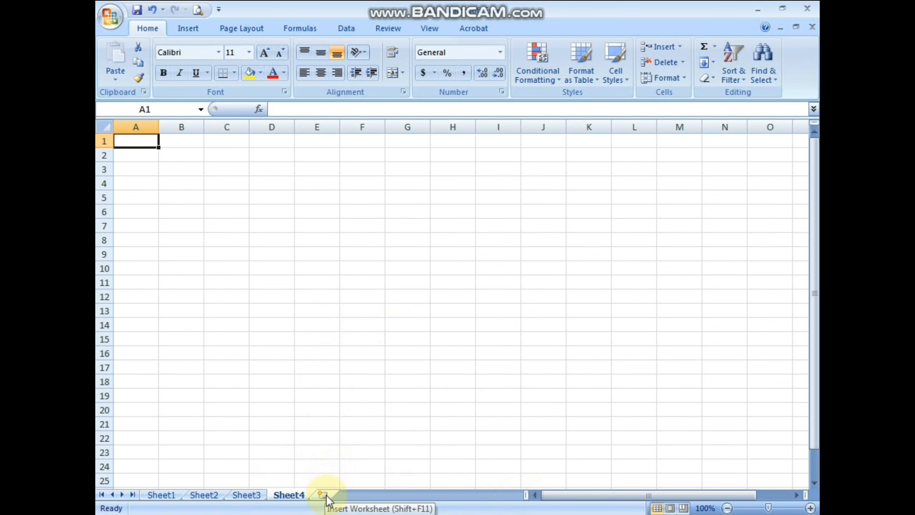
{"action": "key", "text": "shift+F11"}
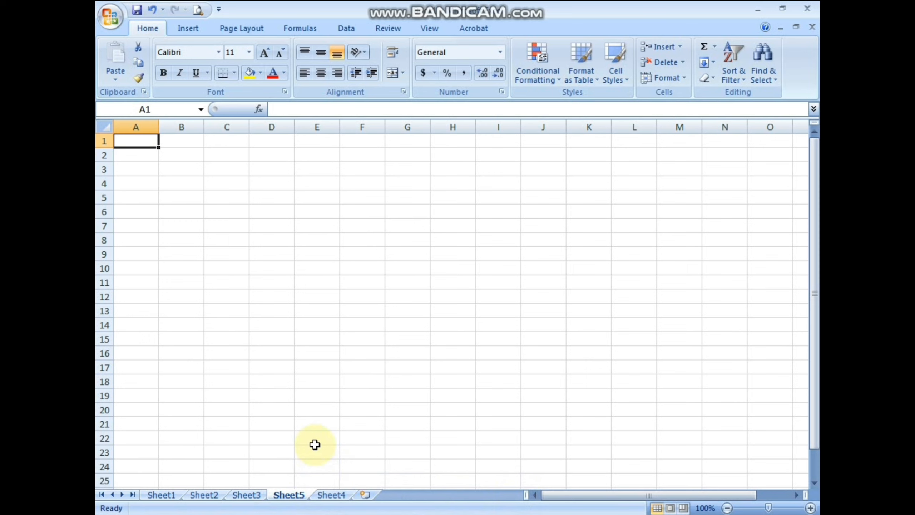
Enter ".xlsx" in cell A2 of Sheet5.
{"action": "left_click", "coordinate": [133, 157]}
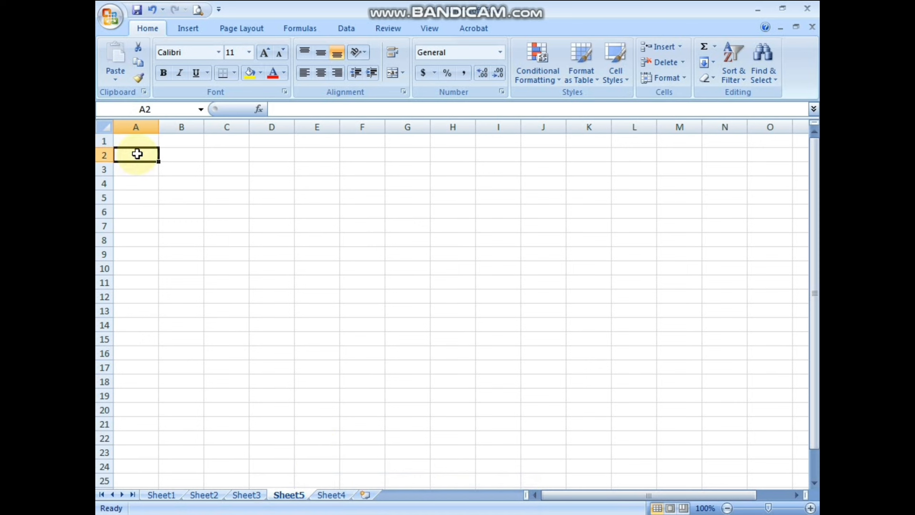
{"action": "type", "text": ".xlsx"}
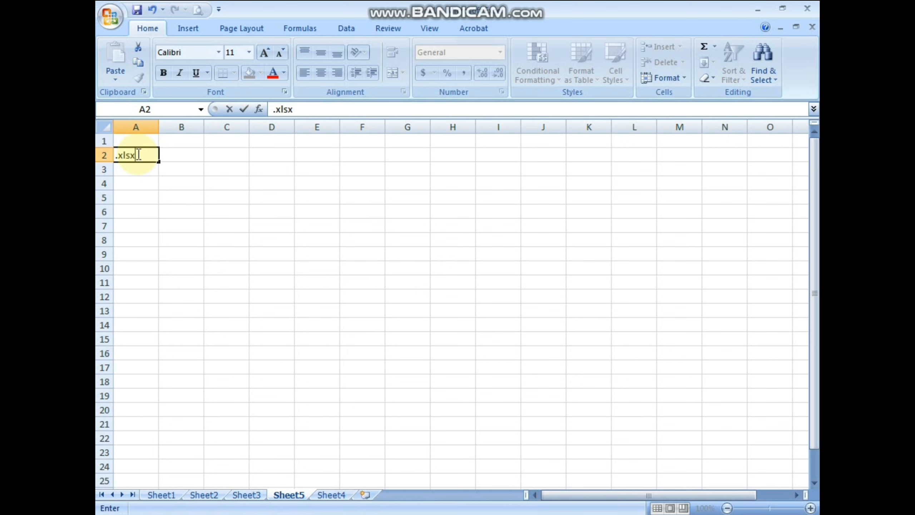
{"action": "key", "text": "Return"}
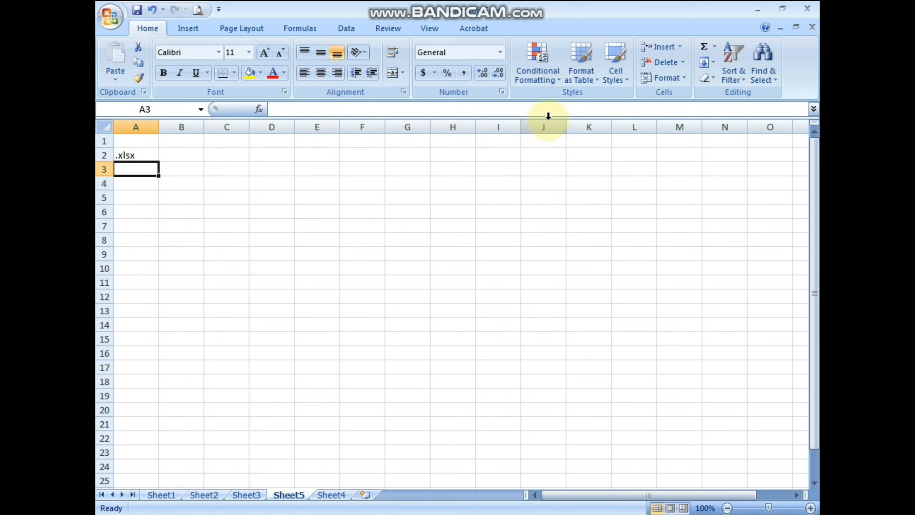
Move the active cell along row 3 as far as column DA to examine how the columns are lettered.
{"action": "key", "text": "Right"}
{"action": "key", "text": "Right"}
{"action": "key", "text": "Right"}
{"action": "key", "text": "Right"}
{"action": "key", "text": "Right"}
{"action": "key", "text": "Right"}
{"action": "key", "text": "Right"}
{"action": "key", "text": "Right"}
{"action": "key", "text": "Right"}
{"action": "key", "text": "Right"}
{"action": "key", "text": "Right"}
{"action": "key", "text": "Right"}
{"action": "key", "text": "Right"}
{"action": "key", "text": "Right"}
{"action": "key", "text": "Right"}
{"action": "key", "text": "Right"}
{"action": "key", "text": "Right"}
{"action": "key", "text": "Right"}
{"action": "key", "text": "Right"}
{"action": "key", "text": "Right"}
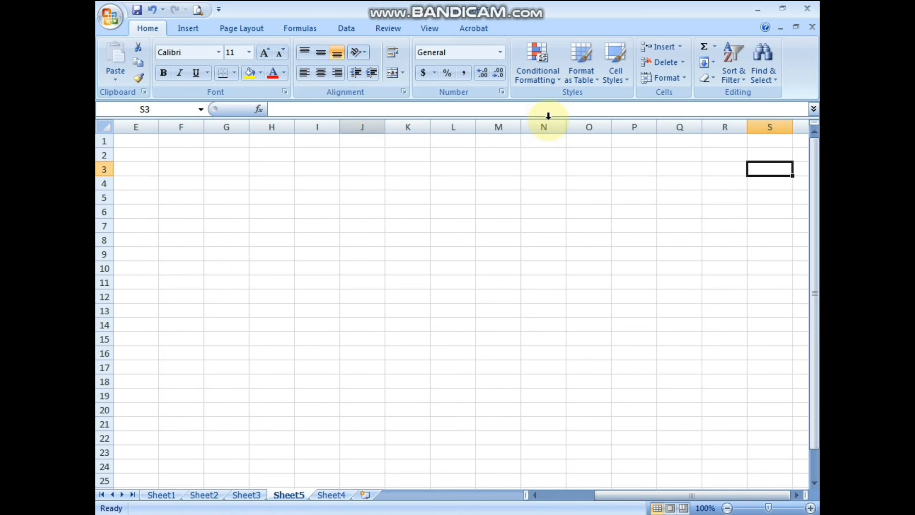
{"action": "key", "text": "Right"}
{"action": "key", "text": "Right"}
{"action": "key", "text": "Right"}
{"action": "key", "text": "Right"}
{"action": "key", "text": "Right"}
{"action": "key", "text": "Right"}
{"action": "key", "text": "Right"}
{"action": "key", "text": "Right"}
{"action": "key", "text": "Right"}
{"action": "key", "text": "Right"}
{"action": "key", "text": "Right"}
{"action": "key", "text": "Right"}
{"action": "key", "text": "Right"}
{"action": "key", "text": "Right"}
{"action": "key", "text": "Right"}
{"action": "key", "text": "Right"}
{"action": "key", "text": "Right"}
{"action": "key", "text": "Right"}
{"action": "key", "text": "Right"}
{"action": "key", "text": "Right"}
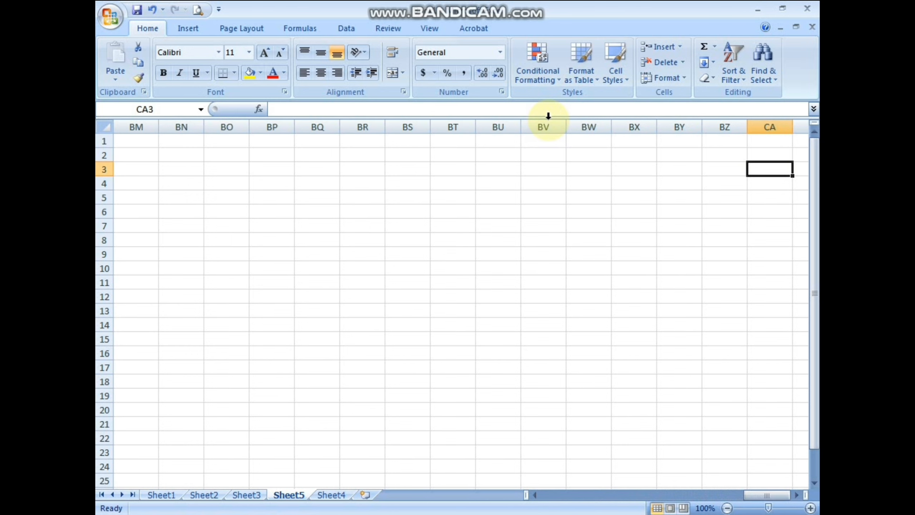
{"action": "key", "text": "Right"}
{"action": "key", "text": "Right"}
{"action": "key", "text": "Right"}
{"action": "key", "text": "Right"}
{"action": "key", "text": "Right"}
{"action": "key", "text": "Right"}
{"action": "key", "text": "Right"}
{"action": "key", "text": "Right"}
{"action": "key", "text": "Right"}
{"action": "key", "text": "Right"}
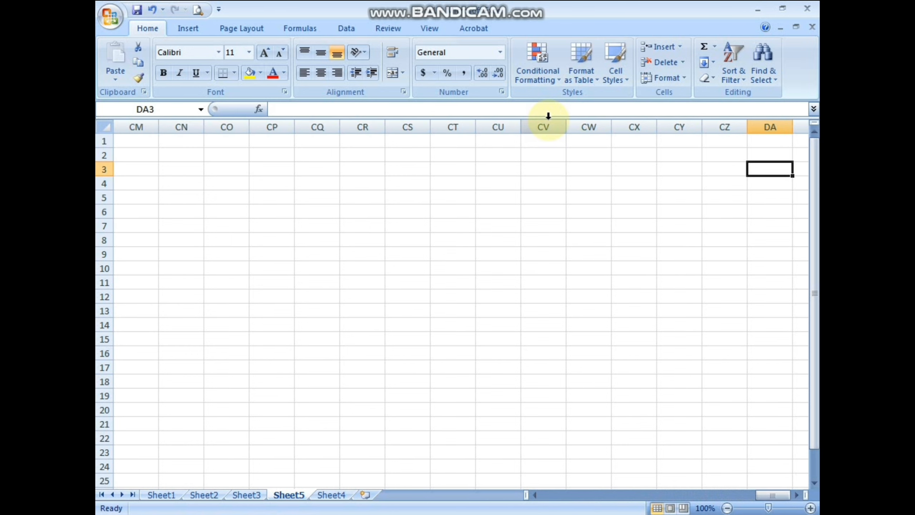
Bring the active cell back along row 3 from column DA to column A.
{"action": "key", "text": "Left"}
{"action": "key", "text": "Left"}
{"action": "key", "text": "Left"}
{"action": "key", "text": "Left"}
{"action": "key", "text": "Left"}
{"action": "key", "text": "Left"}
{"action": "key", "text": "Left"}
{"action": "key", "text": "Left"}
{"action": "key", "text": "Left"}
{"action": "key", "text": "Left"}
{"action": "key", "text": "Left"}
{"action": "key", "text": "Left"}
{"action": "key", "text": "Left"}
{"action": "key", "text": "Left"}
{"action": "key", "text": "Left"}
{"action": "key", "text": "Left"}
{"action": "key", "text": "Left"}
{"action": "key", "text": "Left"}
{"action": "key", "text": "Left"}
{"action": "key", "text": "Left"}
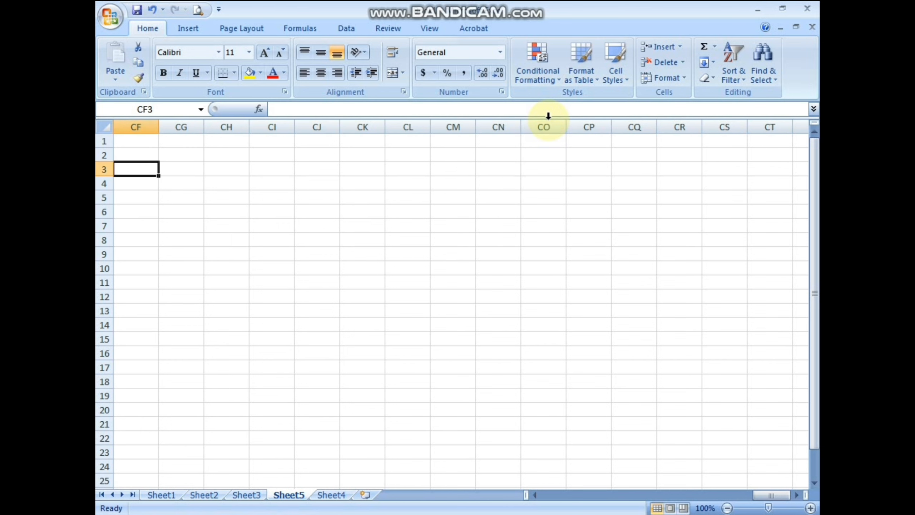
{"action": "key", "text": "Left"}
{"action": "key", "text": "Left"}
{"action": "key", "text": "Left"}
{"action": "key", "text": "Left"}
{"action": "key", "text": "Left"}
{"action": "key", "text": "Left"}
{"action": "key", "text": "Left"}
{"action": "key", "text": "Left"}
{"action": "key", "text": "Left"}
{"action": "key", "text": "Left"}
{"action": "key", "text": "Left"}
{"action": "key", "text": "Left"}
{"action": "key", "text": "Left"}
{"action": "key", "text": "Left"}
{"action": "key", "text": "Left"}
{"action": "key", "text": "Home"}
Move the active cell down column A to row 83 to examine the row numbering, and return to cell A1.
{"action": "key", "text": "Down"}
{"action": "key", "text": "Down"}
{"action": "key", "text": "Down"}
{"action": "key", "text": "Down"}
{"action": "key", "text": "Down"}
{"action": "key", "text": "Down"}
{"action": "key", "text": "Down"}
{"action": "key", "text": "Down"}
{"action": "key", "text": "Down"}
{"action": "key", "text": "Down"}
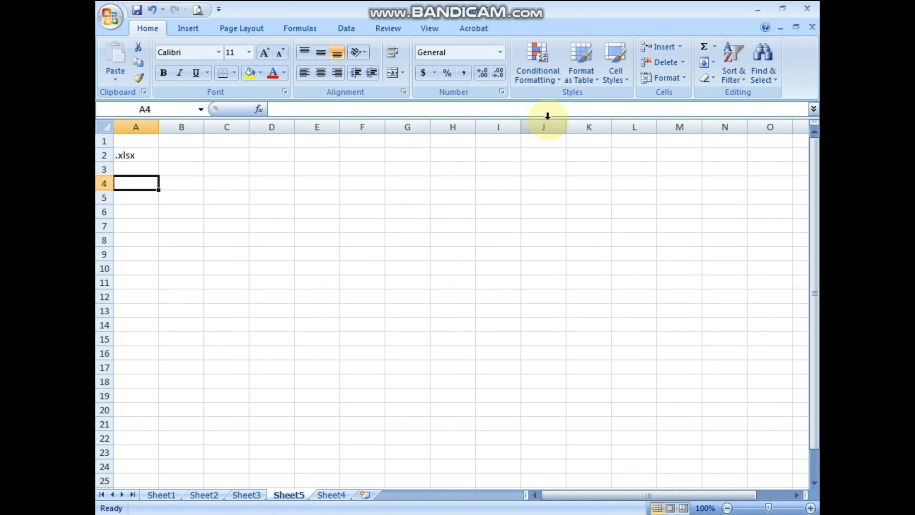
{"action": "key", "text": "Down"}
{"action": "key", "text": "Down"}
{"action": "key", "text": "Down"}
{"action": "key", "text": "Down"}
{"action": "key", "text": "Down"}
{"action": "key", "text": "Down"}
{"action": "key", "text": "Down"}
{"action": "key", "text": "Down"}
{"action": "key", "text": "Down"}
{"action": "key", "text": "Down"}
{"action": "key", "text": "Down"}
{"action": "key", "text": "Down"}
{"action": "key", "text": "Down"}
{"action": "key", "text": "Down"}
{"action": "key", "text": "Down"}
{"action": "key", "text": "Down"}
{"action": "key", "text": "Down"}
{"action": "key", "text": "Down"}
{"action": "key", "text": "Down"}
{"action": "key", "text": "Down"}
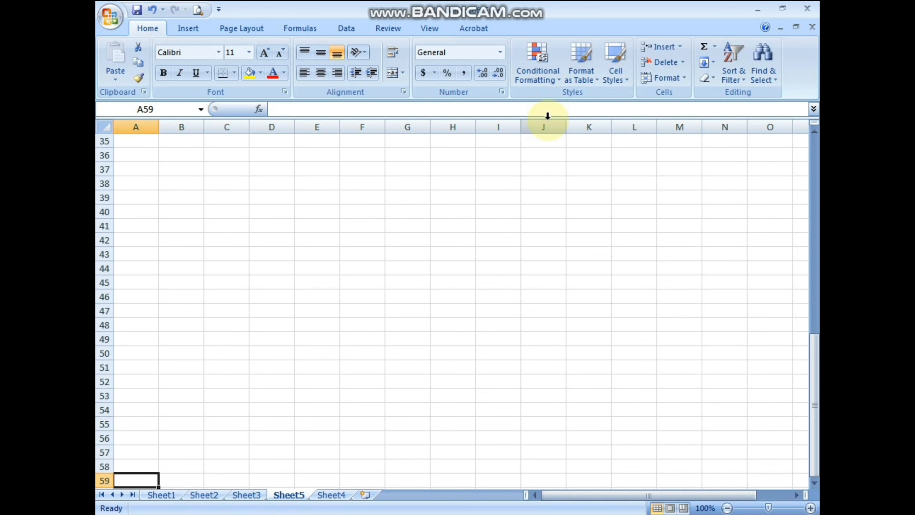
{"action": "key", "text": "Down"}
{"action": "key", "text": "Down"}
{"action": "key", "text": "Down"}
{"action": "key", "text": "Down"}
{"action": "key", "text": "Down"}
{"action": "key", "text": "Down"}
{"action": "key", "text": "Down"}
{"action": "key", "text": "Down"}
{"action": "key", "text": "Down"}
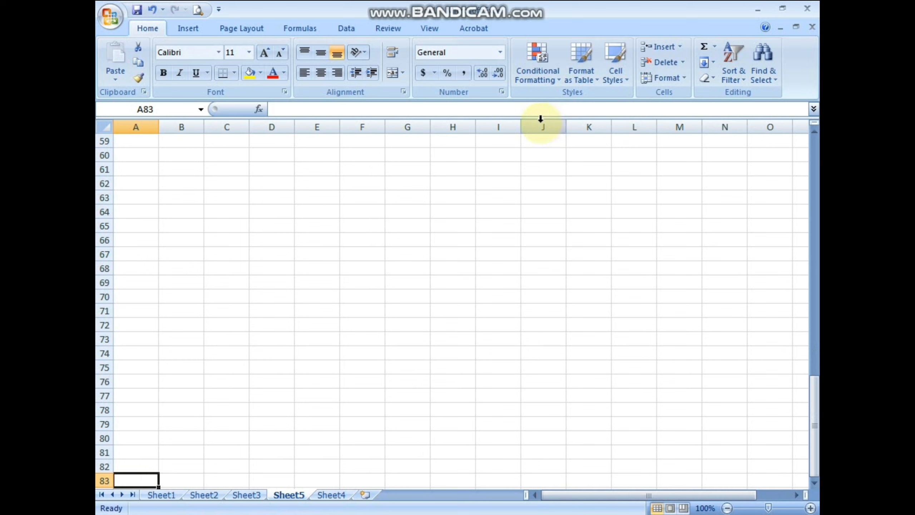
{"action": "key", "text": "ctrl+Up"}
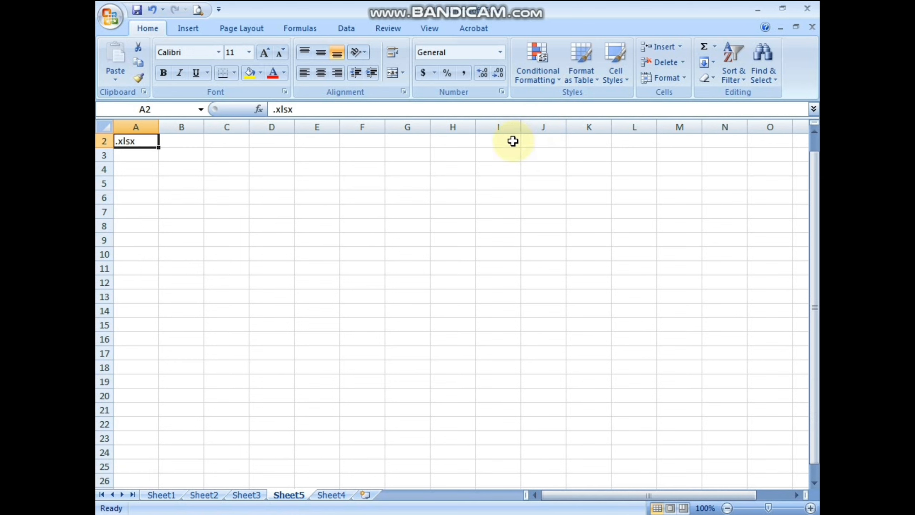
{"action": "key", "text": "Up"}
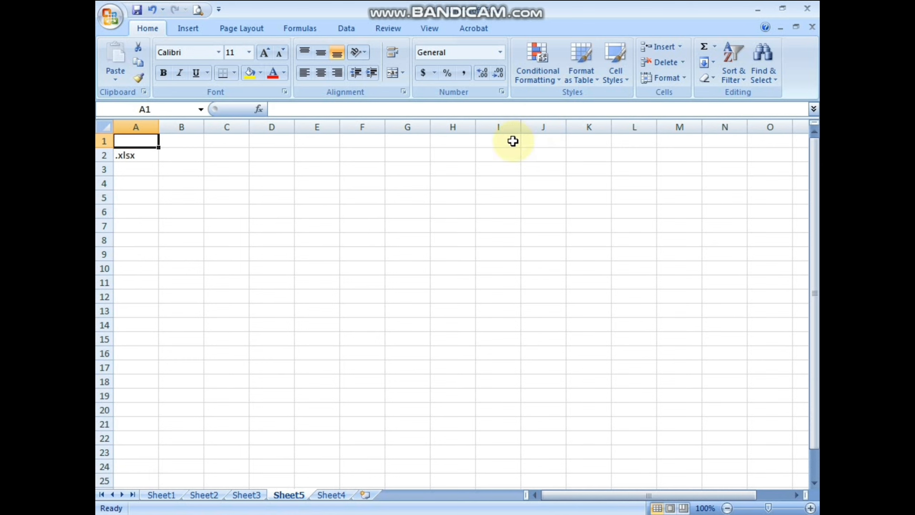
From cell C3, jump to the last column of row 3 to check its letters, and jump back to column A.
{"action": "left_click", "coordinate": [208, 168]}
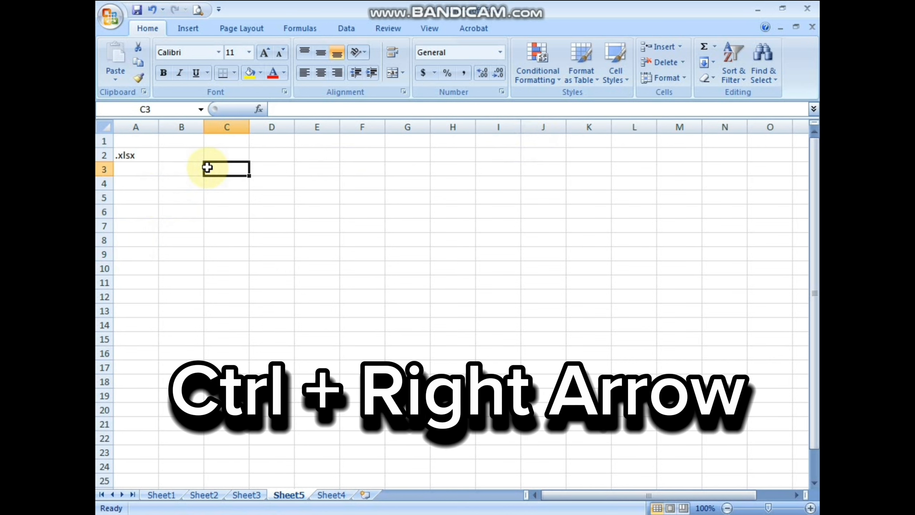
{"action": "key", "text": "ctrl+Right"}
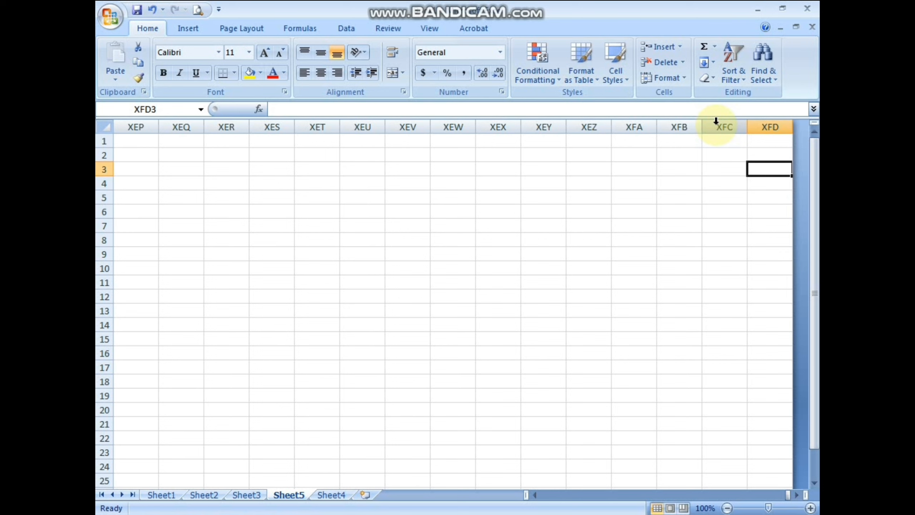
{"action": "key", "text": "ctrl+Left"}
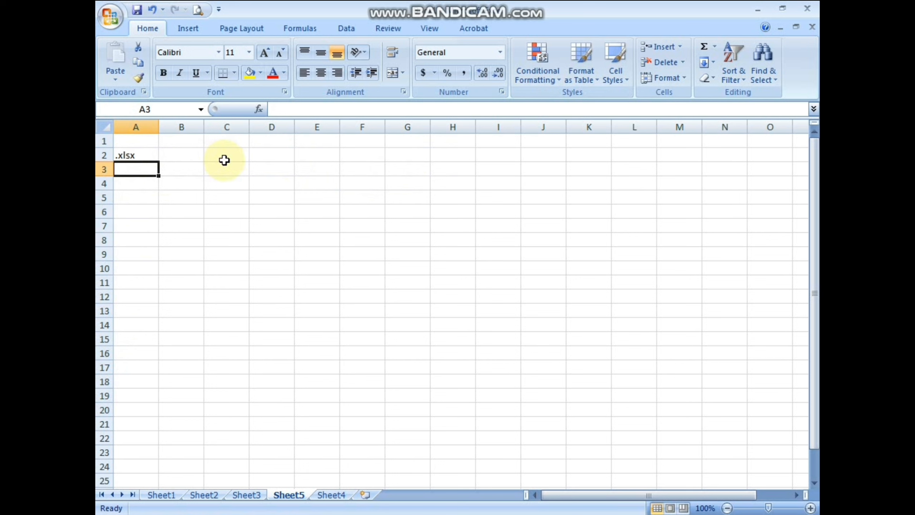
Jump to the last row of column A to check its number, and return to cell A1.
{"action": "key", "text": "ctrl+Down"}
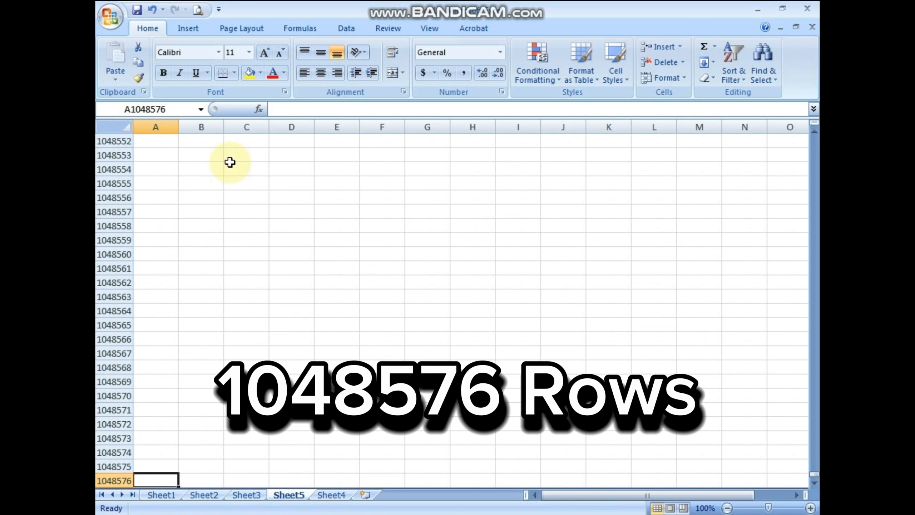
{"action": "key", "text": "ctrl+Up"}
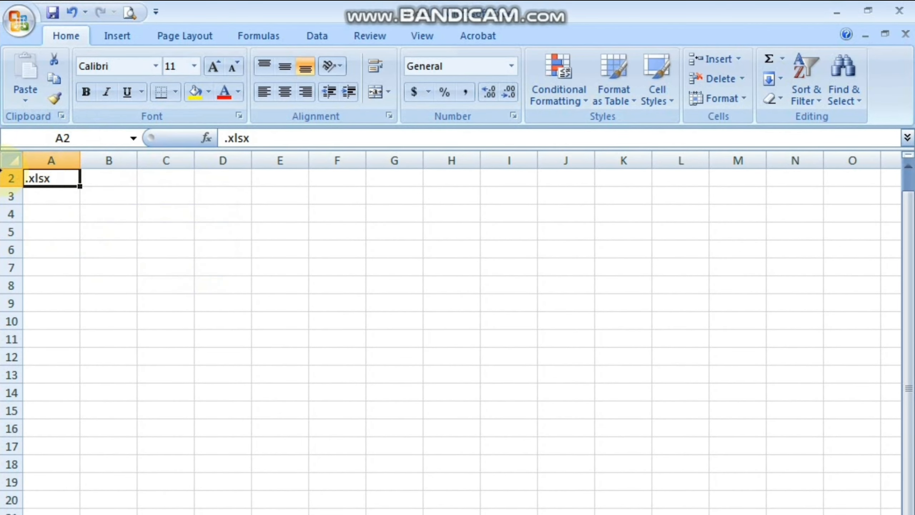
{"action": "key", "text": "Up"}
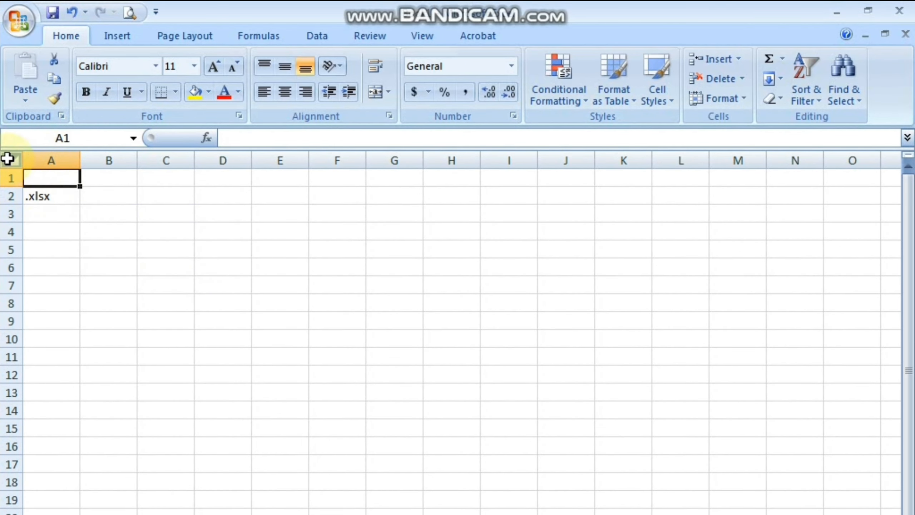
Select the entire worksheet twice to read its row and column count in the Name Box, deselecting it each time.
{"action": "left_click", "coordinate": [7, 159]}
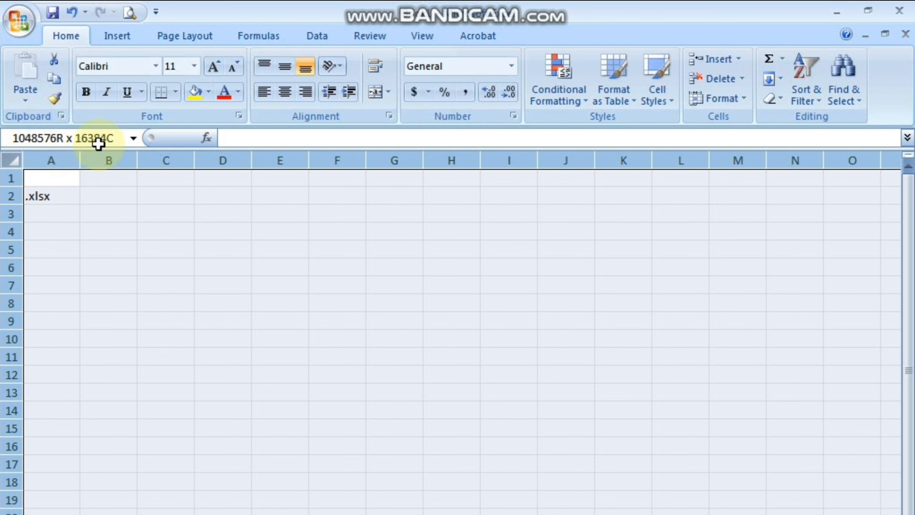
{"action": "left_click", "coordinate": [117, 254]}
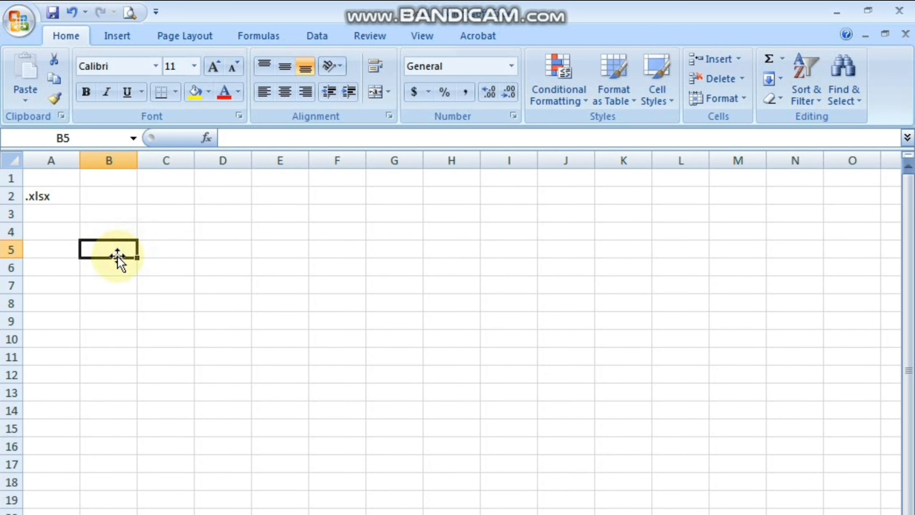
{"action": "left_click", "coordinate": [21, 158]}
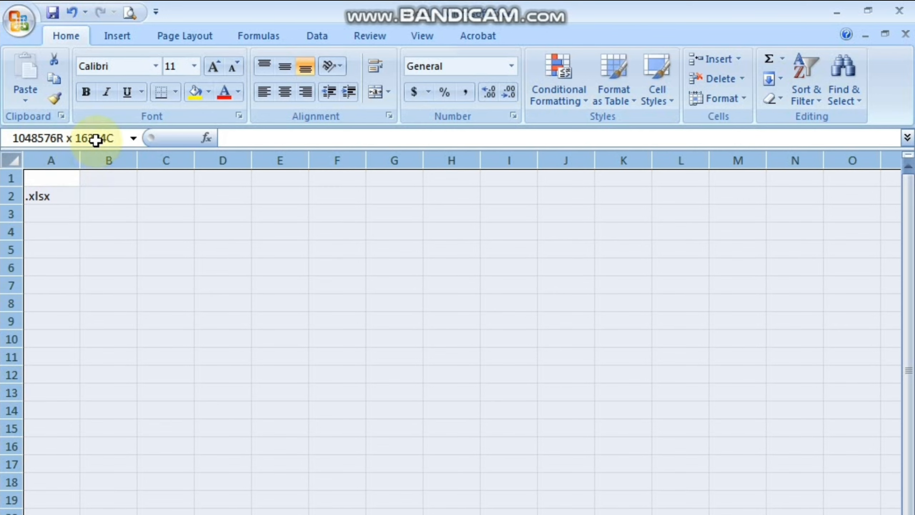
{"action": "left_click", "coordinate": [99, 201]}
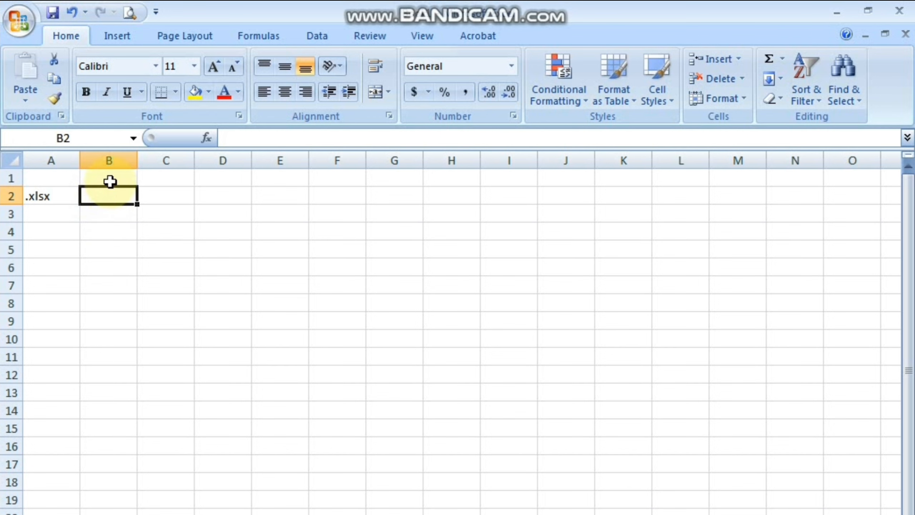
{"action": "left_click", "coordinate": [98, 206]}
{"action": "left_click", "coordinate": [103, 245]}
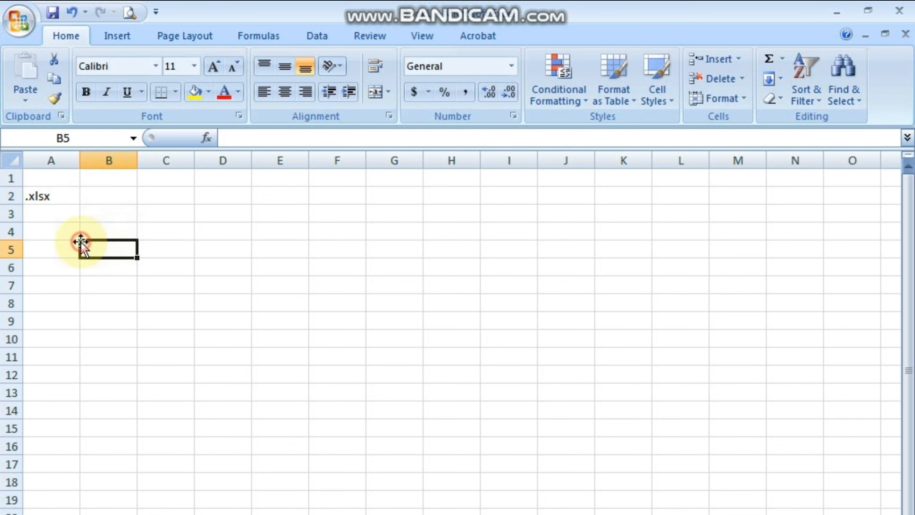
{"action": "left_click", "coordinate": [104, 212]}
{"action": "left_click", "coordinate": [54, 205]}
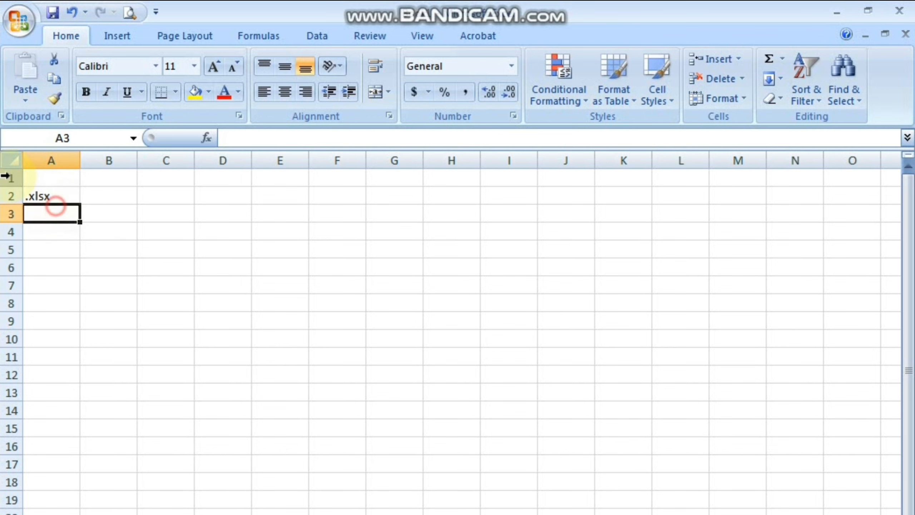
Select the entire worksheet, clear all its contents and deselect it.
{"action": "left_click", "coordinate": [10, 159]}
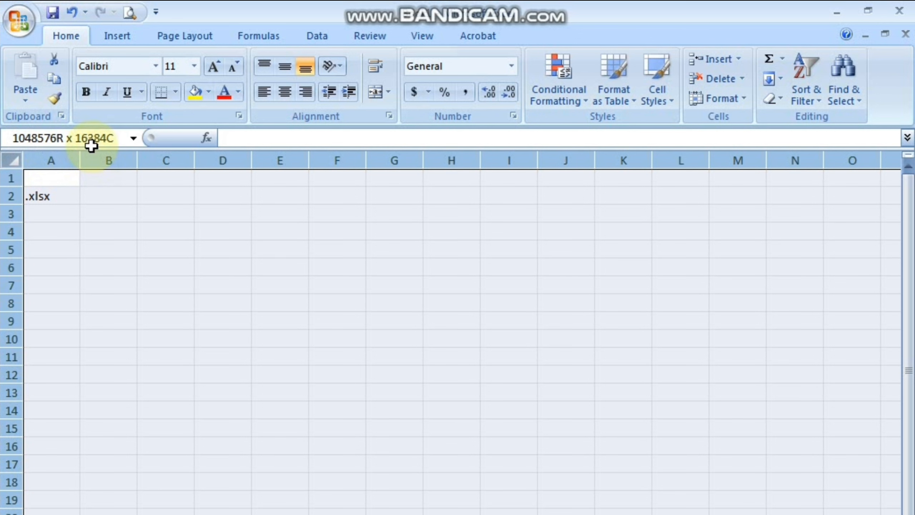
{"action": "key", "text": "Delete"}
{"action": "left_click", "coordinate": [49, 198]}
{"action": "left_click", "coordinate": [49, 212]}
Enter 20 in cell A2 and reselect the cell.
{"action": "left_click", "coordinate": [52, 199]}
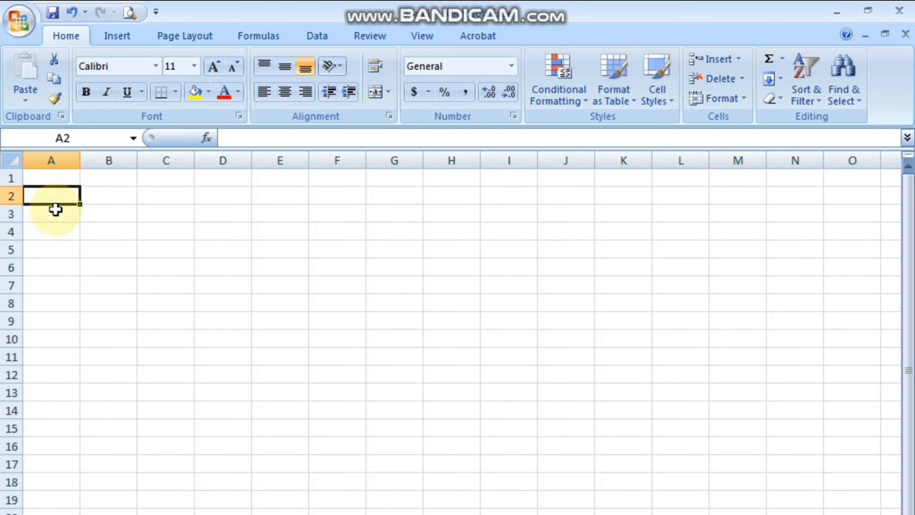
{"action": "type", "text": "20"}
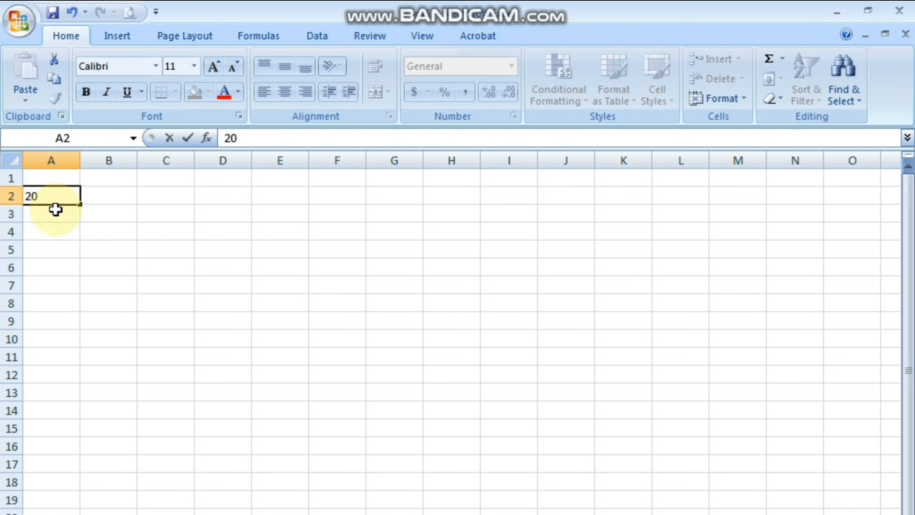
{"action": "key", "text": "Return"}
{"action": "key", "text": "Up"}
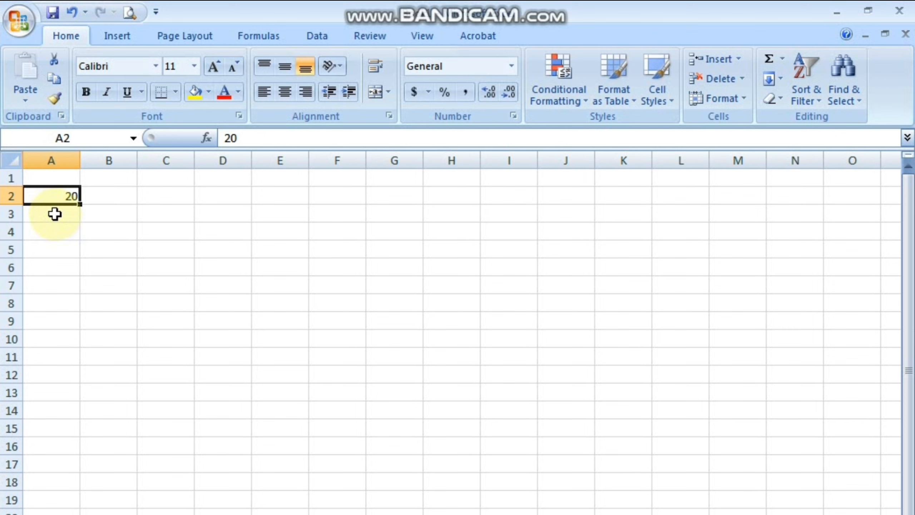
Select the range A3:A16, and move the content of cell A2 to cell A1.
{"action": "left_click_drag", "start_coordinate": [55, 214], "coordinate": [47, 447]}
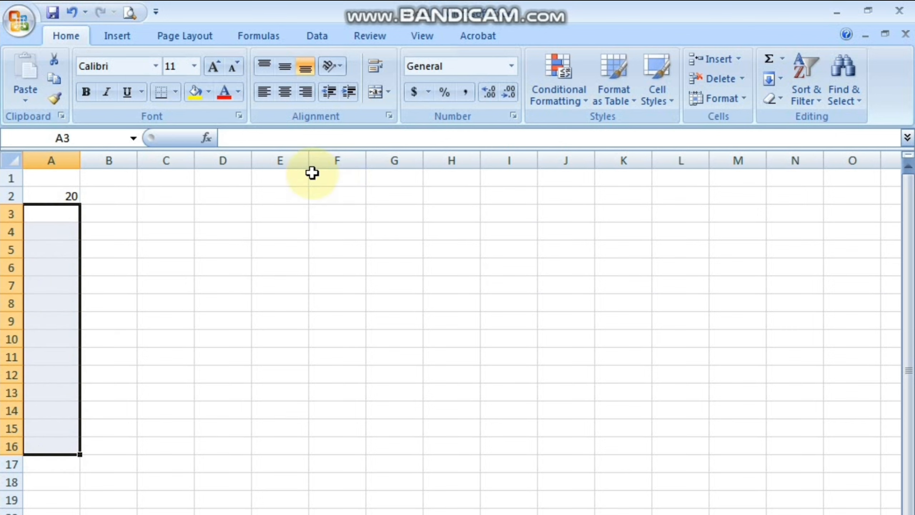
{"action": "left_click", "coordinate": [55, 195]}
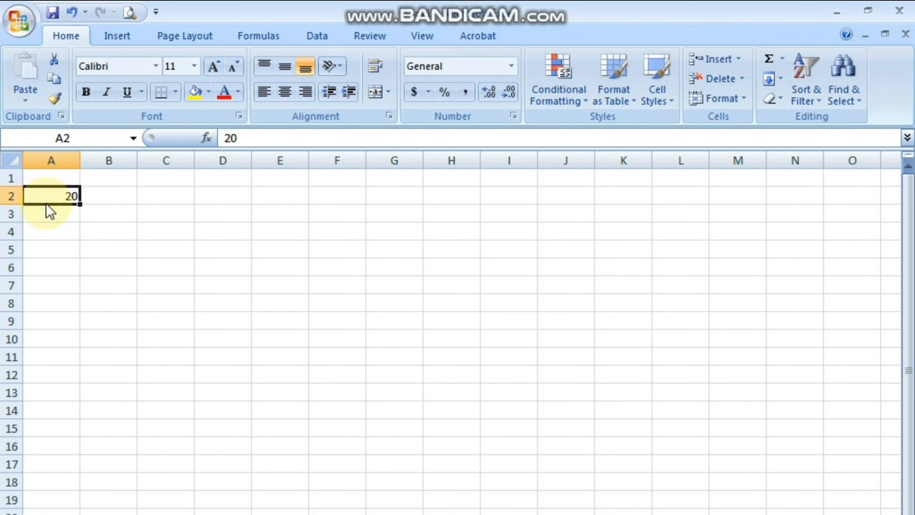
{"action": "left_click_drag", "start_coordinate": [46, 203], "coordinate": [45, 181]}
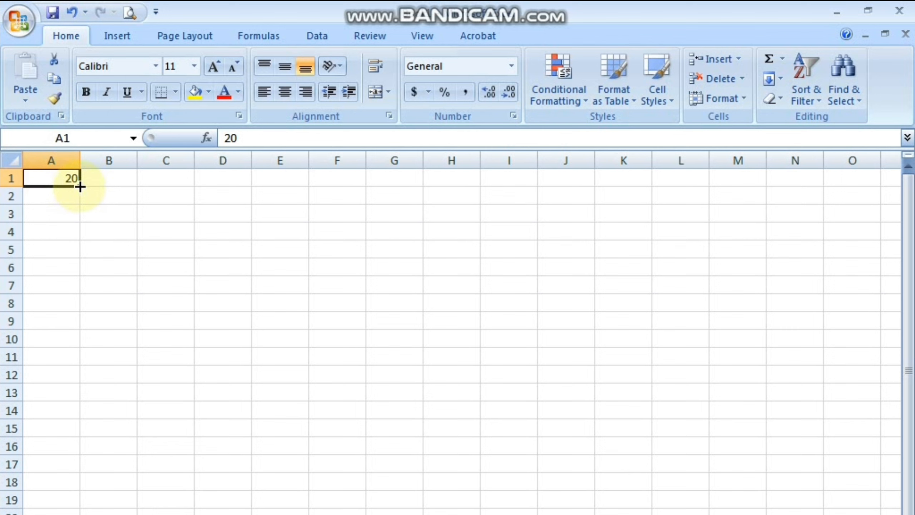
Fill the value of cell A1 down column A through A20, and deselect the range.
{"action": "left_click_drag", "start_coordinate": [79, 186], "coordinate": [62, 510]}
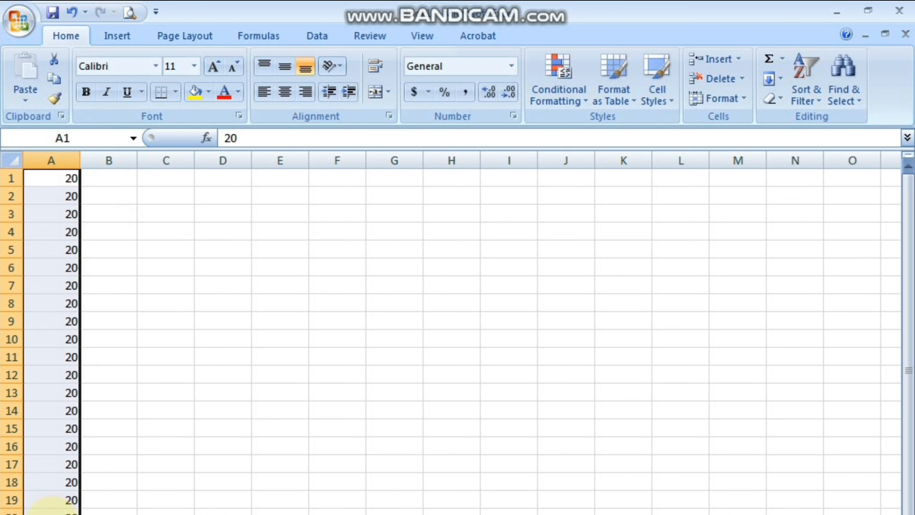
{"action": "left_click", "coordinate": [141, 338]}
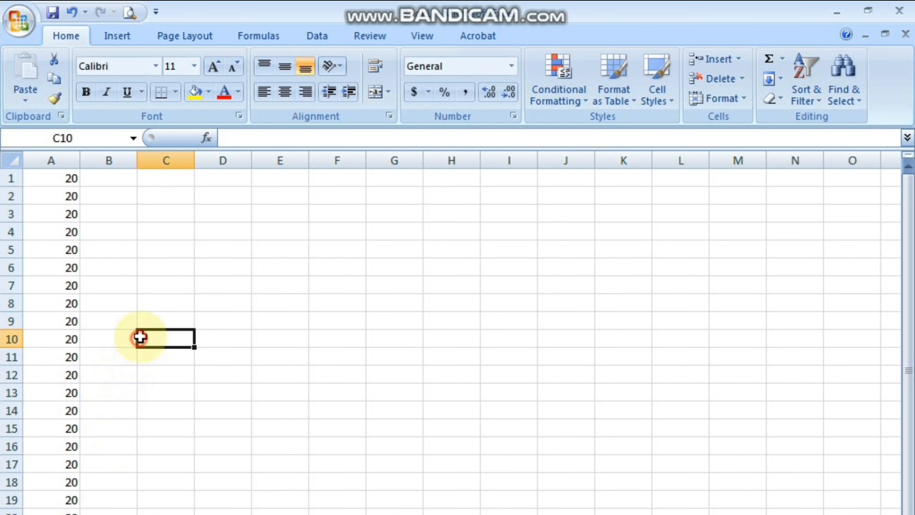
Enter 1 in cell B1 and 2 in cell B2.
{"action": "left_click", "coordinate": [128, 199]}
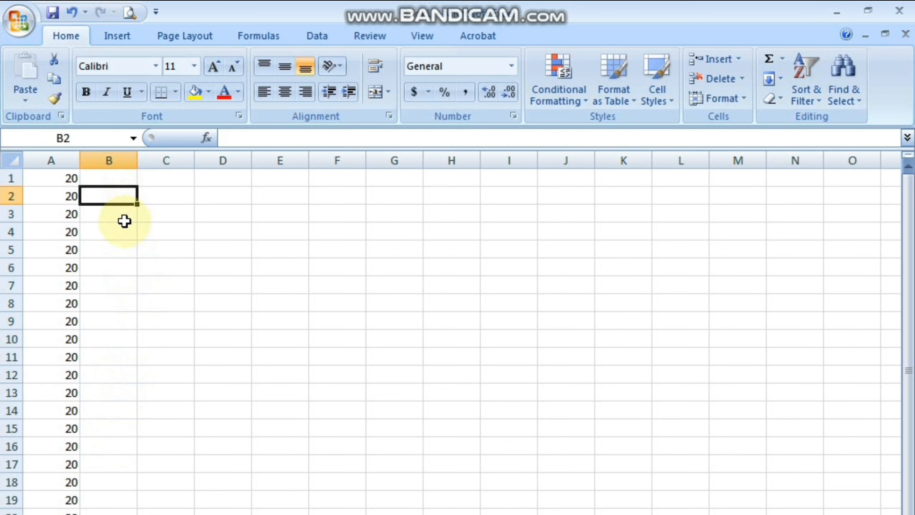
{"action": "key", "text": "Up"}
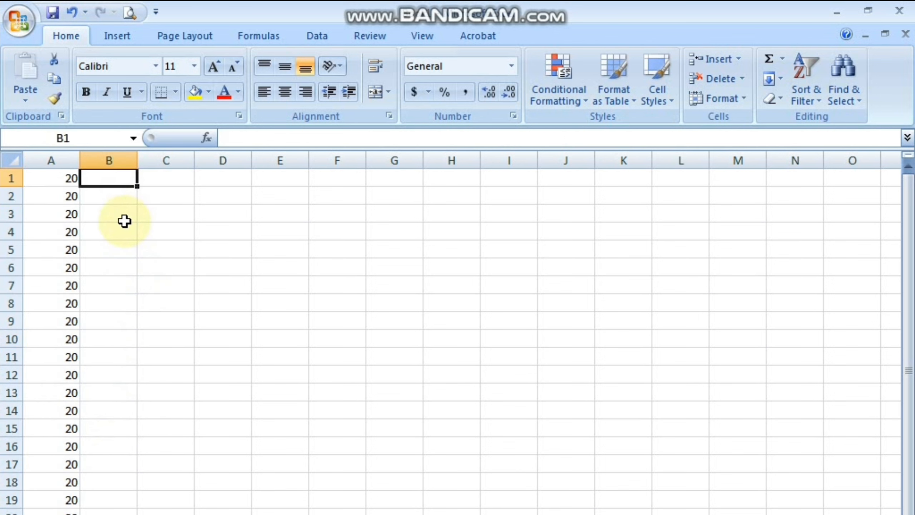
{"action": "type", "text": "1"}
{"action": "key", "text": "Return"}
{"action": "type", "text": "2"}
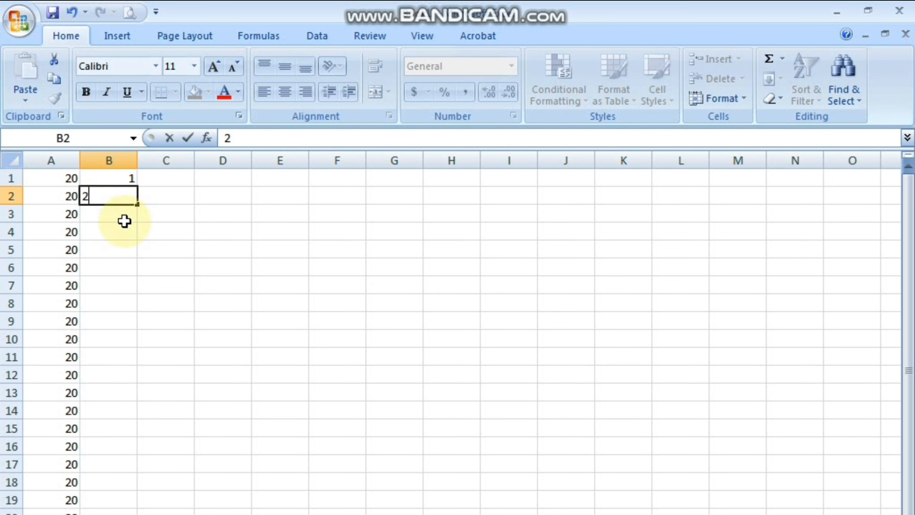
{"action": "key", "text": "Up"}
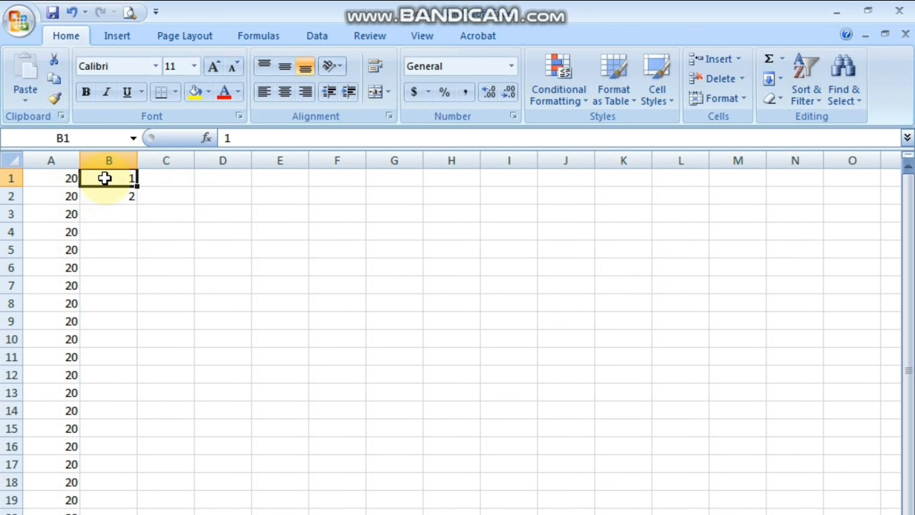
Extend the number series in B1:B2 down to 100 in cell B100, and return to the start of the sheet.
{"action": "left_click_drag", "start_coordinate": [105, 178], "coordinate": [108, 195]}
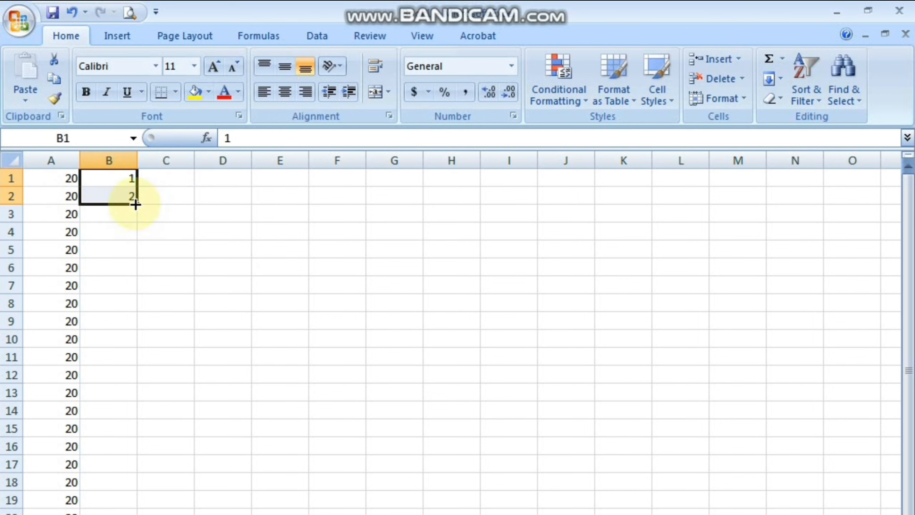
{"action": "left_click_drag", "start_coordinate": [138, 204], "coordinate": [152, 514]}
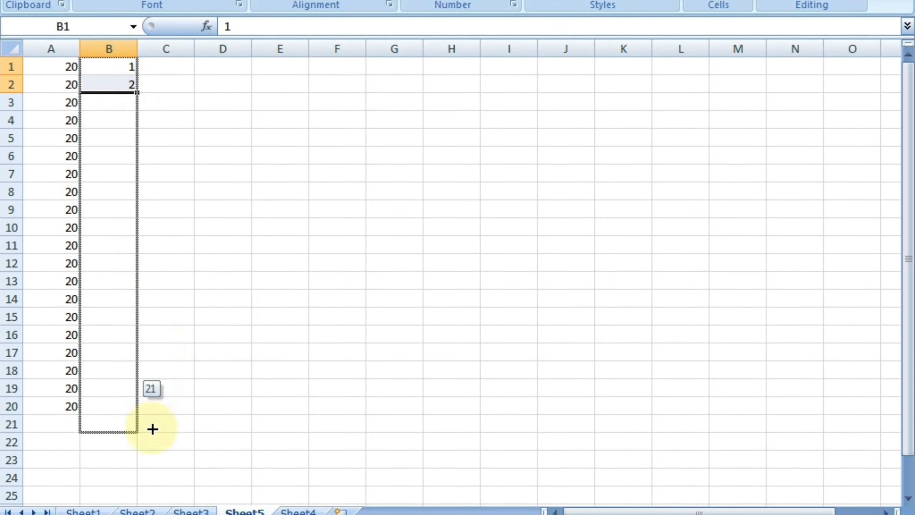
{"action": "left_click_drag", "start_coordinate": [152, 429], "coordinate": [121, 71]}
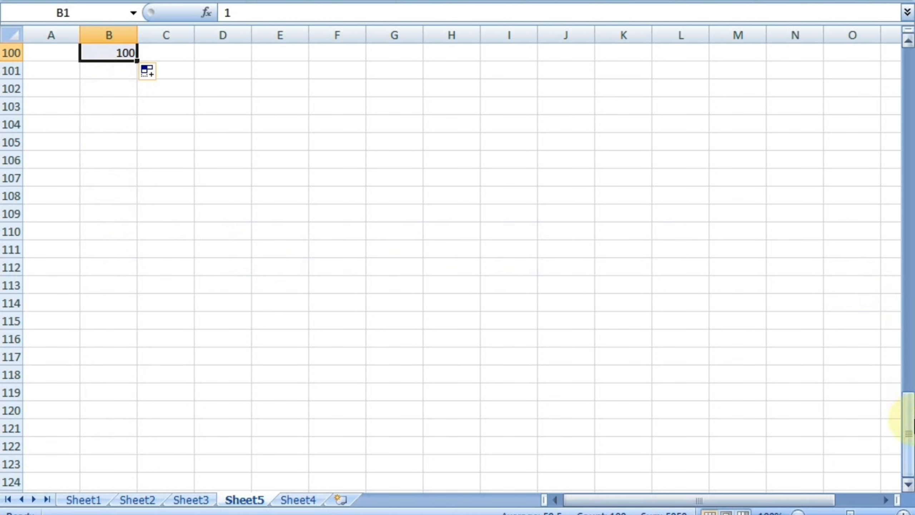
{"action": "left_click_drag", "start_coordinate": [907, 420], "coordinate": [747, 73]}
{"action": "left_click", "coordinate": [190, 102]}
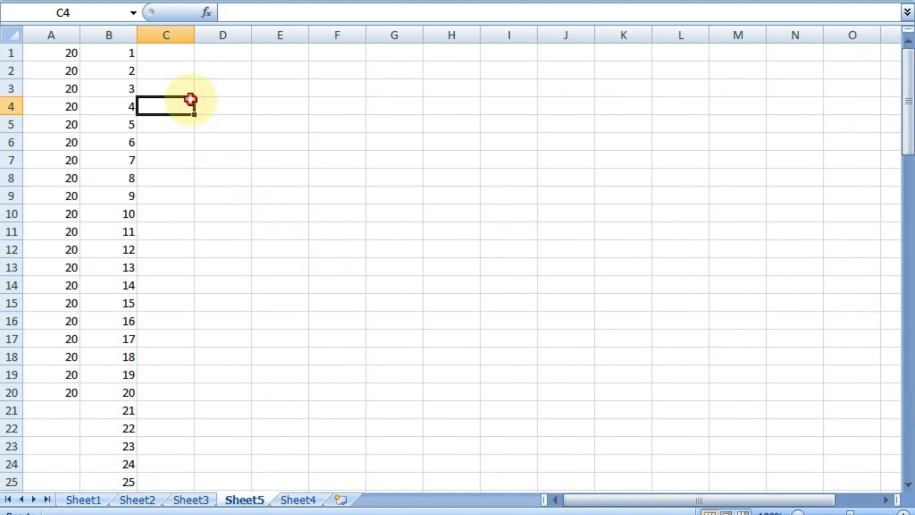
Enter 19 in C1 and 38 in C2, and fill the series down to cell C10.
{"action": "left_click", "coordinate": [157, 55]}
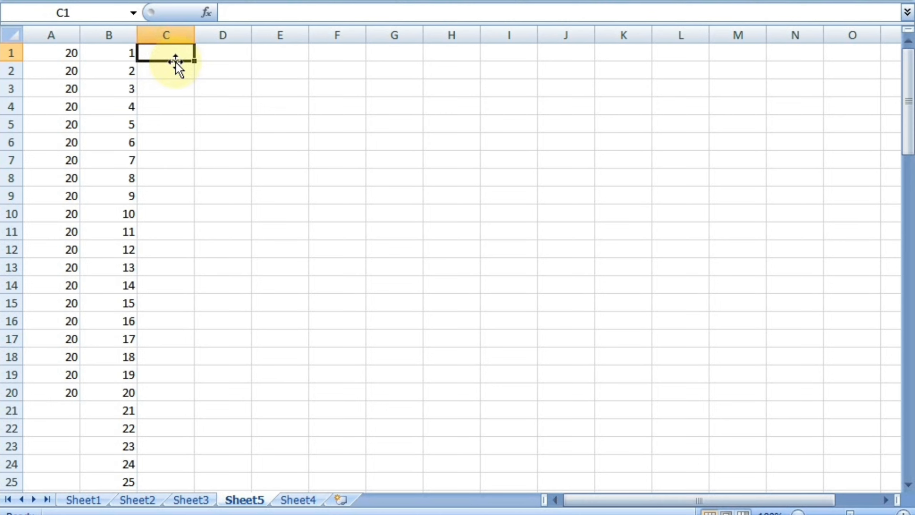
{"action": "type", "text": "19"}
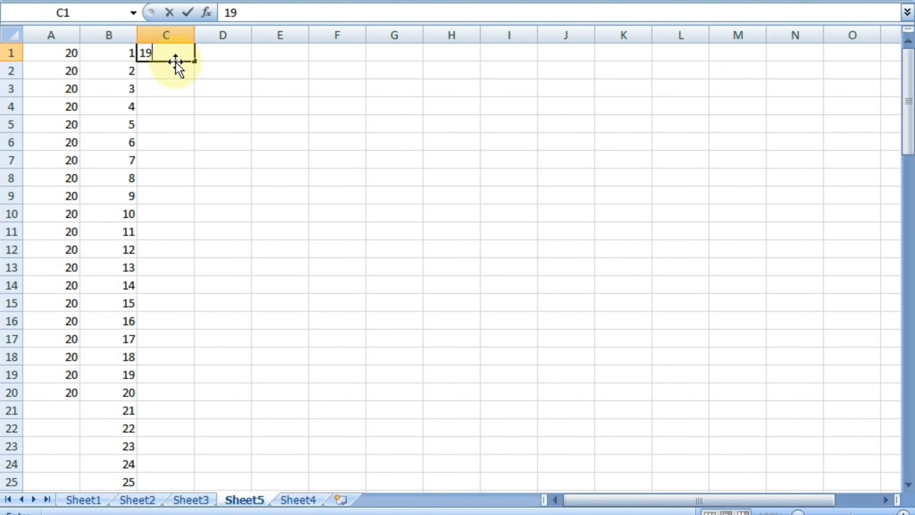
{"action": "key", "text": "Return"}
{"action": "type", "text": "38"}
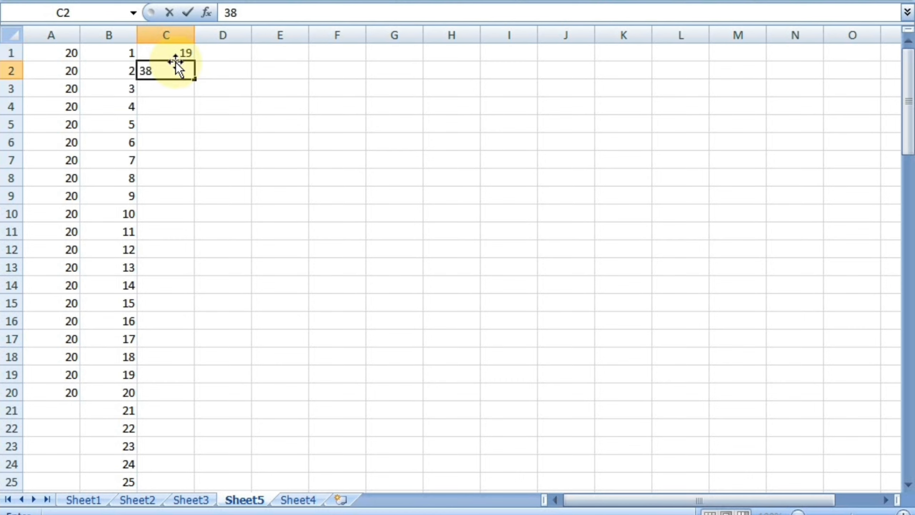
{"action": "left_click_drag", "start_coordinate": [175, 60], "coordinate": [176, 62]}
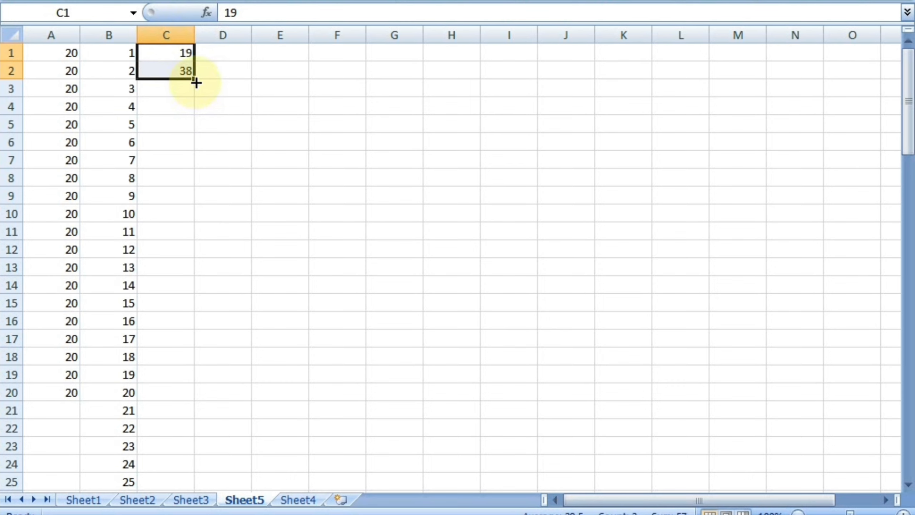
{"action": "left_click_drag", "start_coordinate": [194, 79], "coordinate": [181, 213]}
{"action": "left_click", "coordinate": [158, 254]}
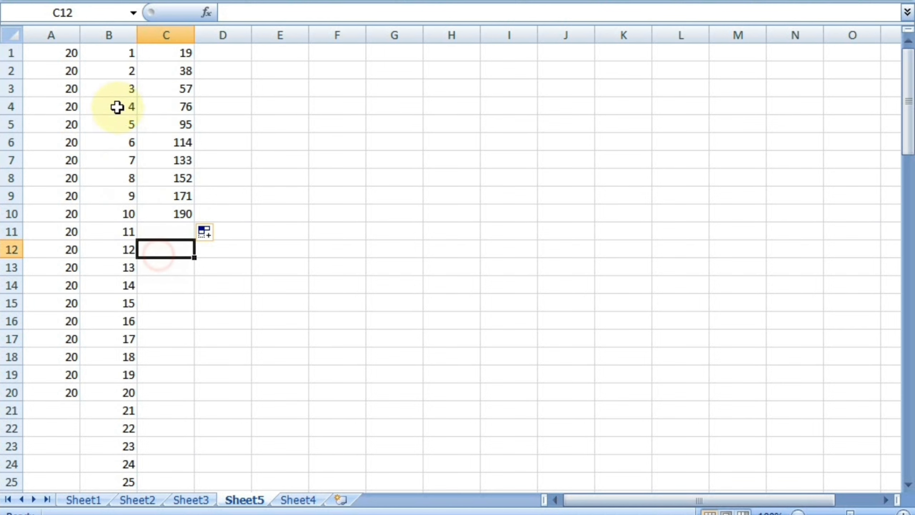
{"action": "left_click", "coordinate": [182, 52]}
{"action": "left_click", "coordinate": [167, 88]}
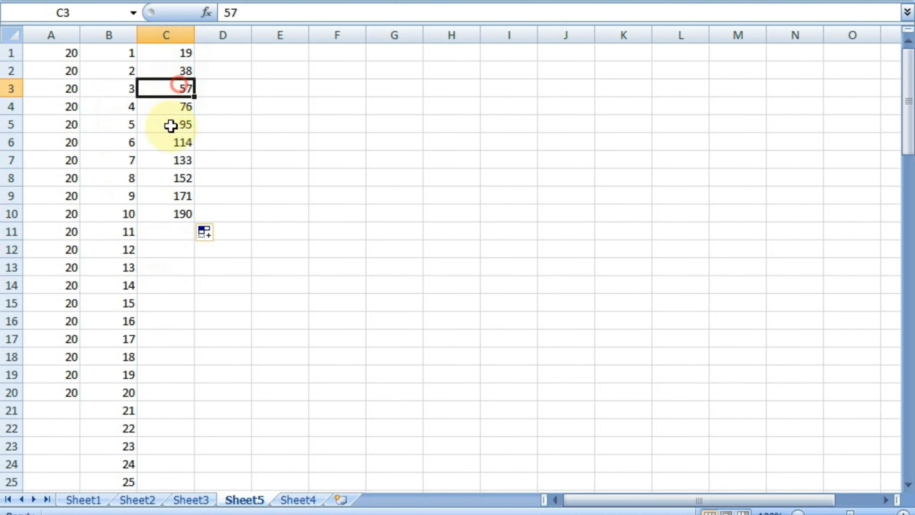
Enter 40 in D1 and 80 in D2, and fill the series down to cell D10.
{"action": "left_click", "coordinate": [237, 90]}
{"action": "left_click", "coordinate": [225, 52]}
{"action": "type", "text": "40"}
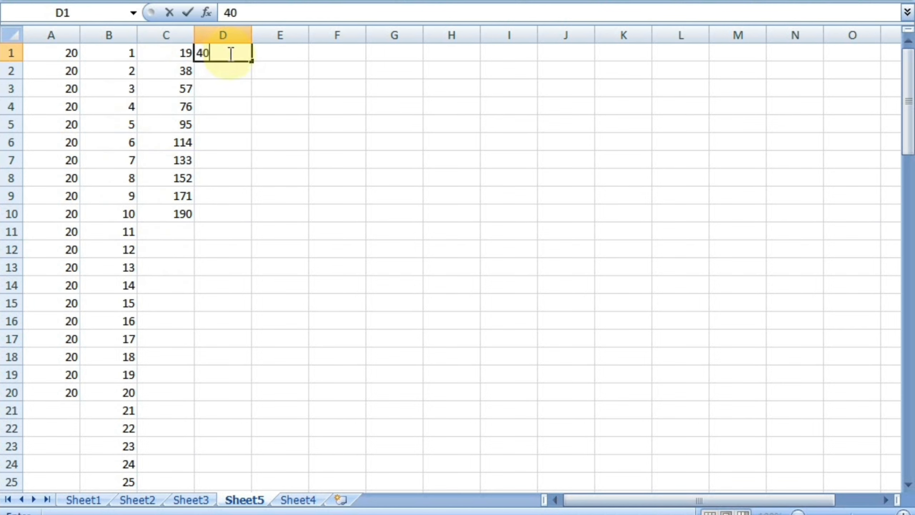
{"action": "key", "text": "Return"}
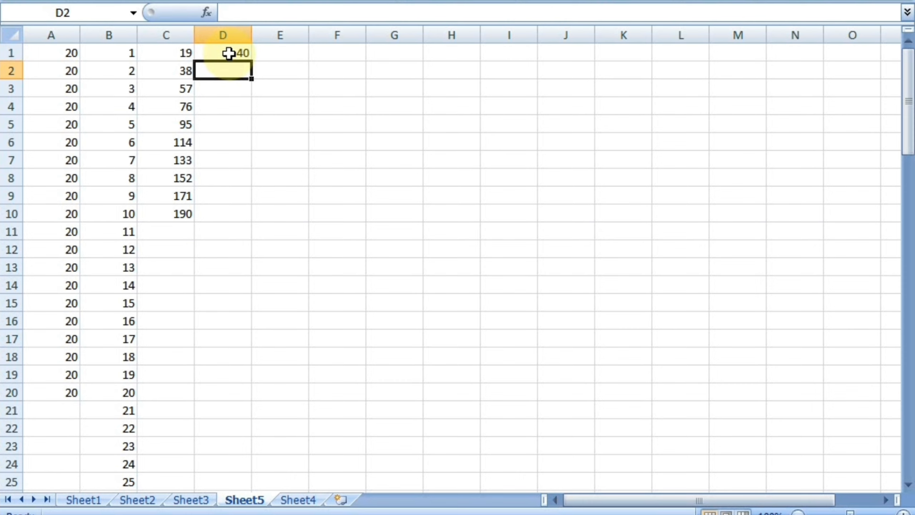
{"action": "type", "text": "80"}
{"action": "left_click_drag", "start_coordinate": [229, 53], "coordinate": [228, 69]}
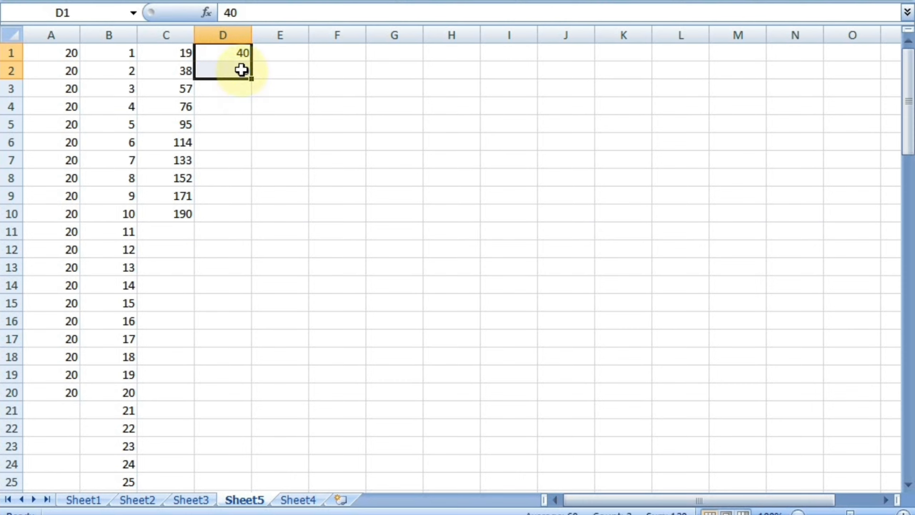
{"action": "left_click_drag", "start_coordinate": [251, 78], "coordinate": [250, 221]}
{"action": "left_click", "coordinate": [221, 282]}
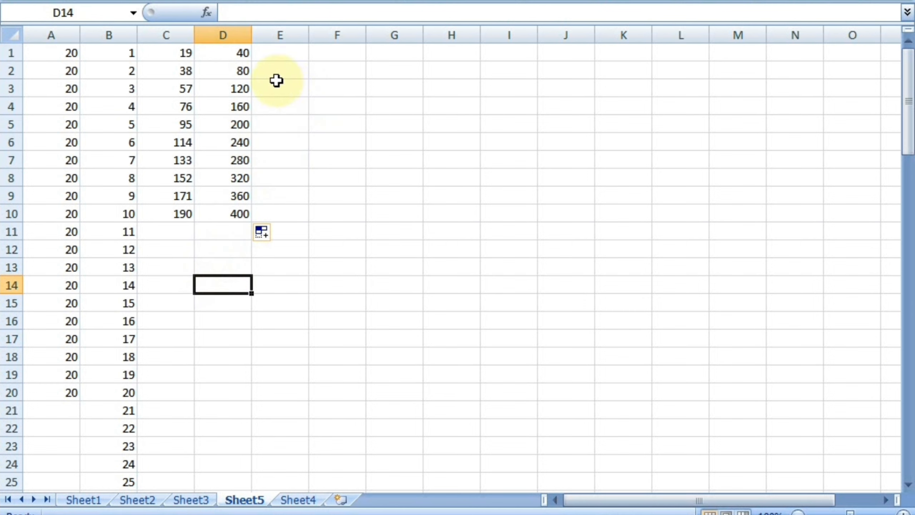
Enter 1 in E1 and 3 in E2, and fill the odd-number series down to cell E21.
{"action": "left_click", "coordinate": [280, 50]}
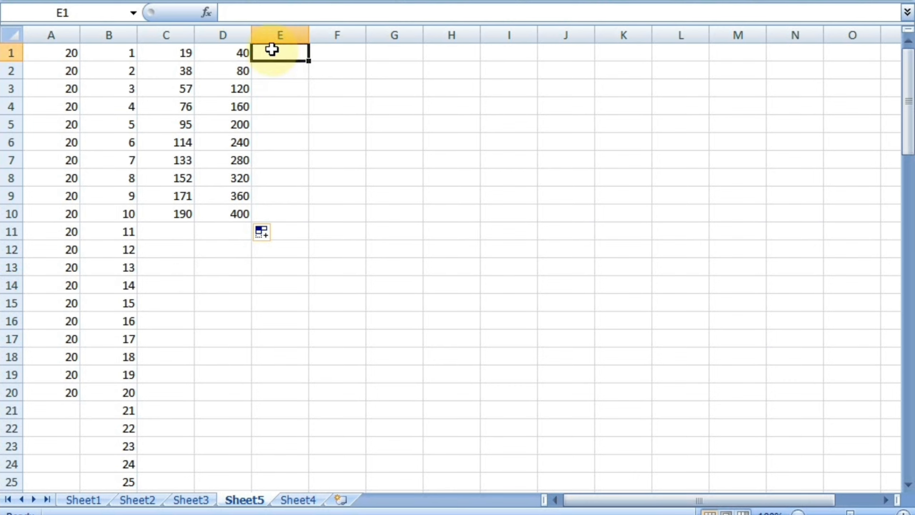
{"action": "type", "text": "13"}
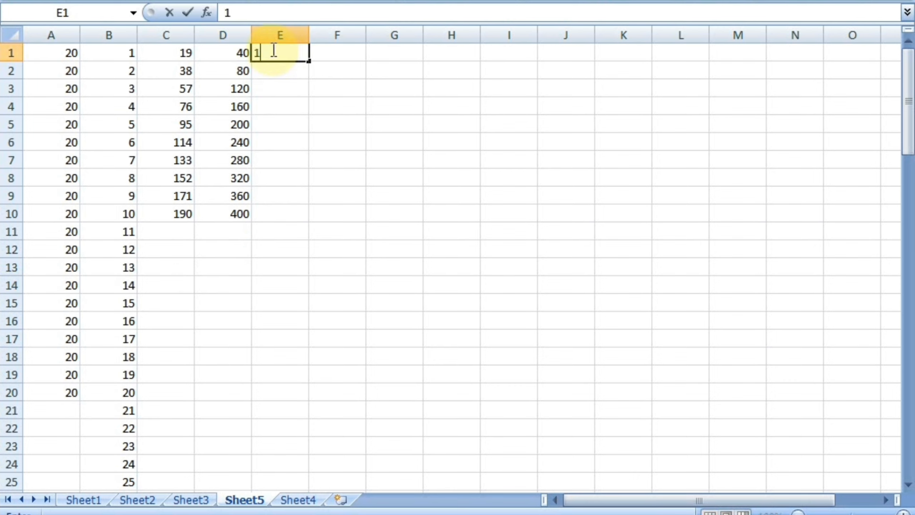
{"action": "key", "text": "Return"}
{"action": "type", "text": "3"}
{"action": "key", "text": "Return"}
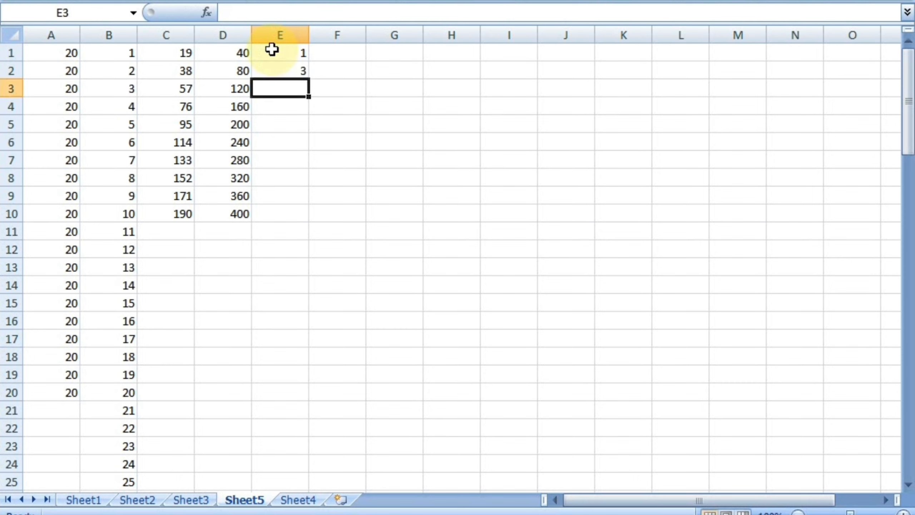
{"action": "left_click_drag", "start_coordinate": [274, 52], "coordinate": [278, 67]}
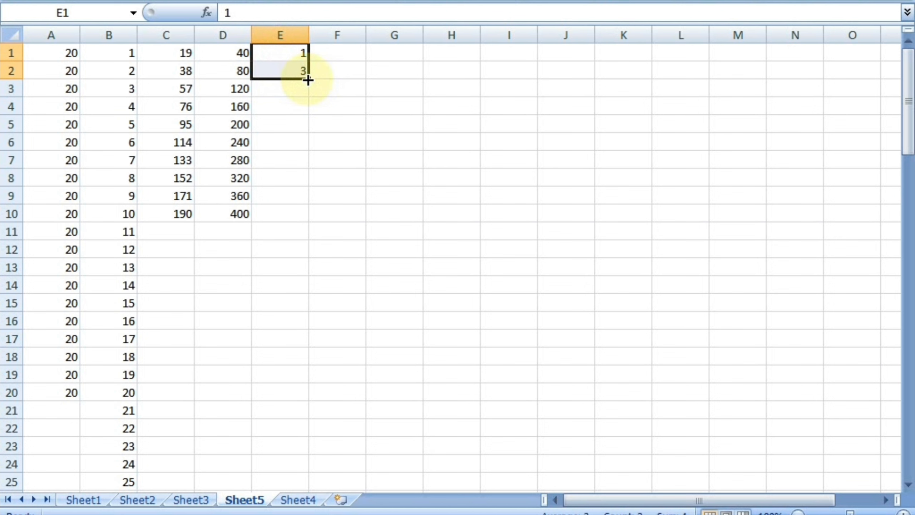
{"action": "left_click_drag", "start_coordinate": [307, 79], "coordinate": [276, 418]}
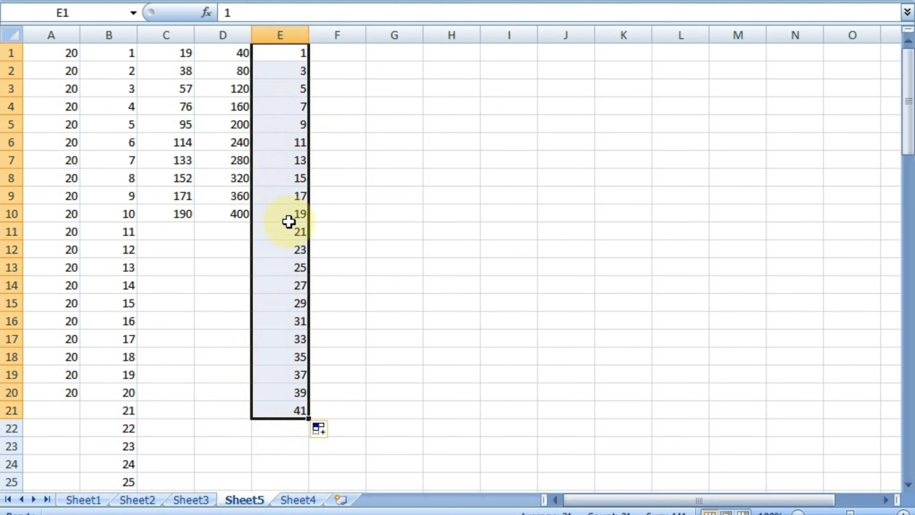
{"action": "left_click", "coordinate": [381, 167]}
Enter 2 in F1 and 4 in F2, and fill the even-number series down to cell F20.
{"action": "left_click", "coordinate": [331, 34]}
{"action": "left_click", "coordinate": [330, 53]}
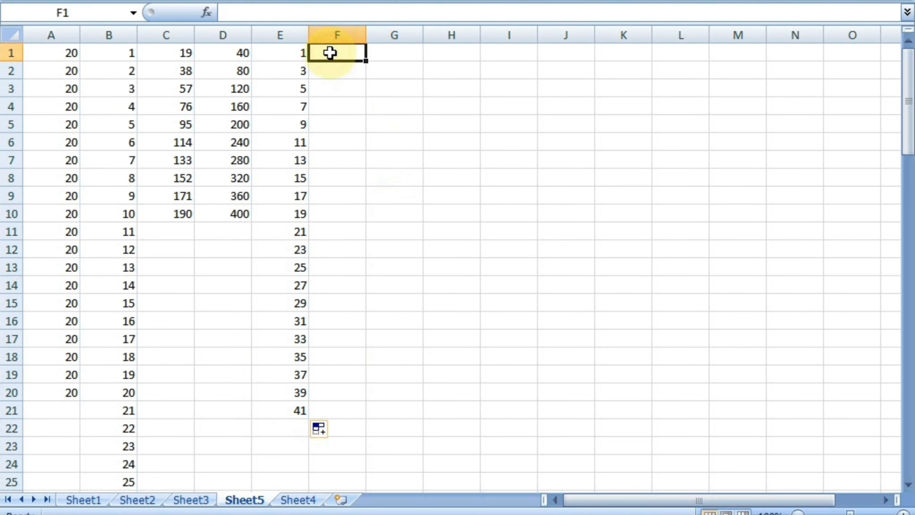
{"action": "type", "text": "2"}
{"action": "key", "text": "Return"}
{"action": "type", "text": "4"}
{"action": "left_click", "coordinate": [329, 52]}
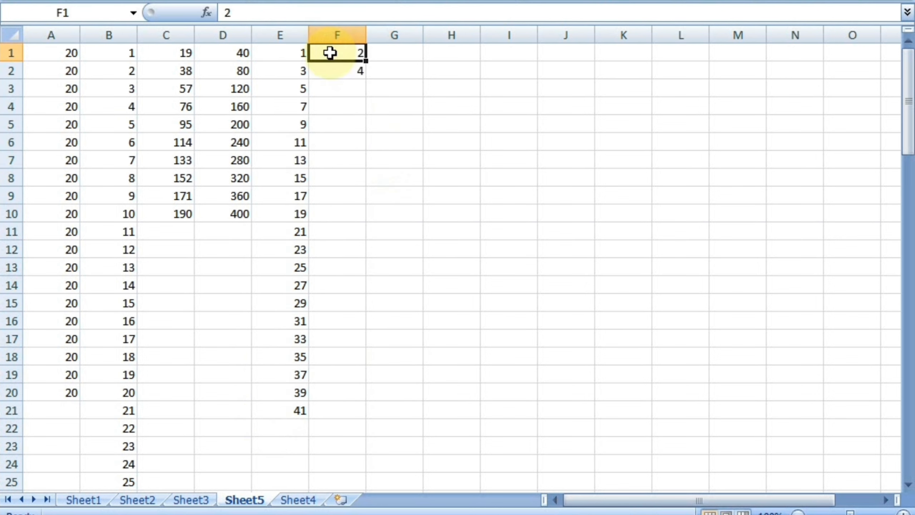
{"action": "key", "text": "shift+Down"}
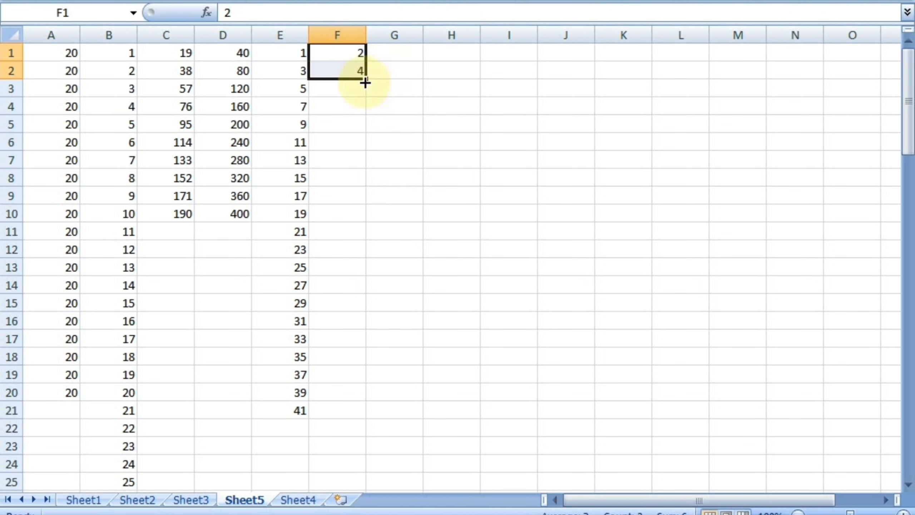
{"action": "left_click_drag", "start_coordinate": [364, 80], "coordinate": [381, 393]}
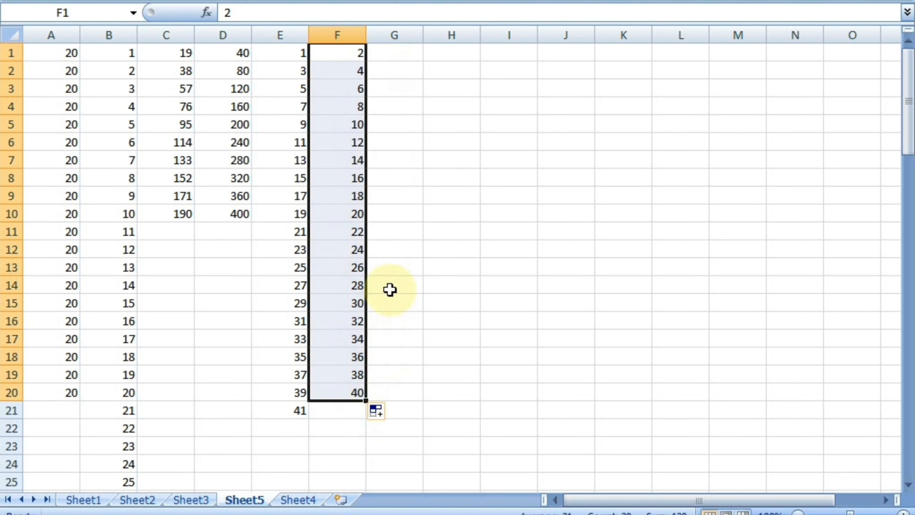
{"action": "left_click", "coordinate": [376, 160]}
Enter 1, 4 and 7 in cells G1 to G3, and fill the series down to cell G12.
{"action": "left_click", "coordinate": [410, 55]}
{"action": "type", "text": "1"}
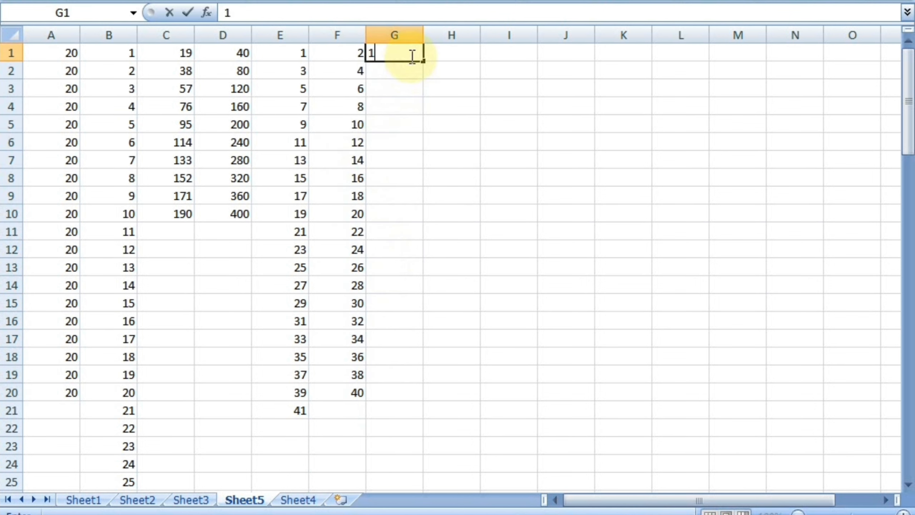
{"action": "key", "text": "Return"}
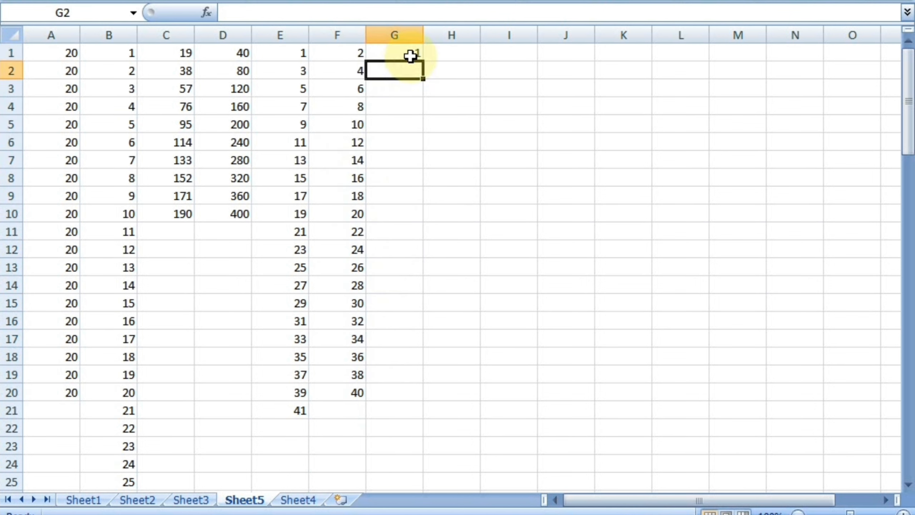
{"action": "type", "text": "4"}
{"action": "key", "text": "Return"}
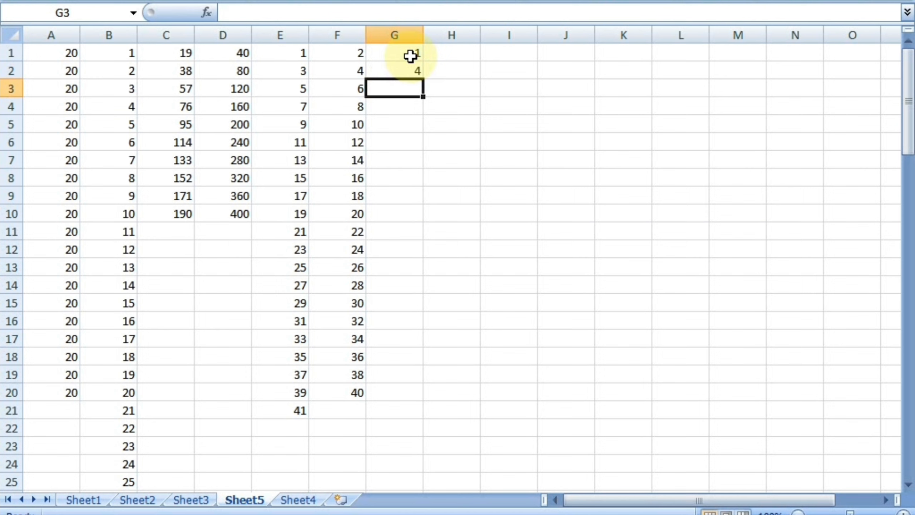
{"action": "type", "text": "7"}
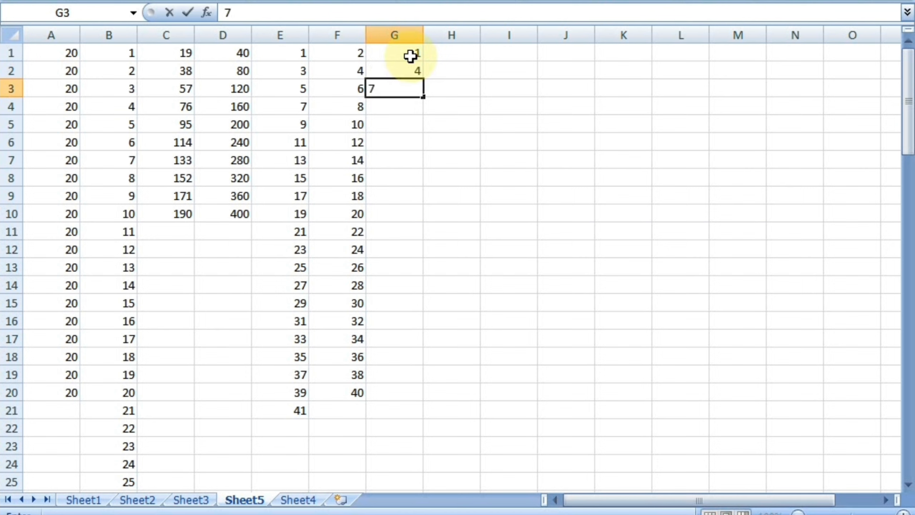
{"action": "key", "text": "Return"}
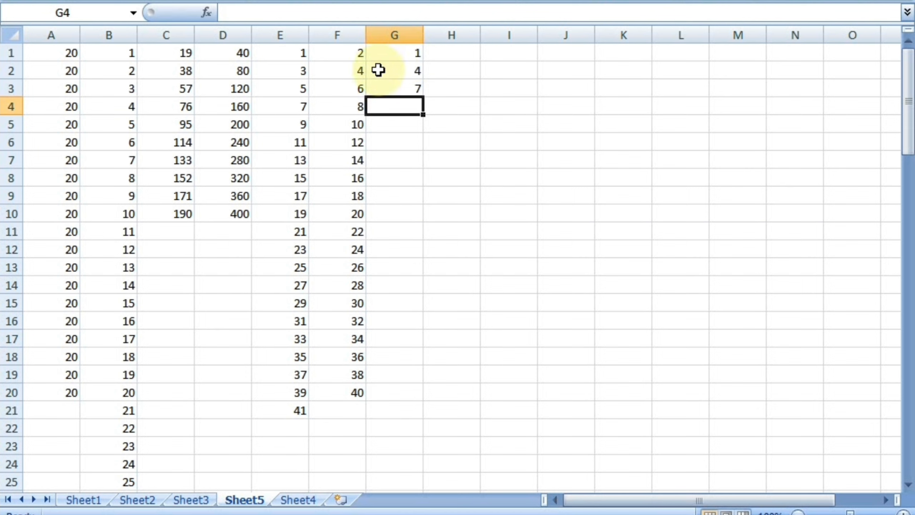
{"action": "left_click_drag", "start_coordinate": [405, 51], "coordinate": [426, 254]}
{"action": "left_click", "coordinate": [461, 127]}
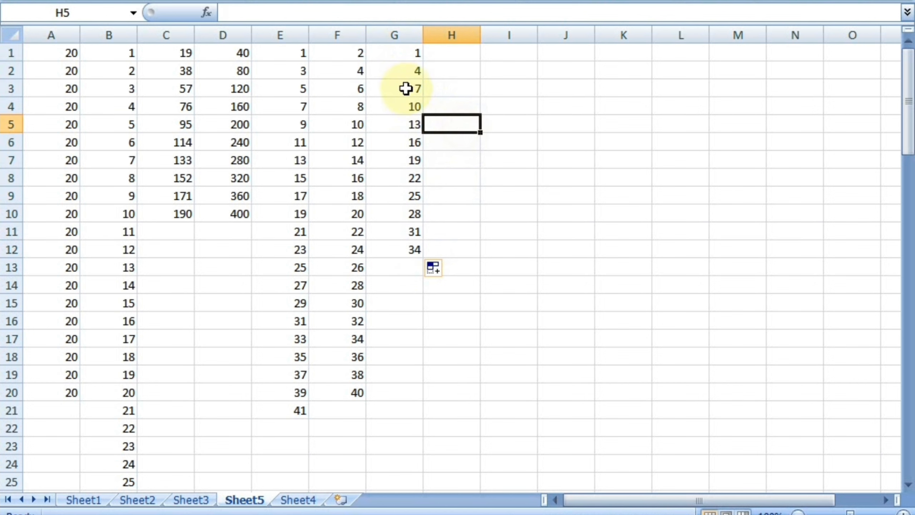
{"action": "left_click", "coordinate": [406, 88]}
{"action": "left_click", "coordinate": [407, 106]}
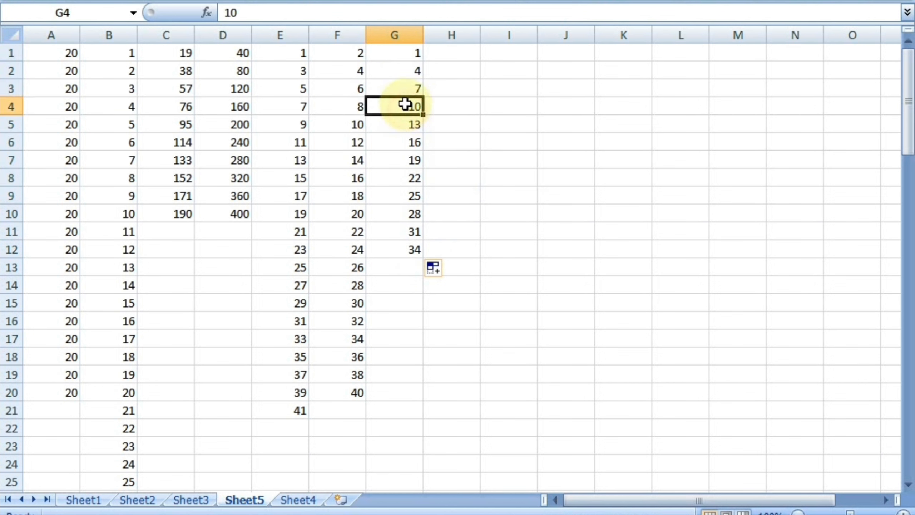
{"action": "left_click", "coordinate": [406, 132]}
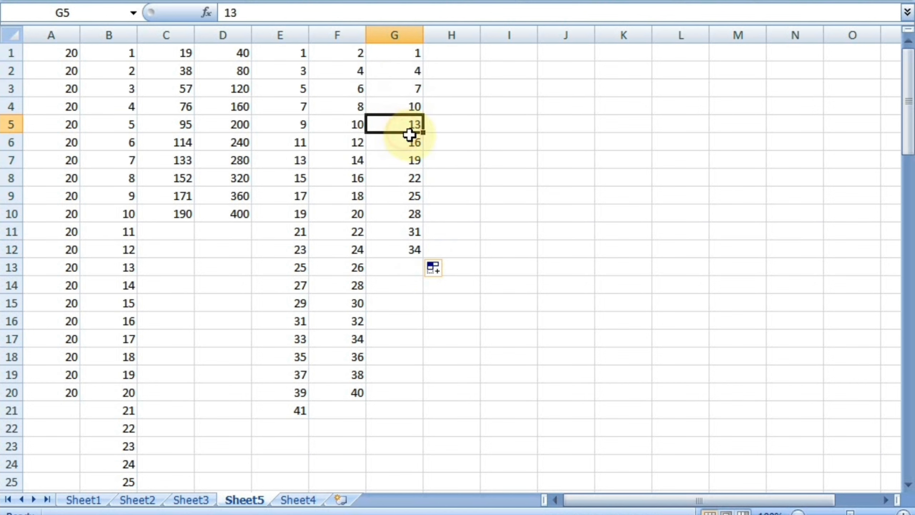
{"action": "left_click", "coordinate": [409, 141]}
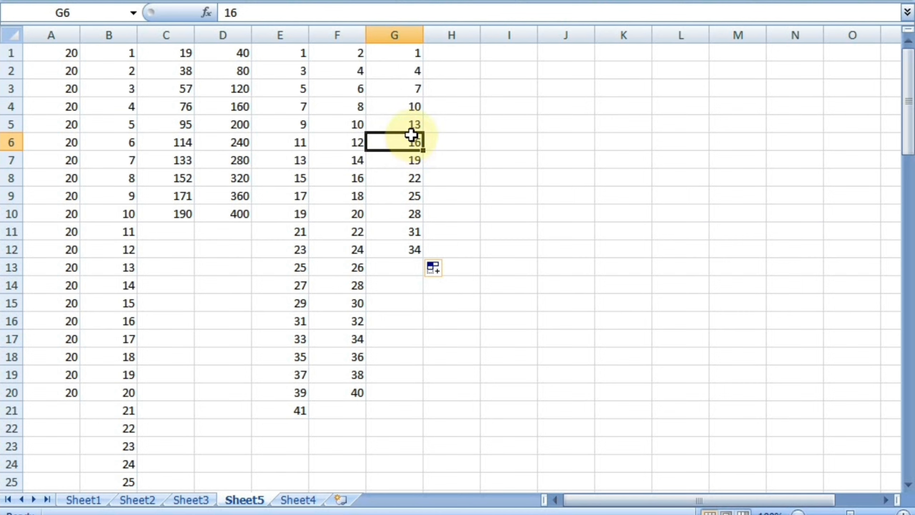
Enter sunday in cell I4 and fill the weekday names down to cell I12.
{"action": "left_click", "coordinate": [523, 110]}
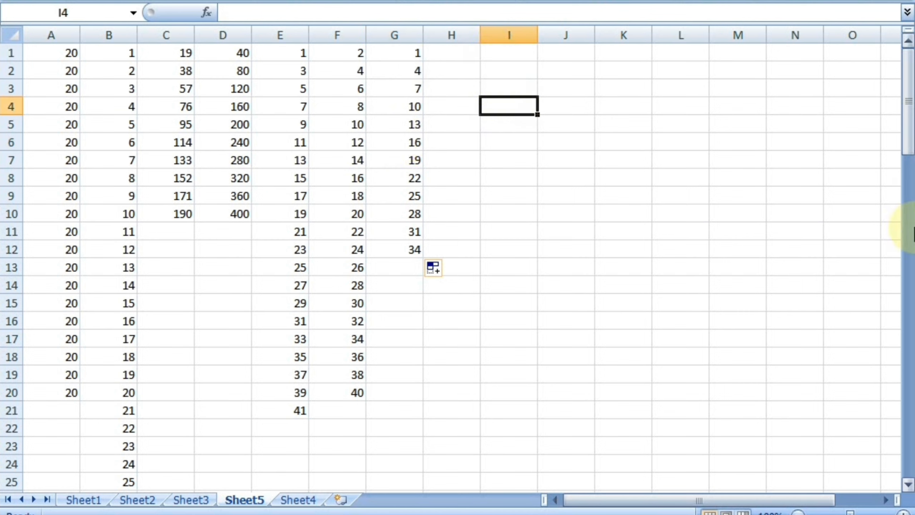
{"action": "type", "text": "sunday"}
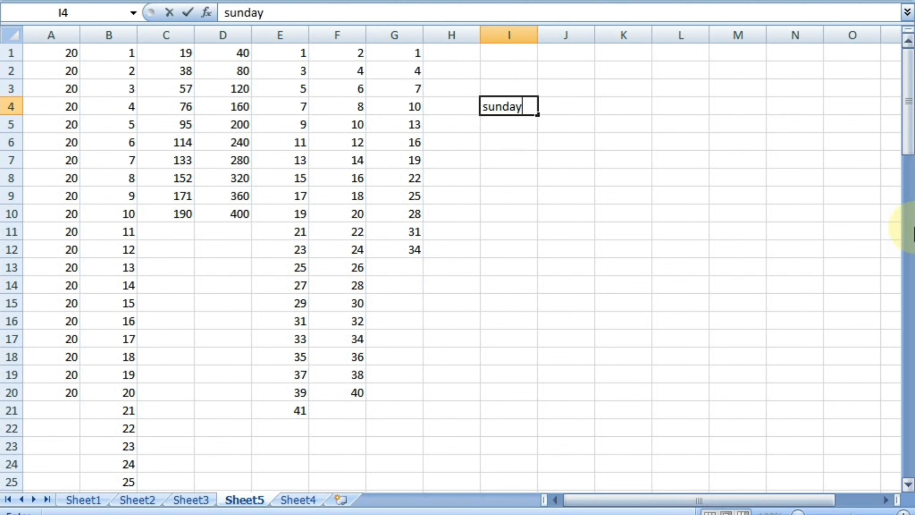
{"action": "left_click", "coordinate": [633, 155]}
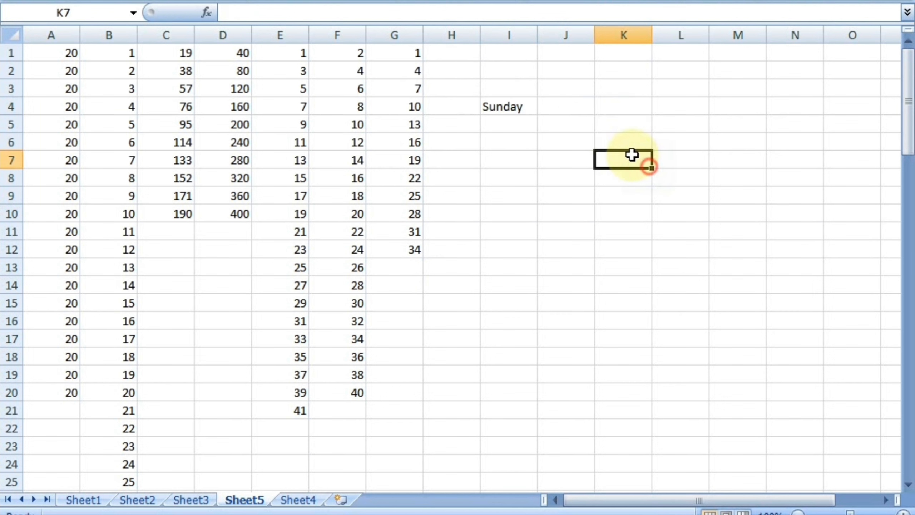
{"action": "left_click", "coordinate": [504, 106]}
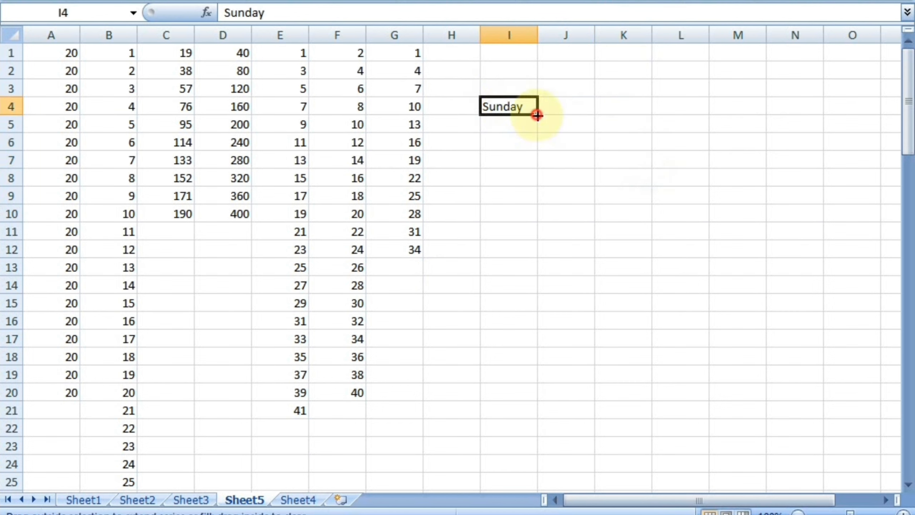
{"action": "left_click_drag", "start_coordinate": [537, 115], "coordinate": [548, 261]}
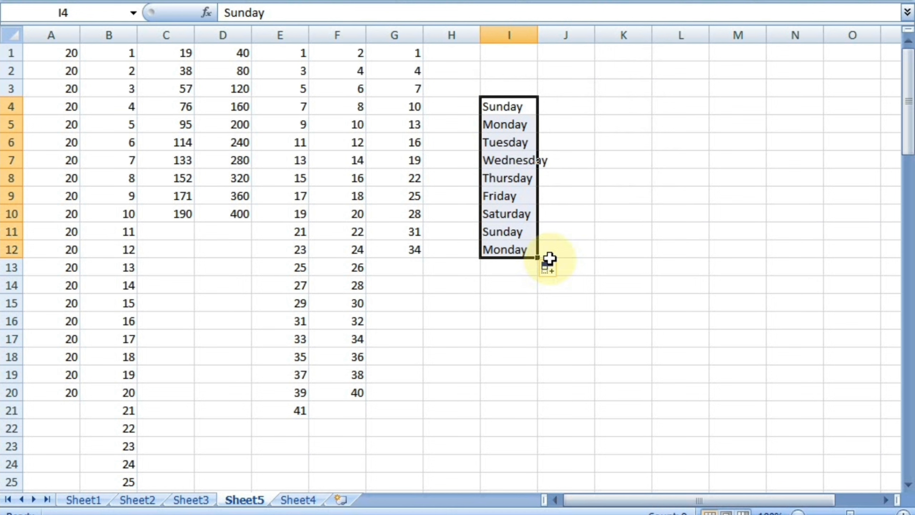
{"action": "left_click", "coordinate": [623, 144]}
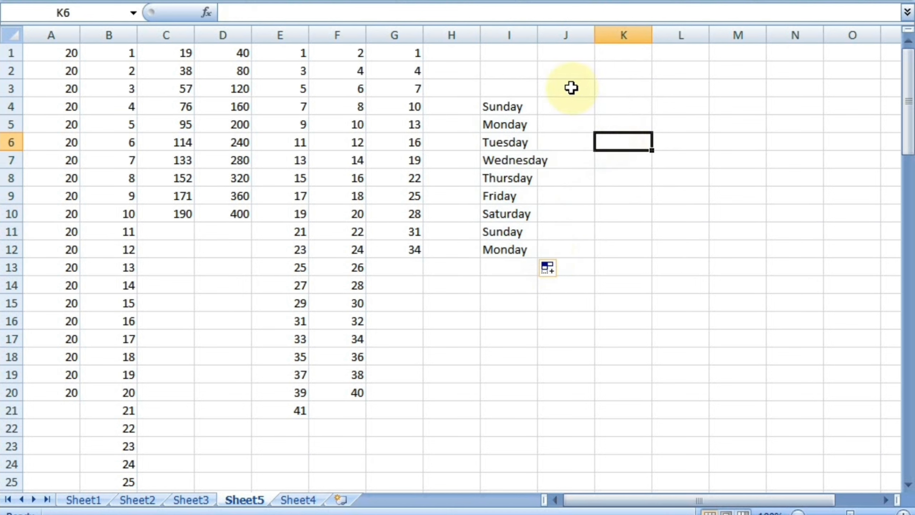
{"action": "left_click", "coordinate": [518, 218]}
{"action": "left_click", "coordinate": [522, 230]}
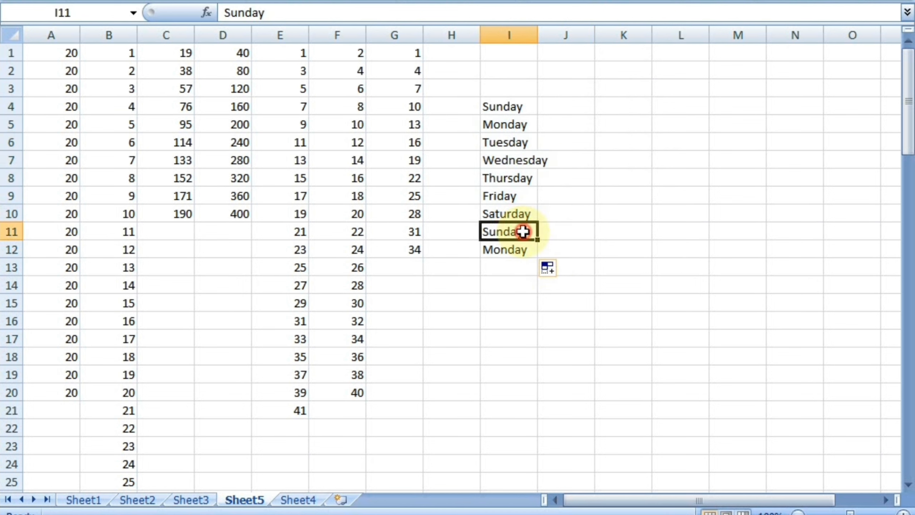
Enter january in cell J4 and fill the month names down to december in cell J15.
{"action": "left_click", "coordinate": [566, 105]}
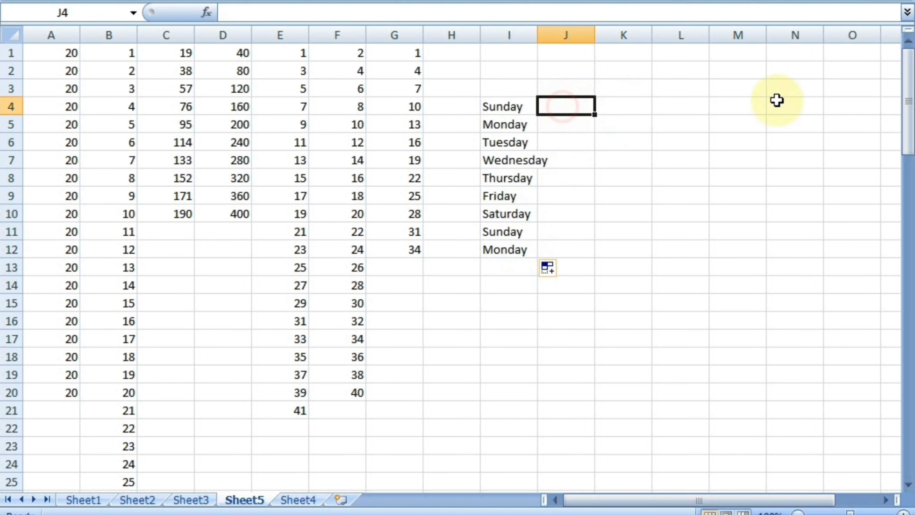
{"action": "type", "text": "january"}
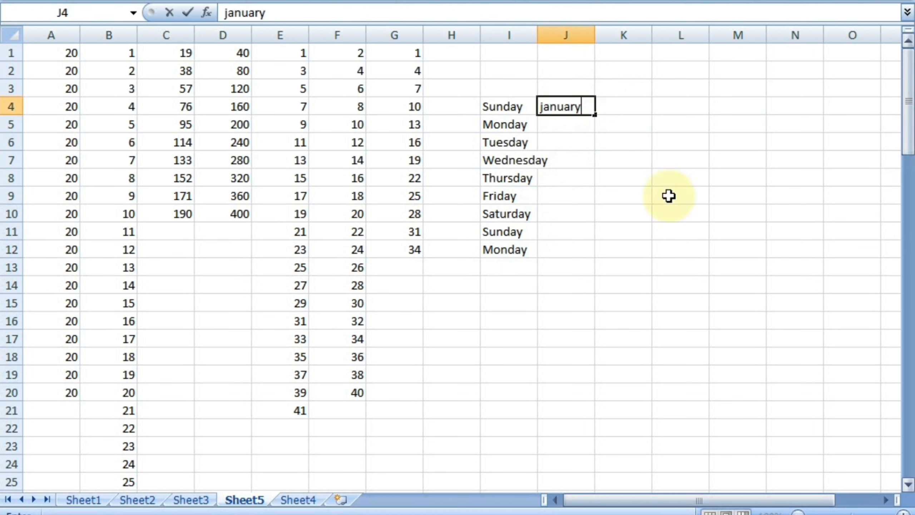
{"action": "left_click", "coordinate": [526, 178]}
{"action": "left_click", "coordinate": [580, 106]}
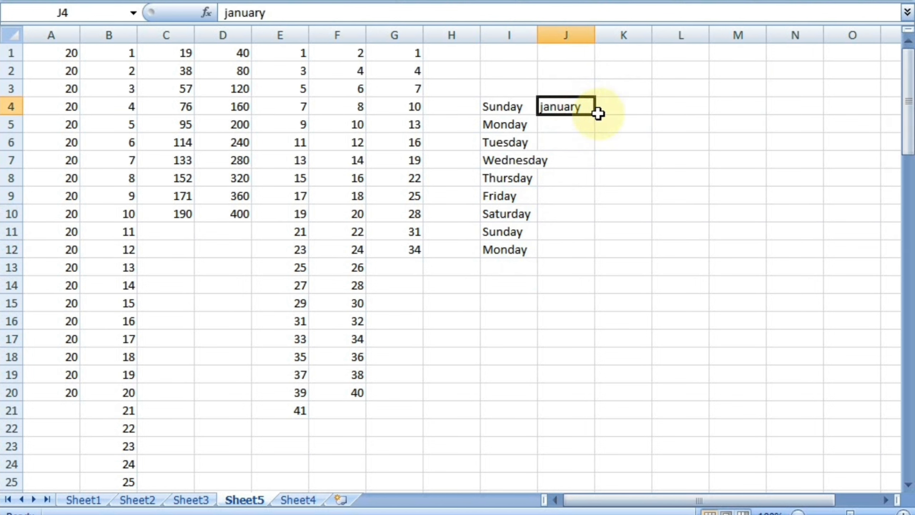
{"action": "left_click_drag", "start_coordinate": [593, 116], "coordinate": [578, 303]}
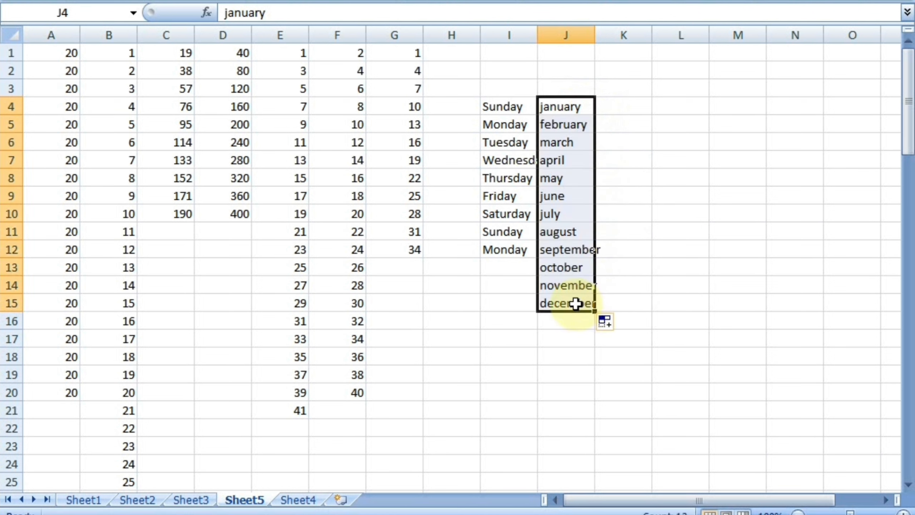
{"action": "left_click", "coordinate": [453, 300]}
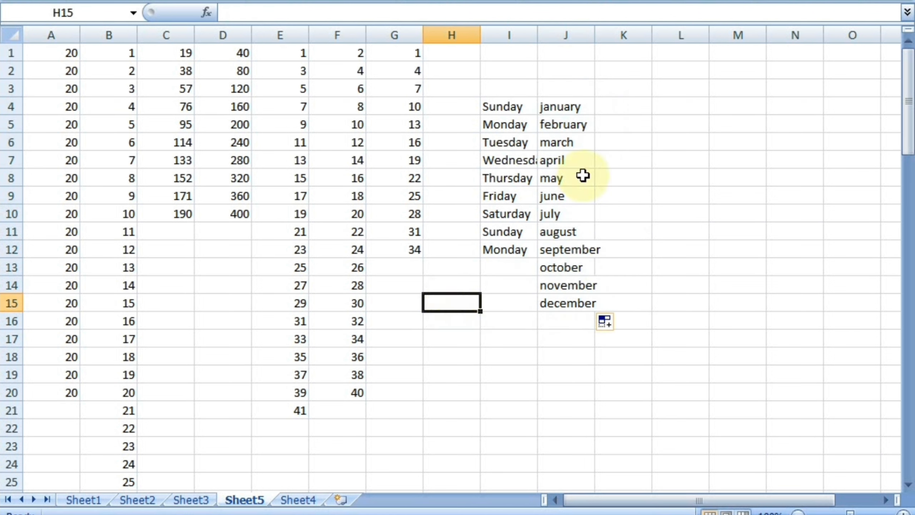
Enter the abbreviations sun in cell K4 and jan in cell L4.
{"action": "left_click", "coordinate": [633, 106]}
{"action": "type", "text": "s"}
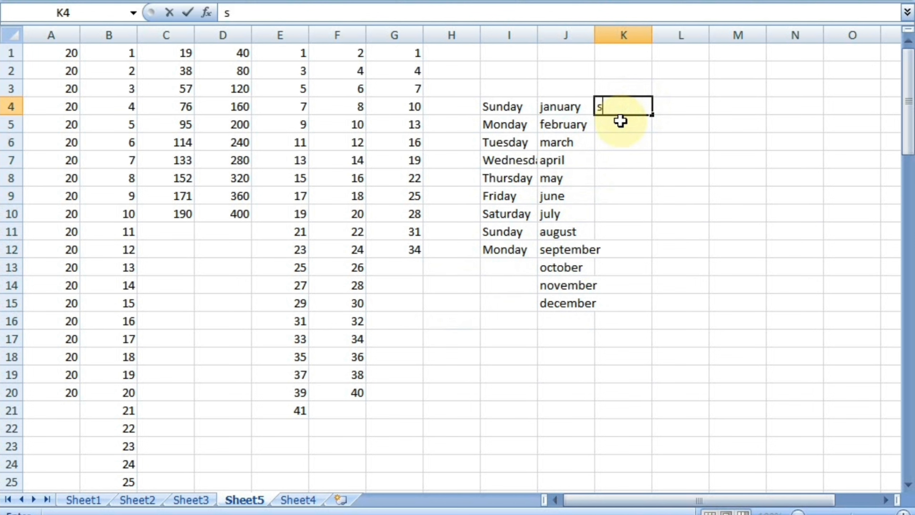
{"action": "type", "text": "un"}
{"action": "key", "text": "Tab"}
{"action": "type", "text": "jan"}
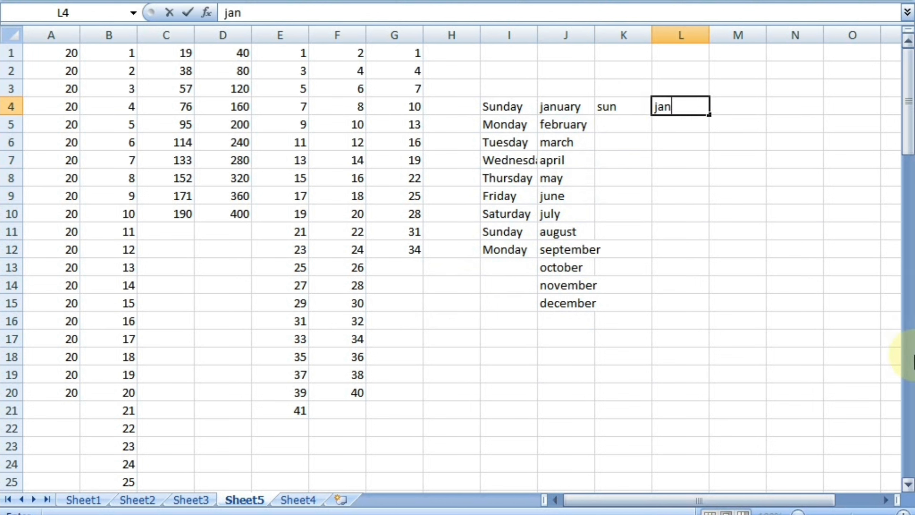
{"action": "left_click", "coordinate": [745, 267]}
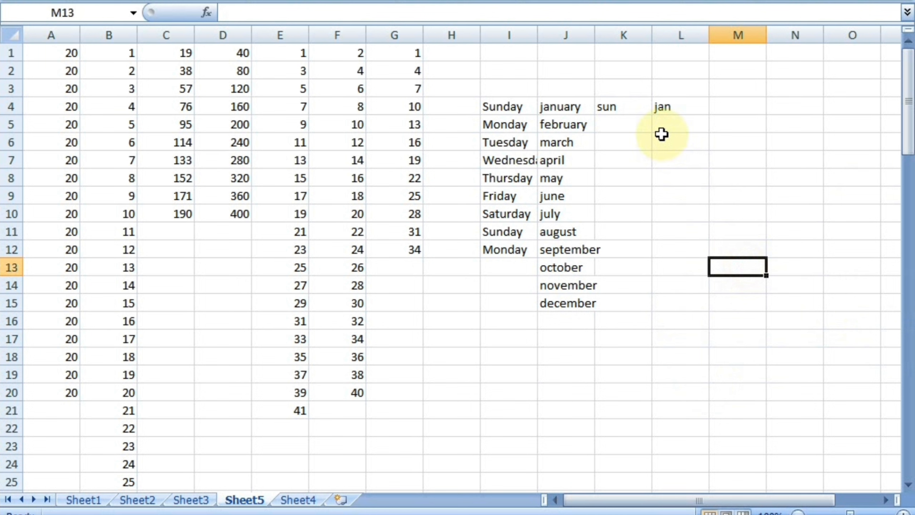
Fill the abbreviated weekdays from K4 down to K10 and the abbreviated months from L4 down to L15.
{"action": "left_click", "coordinate": [627, 111]}
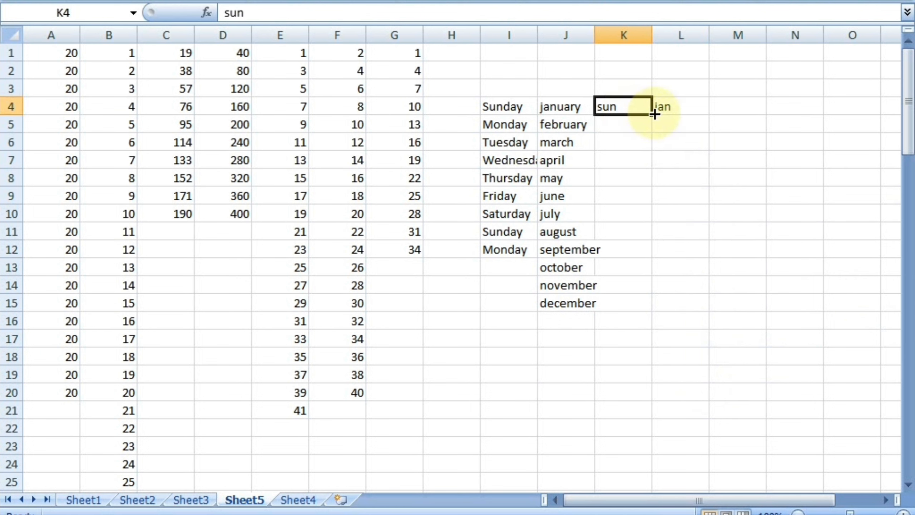
{"action": "left_click_drag", "start_coordinate": [653, 114], "coordinate": [644, 216]}
{"action": "left_click", "coordinate": [681, 106]}
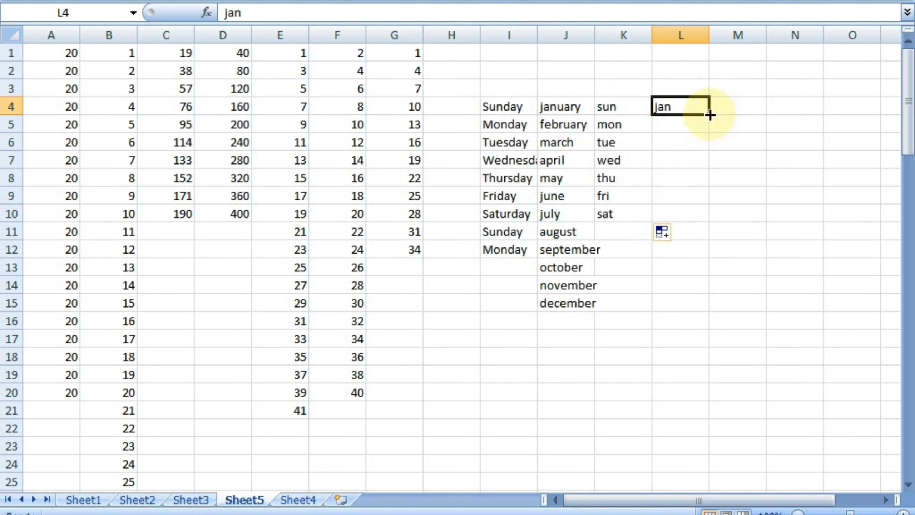
{"action": "left_click_drag", "start_coordinate": [710, 115], "coordinate": [692, 309]}
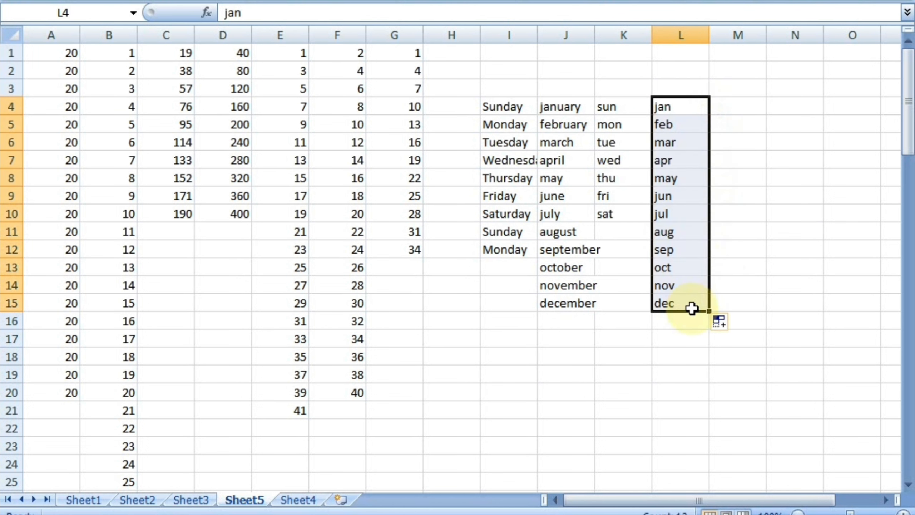
{"action": "left_click", "coordinate": [819, 289]}
Select the entire Sheet5 worksheet and delete all of its contents.
{"action": "left_click", "coordinate": [591, 228]}
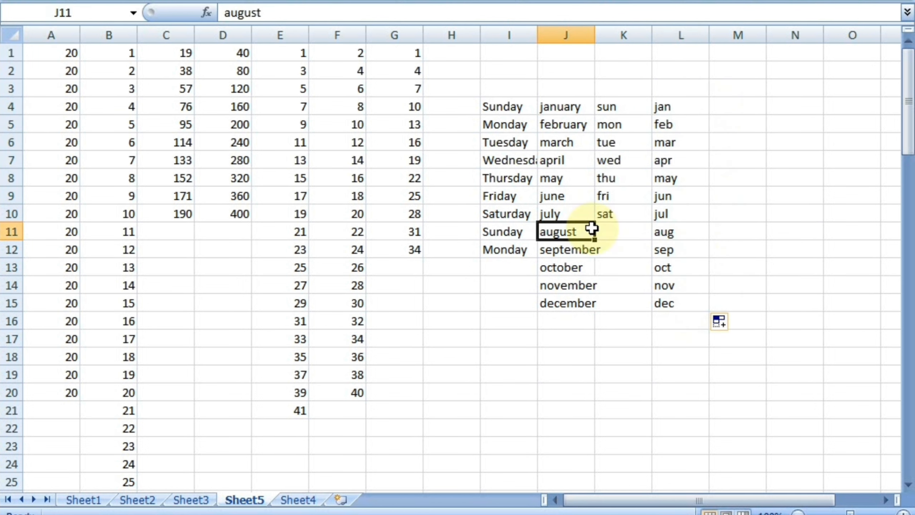
{"action": "key", "text": "ctrl+a"}
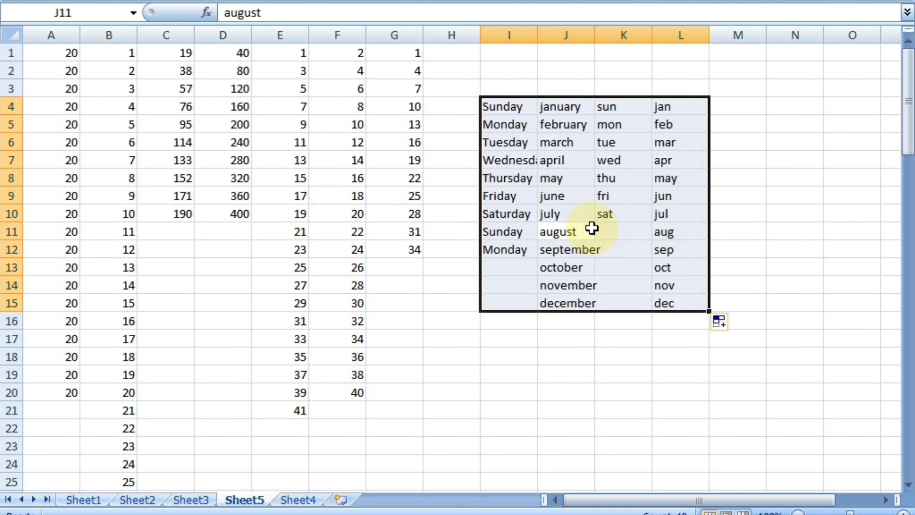
{"action": "key", "text": "ctrl+a"}
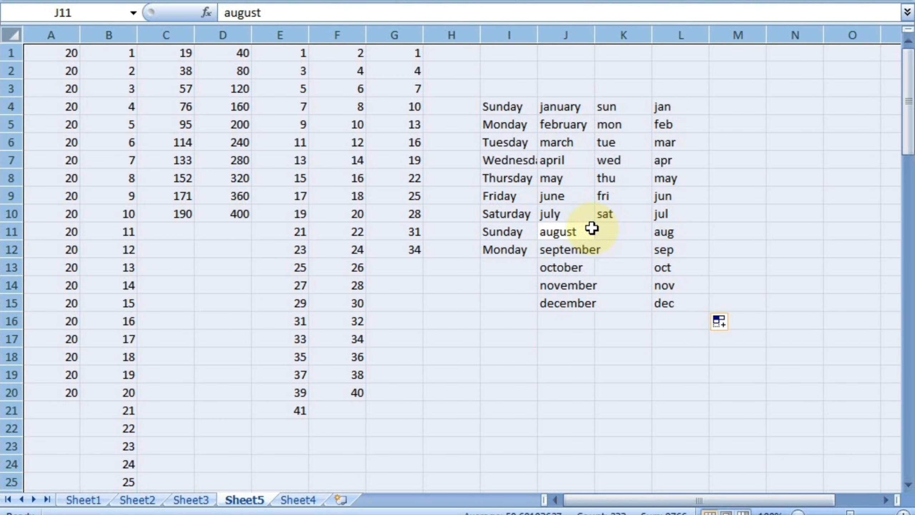
{"action": "key", "text": "Delete"}
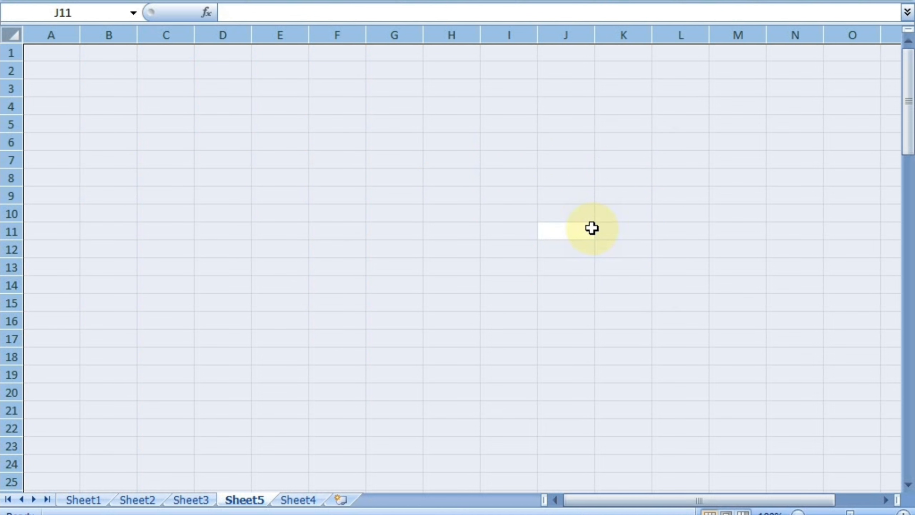
Enter the headings name, hindi, english and maths in cells A1 to D1.
{"action": "left_click", "coordinate": [60, 53]}
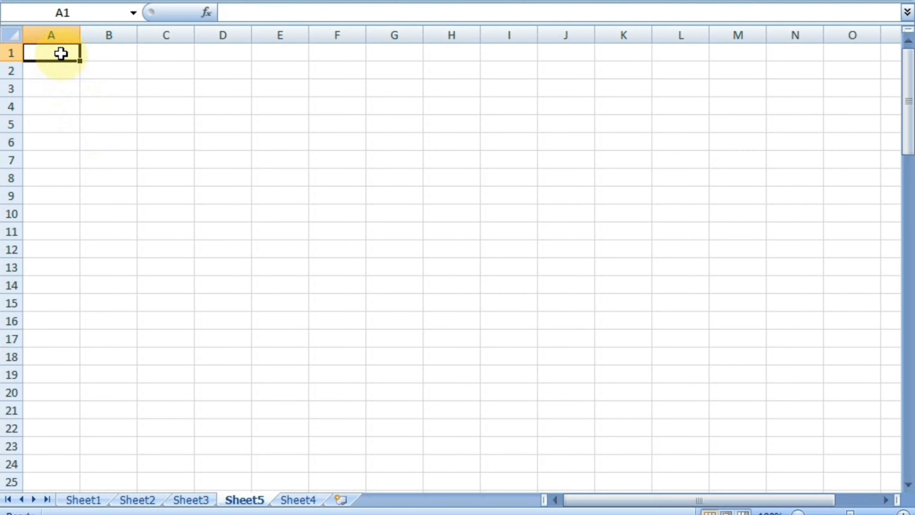
{"action": "type", "text": "nam"}
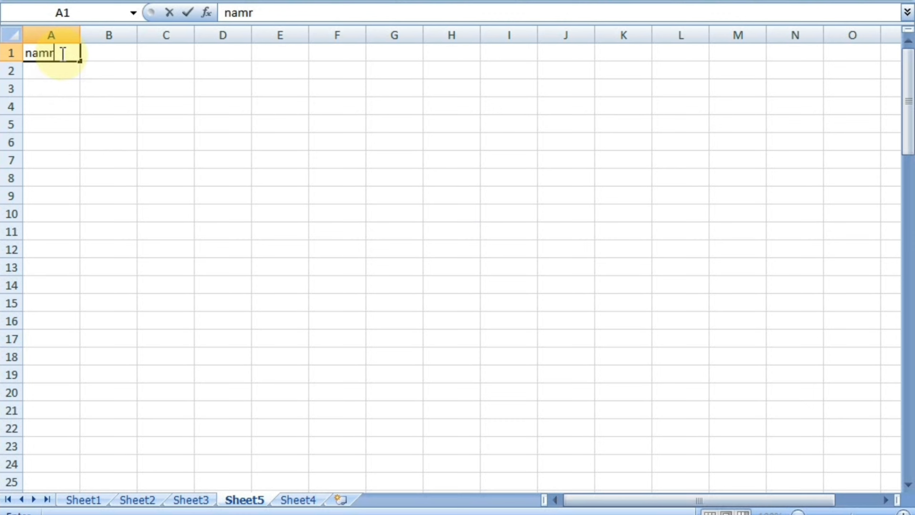
{"action": "type", "text": "e"}
{"action": "key", "text": "Tab"}
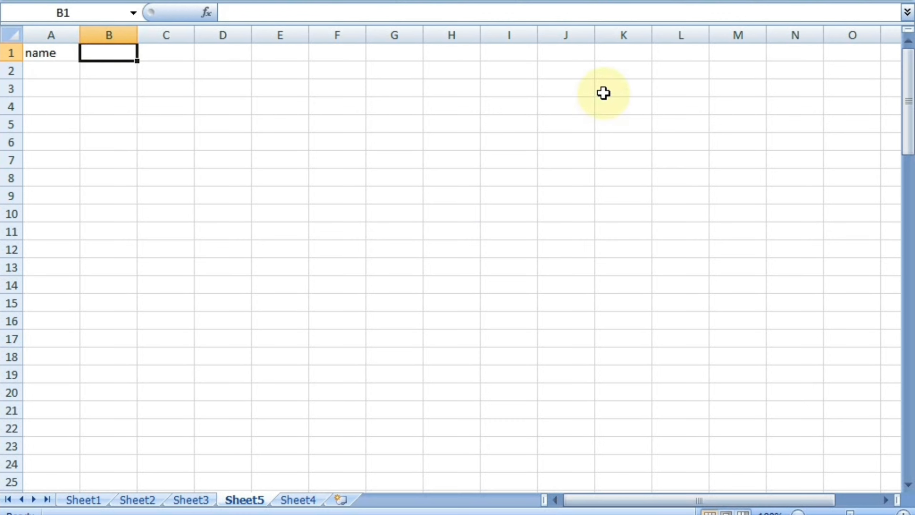
{"action": "type", "text": "hindi"}
{"action": "key", "text": "Tab"}
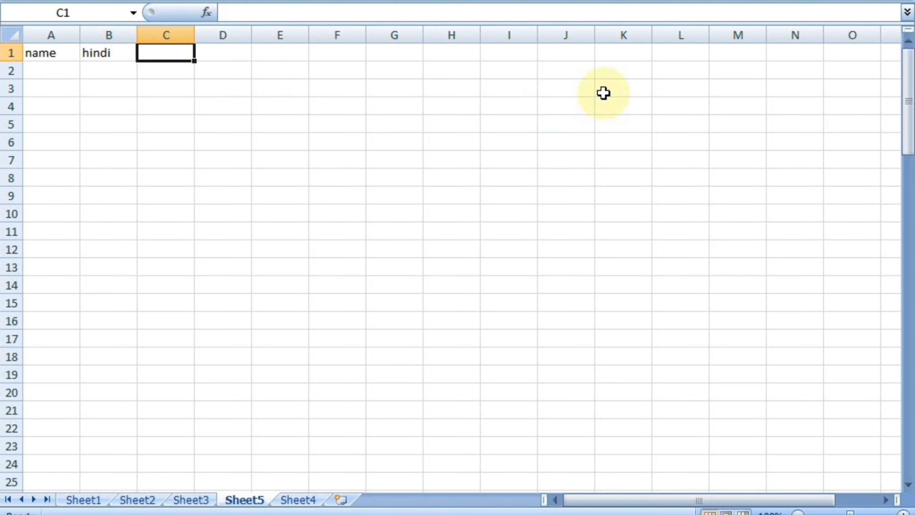
{"action": "type", "text": "english"}
{"action": "key", "text": "Tab"}
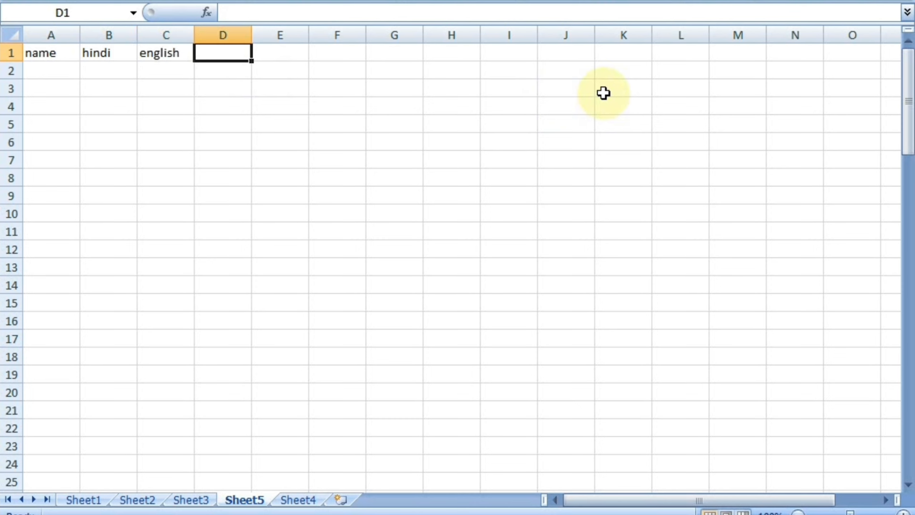
{"action": "type", "text": "matg"}
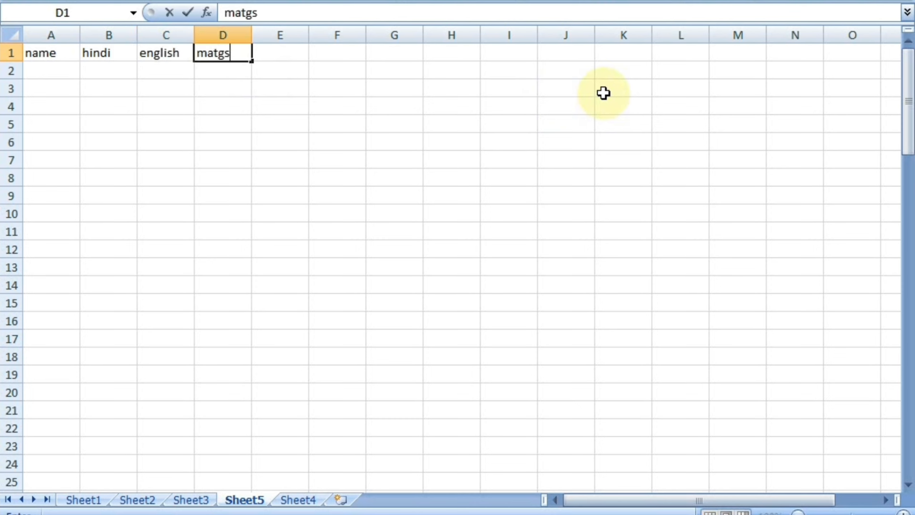
{"action": "type", "text": "s"}
{"action": "key", "text": "BackSpace"}
{"action": "key", "text": "BackSpace"}
{"action": "type", "text": "hs"}
{"action": "key", "text": "Return"}
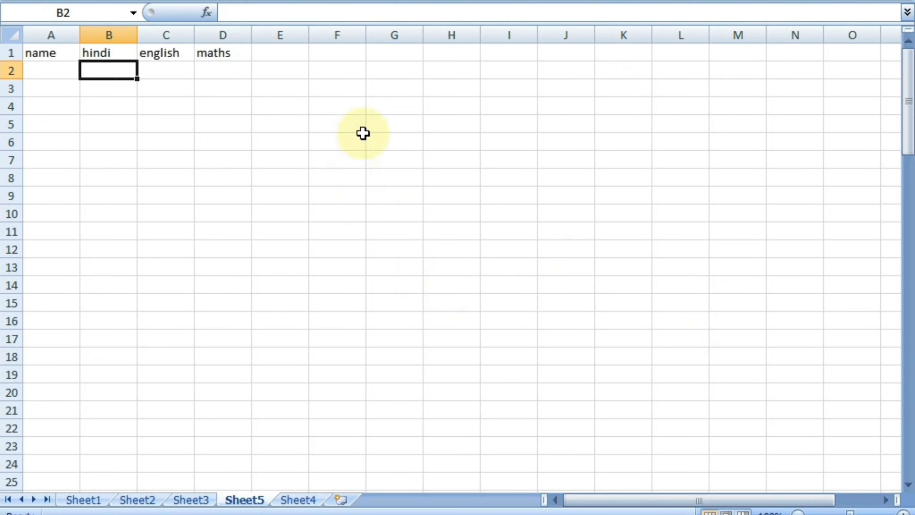
Select cells A2 to A12 below the name heading.
{"action": "left_click", "coordinate": [272, 53]}
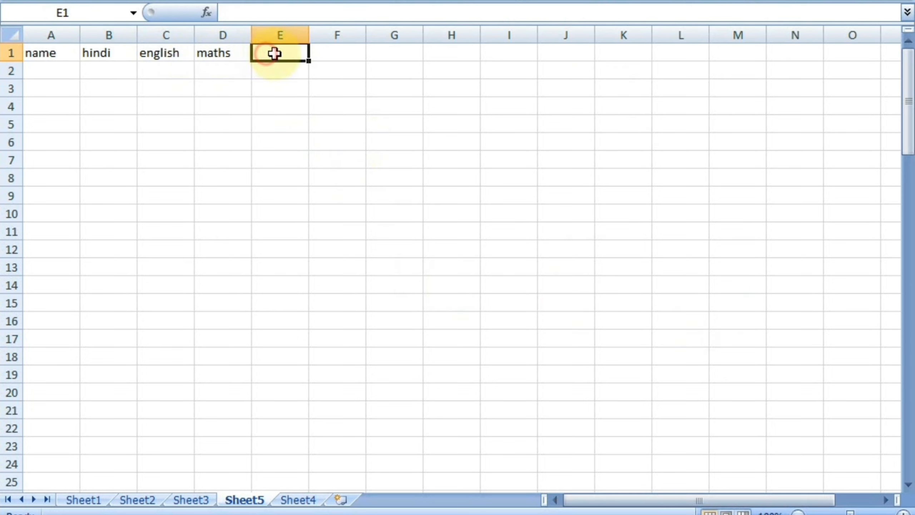
{"action": "left_click", "coordinate": [333, 54]}
{"action": "left_click", "coordinate": [393, 54]}
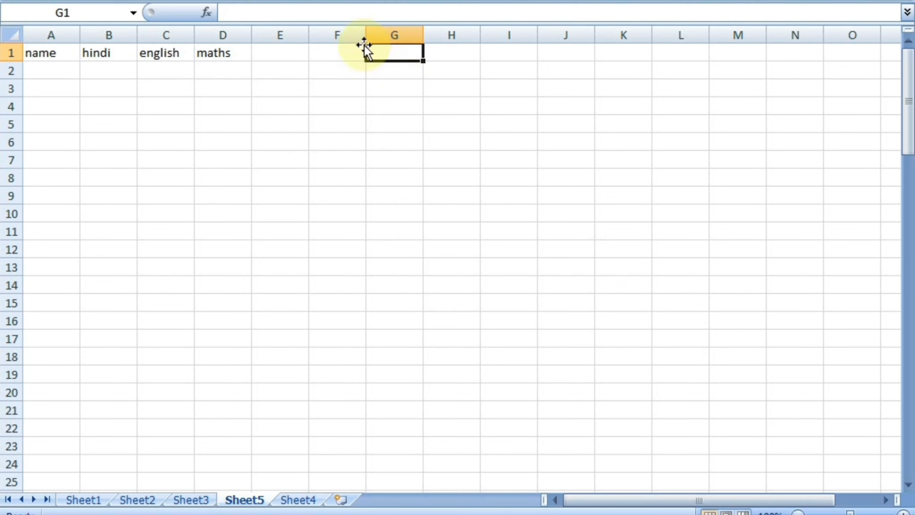
{"action": "left_click", "coordinate": [329, 54]}
{"action": "left_click_drag", "start_coordinate": [43, 69], "coordinate": [49, 250]}
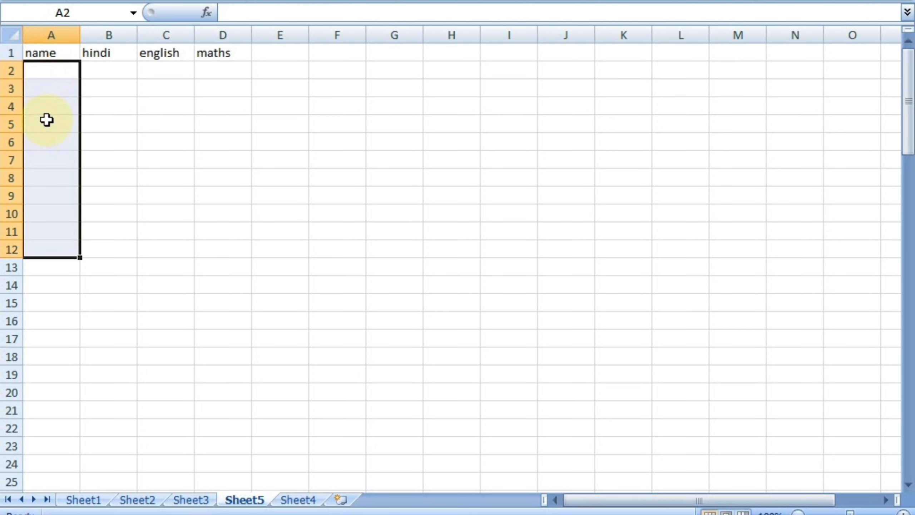
Enter the marks 45, 58 and 65 in cells B2 to D2 and open the Save As dialog for the workbook.
{"action": "left_click", "coordinate": [110, 72]}
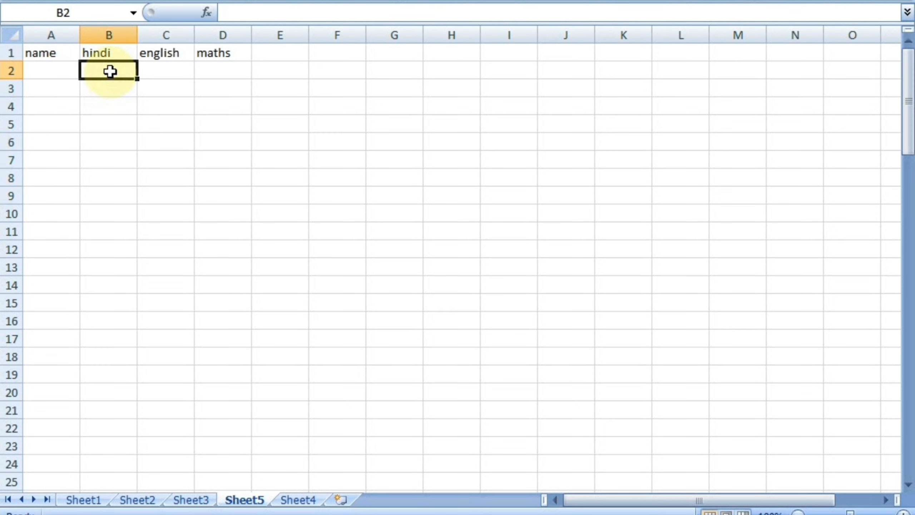
{"action": "type", "text": "45"}
{"action": "left_click", "coordinate": [163, 77]}
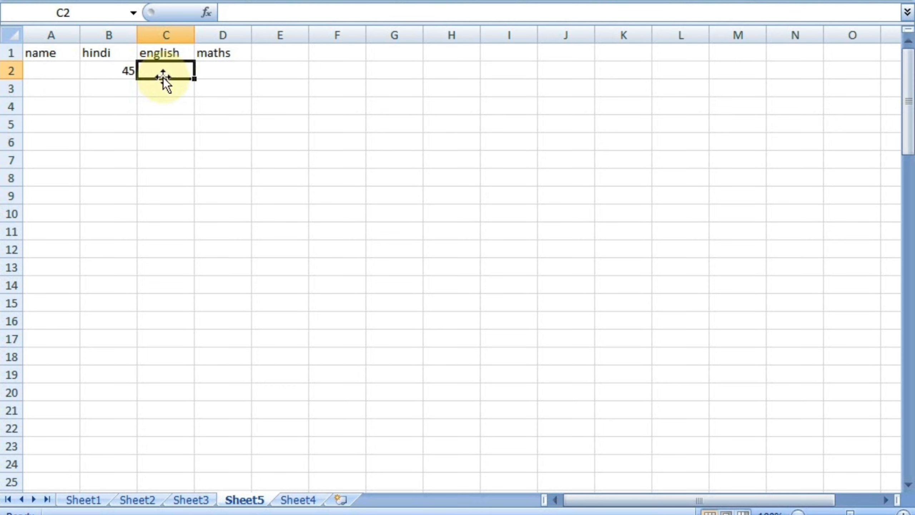
{"action": "type", "text": "58"}
{"action": "key", "text": "Tab"}
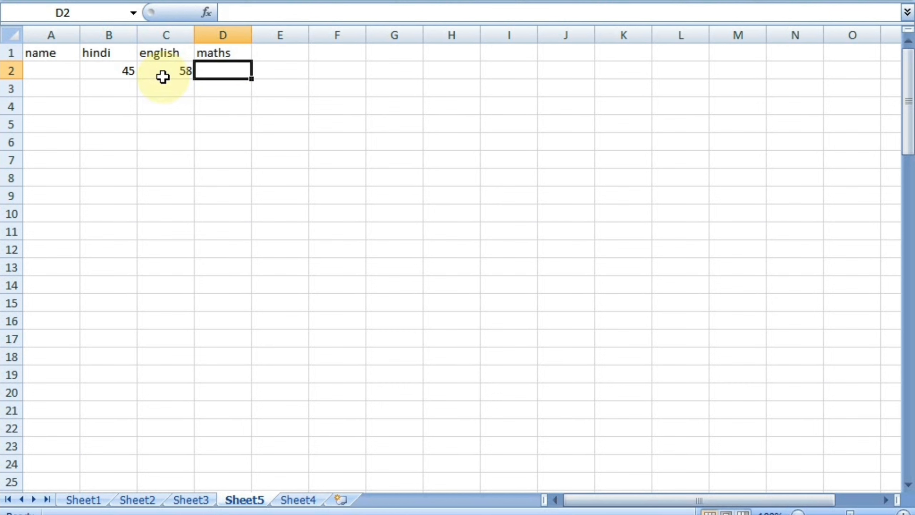
{"action": "type", "text": "65"}
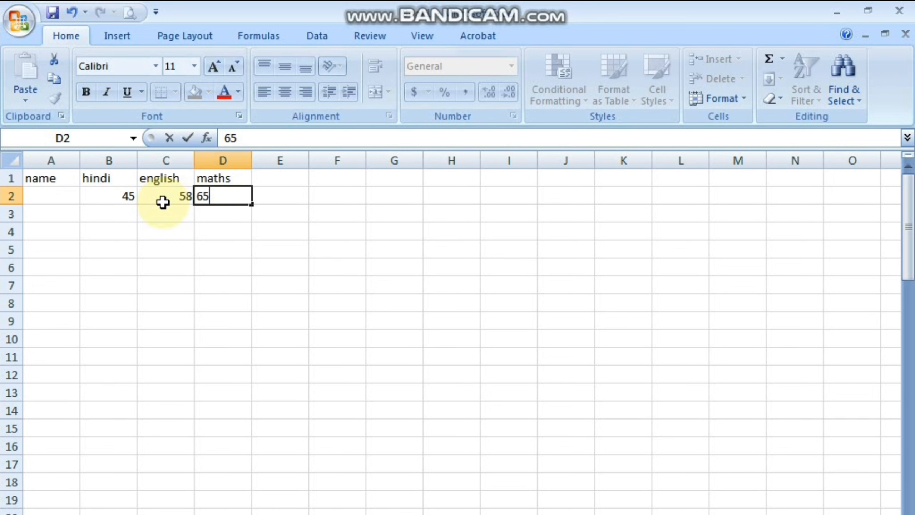
{"action": "key", "text": "Return"}
{"action": "key", "text": "ctrl+s"}
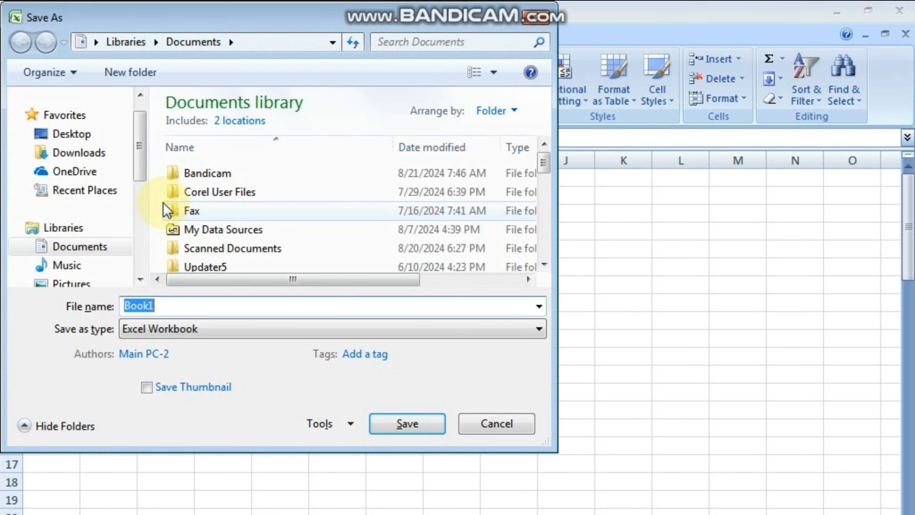
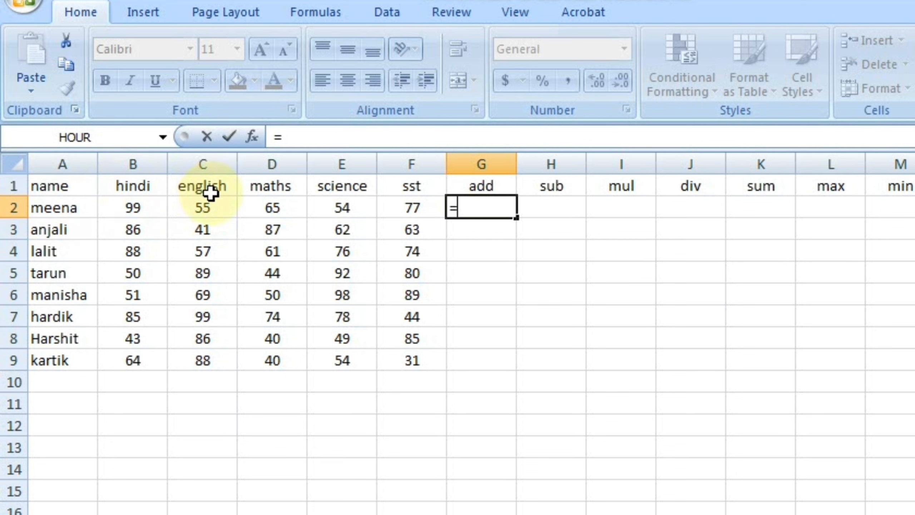
Complete the formula =B2+C2 in cell G2 to add the first student's hindi and english marks.
{"action": "left_click", "coordinate": [134, 208]}
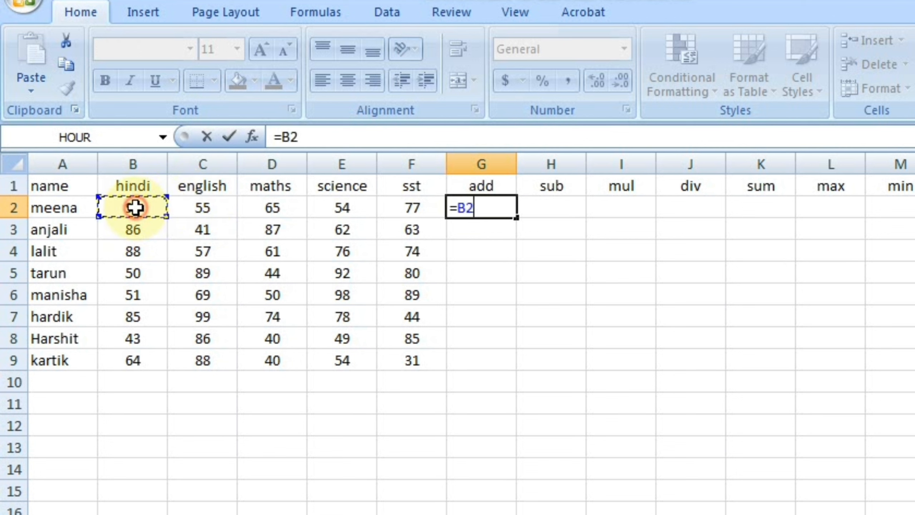
{"action": "type", "text": "+"}
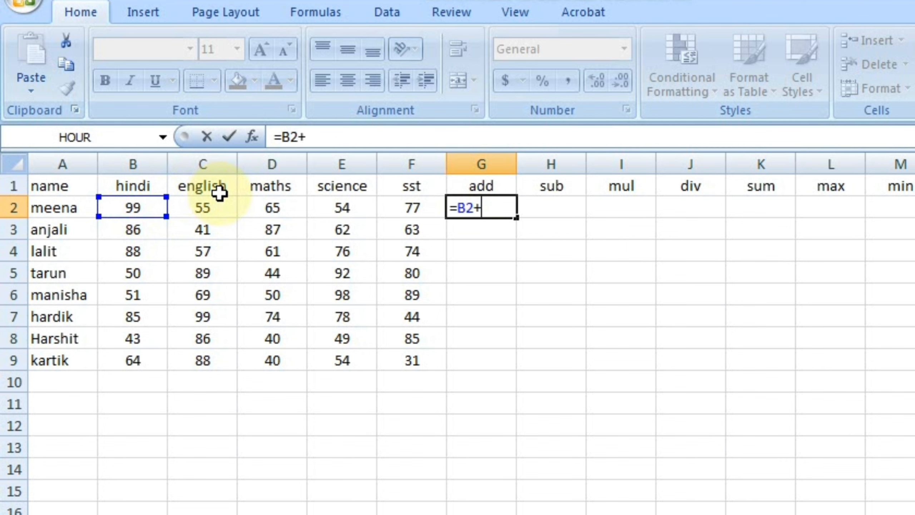
{"action": "left_click", "coordinate": [217, 203]}
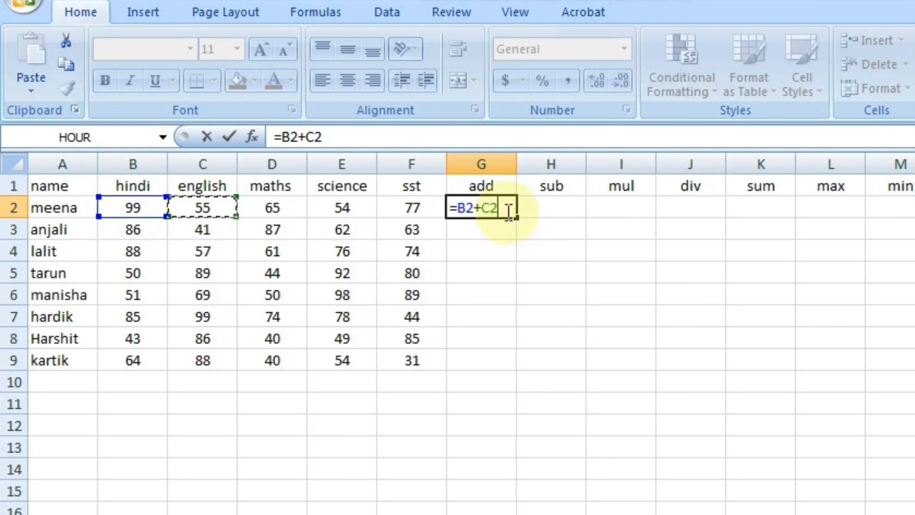
{"action": "key", "text": "Return"}
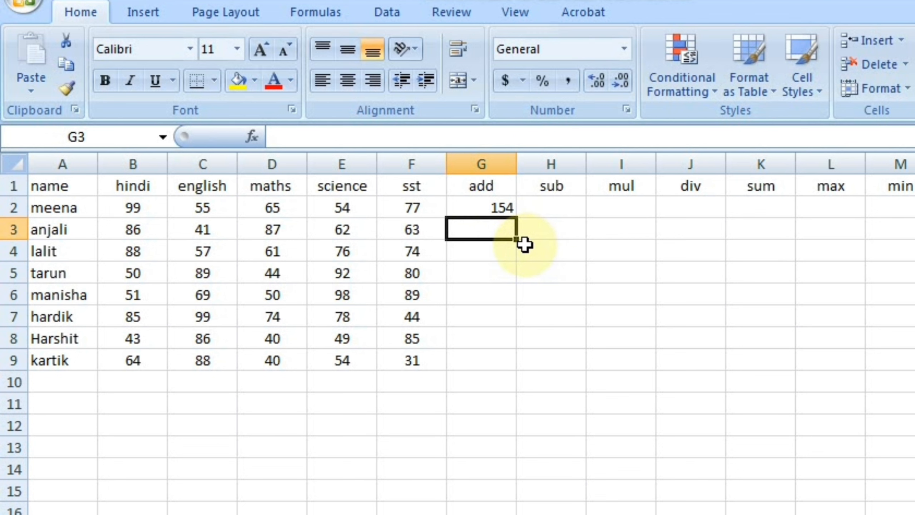
Enter the formula =B3+C3+D3+E3+F3 in cell G3 to add all five subject marks of the second student.
{"action": "type", "text": "="}
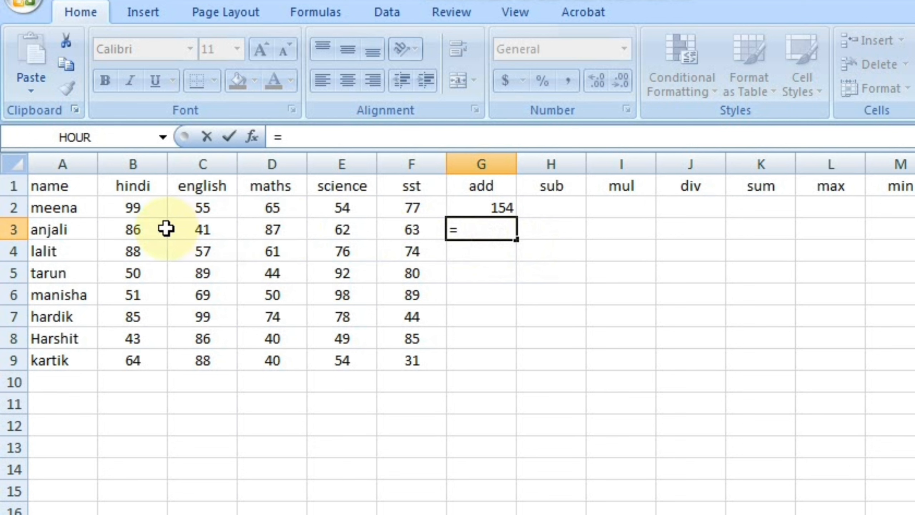
{"action": "left_click", "coordinate": [148, 229]}
{"action": "type", "text": "+"}
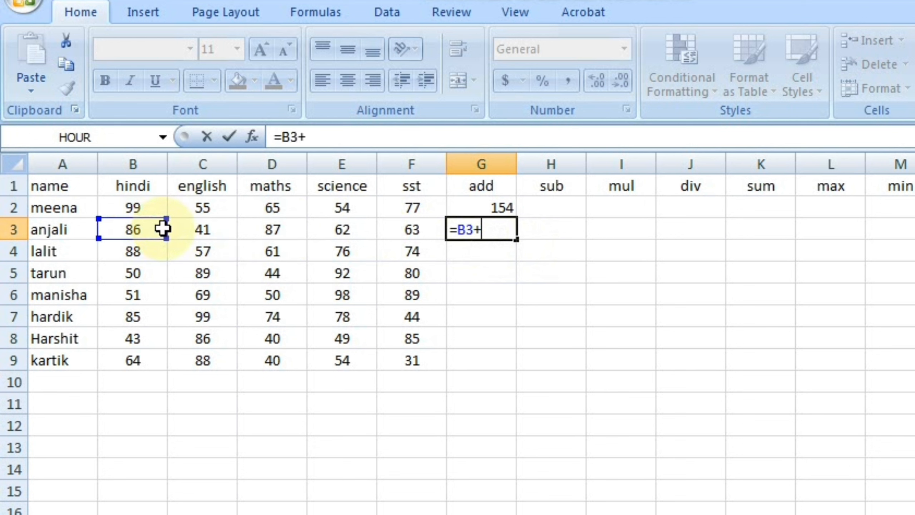
{"action": "left_click", "coordinate": [222, 232]}
{"action": "type", "text": "+"}
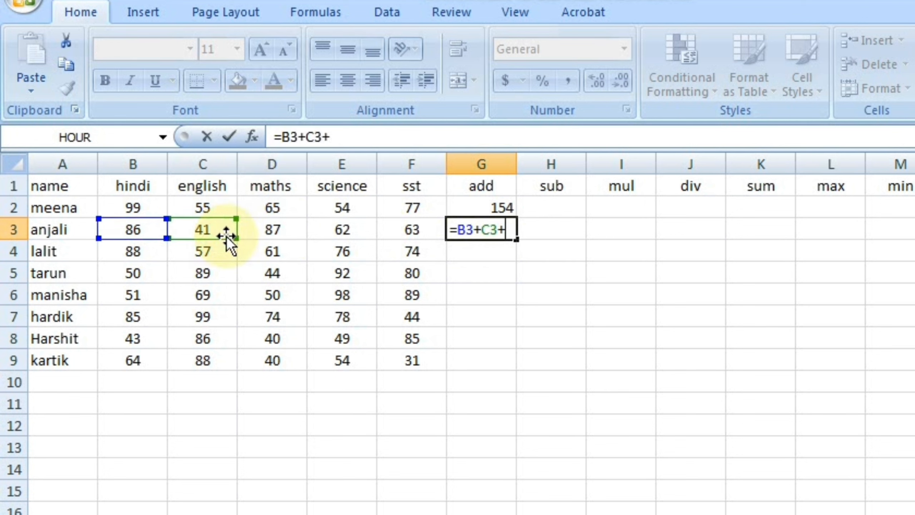
{"action": "left_click", "coordinate": [271, 230]}
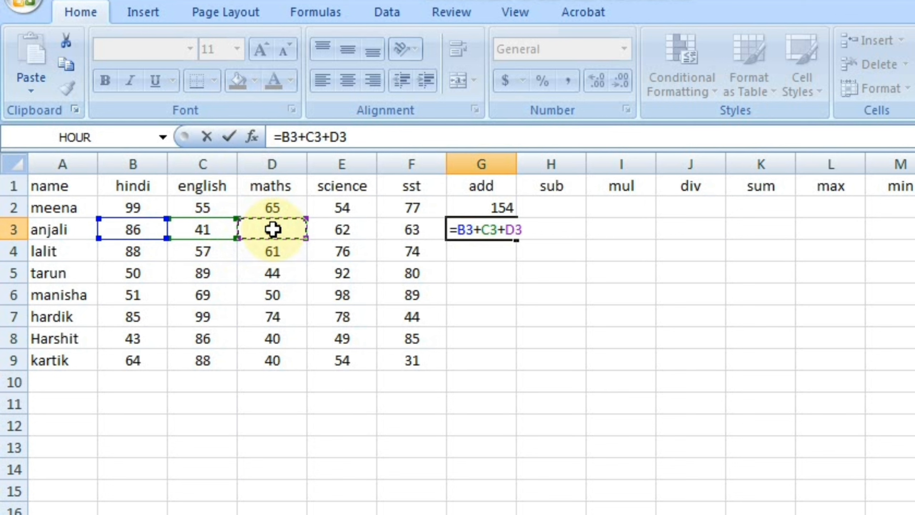
{"action": "type", "text": "+"}
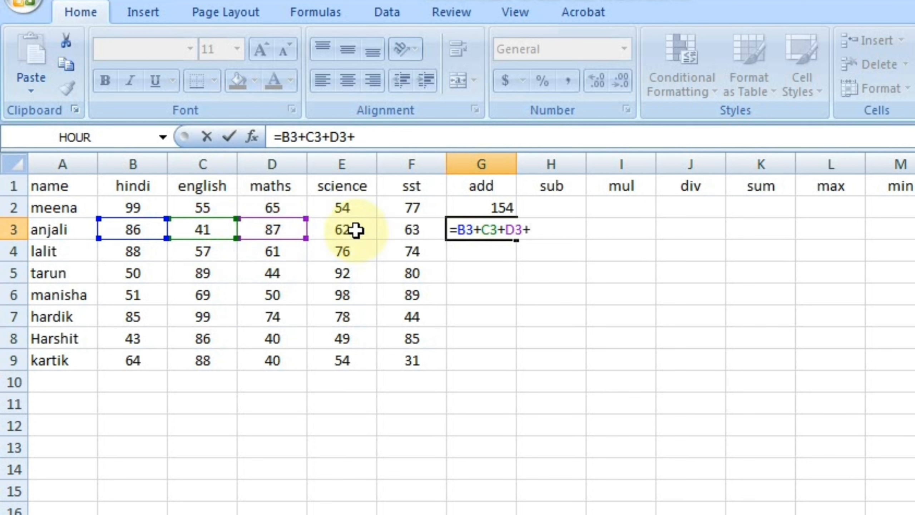
{"action": "left_click", "coordinate": [356, 230]}
{"action": "type", "text": "+"}
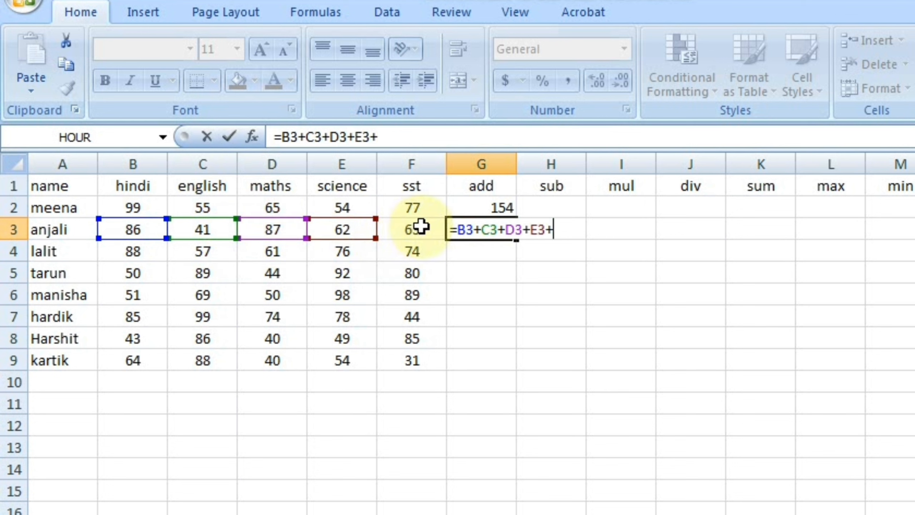
{"action": "left_click", "coordinate": [421, 227]}
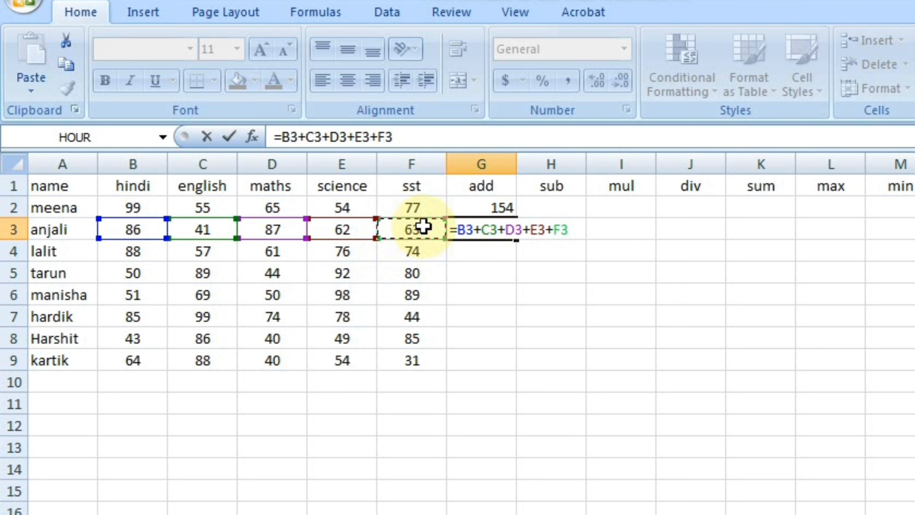
{"action": "key", "text": "Return"}
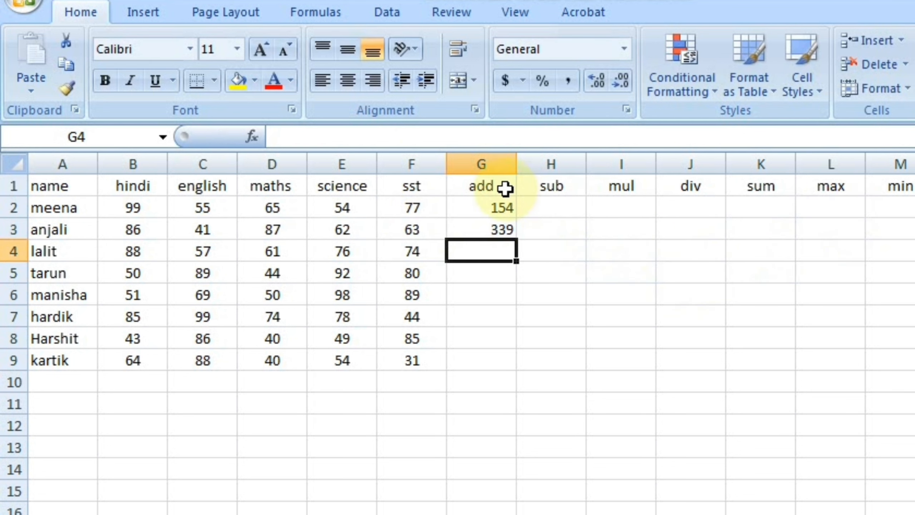
Remove the F3 term from the addition formula in cell G3, leaving =B3+C3+D3+E3.
{"action": "left_click", "coordinate": [506, 226]}
{"action": "double_click", "coordinate": [510, 228]}
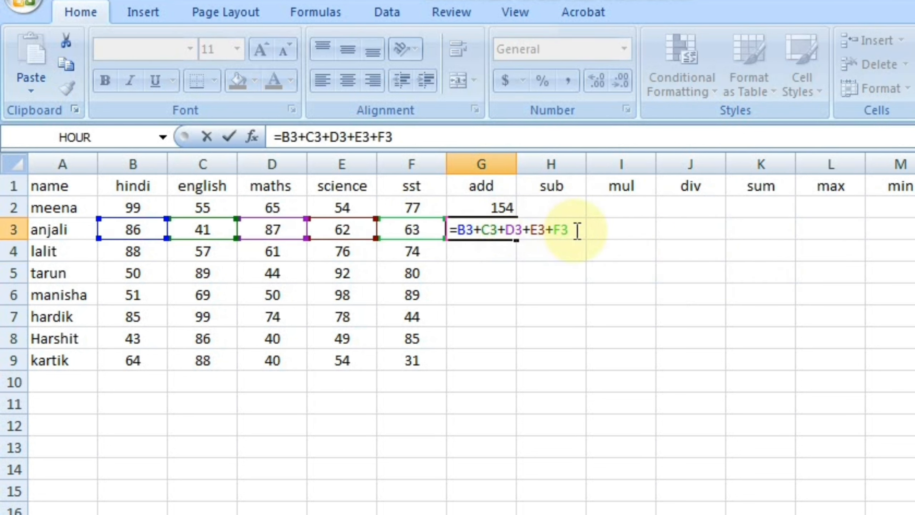
{"action": "key", "text": "BackSpace"}
{"action": "key", "text": "BackSpace"}
{"action": "key", "text": "BackSpace"}
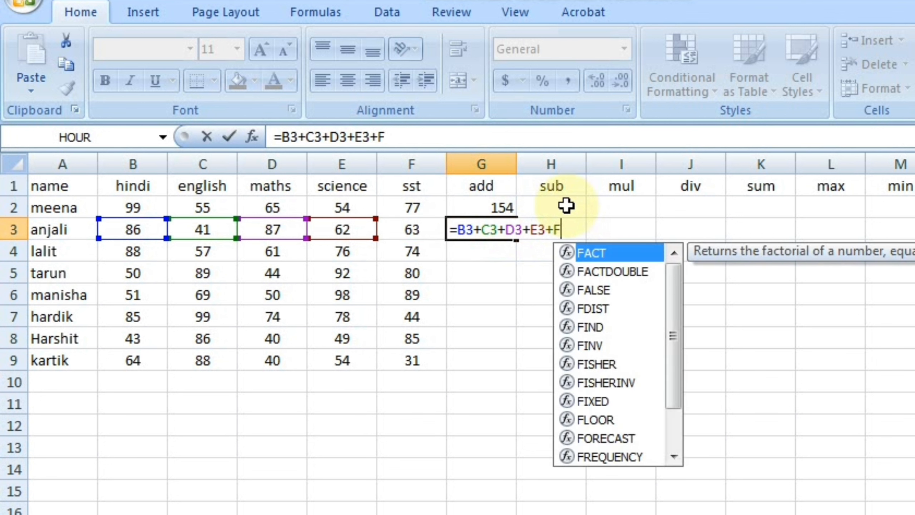
{"action": "key", "text": "Return"}
{"action": "left_click", "coordinate": [537, 230]}
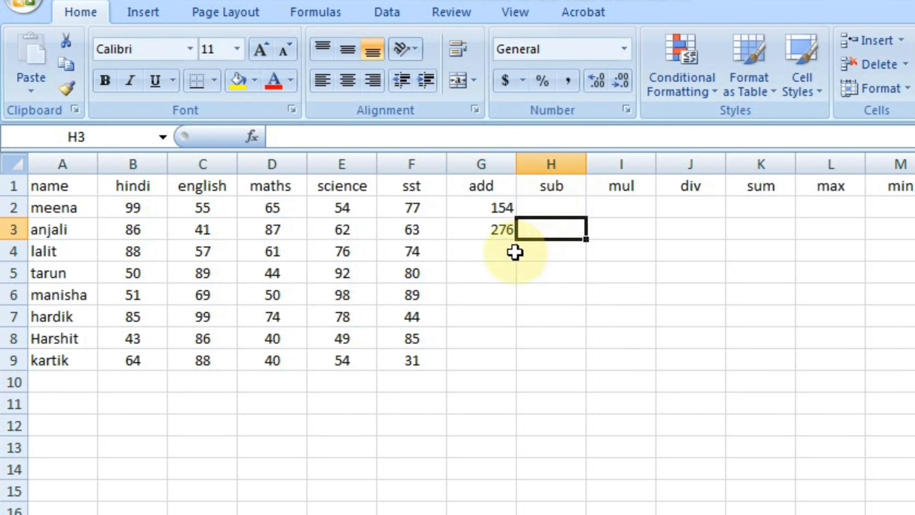
Delete the formulas in cells G2 and G3 of the add column.
{"action": "left_click", "coordinate": [502, 248]}
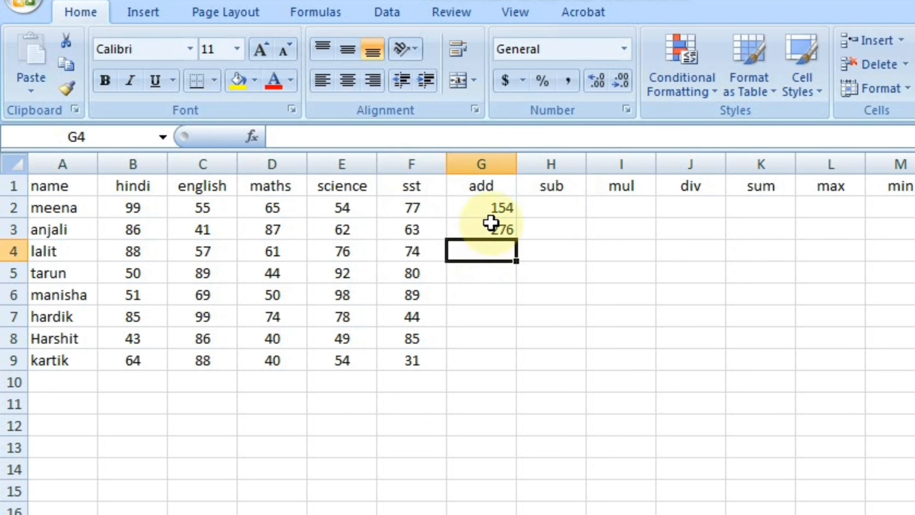
{"action": "left_click_drag", "start_coordinate": [492, 208], "coordinate": [496, 221]}
{"action": "key", "text": "Delete"}
{"action": "left_click", "coordinate": [477, 211]}
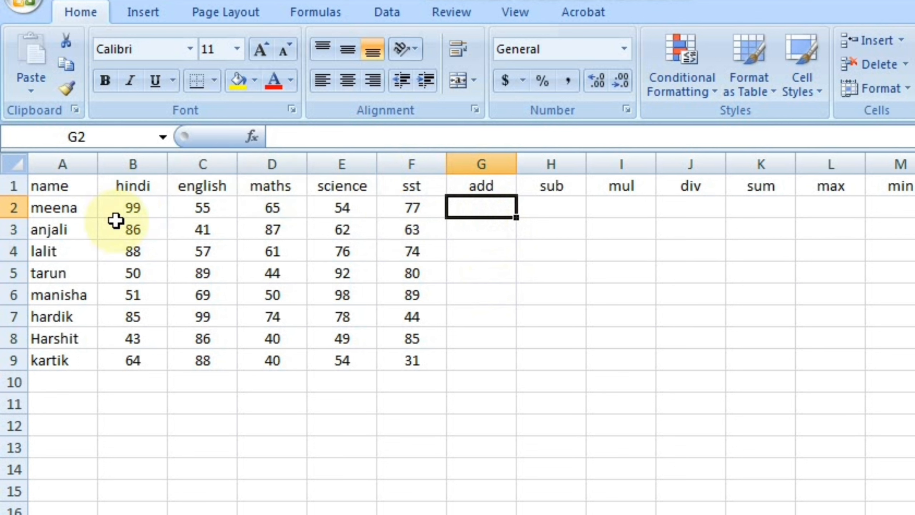
Examine which hindi and english marks in rows 2 to 4 belong to each cell of the add column.
{"action": "left_click", "coordinate": [131, 204]}
{"action": "left_click", "coordinate": [193, 205]}
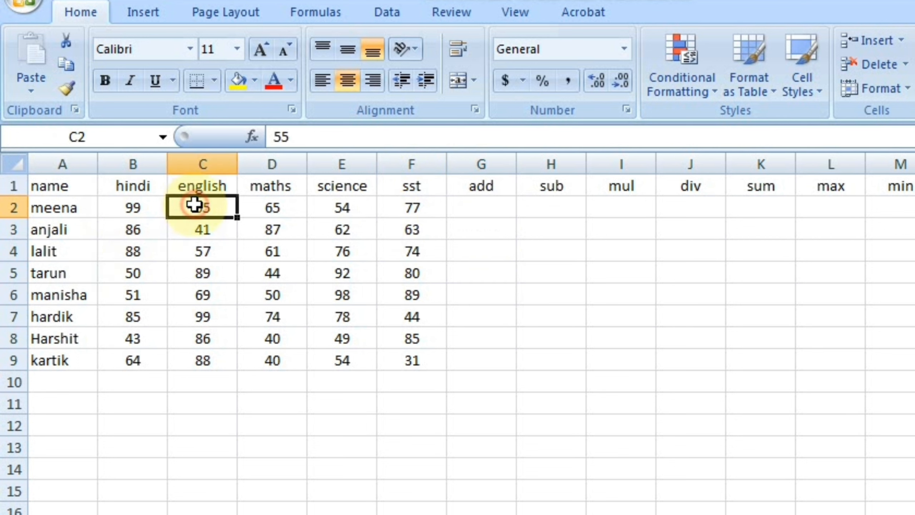
{"action": "left_click_drag", "start_coordinate": [477, 214], "coordinate": [476, 366]}
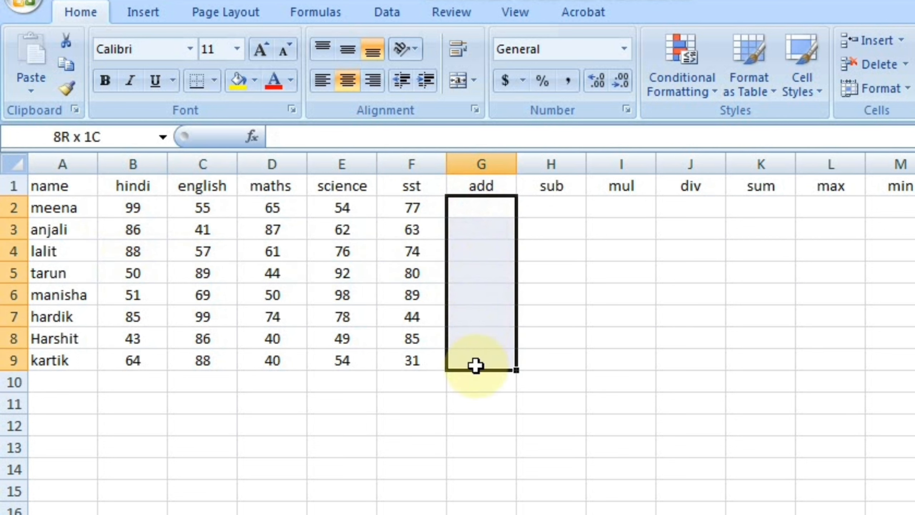
{"action": "left_click", "coordinate": [145, 207]}
{"action": "left_click_drag", "start_coordinate": [189, 204], "coordinate": [196, 229]}
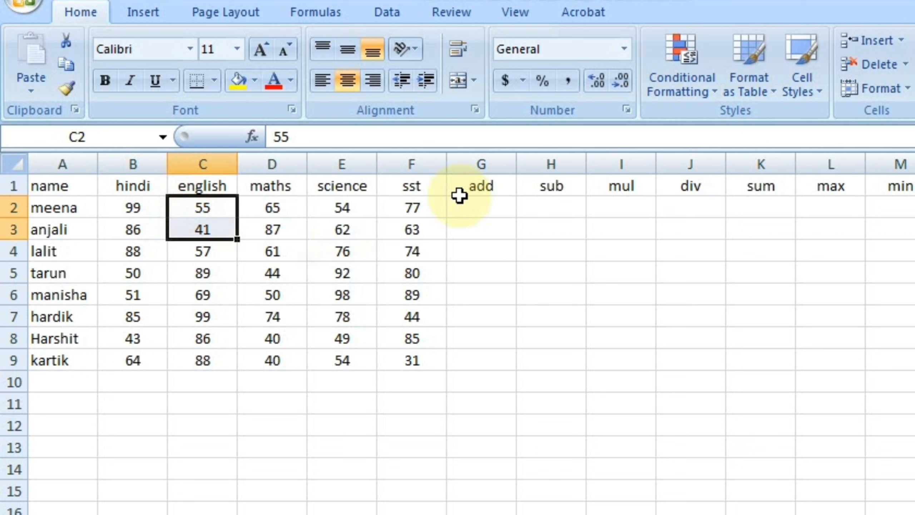
{"action": "left_click", "coordinate": [478, 211]}
{"action": "left_click", "coordinate": [128, 229]}
{"action": "left_click", "coordinate": [219, 234]}
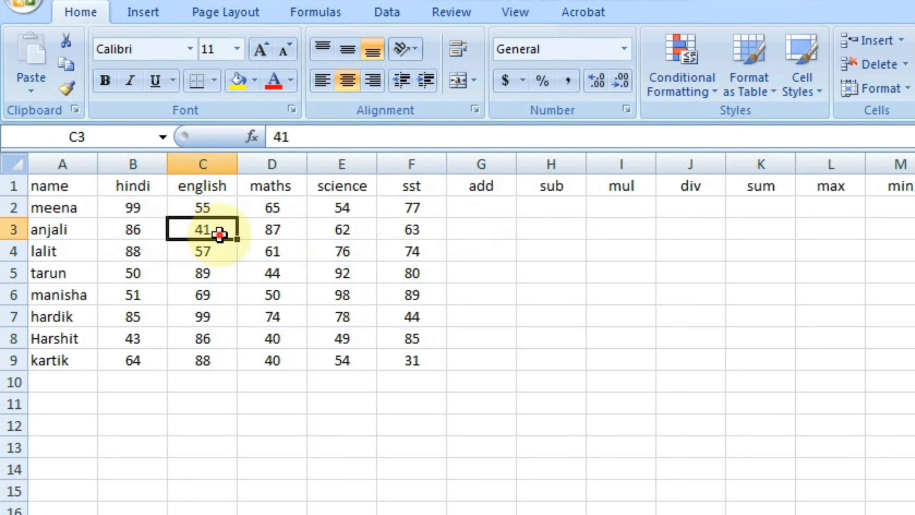
{"action": "left_click", "coordinate": [501, 223]}
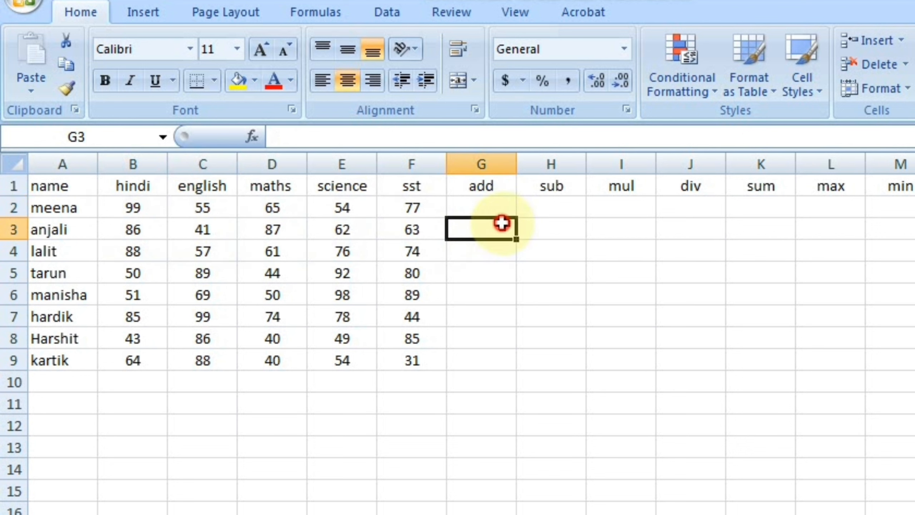
{"action": "left_click", "coordinate": [130, 252]}
{"action": "left_click", "coordinate": [200, 255]}
{"action": "left_click", "coordinate": [480, 248]}
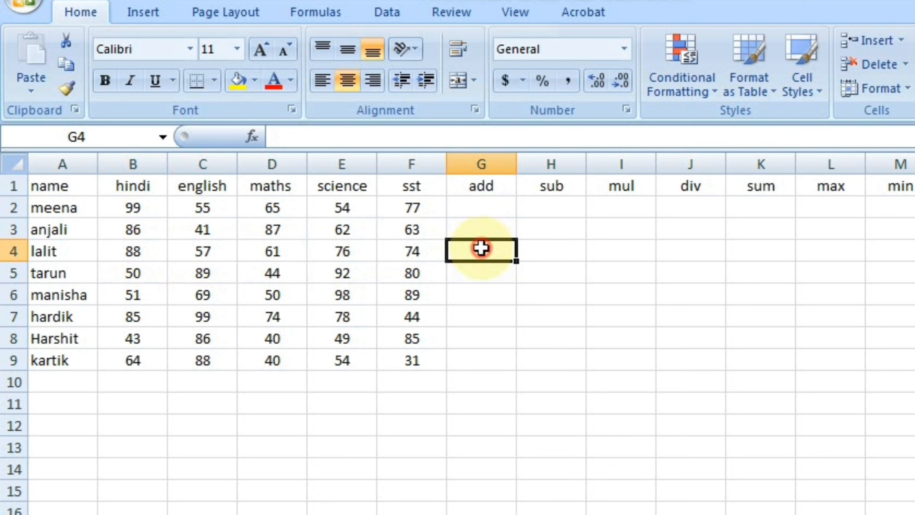
Enter the formula =B2+C2 in cell G2 of the add column and select that cell again.
{"action": "left_click", "coordinate": [476, 206]}
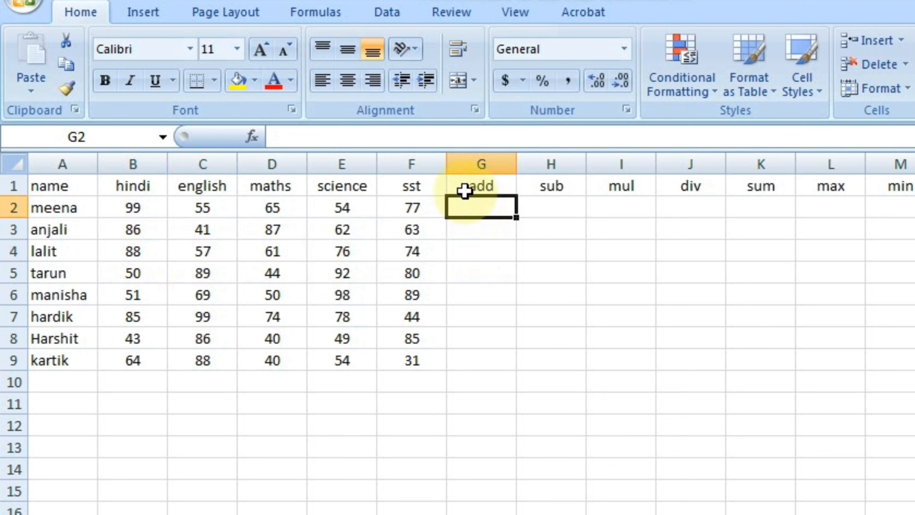
{"action": "type", "text": "="}
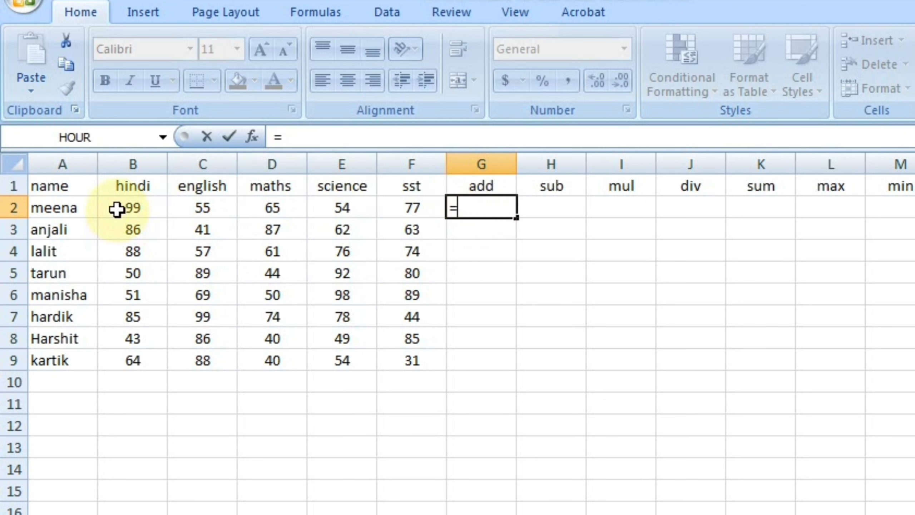
{"action": "left_click", "coordinate": [131, 209]}
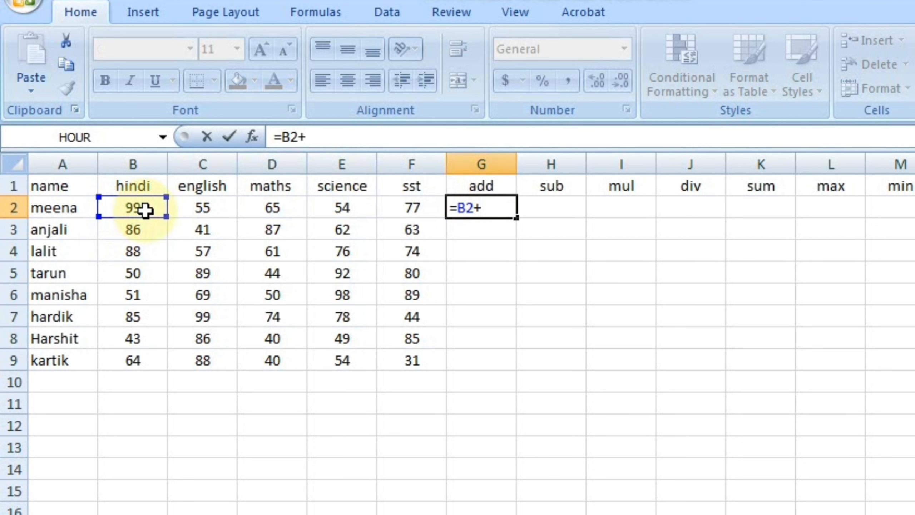
{"action": "left_click", "coordinate": [195, 209]}
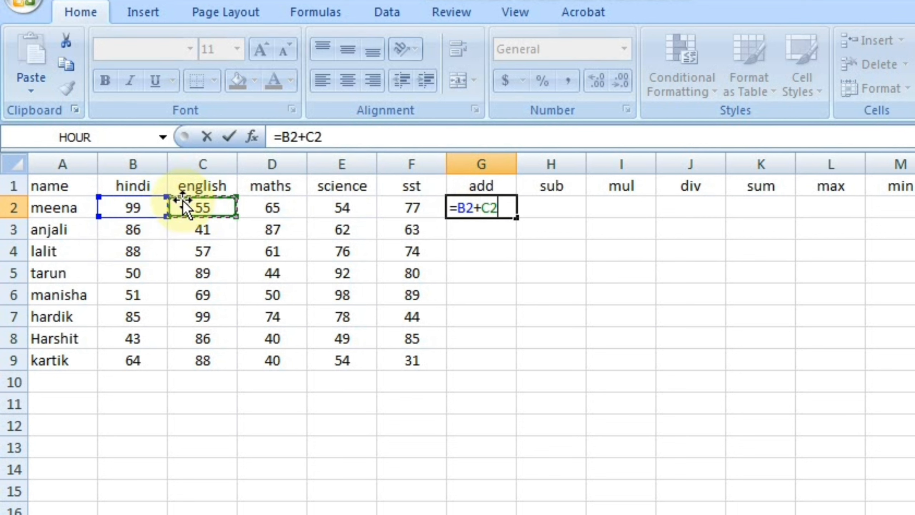
{"action": "key", "text": "Return"}
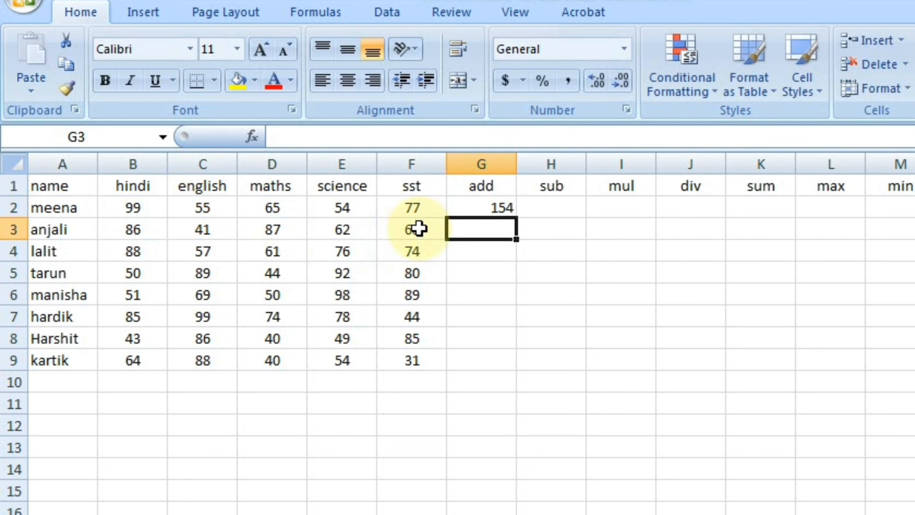
{"action": "left_click", "coordinate": [484, 204]}
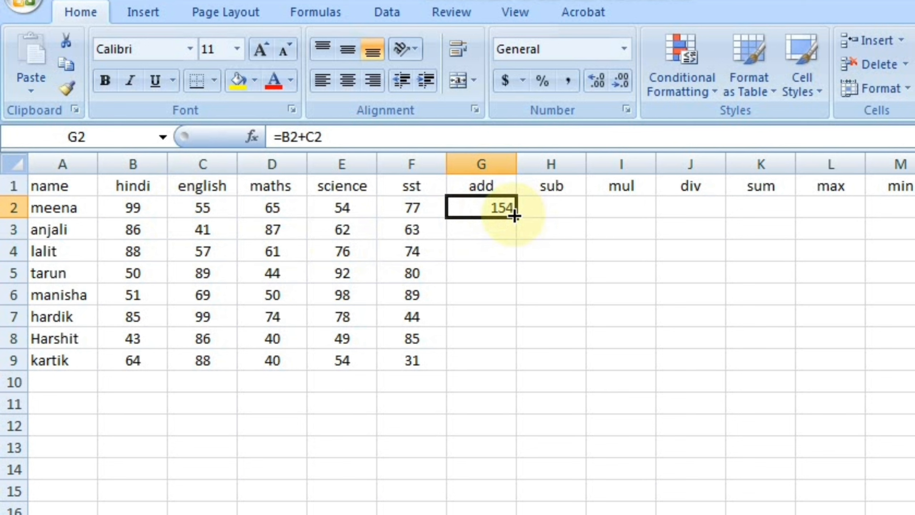
Fill the addition formula from cell G2 down through G9 and check it against the marks in row 2.
{"action": "left_click_drag", "start_coordinate": [515, 220], "coordinate": [515, 358]}
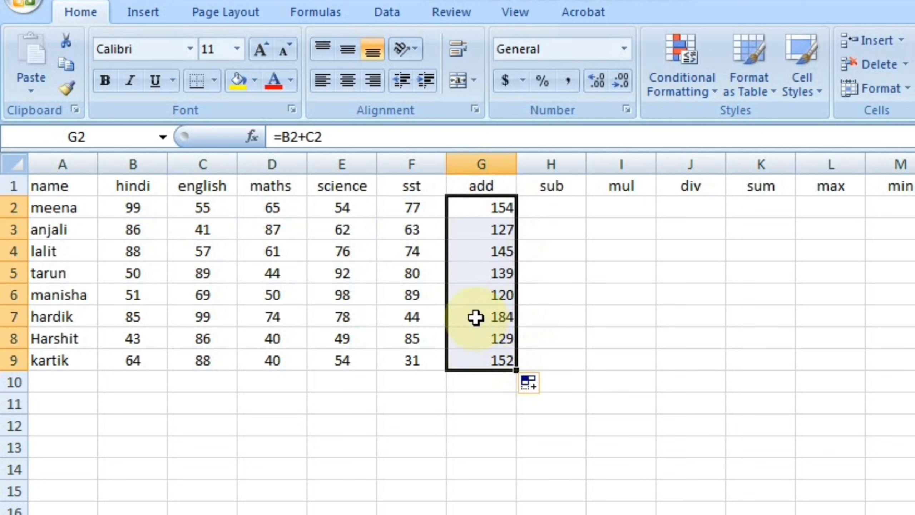
{"action": "left_click", "coordinate": [481, 205]}
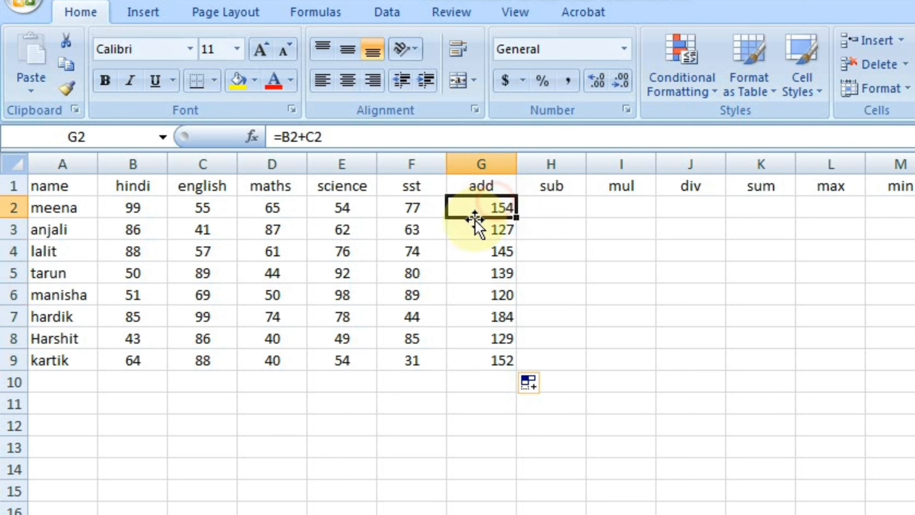
{"action": "left_click", "coordinate": [191, 199]}
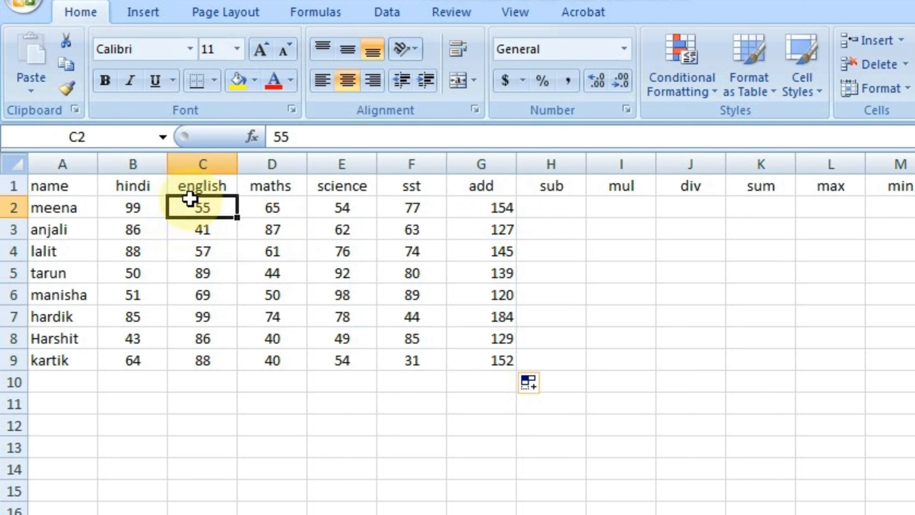
Compare the add column's formulas and results in rows 3, 9 and 6 with the hindi and english marks they use.
{"action": "left_click", "coordinate": [501, 230]}
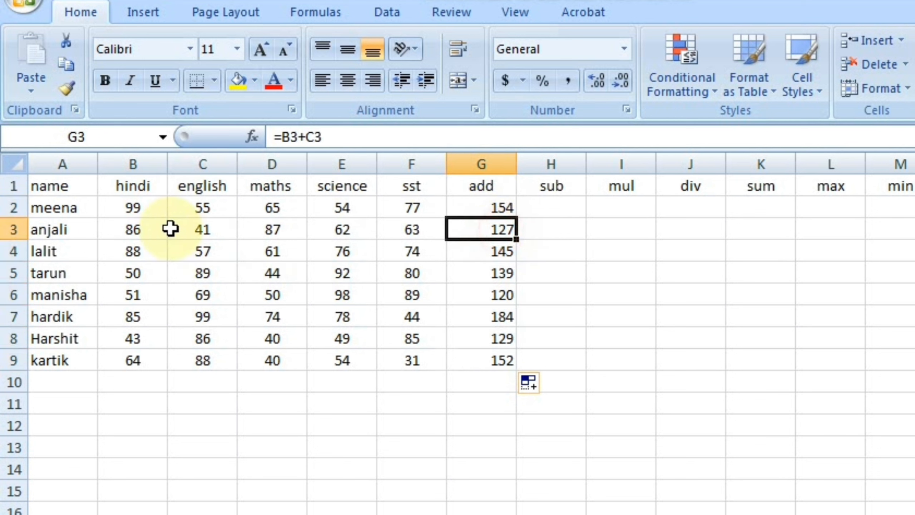
{"action": "left_click", "coordinate": [132, 225]}
{"action": "left_click", "coordinate": [200, 226]}
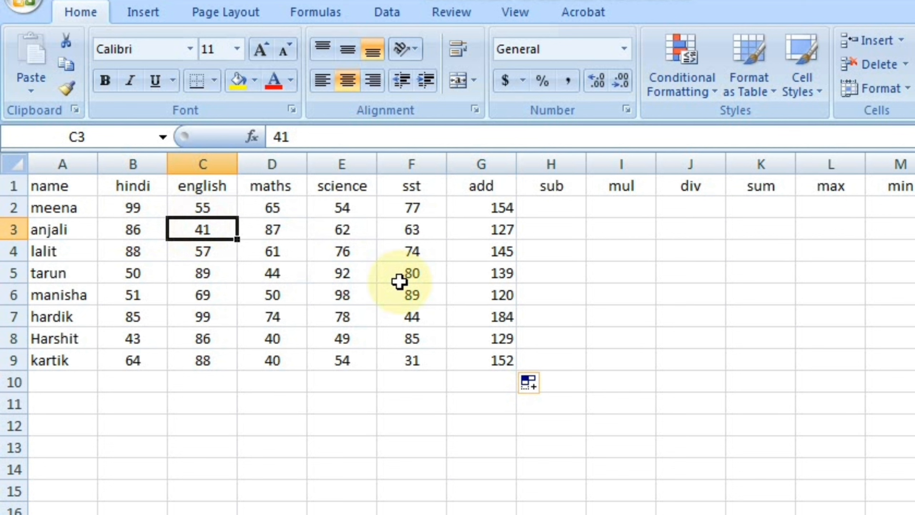
{"action": "left_click", "coordinate": [490, 357]}
{"action": "left_click", "coordinate": [157, 358]}
{"action": "left_click", "coordinate": [202, 357]}
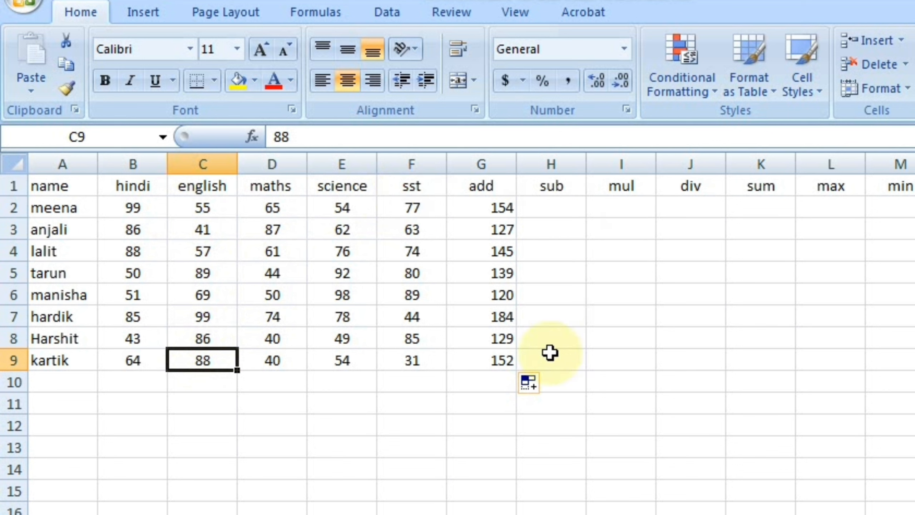
{"action": "left_click", "coordinate": [475, 295]}
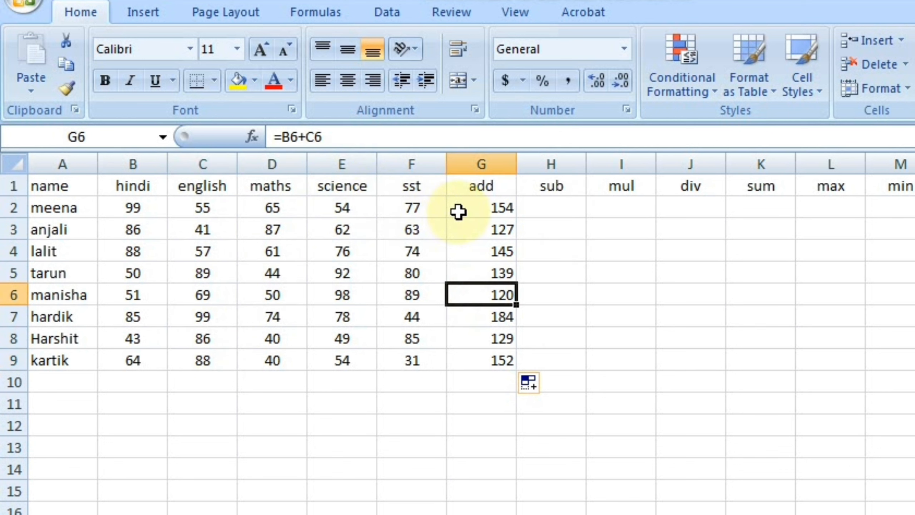
{"action": "left_click_drag", "start_coordinate": [482, 210], "coordinate": [484, 360]}
{"action": "left_click", "coordinate": [486, 398]}
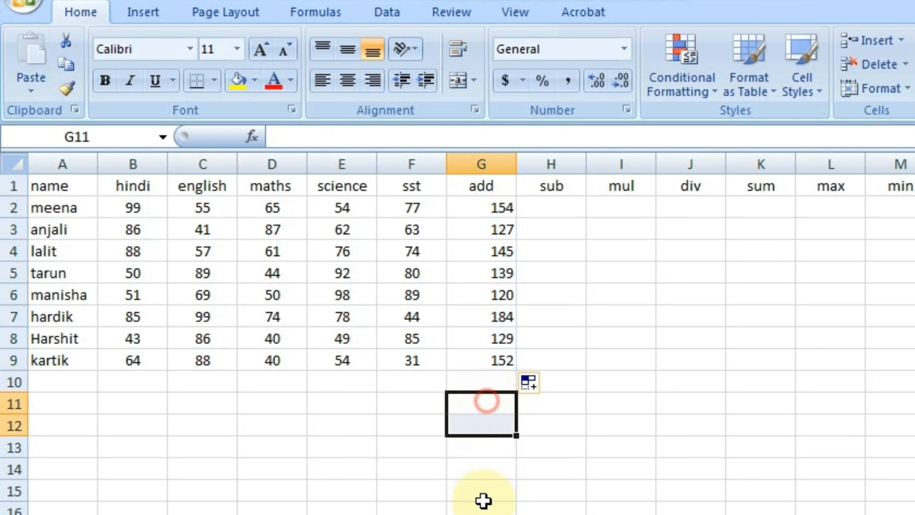
Enter the formula =5+5 in cell G15 below the table, and clear that cell again.
{"action": "left_click", "coordinate": [464, 492]}
{"action": "type", "text": "=5+5"}
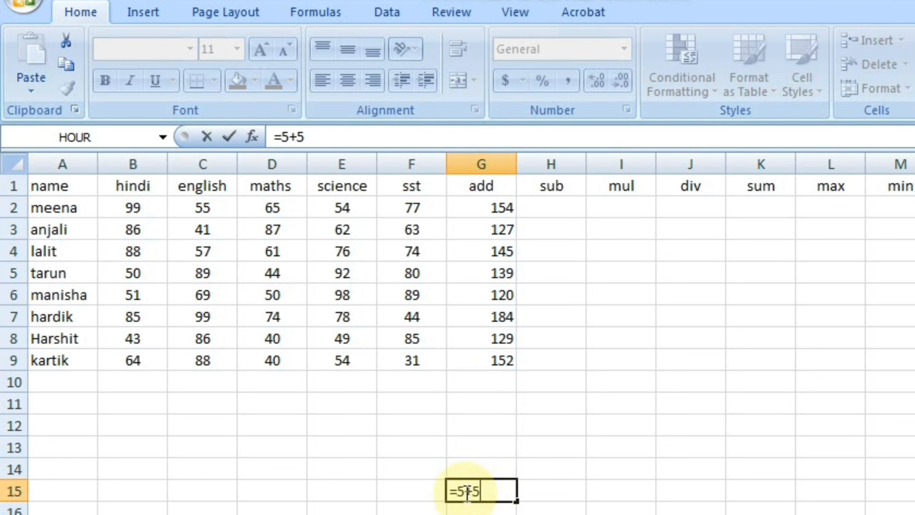
{"action": "key", "text": "Return"}
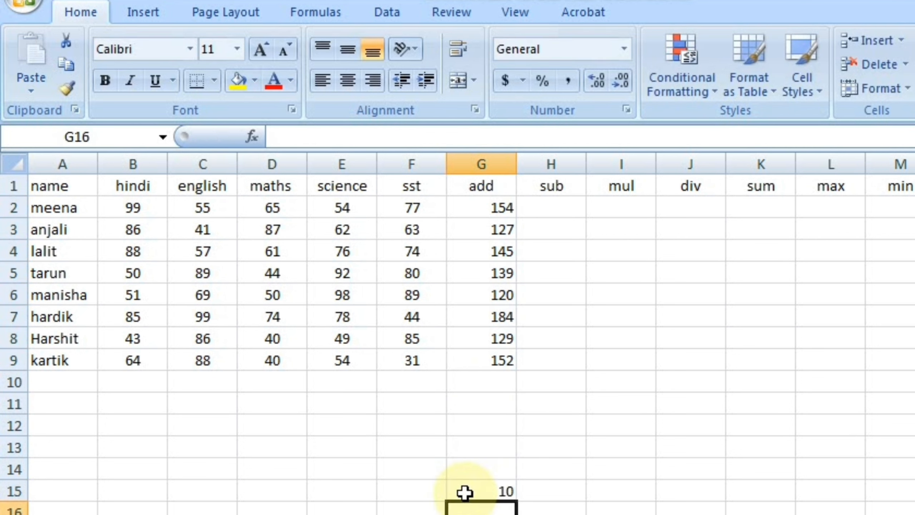
{"action": "left_click", "coordinate": [522, 486]}
{"action": "left_click", "coordinate": [505, 476]}
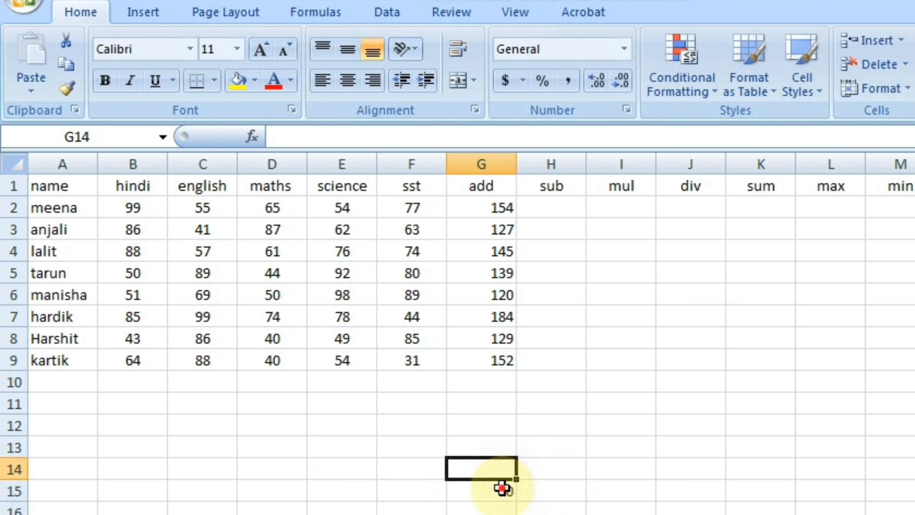
{"action": "left_click", "coordinate": [501, 488]}
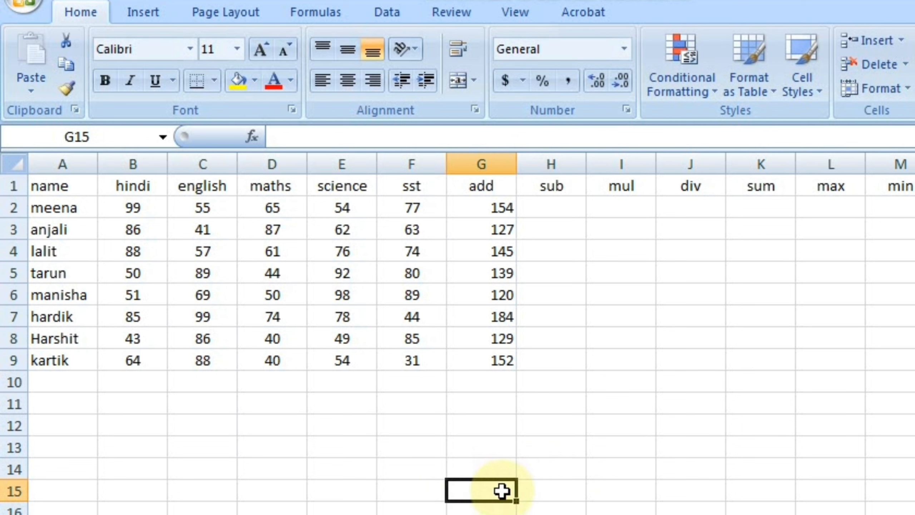
Enter the formula =B2+50 in cell H2 of the sub column and select that cell again.
{"action": "left_click", "coordinate": [570, 208]}
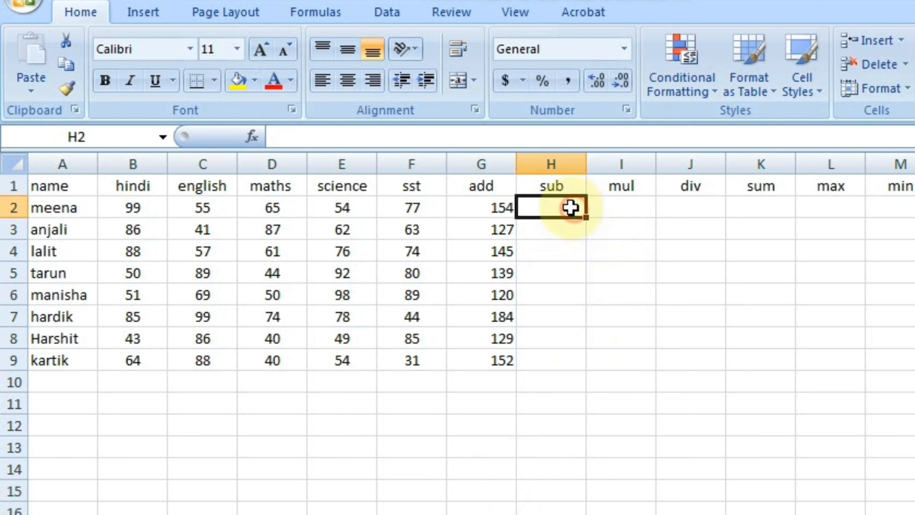
{"action": "type", "text": "="}
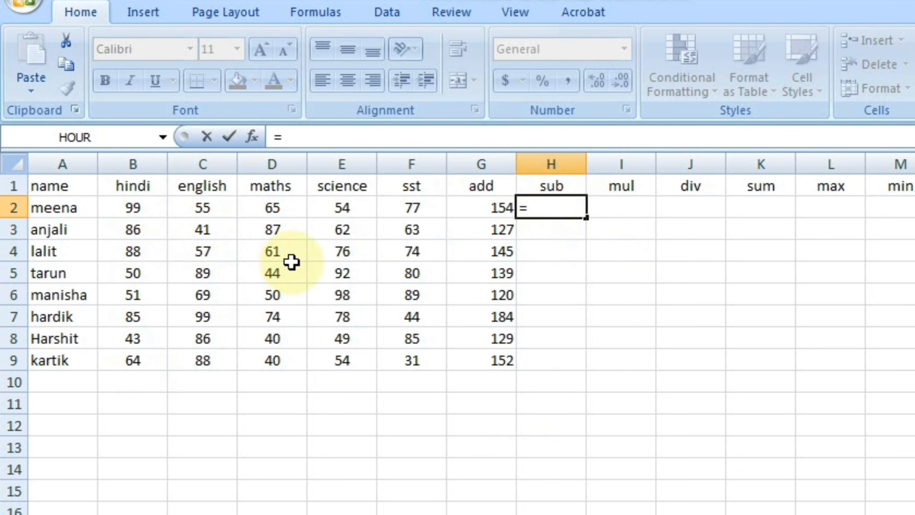
{"action": "left_click", "coordinate": [135, 208]}
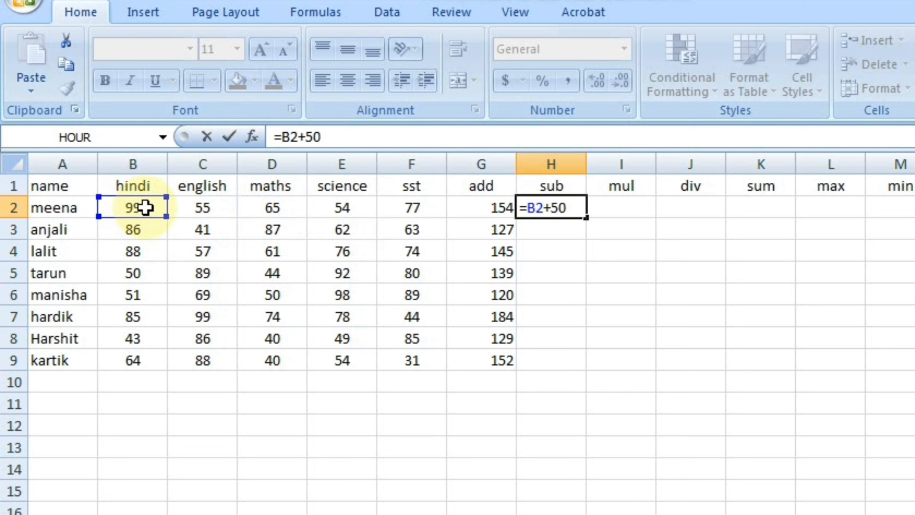
{"action": "key", "text": "Return"}
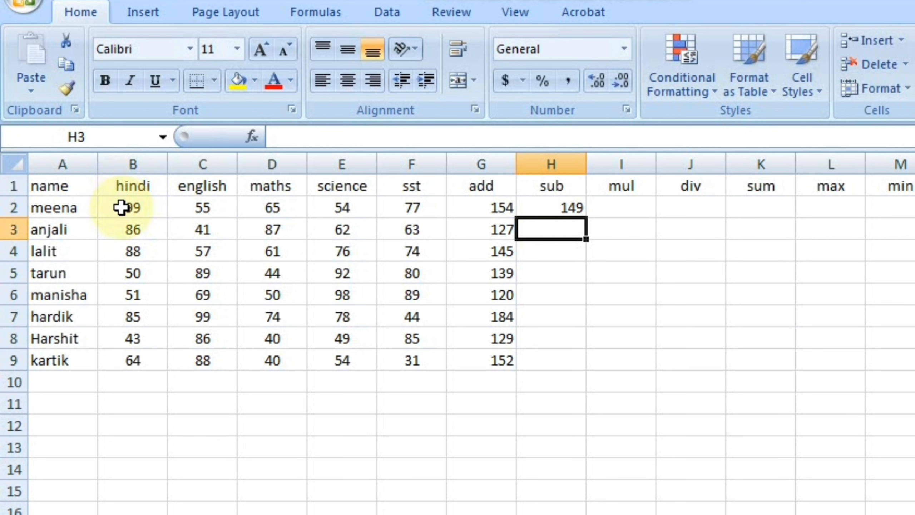
{"action": "left_click", "coordinate": [121, 208]}
{"action": "left_click", "coordinate": [567, 207]}
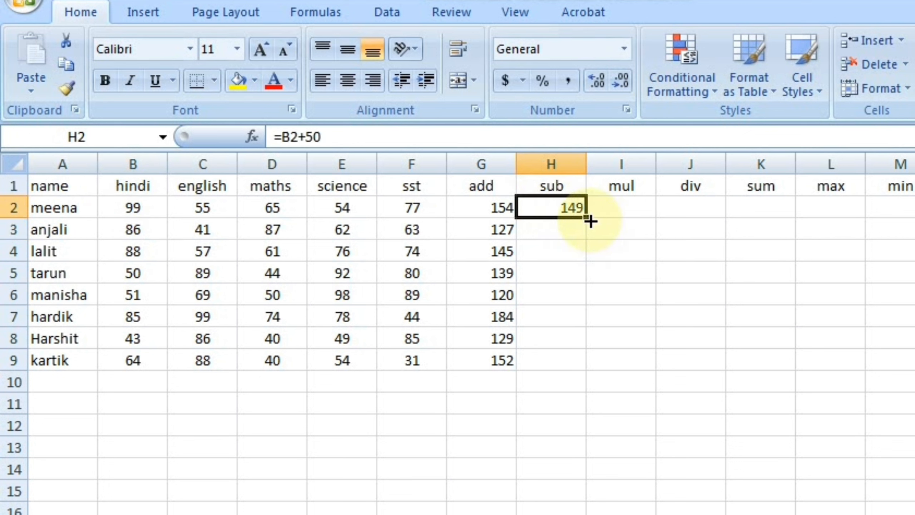
Fill the =B2+50 formula down from H2 to H9 and check the row 8 result against its hindi mark.
{"action": "left_click_drag", "start_coordinate": [588, 220], "coordinate": [584, 372]}
{"action": "left_click", "coordinate": [519, 418]}
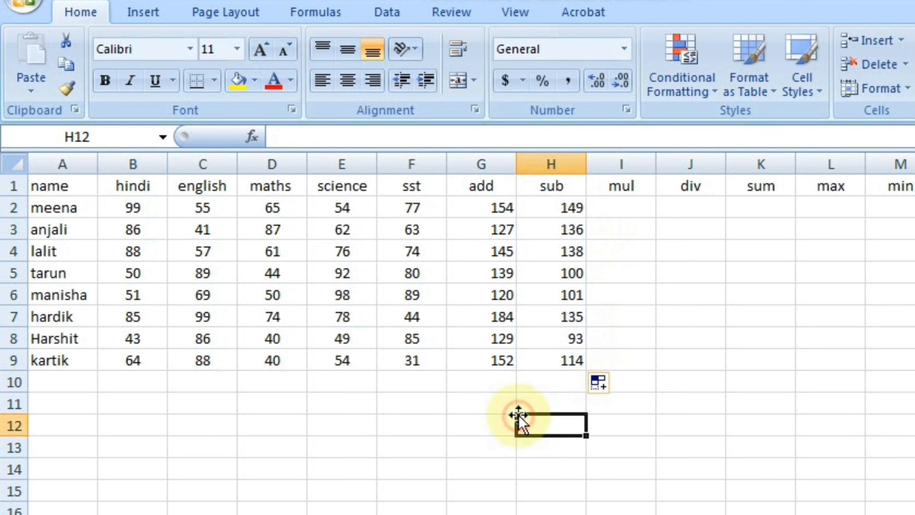
{"action": "left_click", "coordinate": [129, 336]}
{"action": "left_click", "coordinate": [548, 345]}
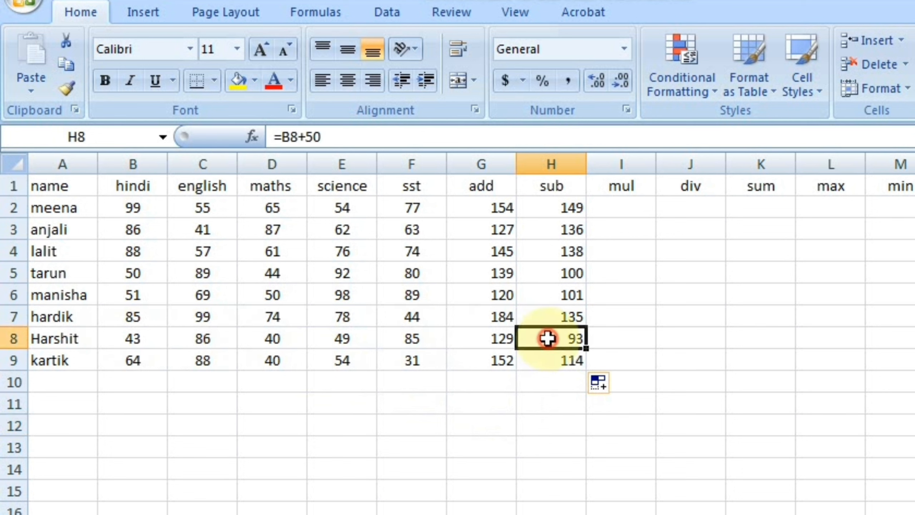
{"action": "left_click", "coordinate": [615, 295]}
Delete the formulas in the sub column from cell H2 down.
{"action": "left_click_drag", "start_coordinate": [557, 205], "coordinate": [569, 373]}
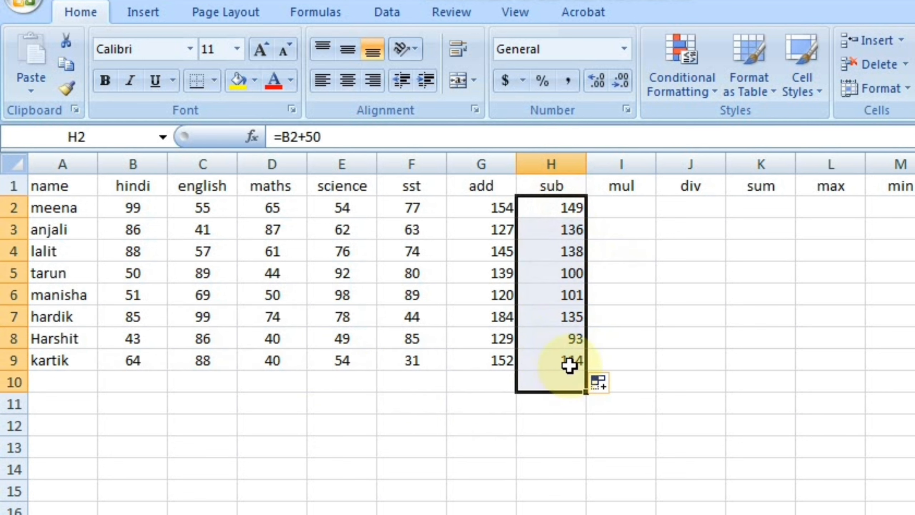
{"action": "key", "text": "Delete"}
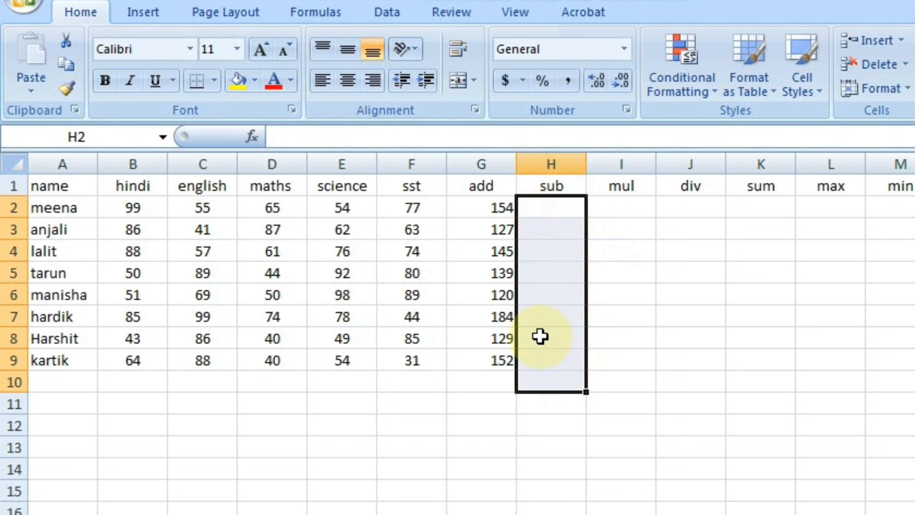
{"action": "left_click", "coordinate": [539, 316]}
Enter the formula =B2-C2 in cell H2 to subtract the english mark from the hindi mark.
{"action": "left_click", "coordinate": [547, 209]}
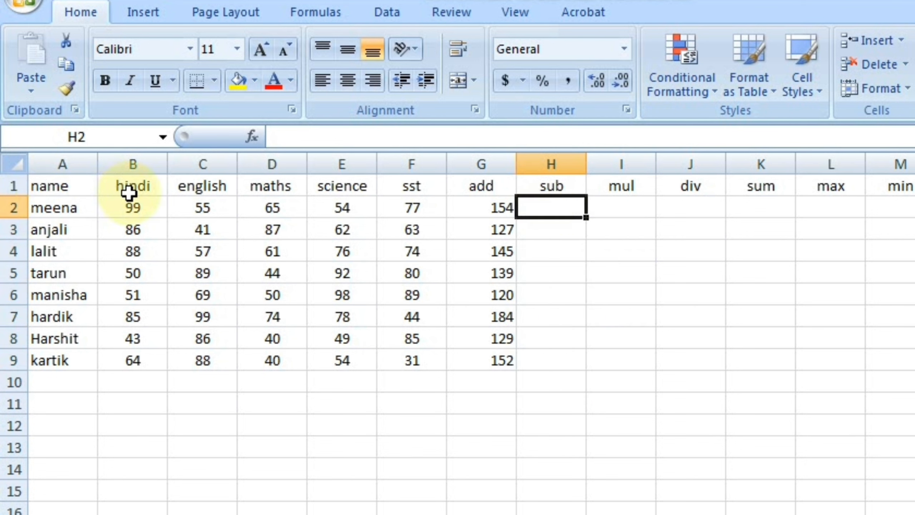
{"action": "left_click", "coordinate": [132, 205]}
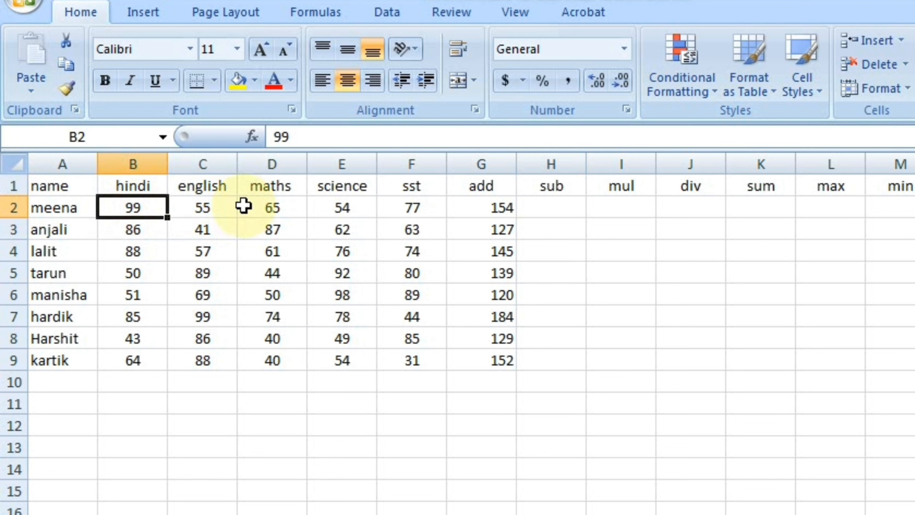
{"action": "left_click", "coordinate": [561, 206]}
{"action": "type", "text": "="}
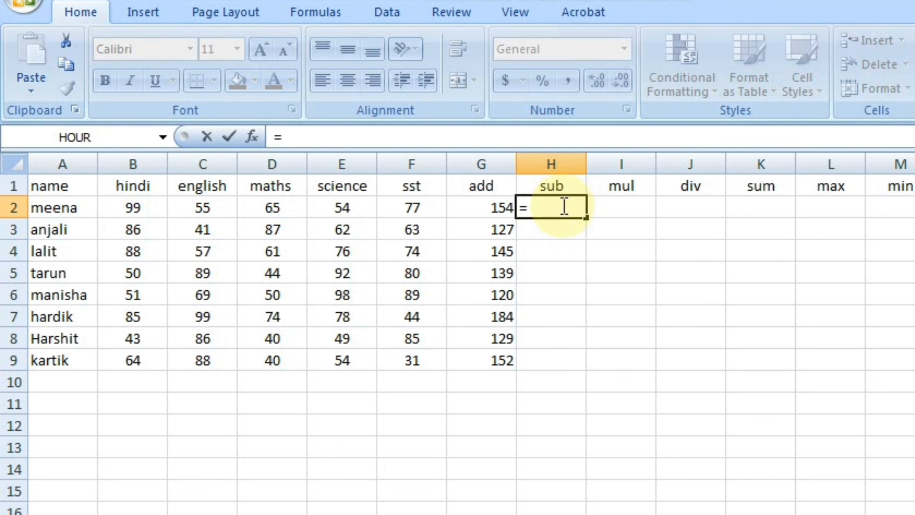
{"action": "left_click", "coordinate": [154, 207]}
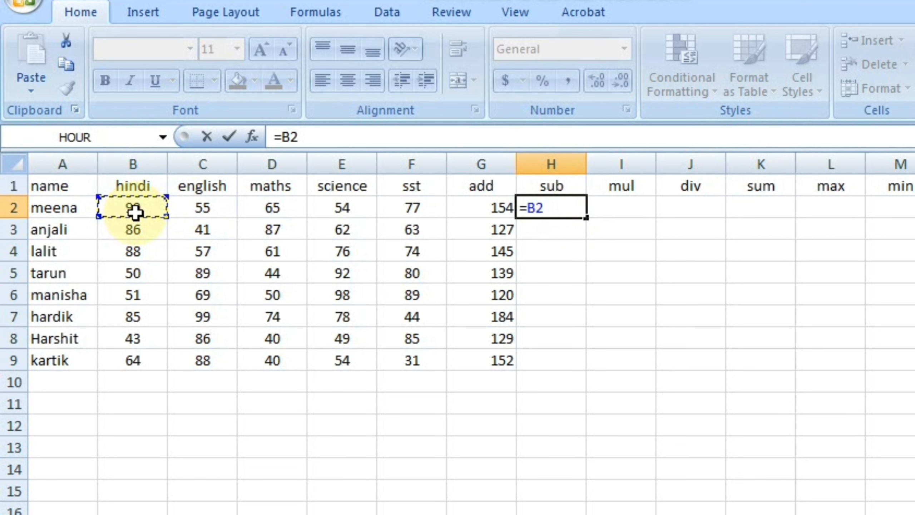
{"action": "type", "text": "-"}
{"action": "left_click", "coordinate": [199, 211]}
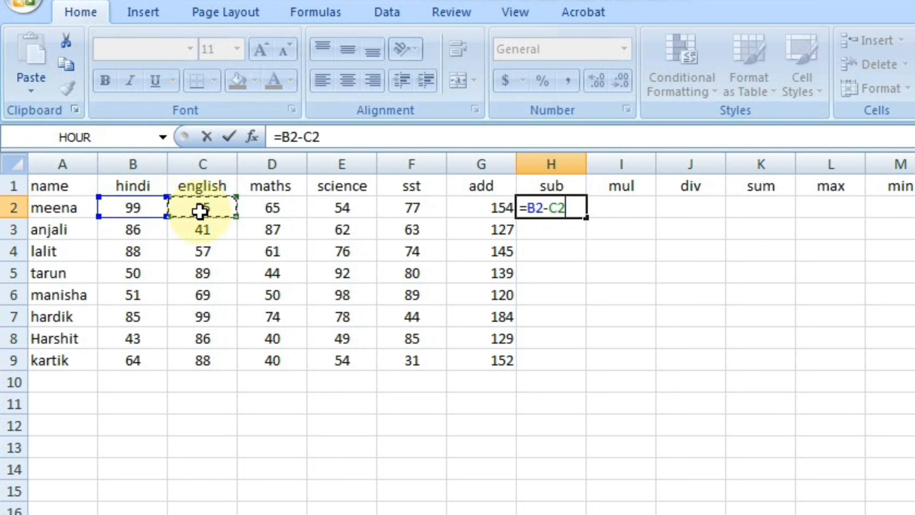
{"action": "key", "text": "Return"}
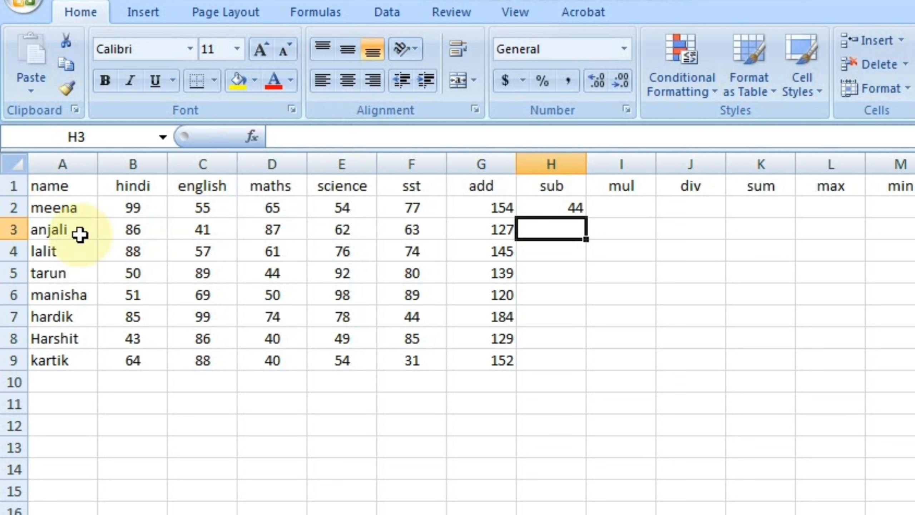
Fill the subtraction formula from H2 down through H9 and check the row 5 result against its hindi and english marks.
{"action": "left_click", "coordinate": [577, 212]}
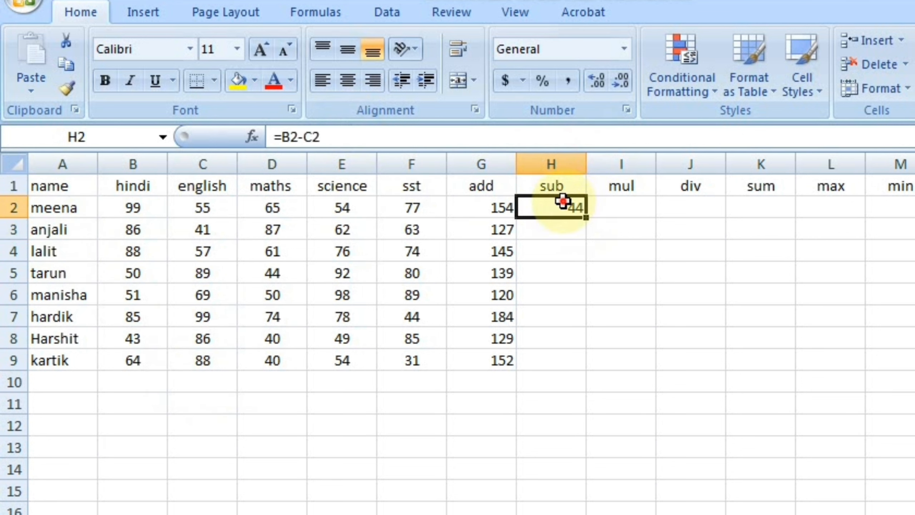
{"action": "double_click", "coordinate": [586, 217]}
{"action": "left_click", "coordinate": [658, 252]}
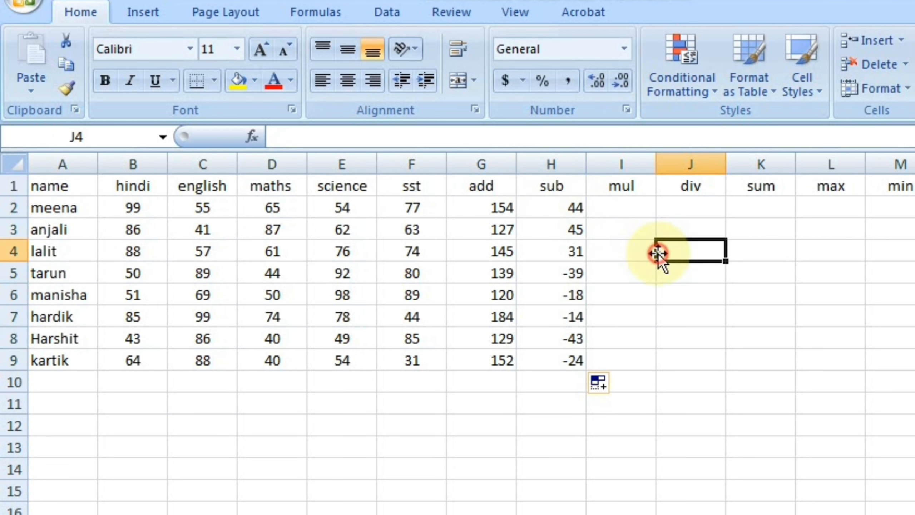
{"action": "left_click", "coordinate": [572, 269]}
{"action": "left_click", "coordinate": [133, 267]}
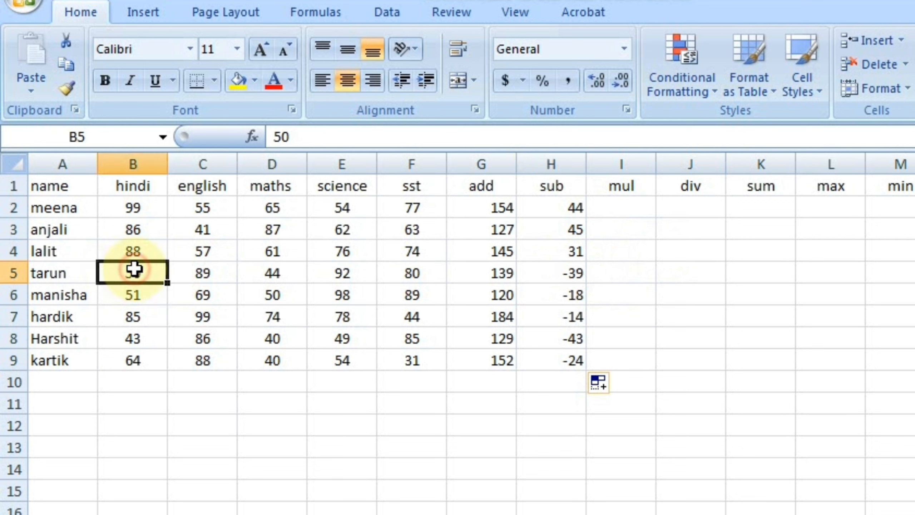
{"action": "left_click", "coordinate": [209, 266]}
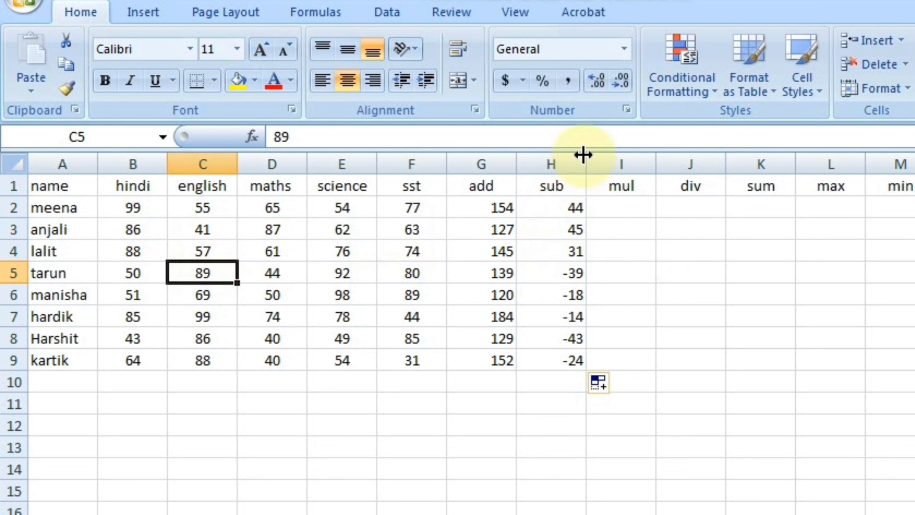
Enter the formula =B2*C2 in cell I2 of the mul column to multiply the hindi and english marks.
{"action": "left_click", "coordinate": [621, 205]}
{"action": "left_click", "coordinate": [248, 202]}
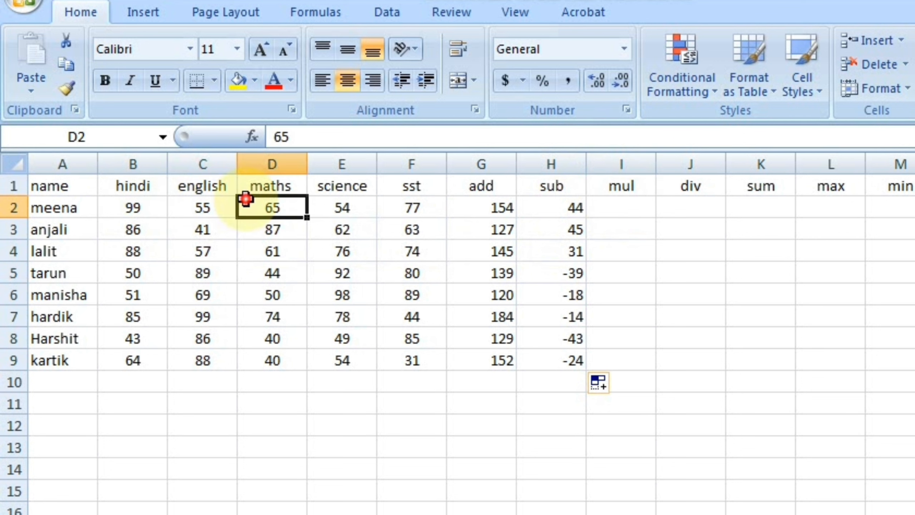
{"action": "left_click", "coordinate": [202, 207]}
{"action": "left_click", "coordinate": [637, 207]}
{"action": "type", "text": "="}
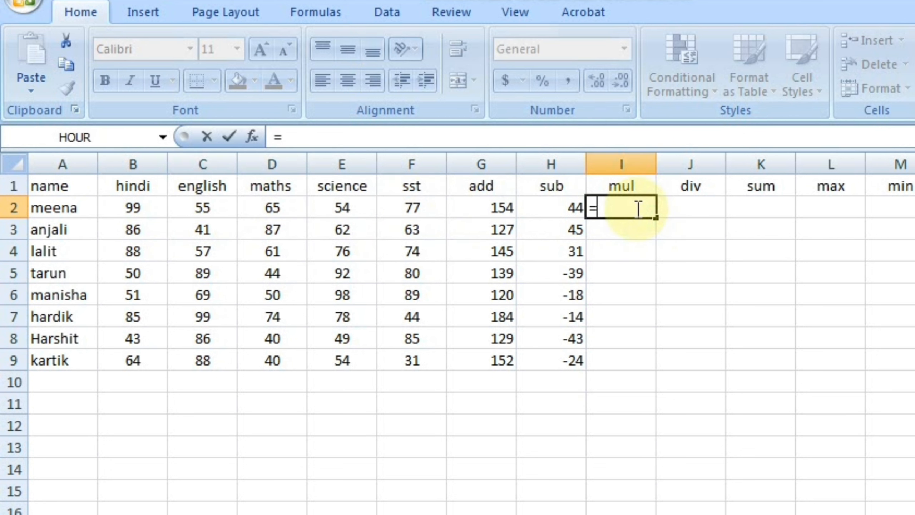
{"action": "left_click", "coordinate": [133, 207]}
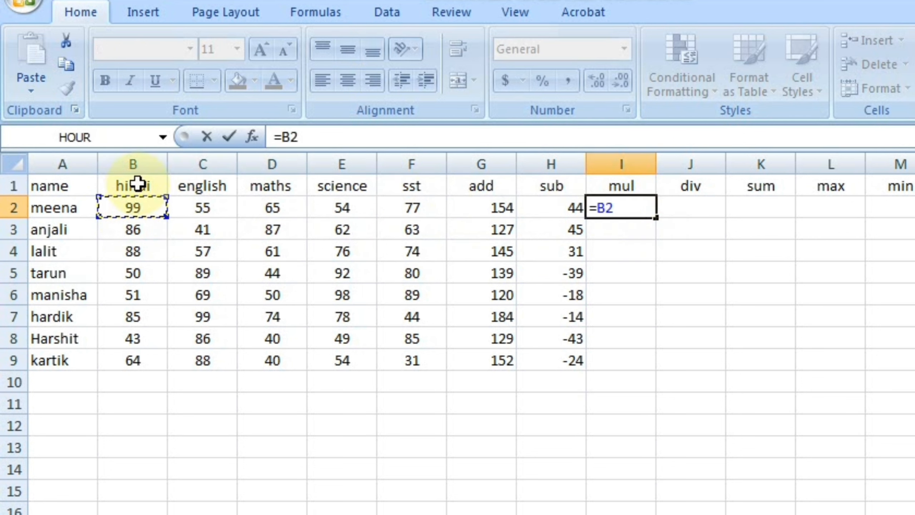
{"action": "type", "text": "*"}
{"action": "left_click", "coordinate": [190, 206]}
{"action": "key", "text": "Return"}
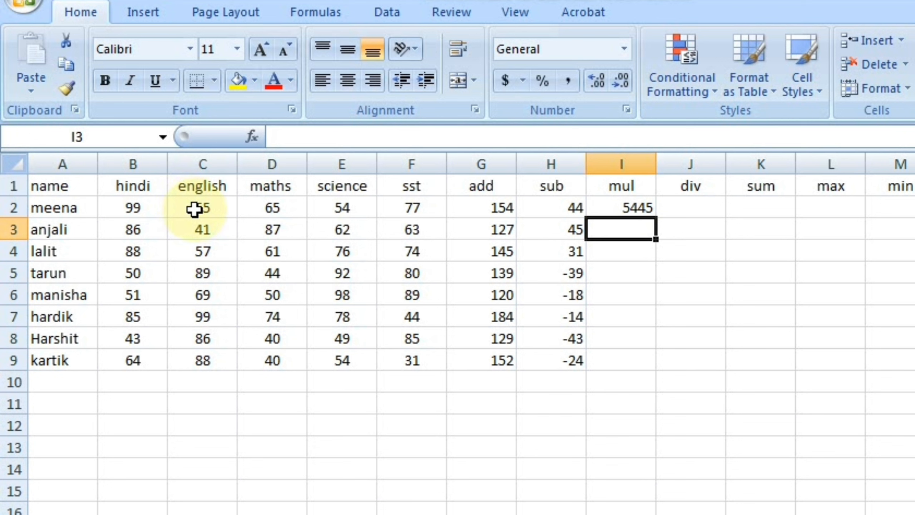
Check the hindi and english marks in row 2 against the product in the mul column.
{"action": "left_click", "coordinate": [144, 223]}
{"action": "left_click", "coordinate": [163, 209]}
{"action": "left_click", "coordinate": [174, 209]}
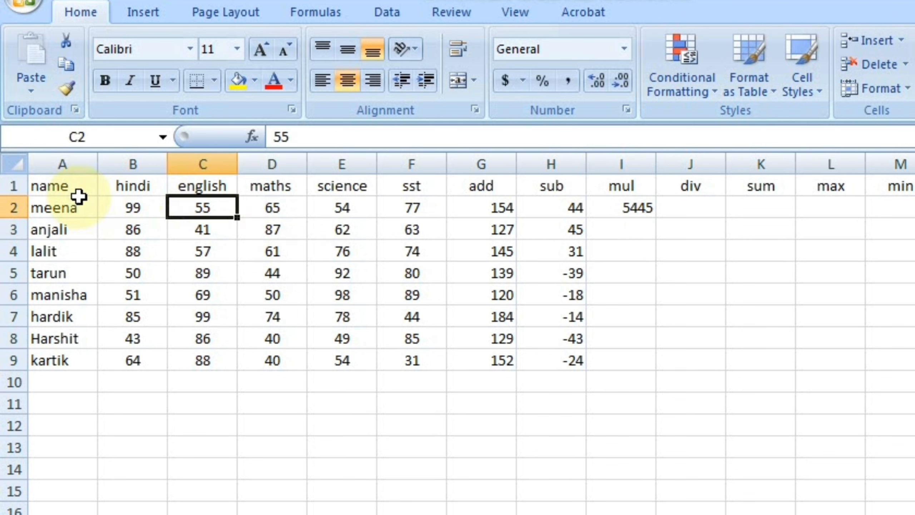
{"action": "left_click", "coordinate": [132, 205]}
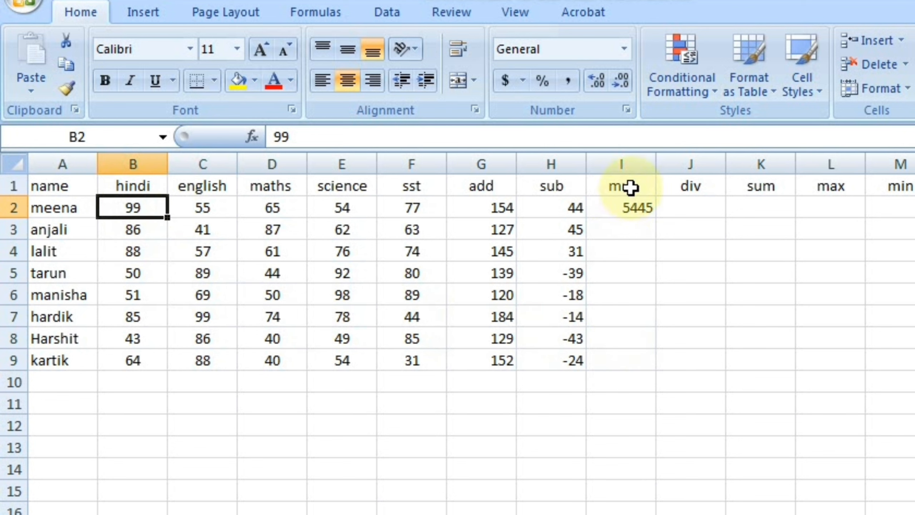
Change the mul formula in cell I2 to =B2*2 and fill it down through I9.
{"action": "double_click", "coordinate": [632, 208]}
{"action": "left_click", "coordinate": [642, 211]}
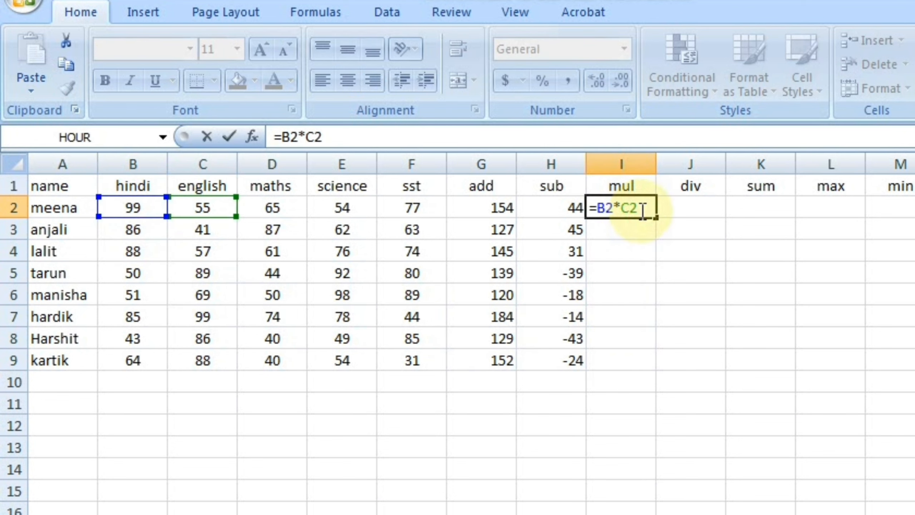
{"action": "key", "text": "BackSpace"}
{"action": "key", "text": "BackSpace"}
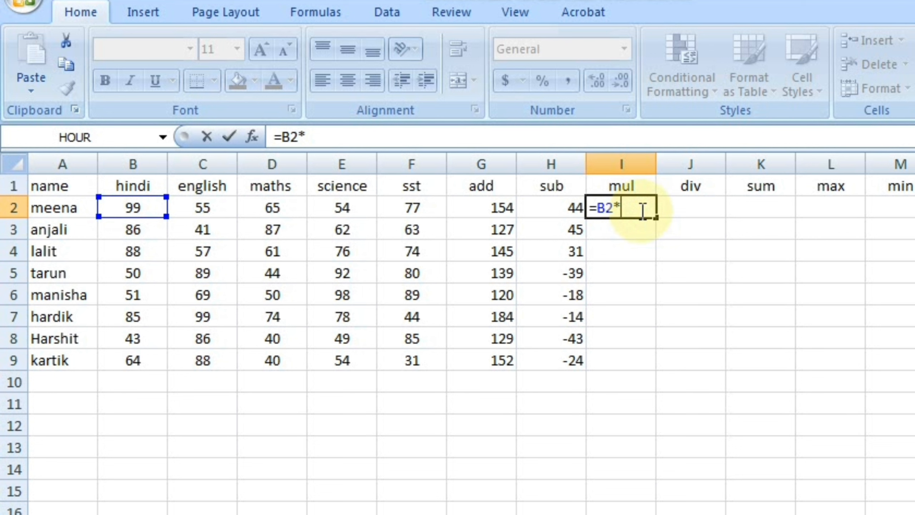
{"action": "key", "text": "Return"}
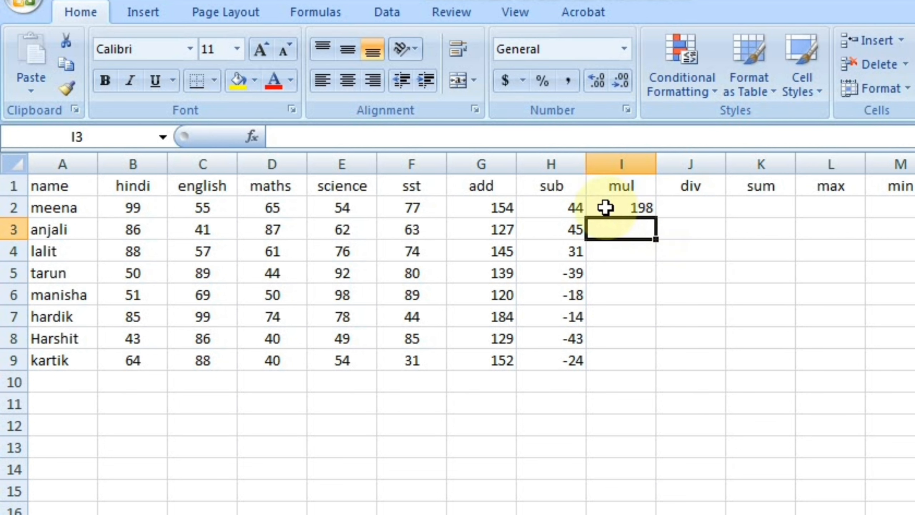
{"action": "left_click", "coordinate": [627, 207]}
{"action": "double_click", "coordinate": [657, 219]}
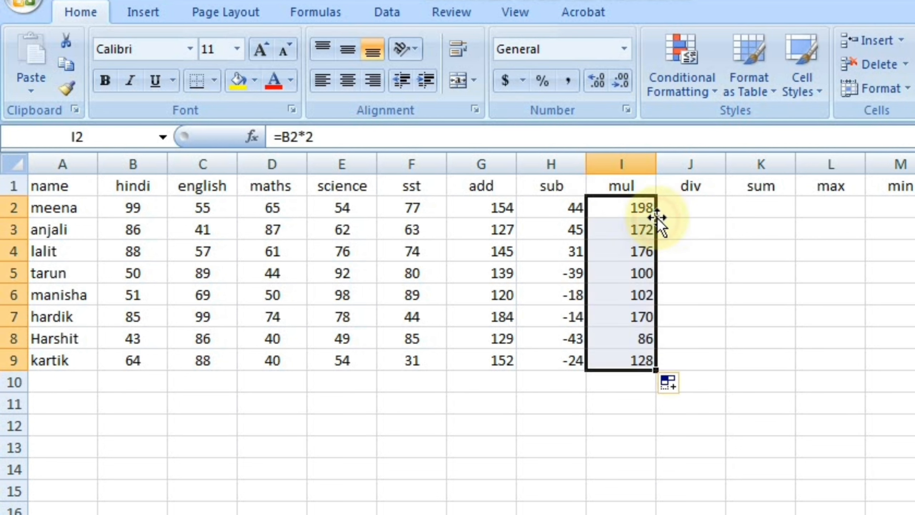
Enter the formula =B2/2 in cell J2 of the div column and fill it down through J9.
{"action": "left_click", "coordinate": [684, 203]}
{"action": "type", "text": "="}
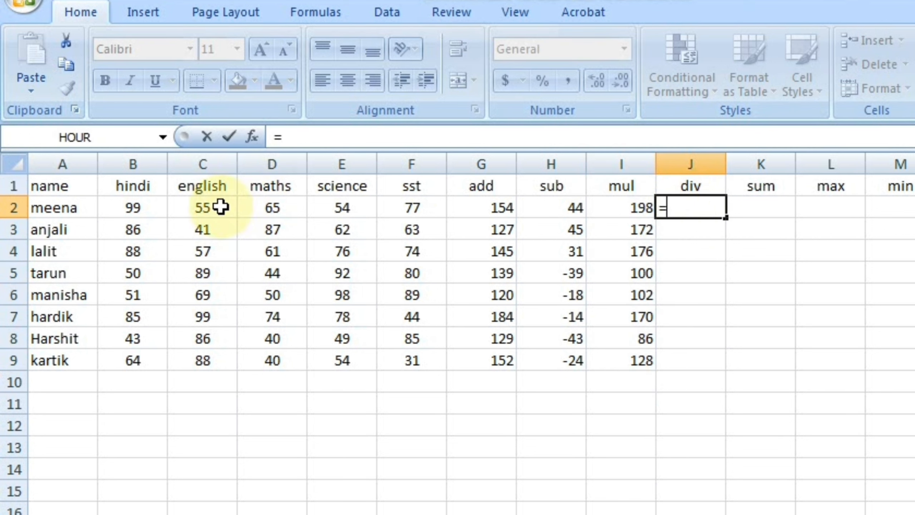
{"action": "left_click", "coordinate": [146, 206]}
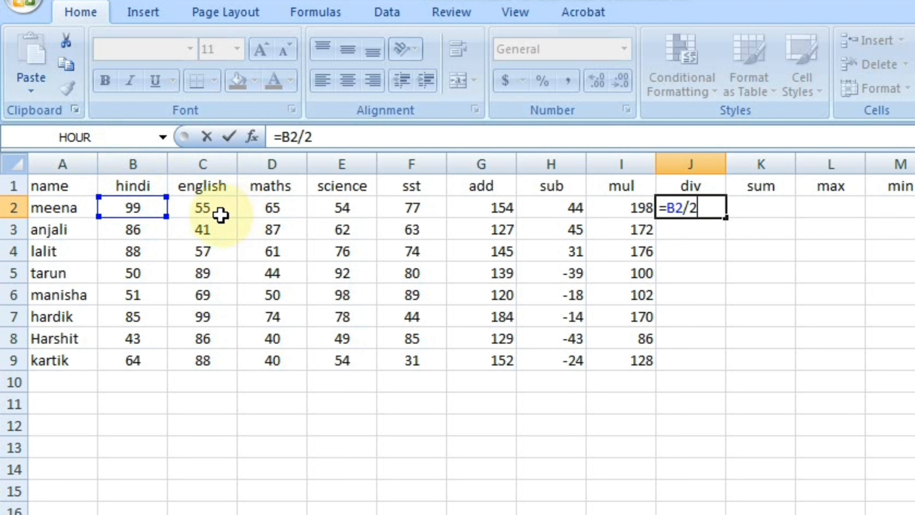
{"action": "key", "text": "Return"}
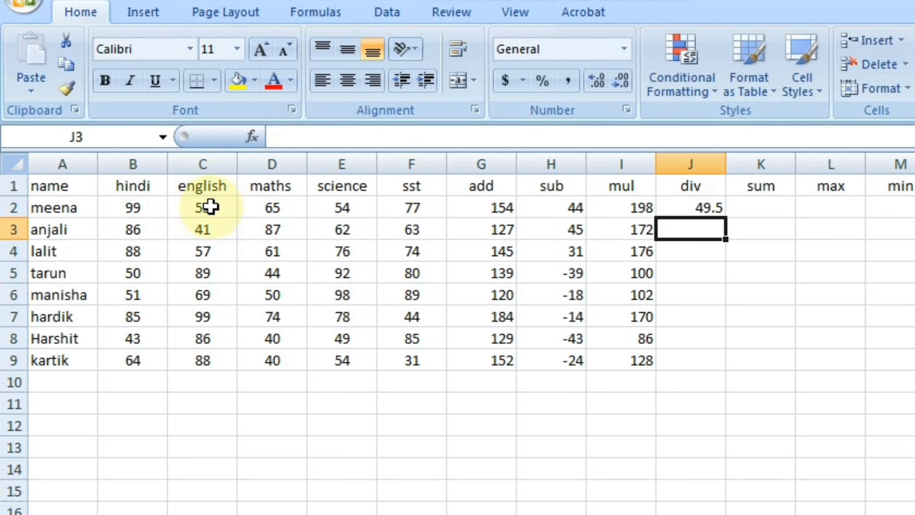
{"action": "left_click", "coordinate": [684, 208]}
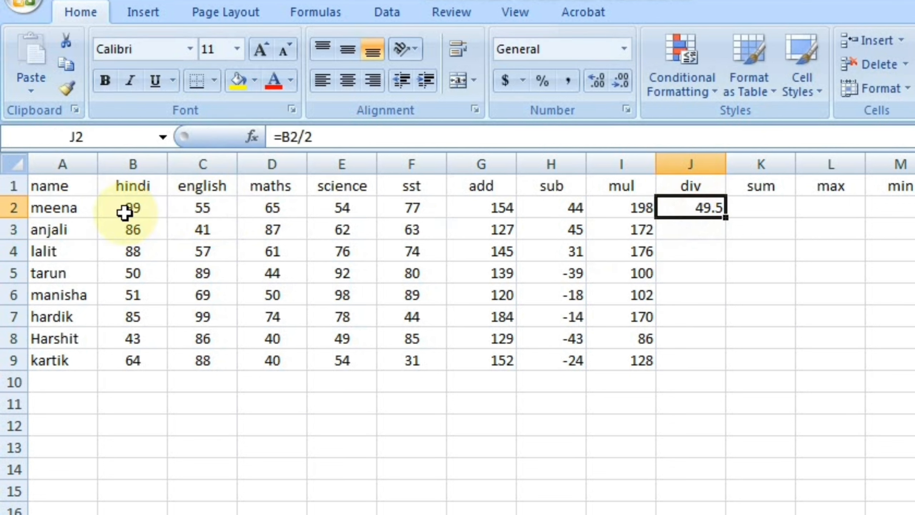
{"action": "double_click", "coordinate": [727, 217]}
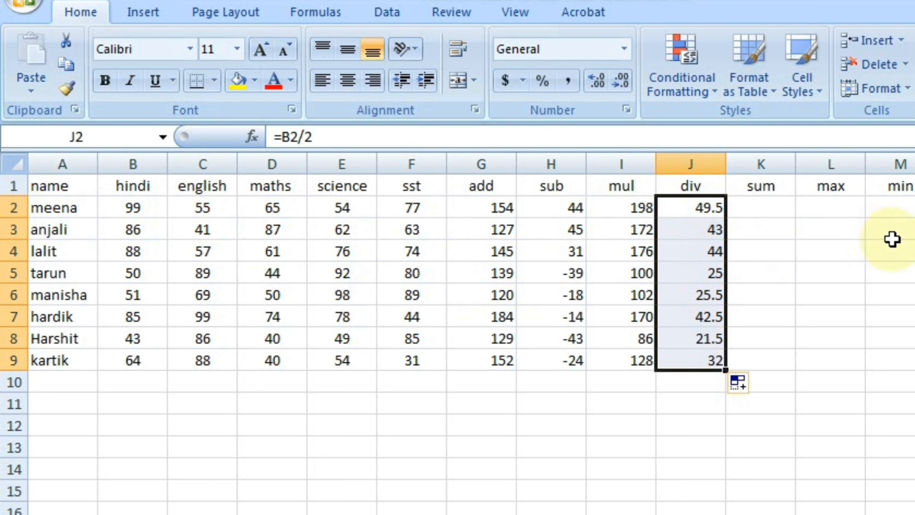
Review the formulas in the add, sub, mul and div columns and the marks range B2:F9.
{"action": "left_click", "coordinate": [714, 229]}
{"action": "left_click", "coordinate": [760, 230]}
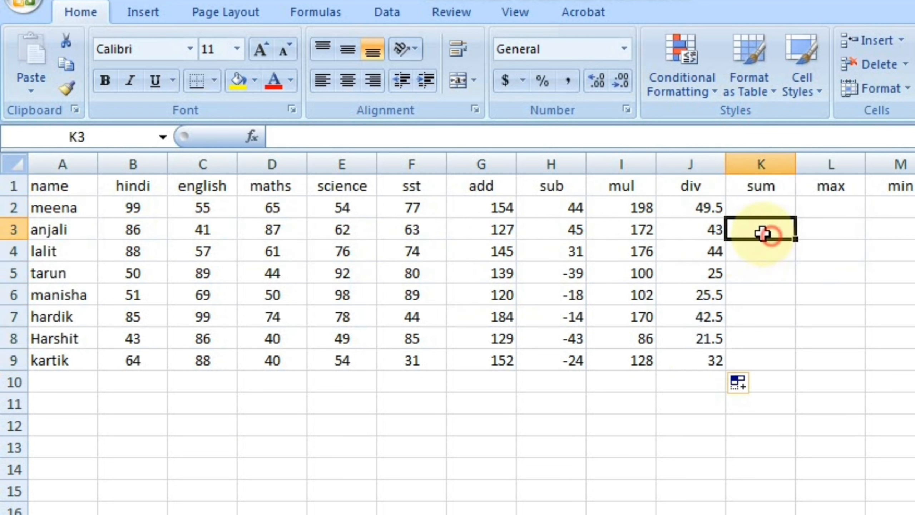
{"action": "left_click_drag", "start_coordinate": [685, 204], "coordinate": [694, 231]}
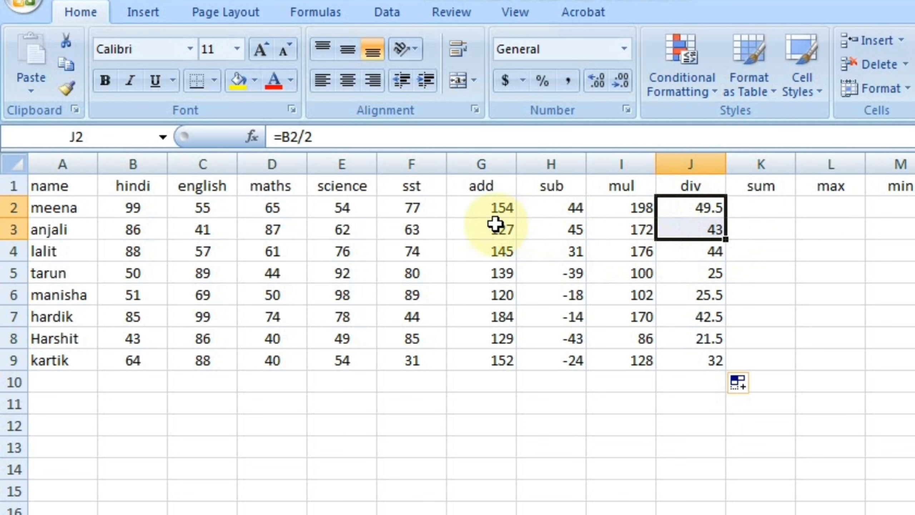
{"action": "left_click", "coordinate": [477, 210]}
{"action": "left_click", "coordinate": [551, 208]}
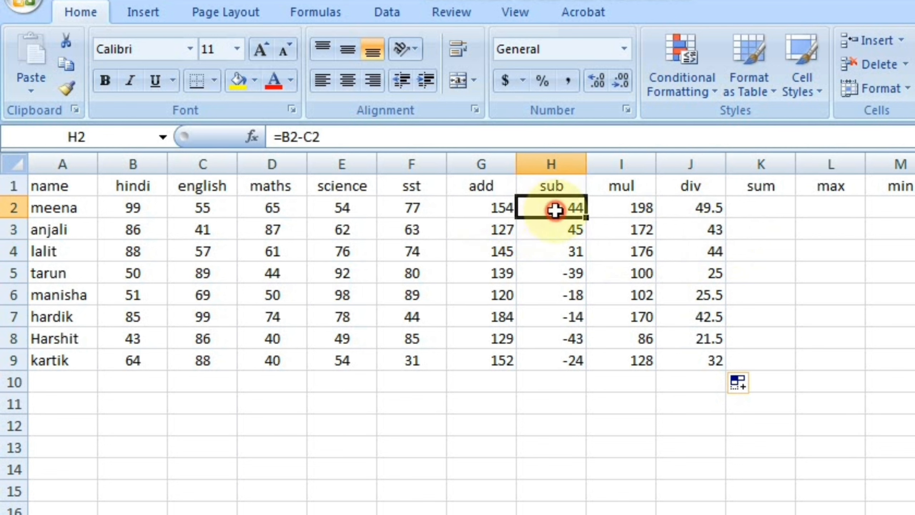
{"action": "left_click", "coordinate": [637, 224]}
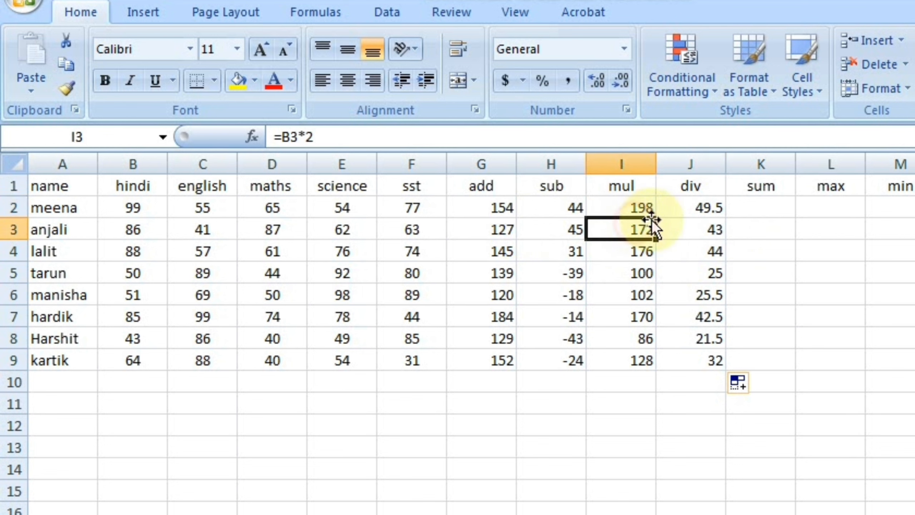
{"action": "left_click", "coordinate": [684, 212]}
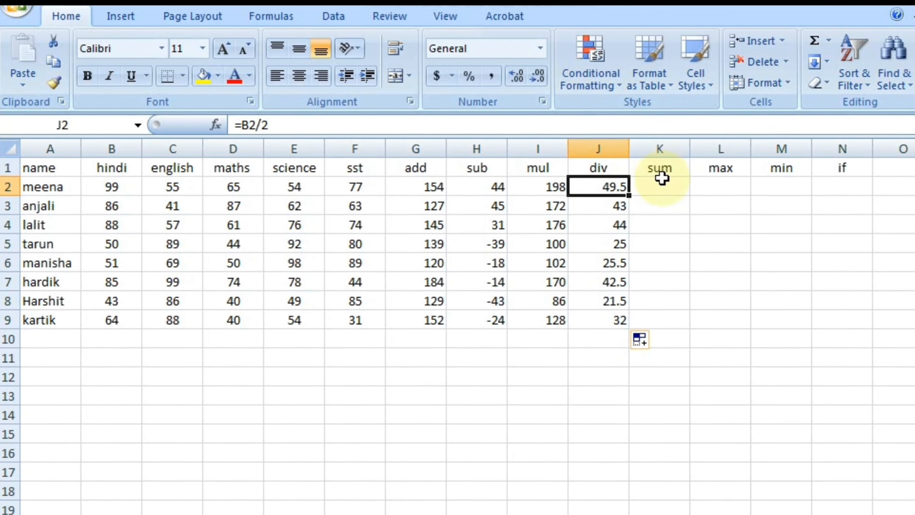
{"action": "left_click", "coordinate": [661, 180]}
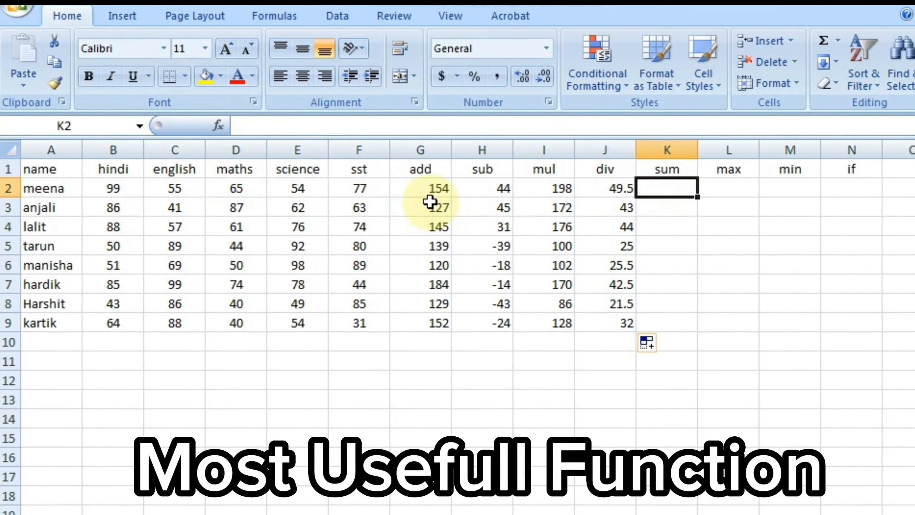
{"action": "left_click", "coordinate": [429, 202]}
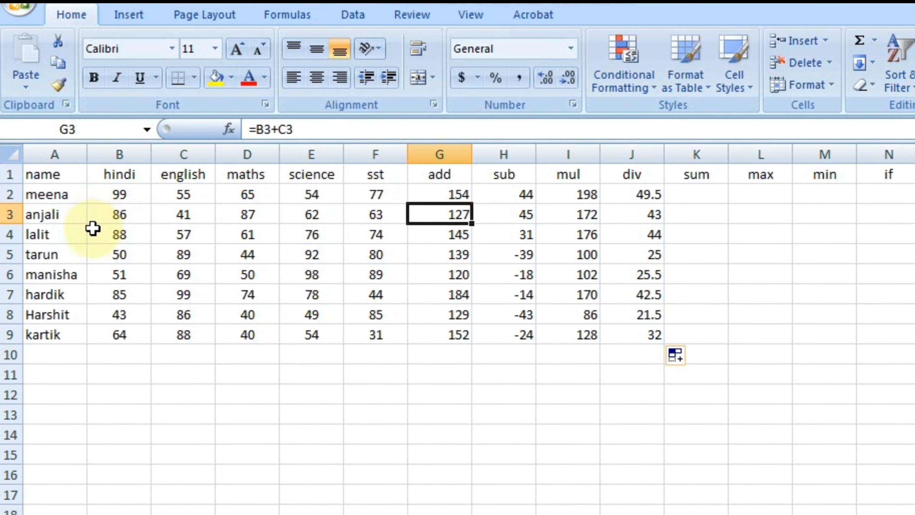
{"action": "left_click_drag", "start_coordinate": [121, 195], "coordinate": [401, 337]}
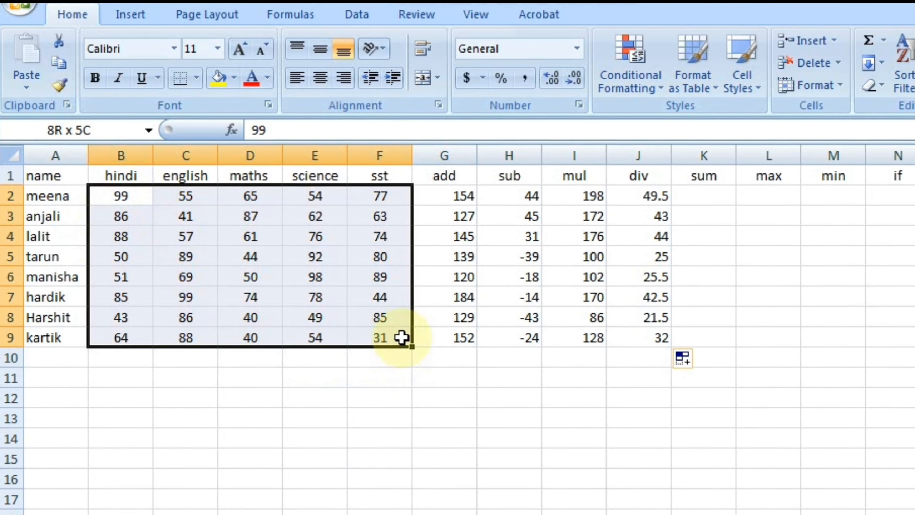
{"action": "left_click", "coordinate": [309, 433]}
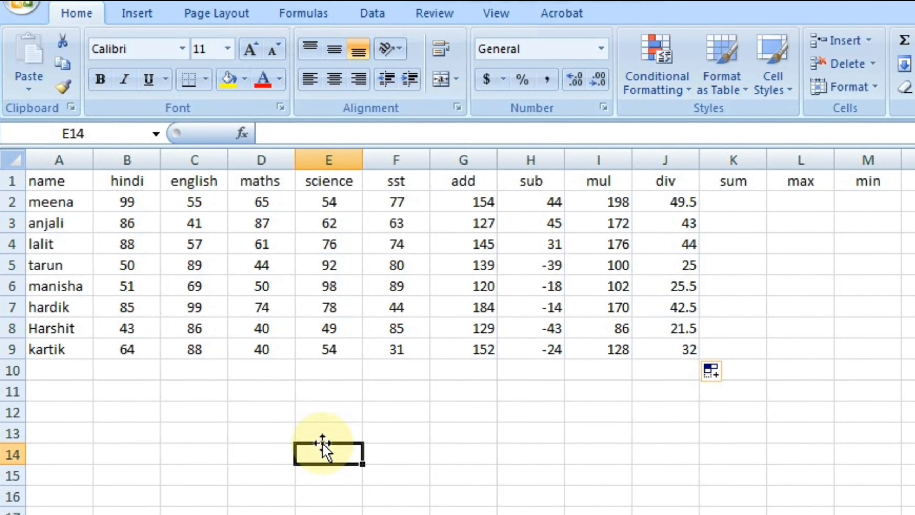
Enter =SUM(B2:F2) in cell K2 to total the five subject marks and fill it down through K9.
{"action": "left_click", "coordinate": [744, 201]}
{"action": "type", "text": "="}
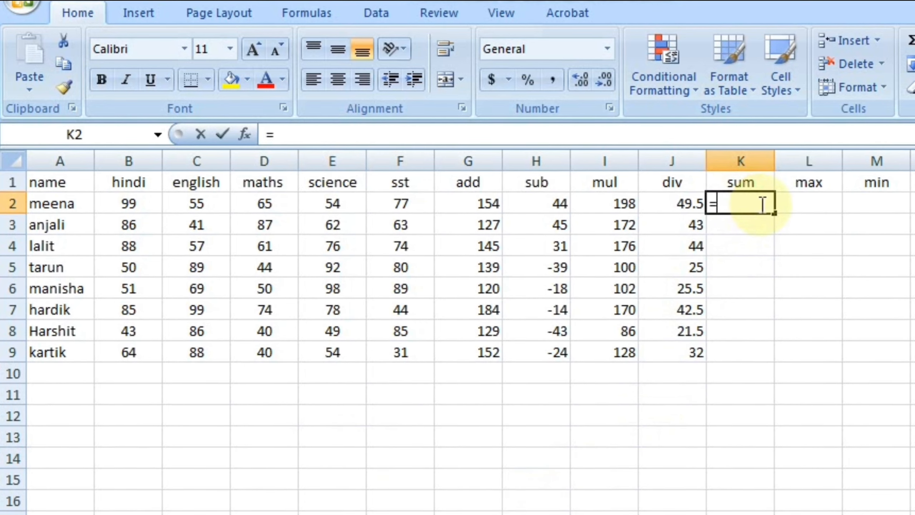
{"action": "type", "text": "sum"}
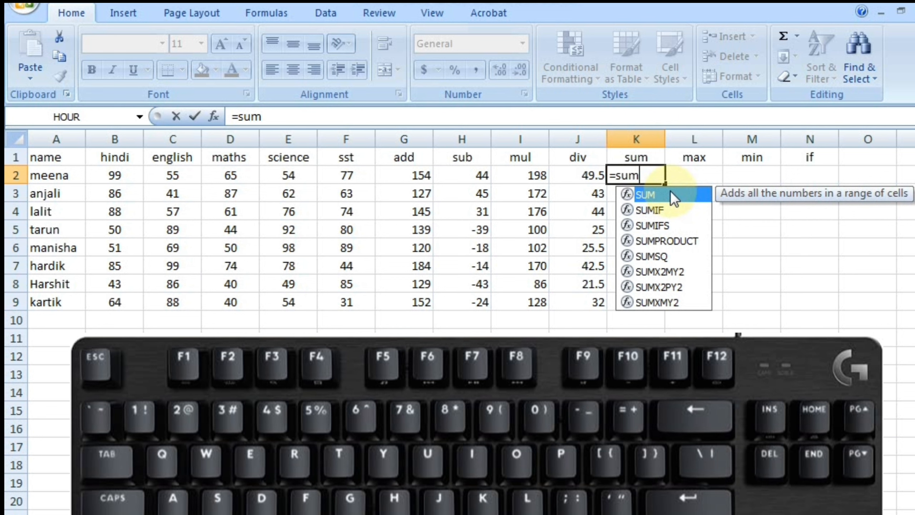
{"action": "type", "text": "("}
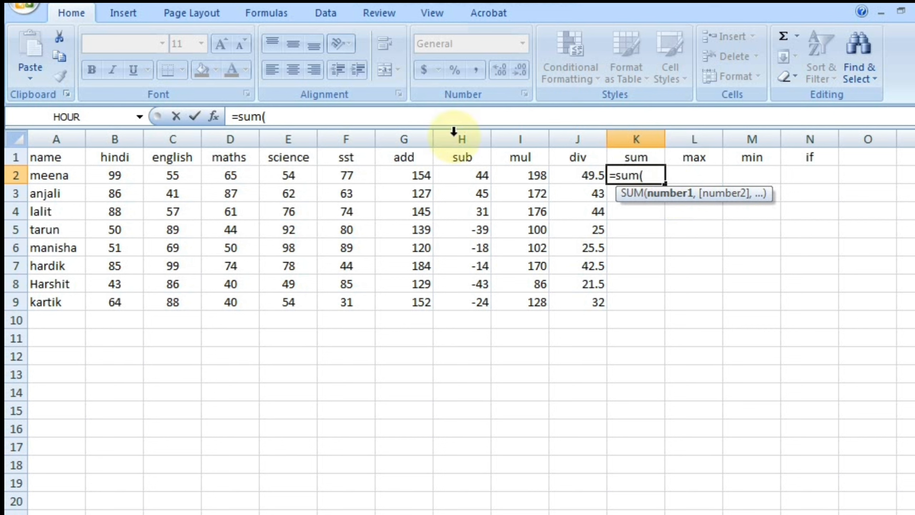
{"action": "left_click_drag", "start_coordinate": [116, 175], "coordinate": [333, 177]}
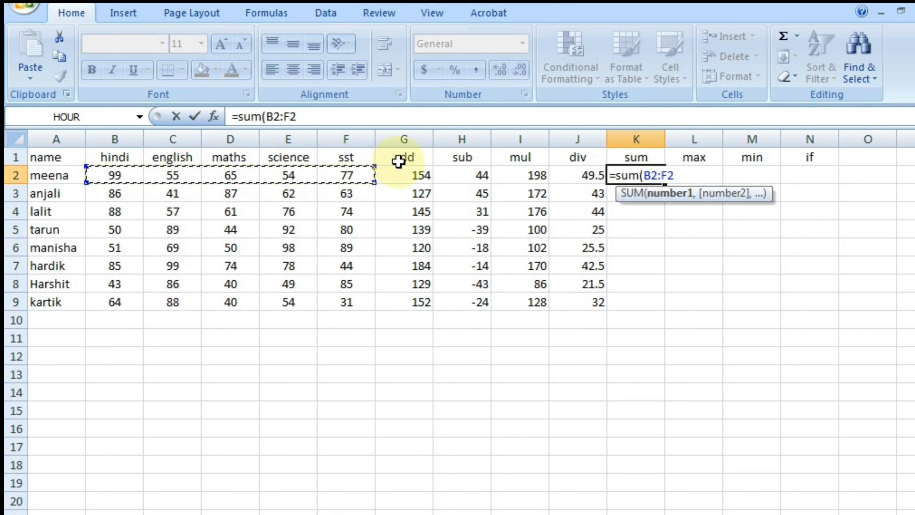
{"action": "type", "text": ")"}
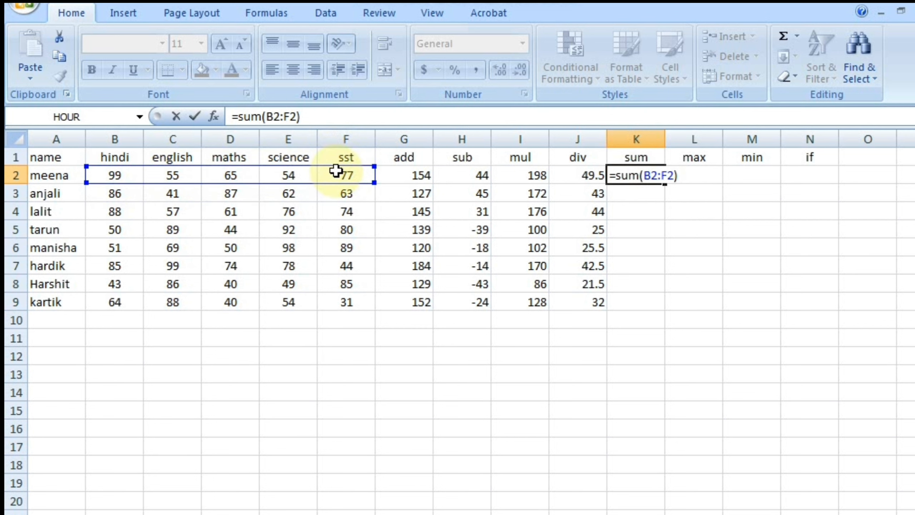
{"action": "key", "text": "Return"}
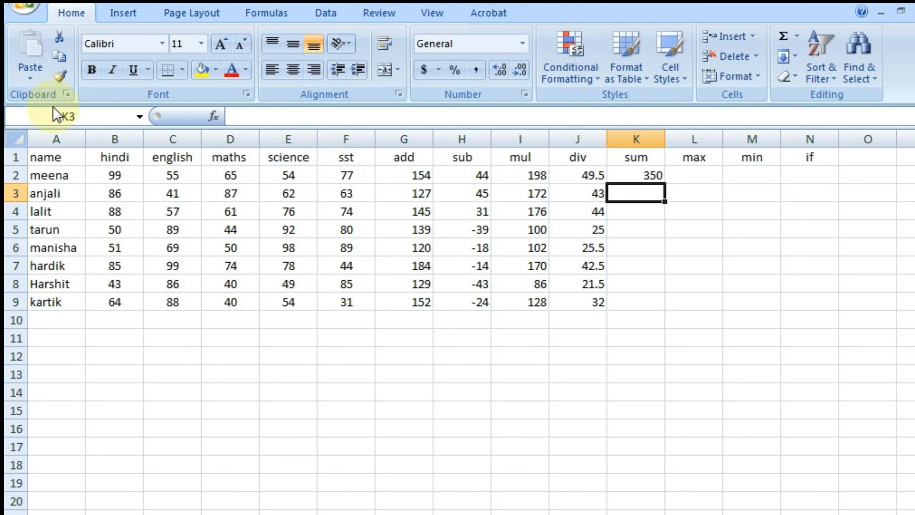
{"action": "left_click", "coordinate": [661, 174]}
{"action": "double_click", "coordinate": [666, 184]}
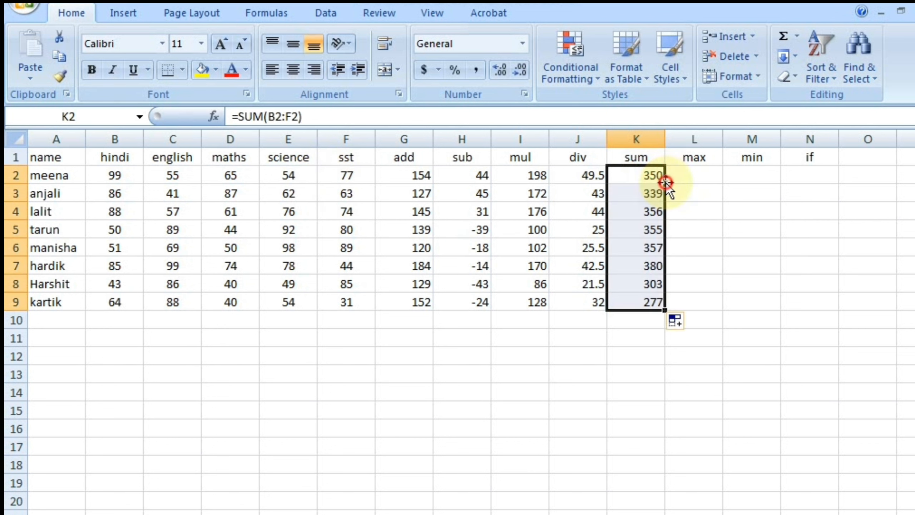
Try the formula =SUM(B2:B9) in cell B10 to total the hindi column, and delete it again.
{"action": "left_click", "coordinate": [254, 249]}
{"action": "left_click_drag", "start_coordinate": [119, 177], "coordinate": [132, 296]}
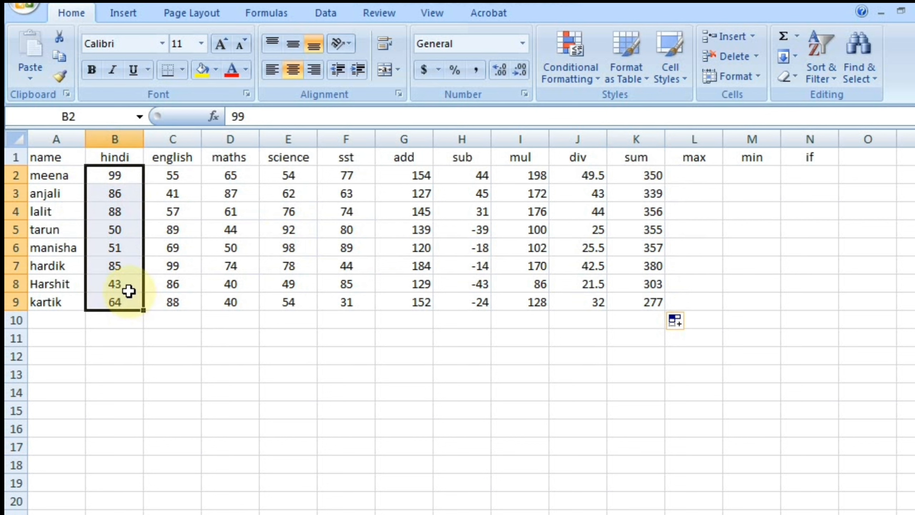
{"action": "left_click", "coordinate": [118, 319]}
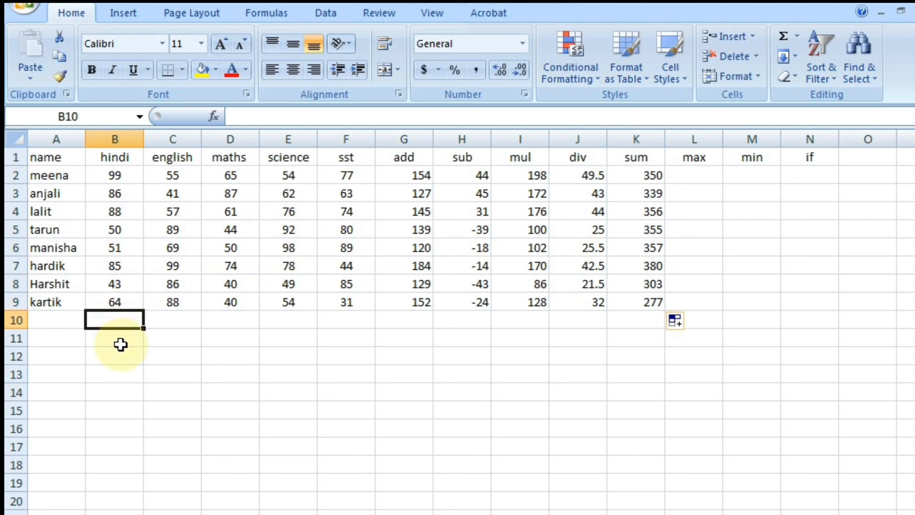
{"action": "type", "text": "=sum"}
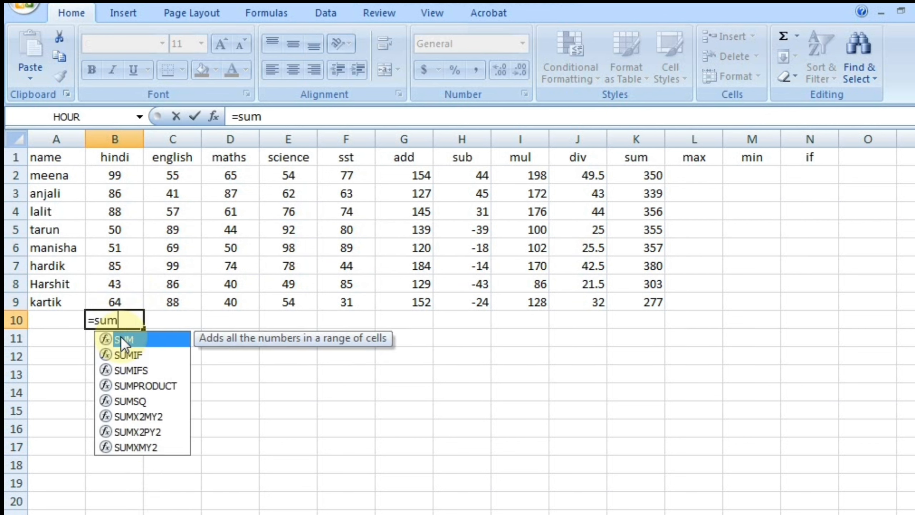
{"action": "double_click", "coordinate": [123, 338]}
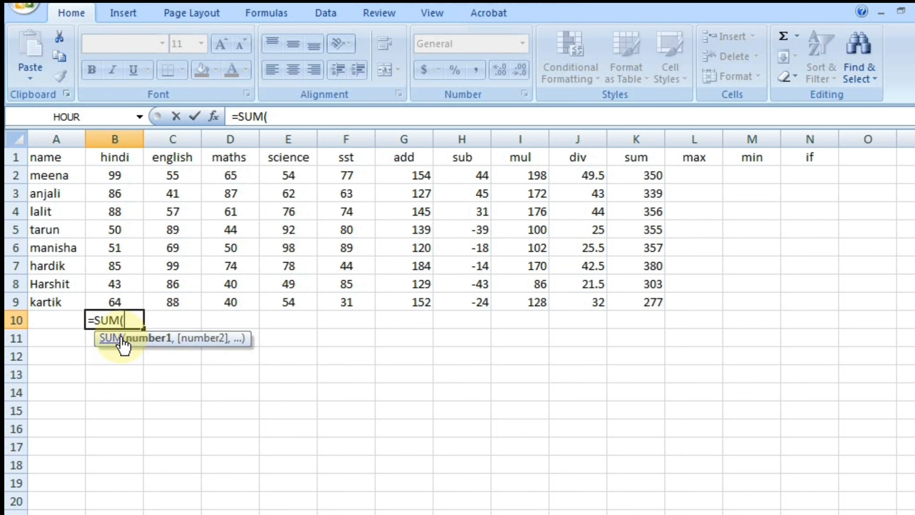
{"action": "left_click_drag", "start_coordinate": [112, 174], "coordinate": [115, 302]}
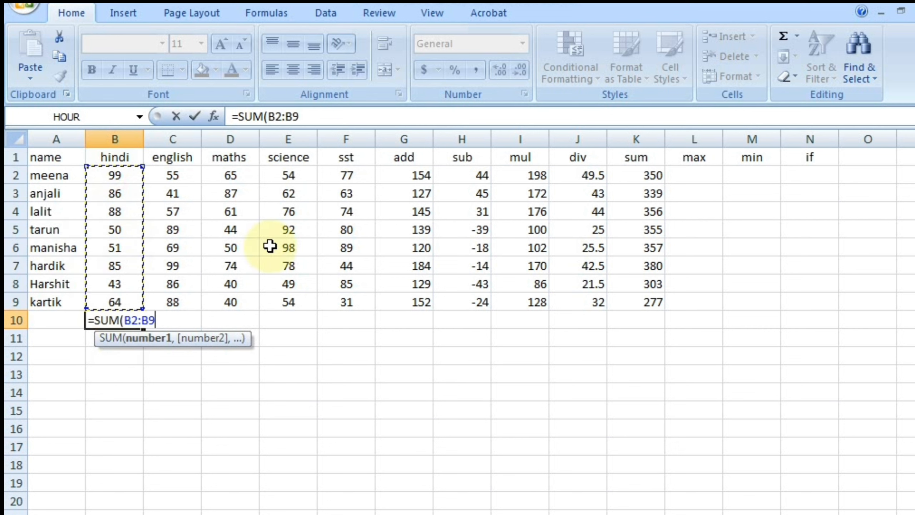
{"action": "type", "text": ")"}
{"action": "key", "text": "Return"}
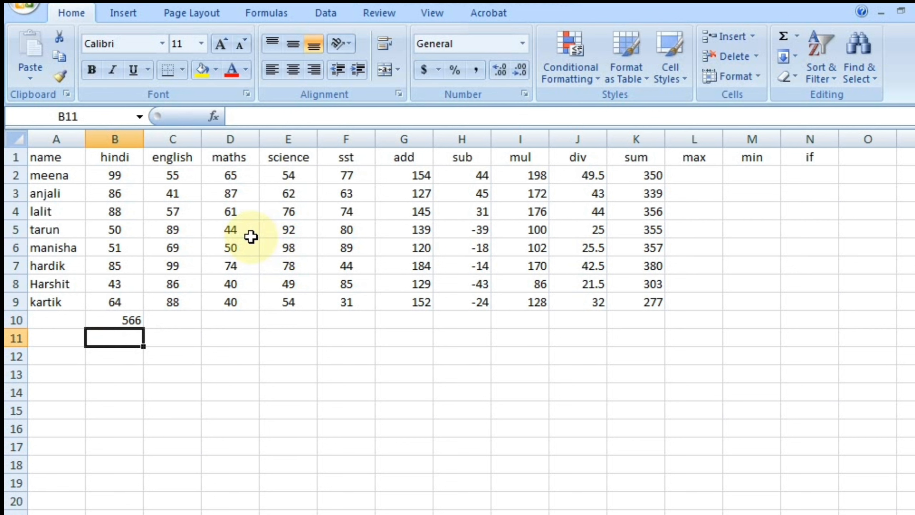
{"action": "key", "text": "Up"}
{"action": "key", "text": "Delete"}
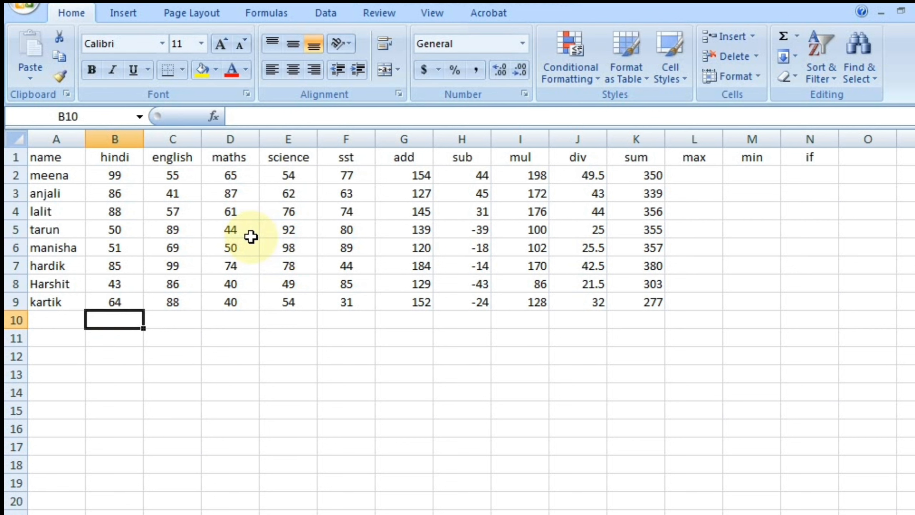
Total the hindi marks in cell B10 with AutoSum, using the formula =SUM(B2:B9).
{"action": "key", "text": "alt"}
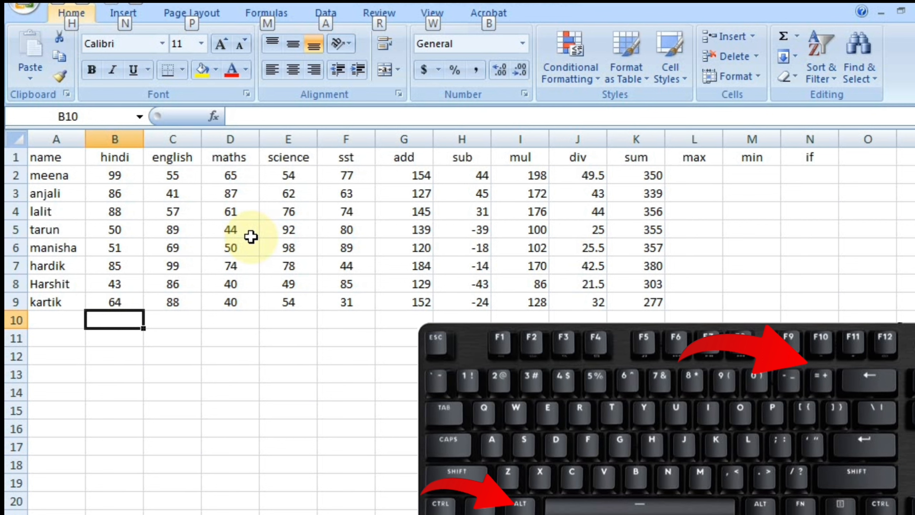
{"action": "left_click", "coordinate": [115, 317]}
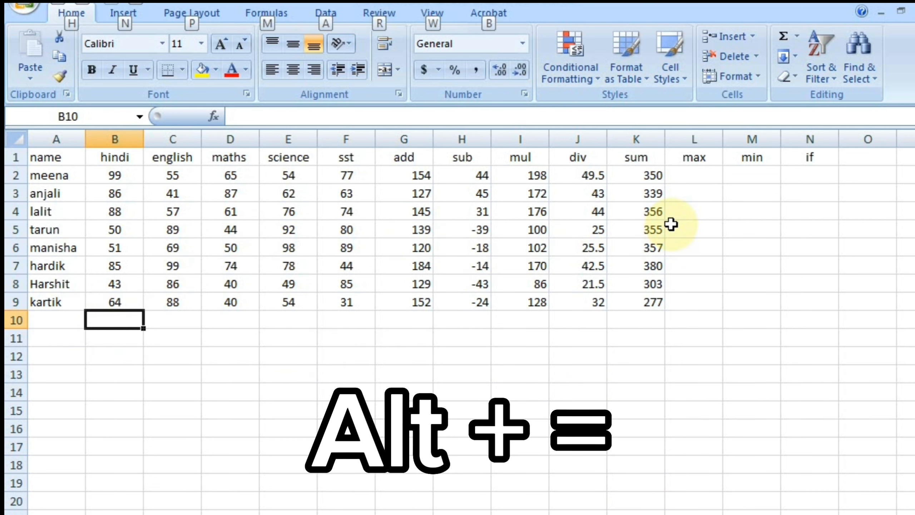
{"action": "key", "text": "alt+equal"}
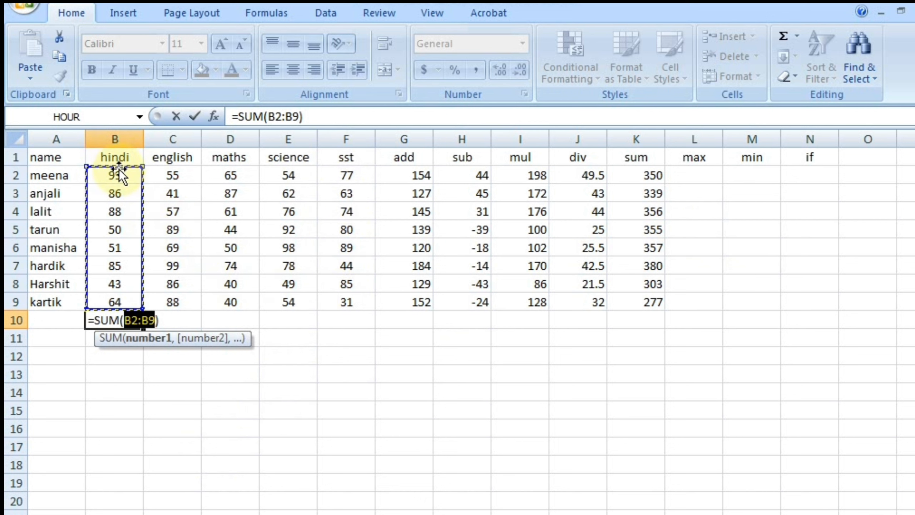
{"action": "key", "text": "Return"}
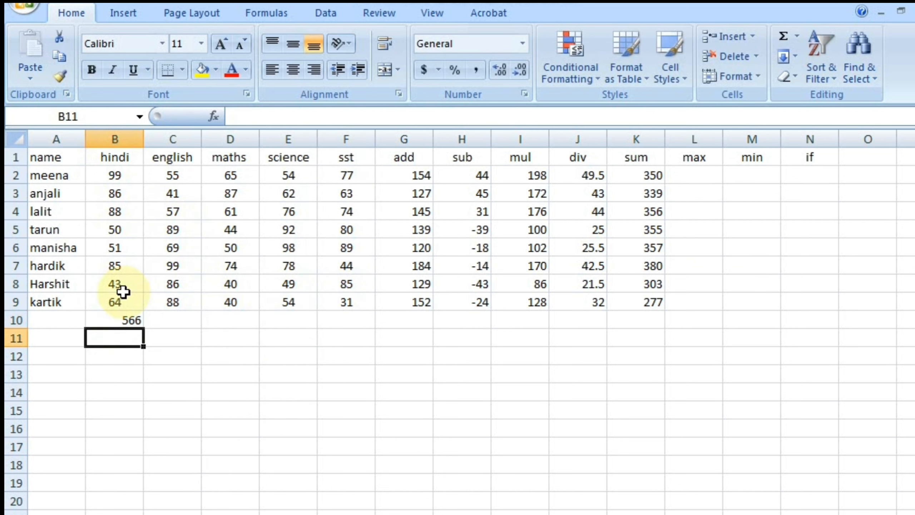
Try AutoSum in cell L2 with the range B2:F2, and delete the formula again.
{"action": "left_click", "coordinate": [695, 175]}
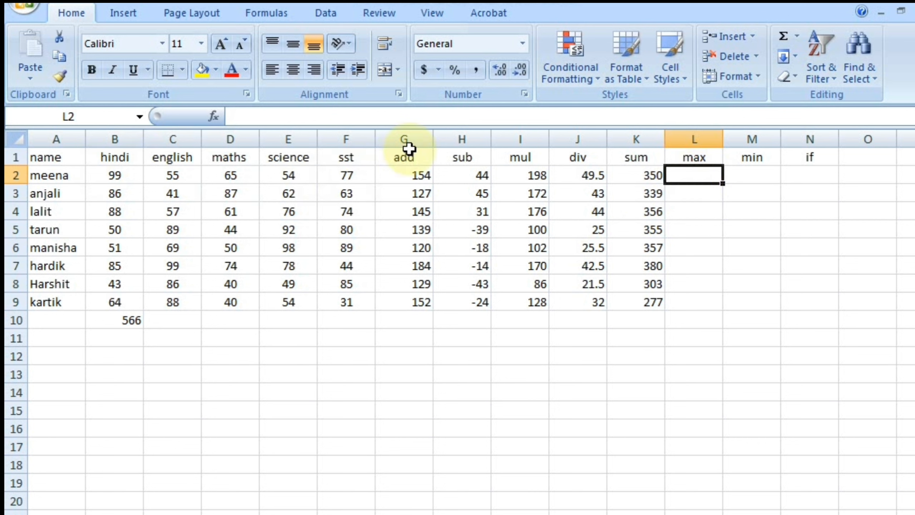
{"action": "key", "text": "alt+equal"}
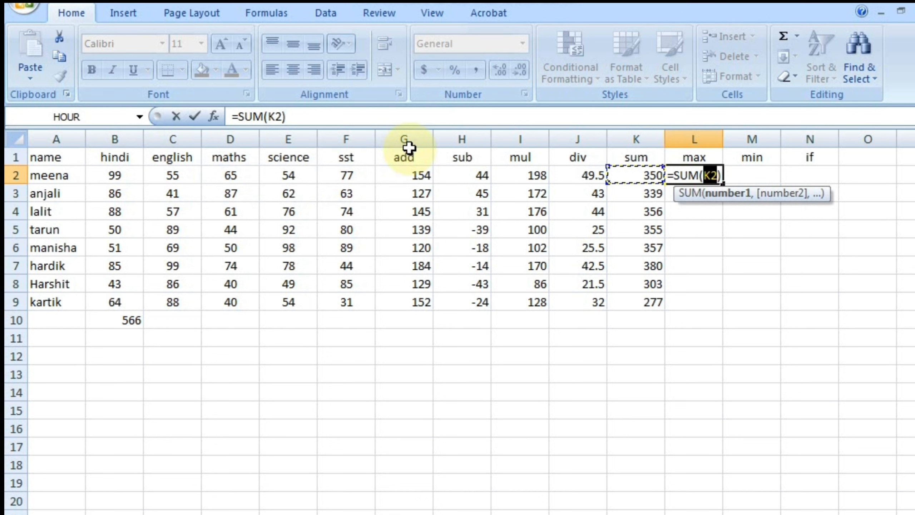
{"action": "left_click_drag", "start_coordinate": [109, 172], "coordinate": [346, 173]}
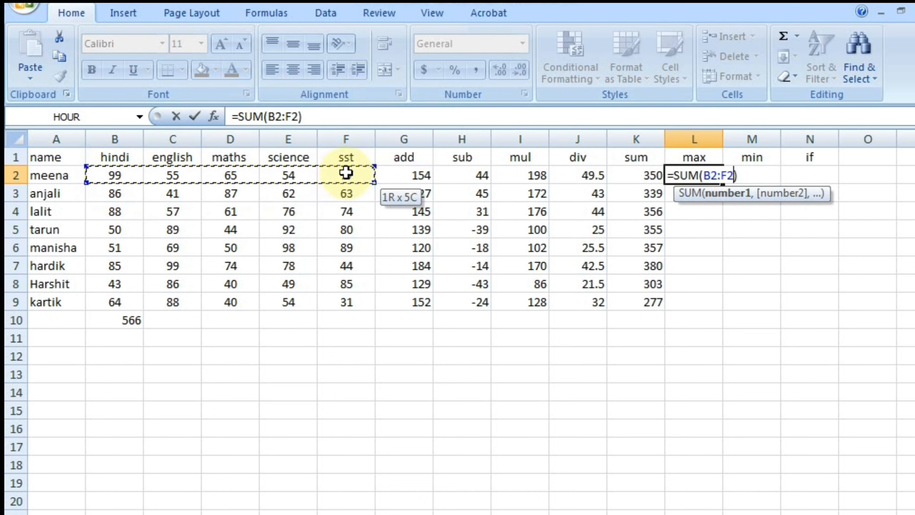
{"action": "key", "text": "Return"}
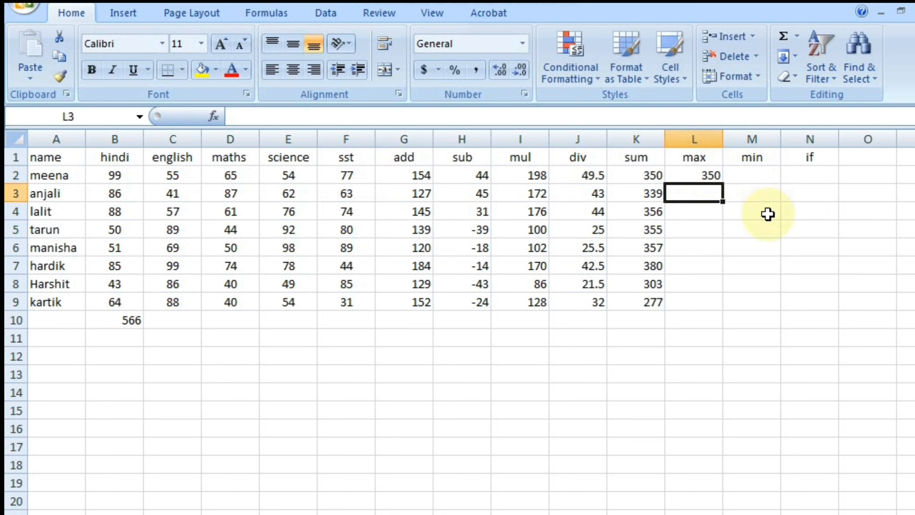
{"action": "left_click", "coordinate": [701, 180]}
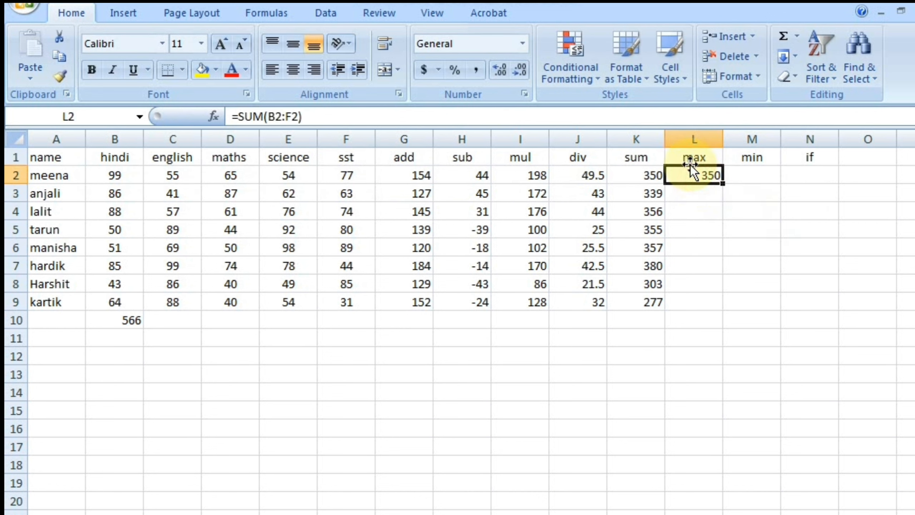
{"action": "key", "text": "Delete"}
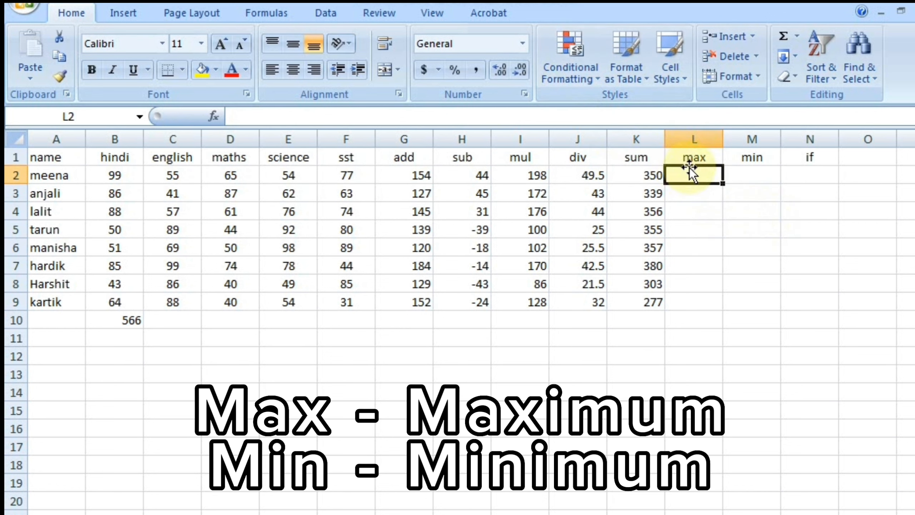
Examine the marks in B2:F9 and the single rows B2:F2 and B3:F3 as possible ranges for the max column.
{"action": "left_click", "coordinate": [537, 248]}
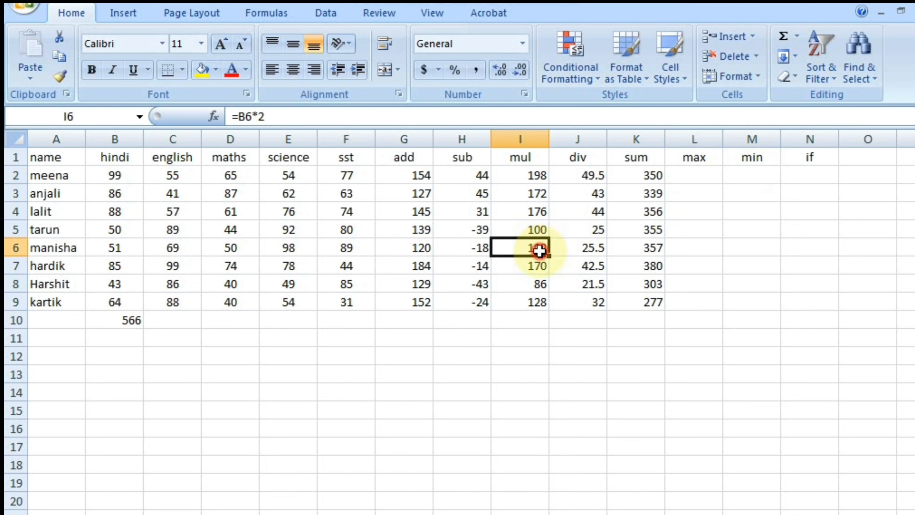
{"action": "left_click_drag", "start_coordinate": [350, 303], "coordinate": [116, 182]}
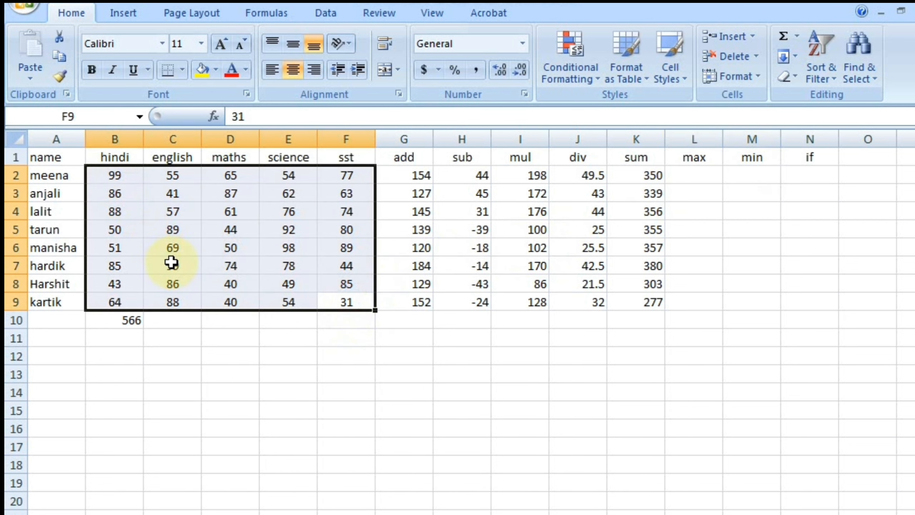
{"action": "left_click", "coordinate": [128, 172]}
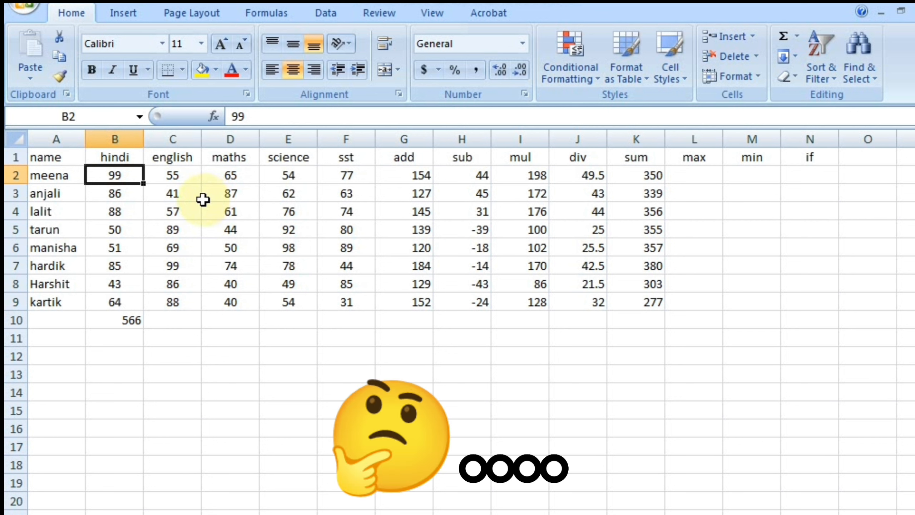
{"action": "left_click", "coordinate": [342, 299]}
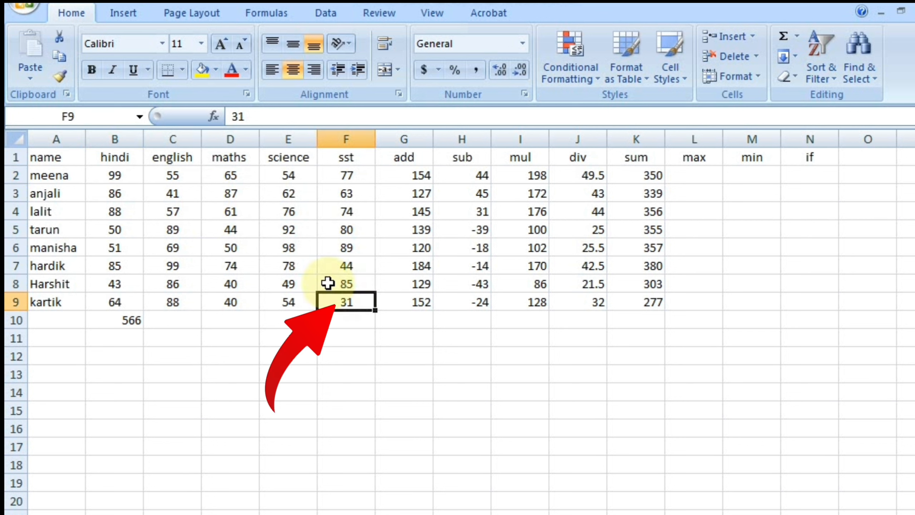
{"action": "left_click", "coordinate": [369, 248]}
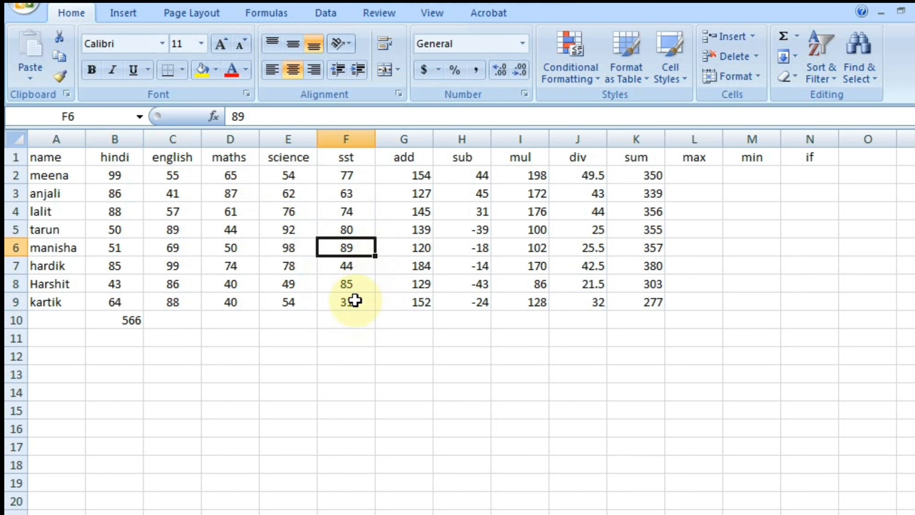
{"action": "left_click_drag", "start_coordinate": [355, 300], "coordinate": [119, 175]}
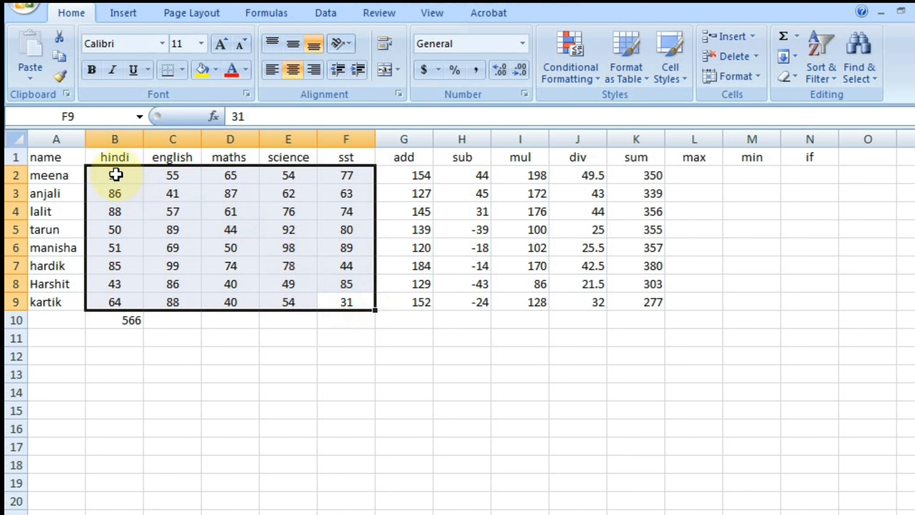
{"action": "left_click", "coordinate": [168, 240]}
{"action": "left_click_drag", "start_coordinate": [116, 175], "coordinate": [753, 514]}
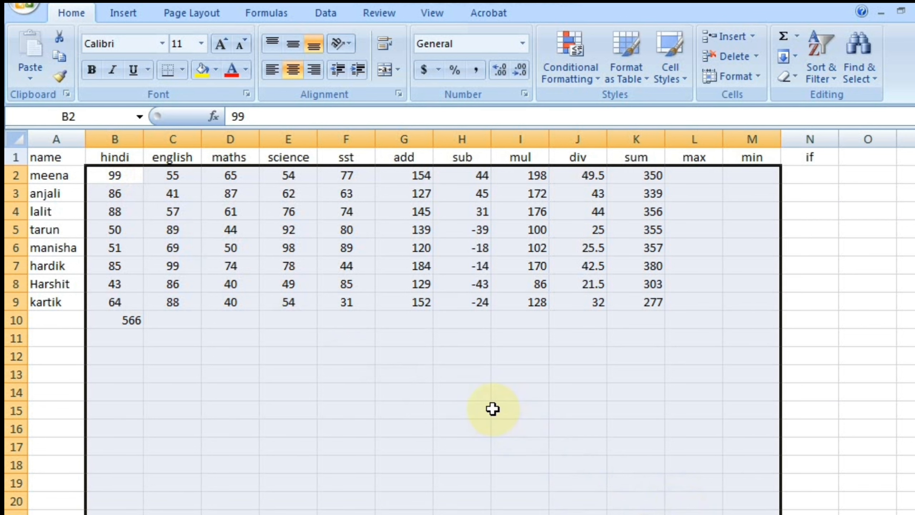
{"action": "left_click", "coordinate": [485, 398]}
{"action": "left_click", "coordinate": [695, 180]}
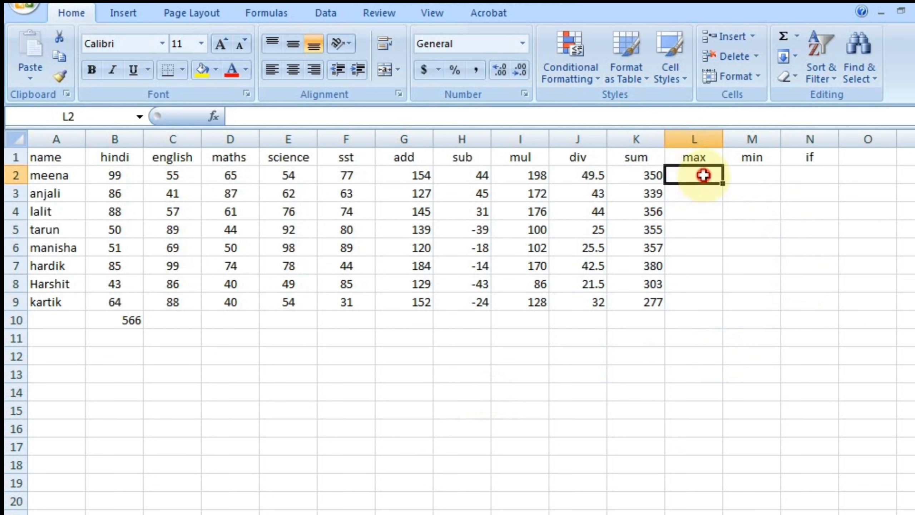
{"action": "left_click_drag", "start_coordinate": [469, 265], "coordinate": [476, 249]}
{"action": "left_click_drag", "start_coordinate": [108, 175], "coordinate": [327, 174]}
{"action": "left_click", "coordinate": [677, 176]}
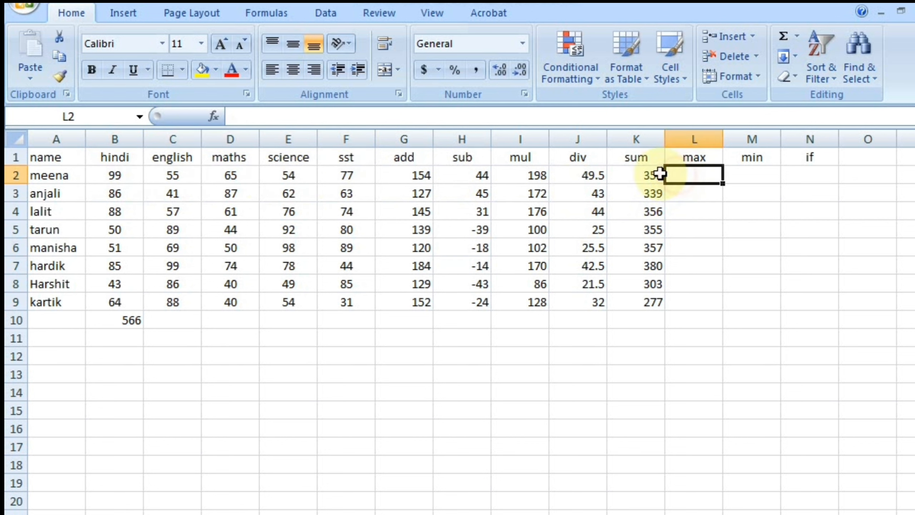
{"action": "left_click_drag", "start_coordinate": [124, 194], "coordinate": [360, 193]}
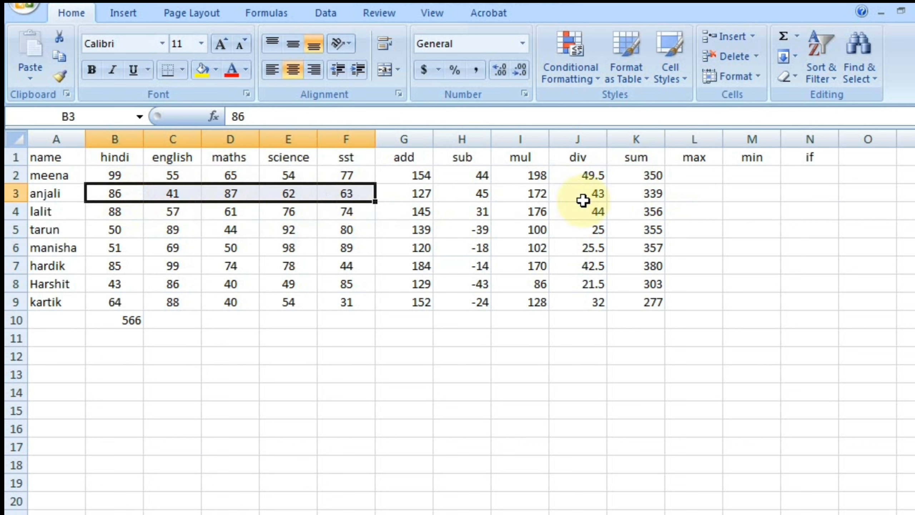
{"action": "left_click", "coordinate": [689, 190]}
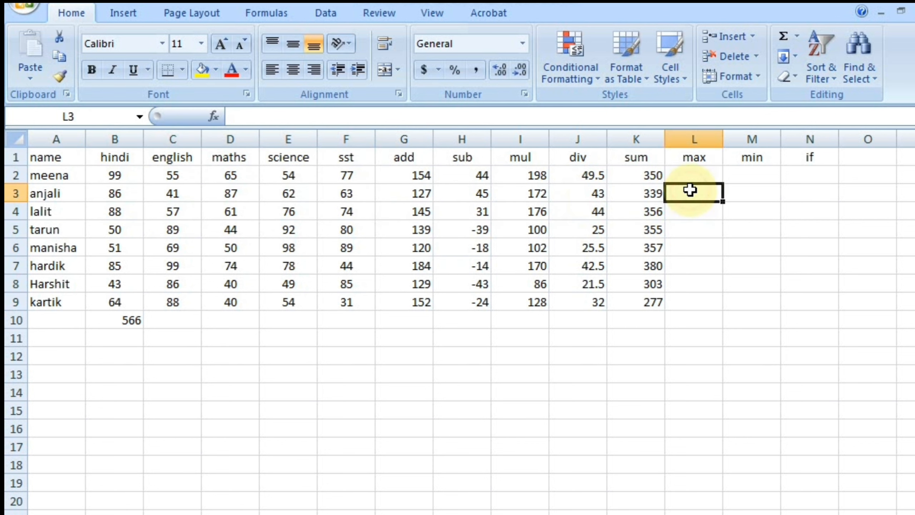
Enter the formula =MAX(B2:F9) in cell L2 to find the highest mark in the whole table.
{"action": "left_click", "coordinate": [686, 171]}
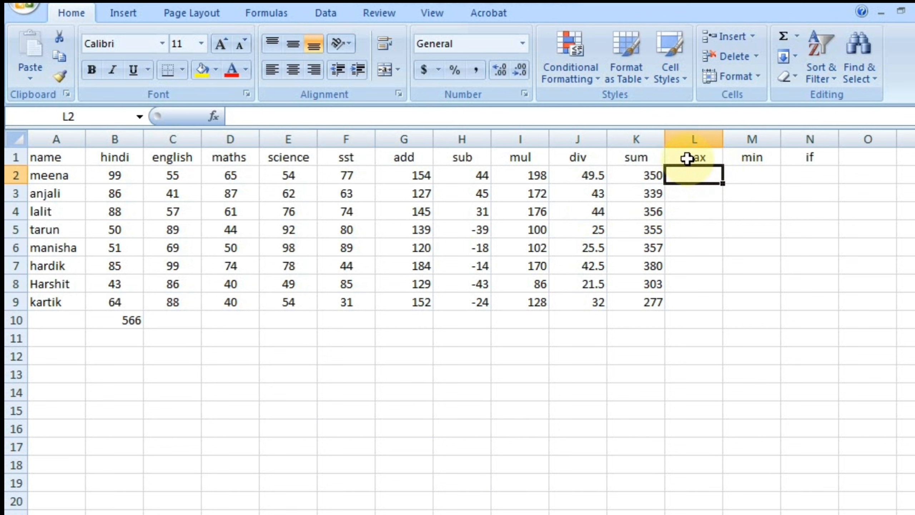
{"action": "type", "text": "=max"}
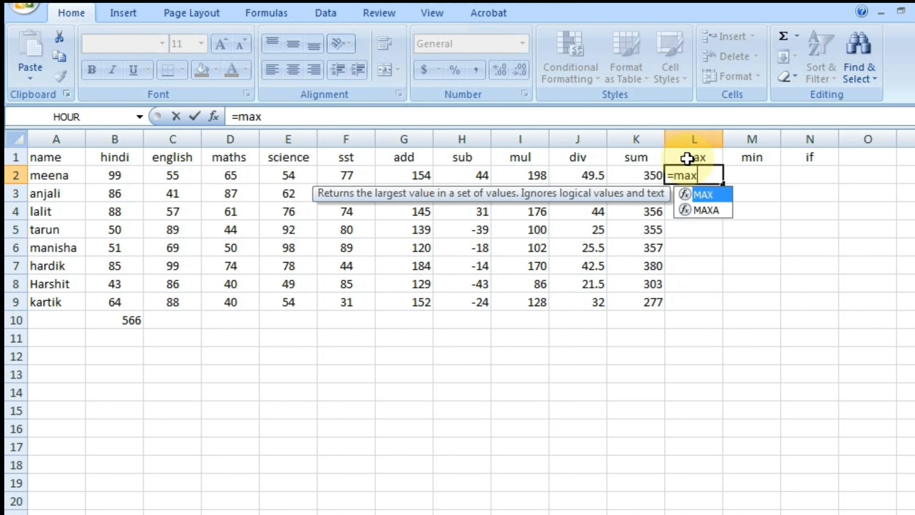
{"action": "key", "text": "Tab"}
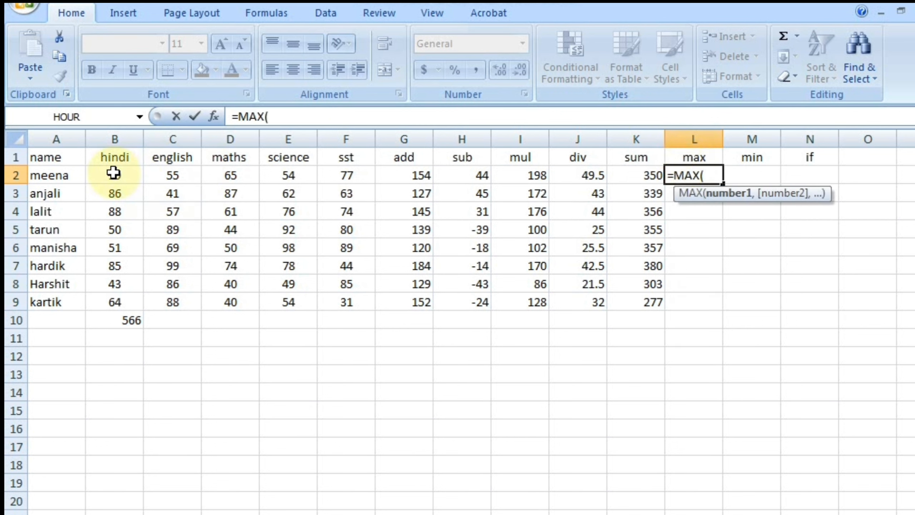
{"action": "left_click_drag", "start_coordinate": [114, 173], "coordinate": [364, 302]}
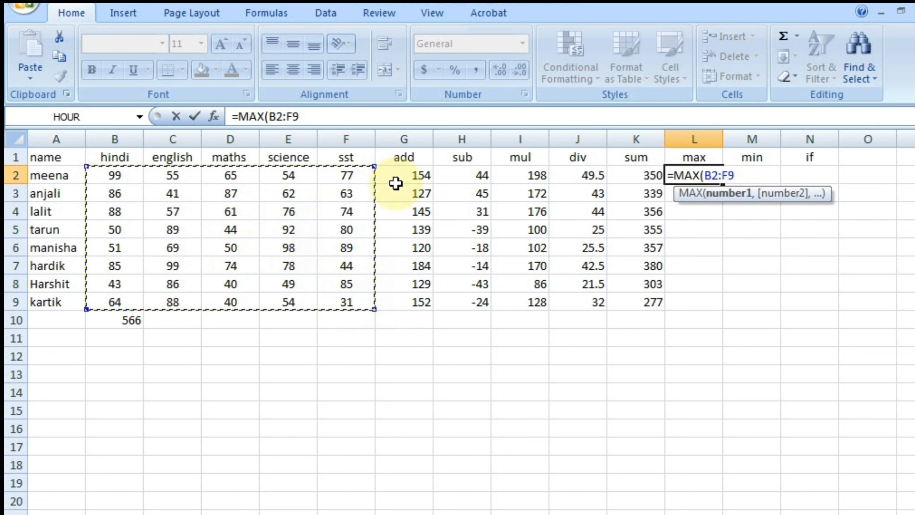
{"action": "type", "text": ")"}
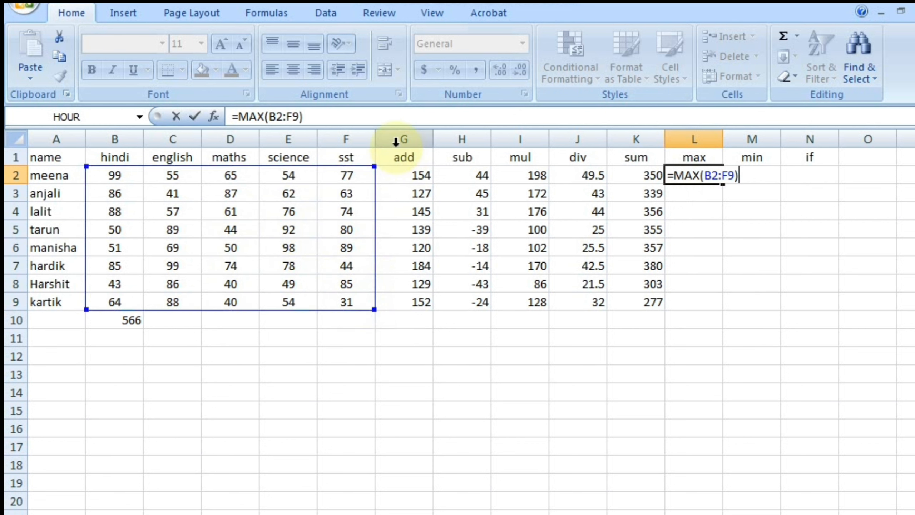
{"action": "key", "text": "Return"}
{"action": "left_click", "coordinate": [713, 174]}
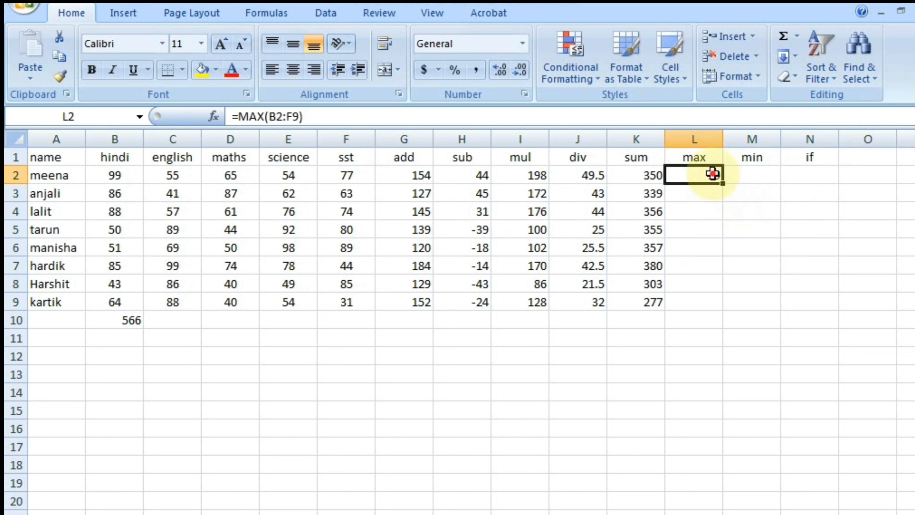
Change the maths mark in cell D4 to 101 and the science mark in cell E2 to 64.
{"action": "left_click", "coordinate": [230, 215]}
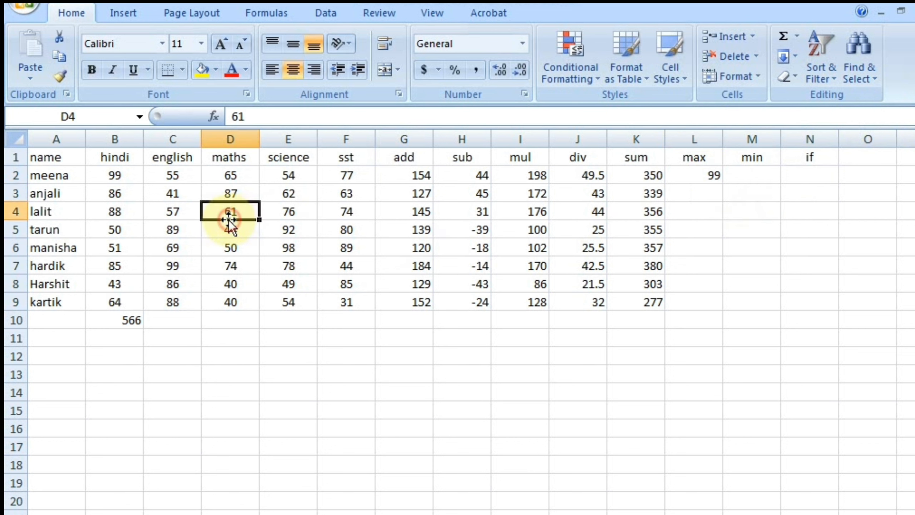
{"action": "type", "text": "101"}
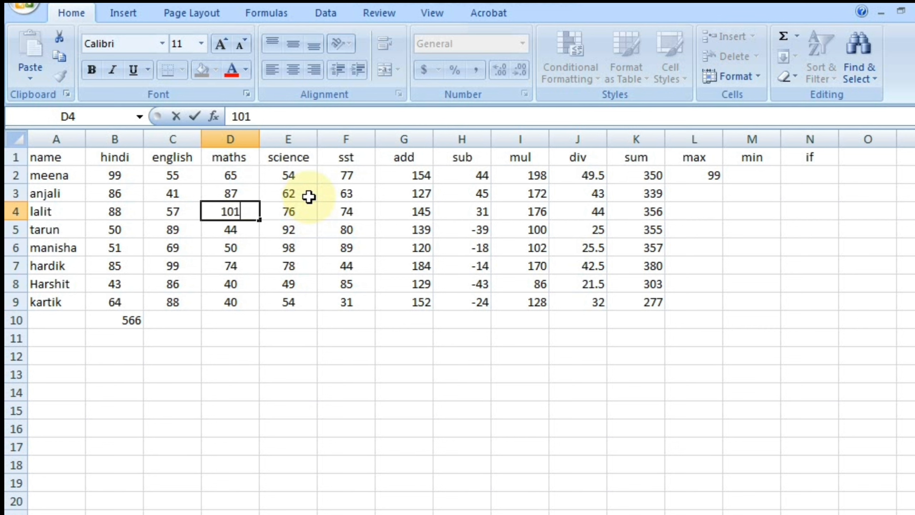
{"action": "key", "text": "Return"}
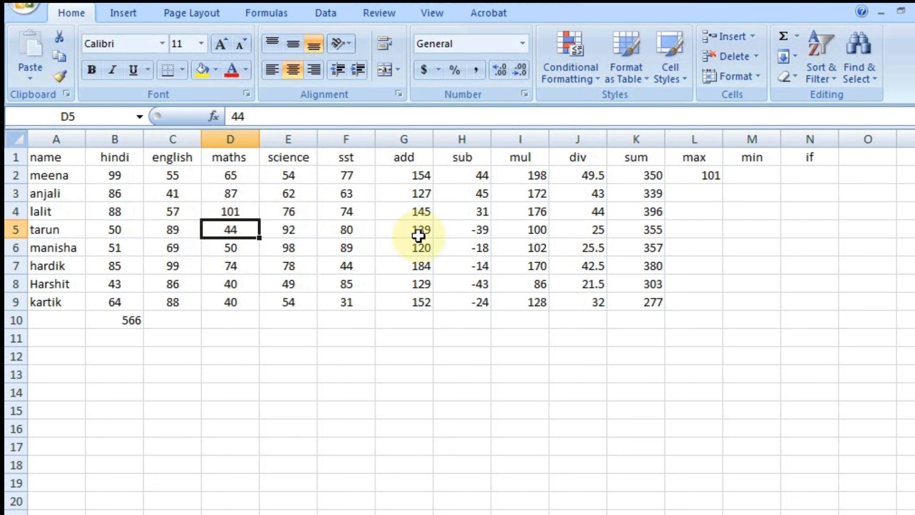
{"action": "left_click", "coordinate": [639, 172]}
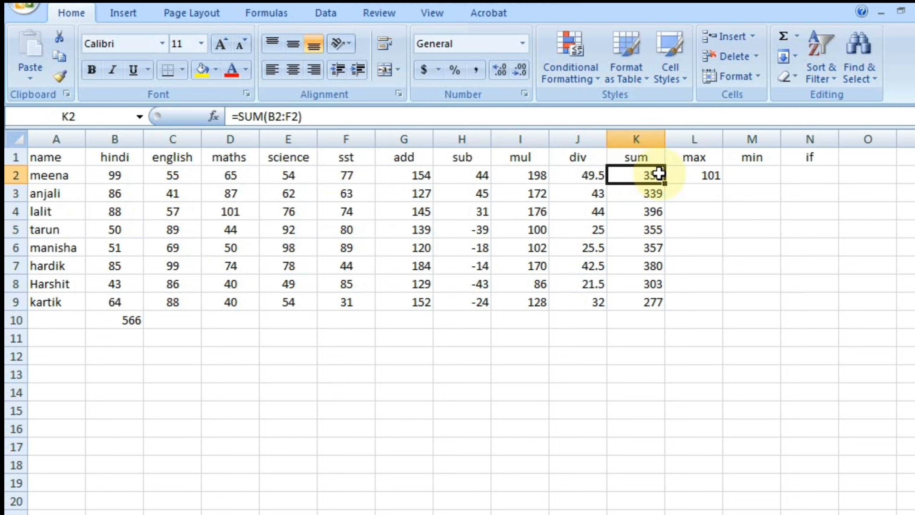
{"action": "left_click", "coordinate": [289, 173]}
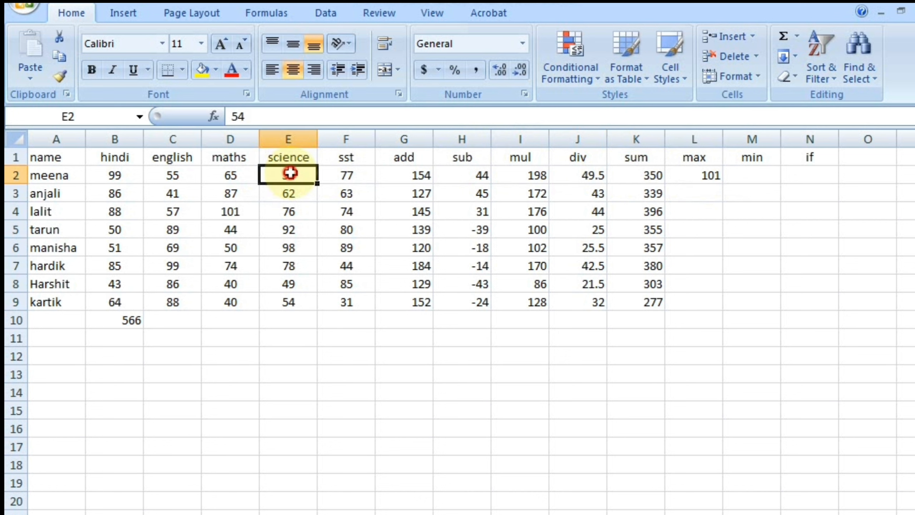
{"action": "type", "text": "64"}
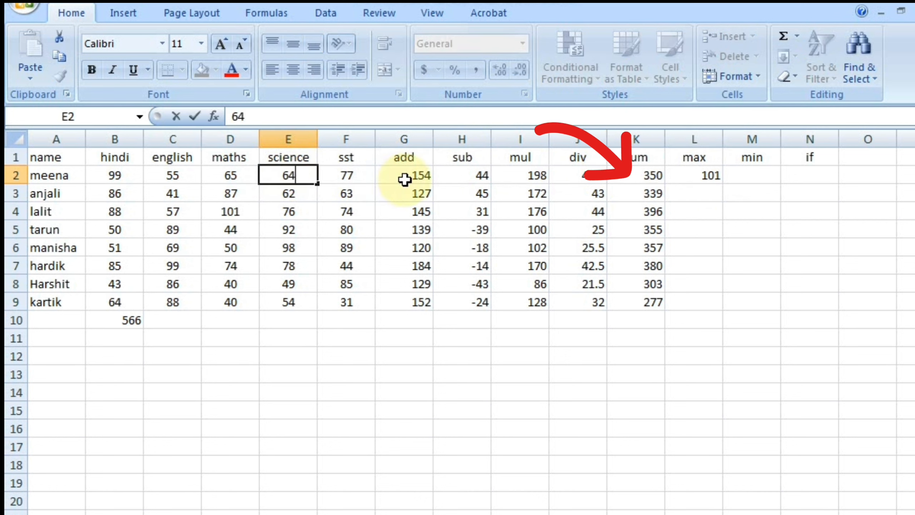
{"action": "key", "text": "Return"}
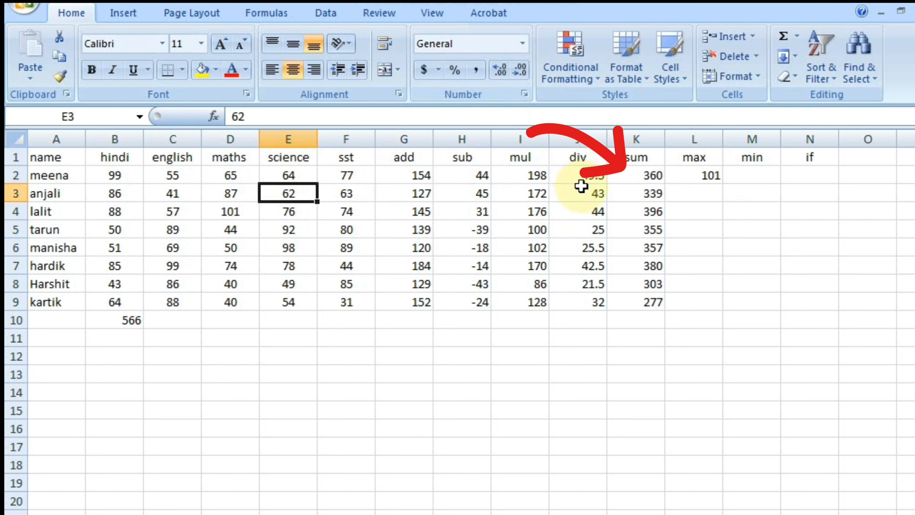
Delete the MAX formula from cell L2.
{"action": "left_click", "coordinate": [641, 175]}
{"action": "left_click", "coordinate": [702, 173]}
{"action": "key", "text": "Delete"}
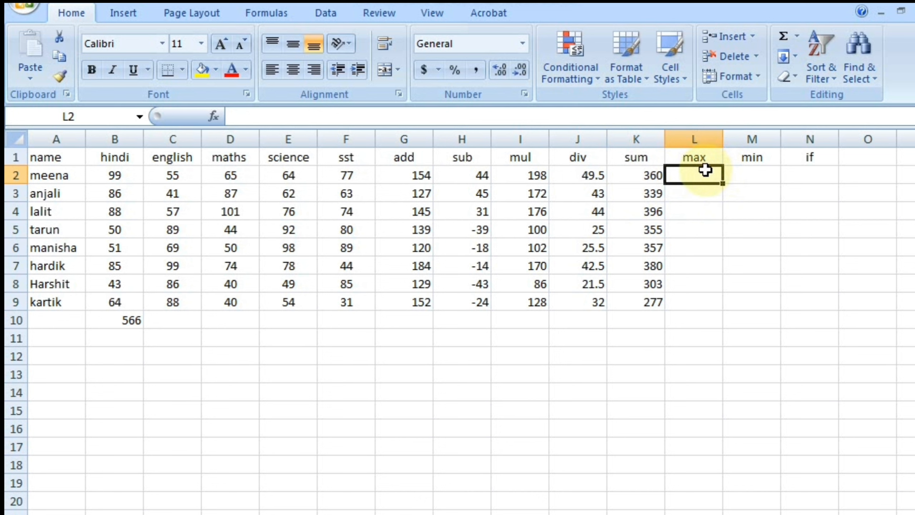
Enter the formula =MAX(B2:F2) in cell L2 to find the highest mark in the first student's row.
{"action": "left_click_drag", "start_coordinate": [117, 174], "coordinate": [338, 180]}
{"action": "left_click", "coordinate": [695, 173]}
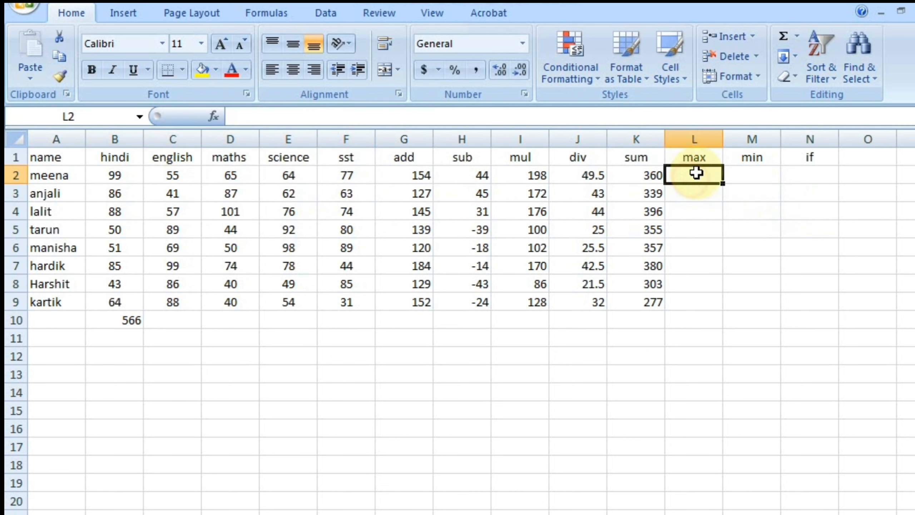
{"action": "type", "text": "=max"}
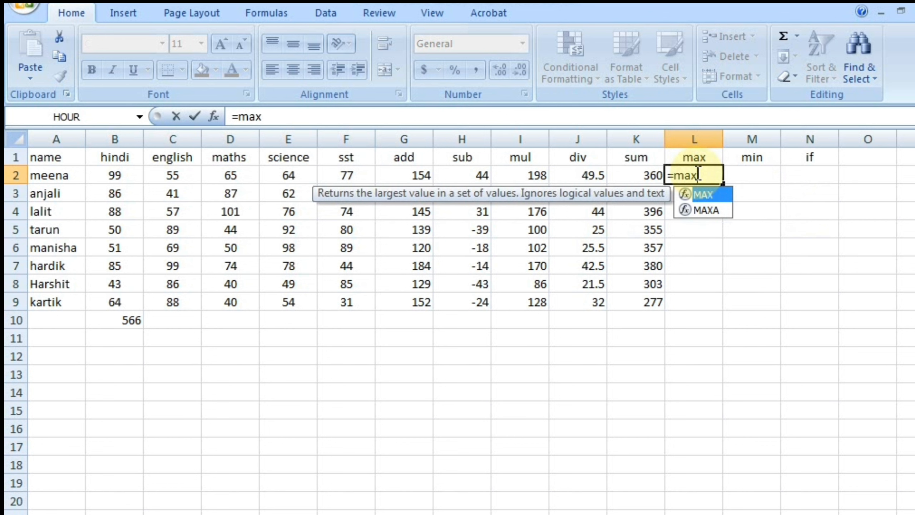
{"action": "key", "text": "Tab"}
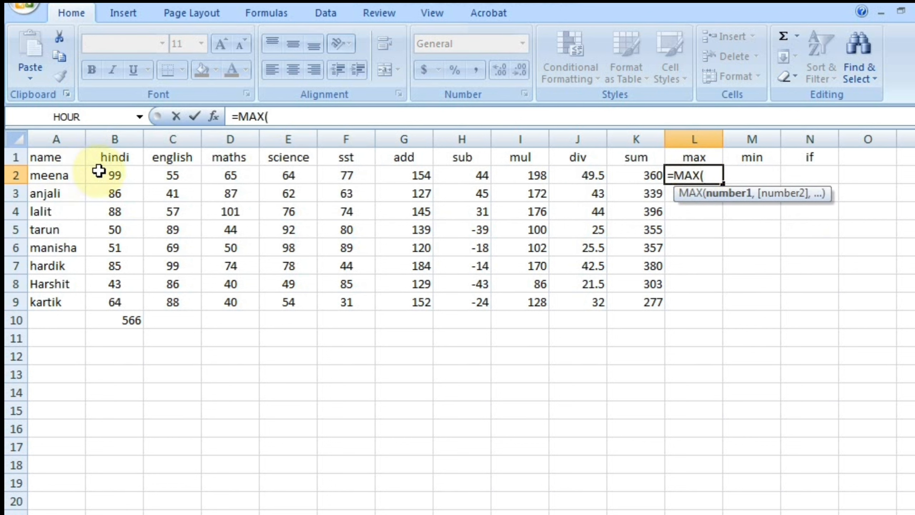
{"action": "left_click_drag", "start_coordinate": [105, 174], "coordinate": [347, 171]}
{"action": "key", "text": "Return"}
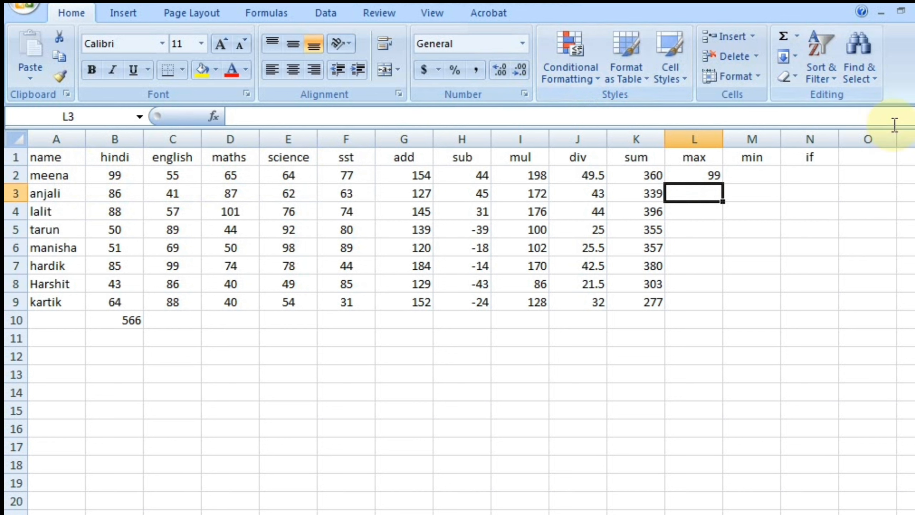
Fill the MAX formula from L2 down to L9 and check it against the marks in B7:F7.
{"action": "left_click", "coordinate": [715, 174]}
{"action": "double_click", "coordinate": [722, 183]}
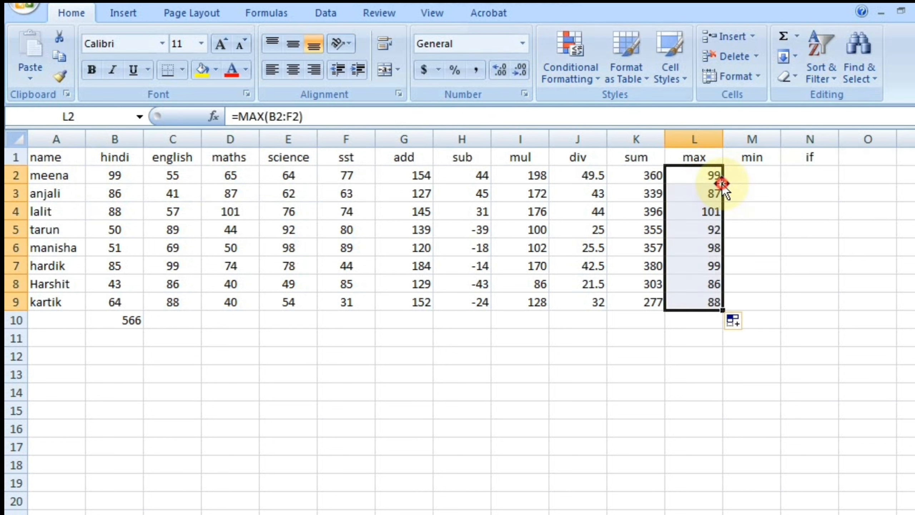
{"action": "left_click_drag", "start_coordinate": [119, 265], "coordinate": [328, 260]}
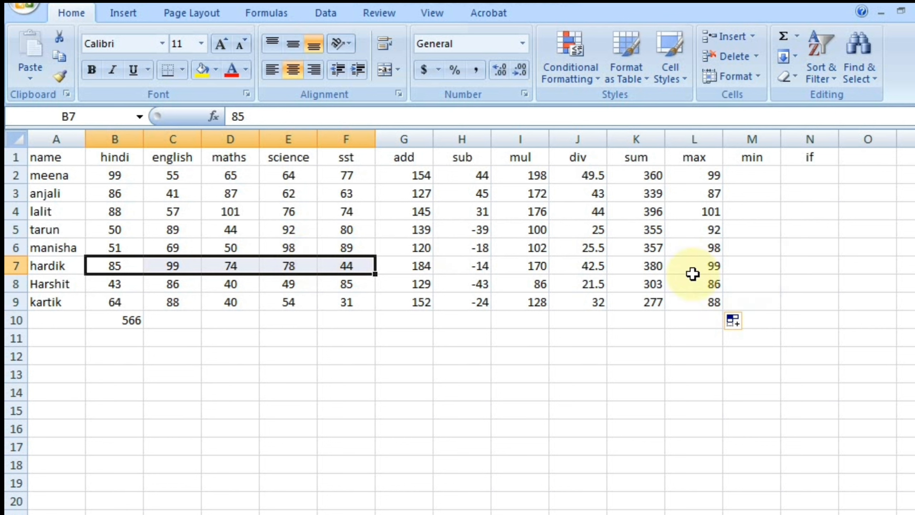
Enter the formula =MIN(B2:F2) in cell M2 to find the lowest mark in the first student's row.
{"action": "left_click", "coordinate": [760, 168]}
{"action": "type", "text": "=min"}
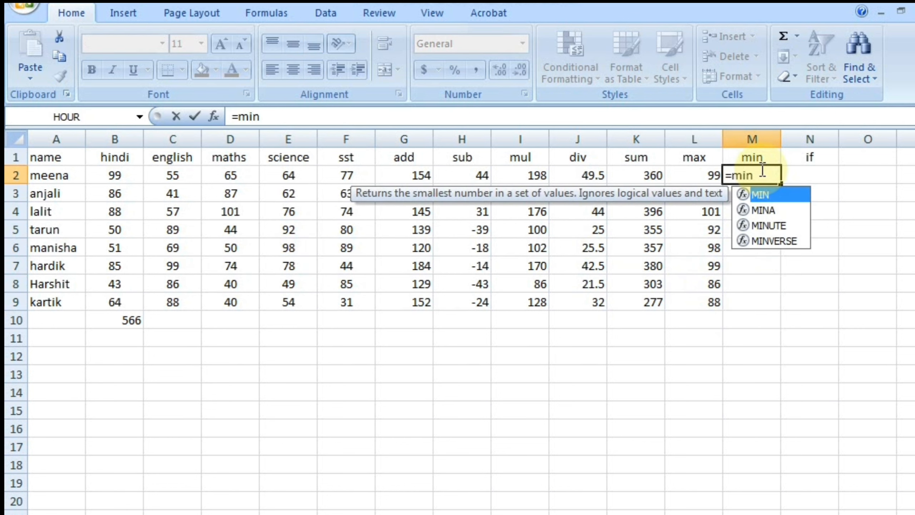
{"action": "key", "text": "Tab"}
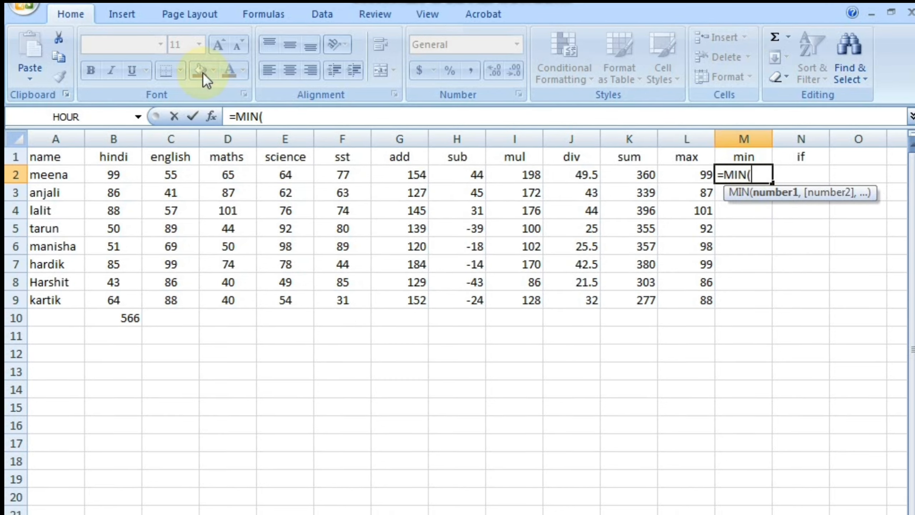
{"action": "left_click_drag", "start_coordinate": [114, 175], "coordinate": [347, 175]}
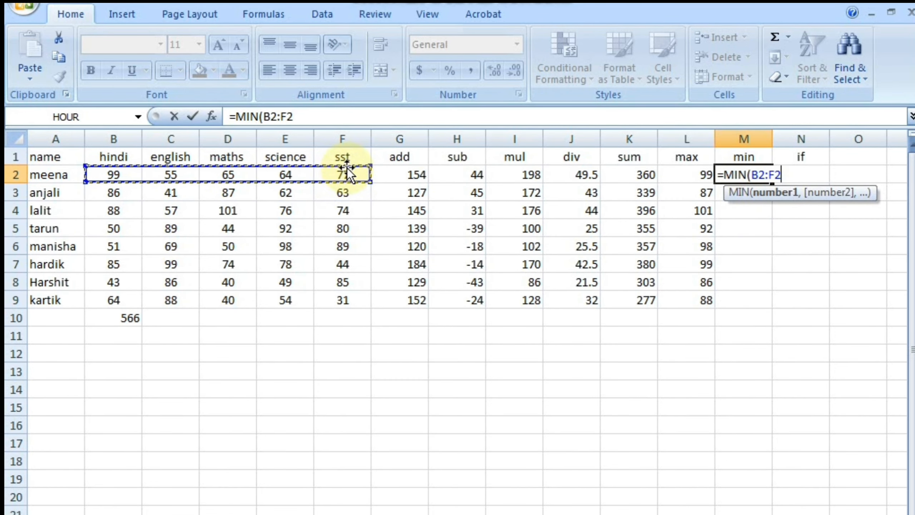
{"action": "type", "text": ")"}
{"action": "key", "text": "Return"}
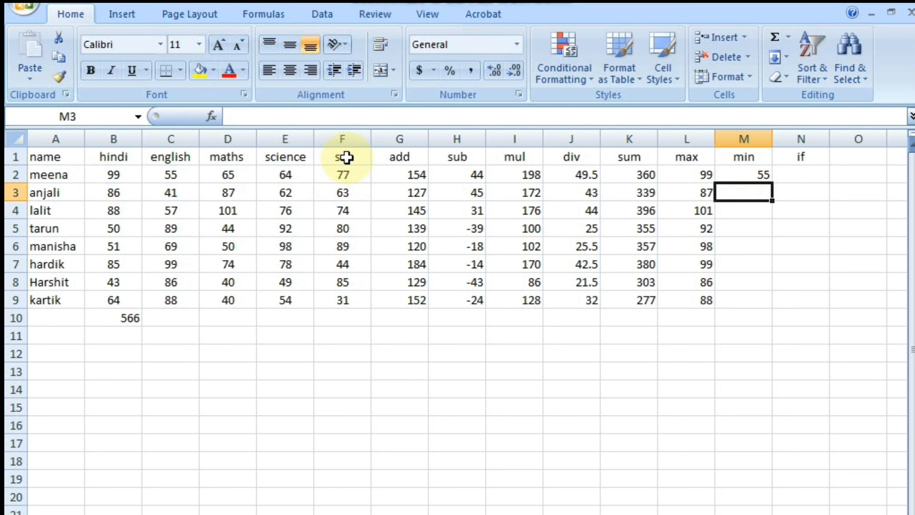
Fill the MIN formula from M2 down to M9 and check it against the marks in B9:F9.
{"action": "left_click", "coordinate": [762, 174]}
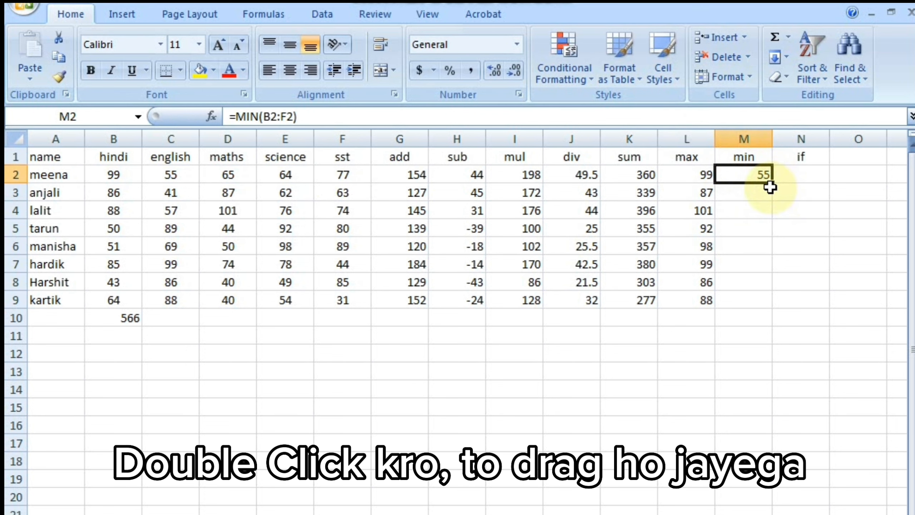
{"action": "double_click", "coordinate": [771, 184]}
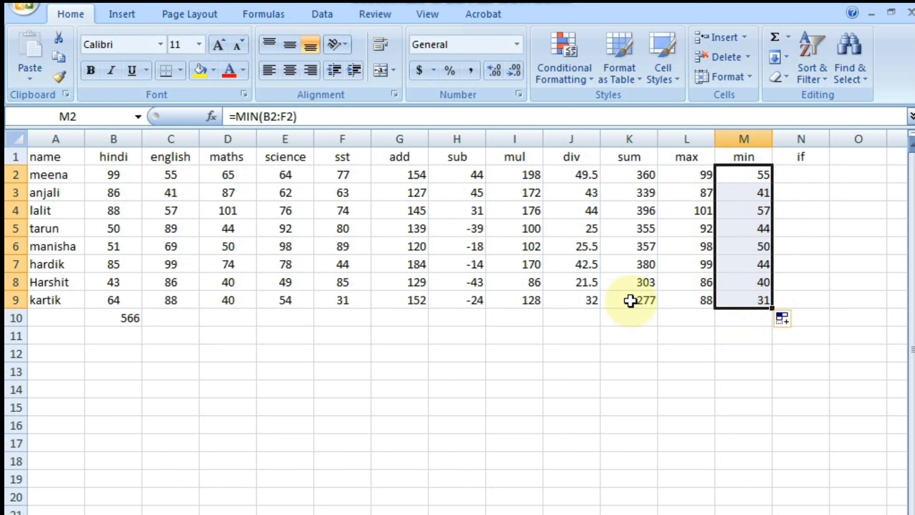
{"action": "left_click_drag", "start_coordinate": [347, 293], "coordinate": [134, 300]}
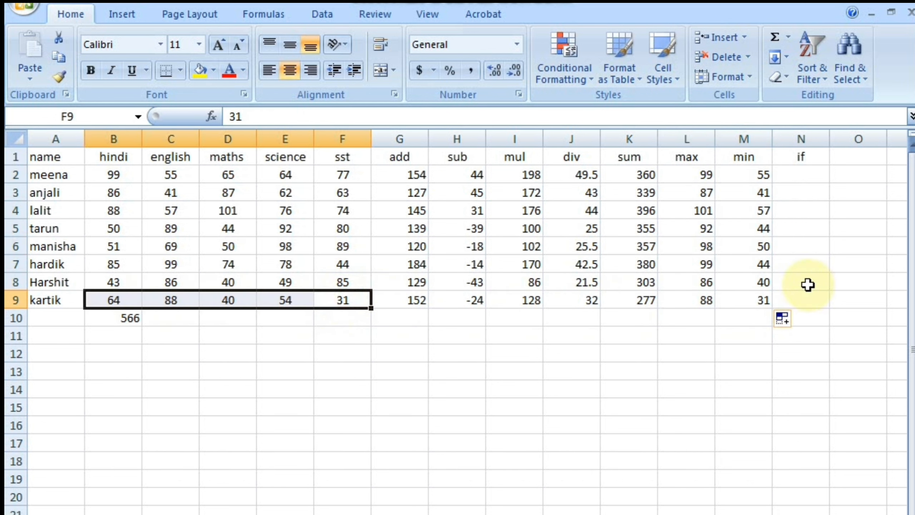
{"action": "left_click", "coordinate": [749, 298]}
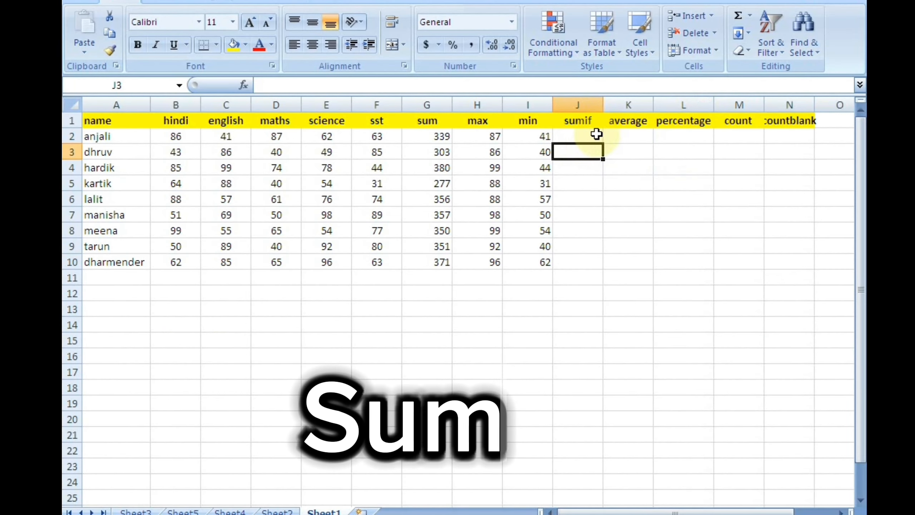
Examine the marks in B2:F2 as the range for the sumif column on Sheet1.
{"action": "left_click", "coordinate": [590, 139]}
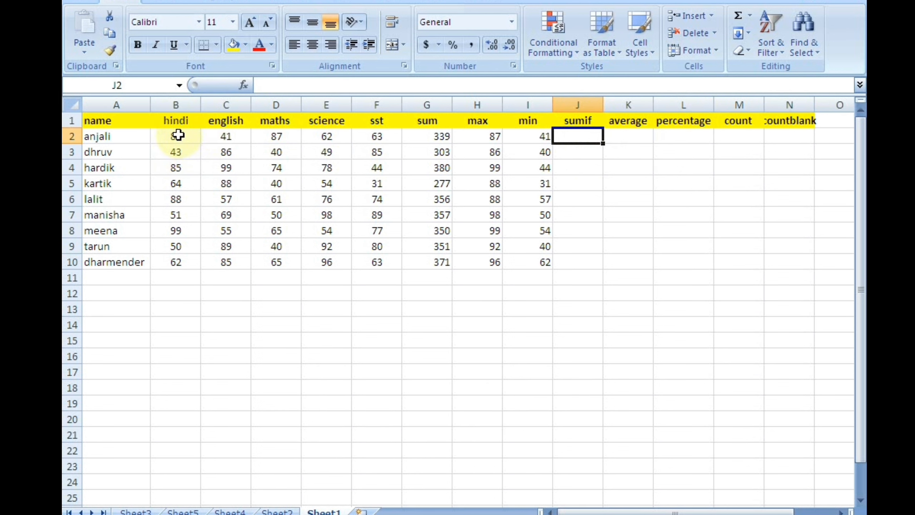
{"action": "left_click_drag", "start_coordinate": [178, 135], "coordinate": [335, 136]}
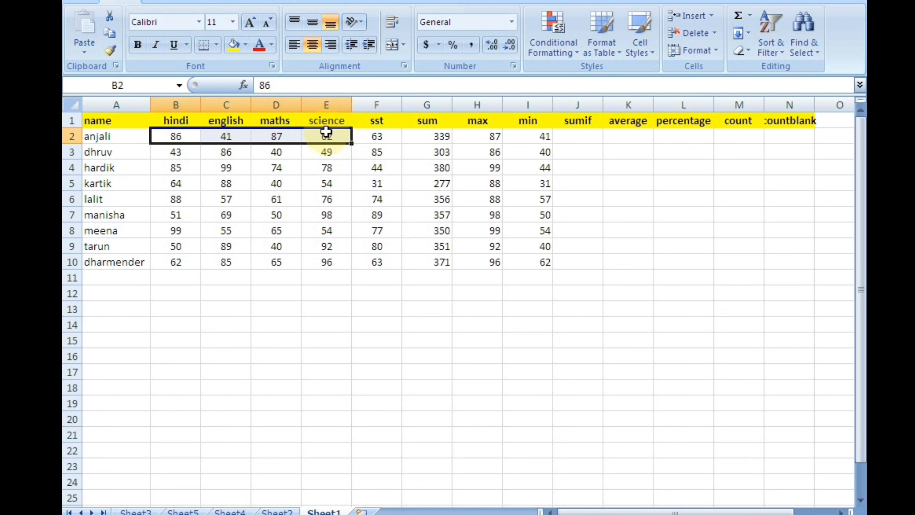
{"action": "left_click", "coordinate": [590, 137]}
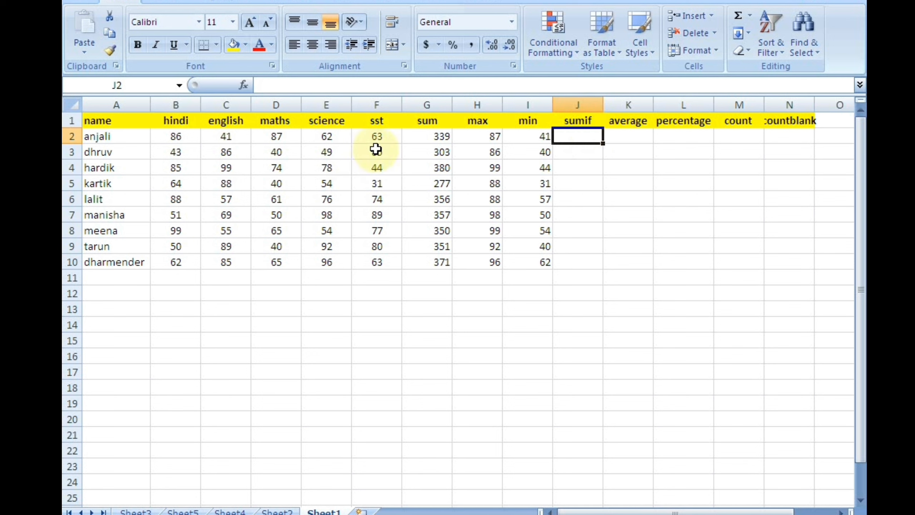
{"action": "left_click", "coordinate": [383, 137]}
{"action": "left_click_drag", "start_coordinate": [383, 136], "coordinate": [193, 134]}
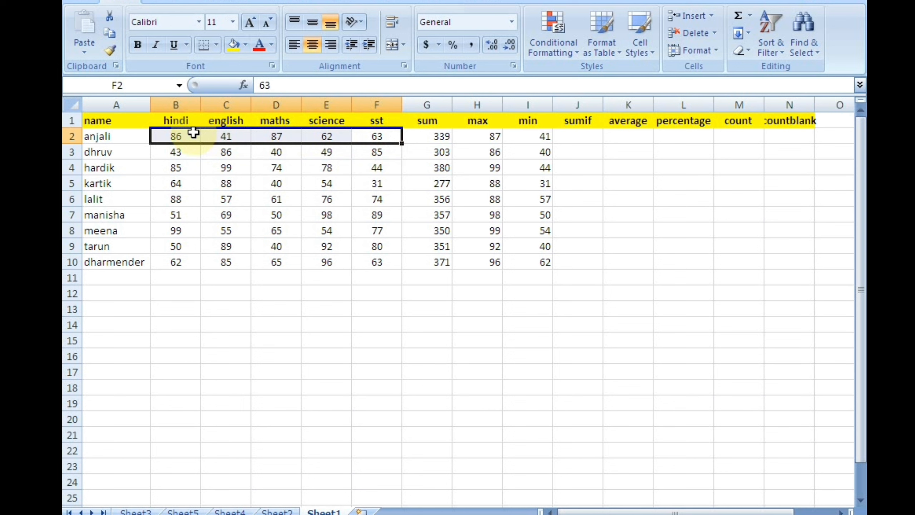
{"action": "left_click", "coordinate": [275, 169]}
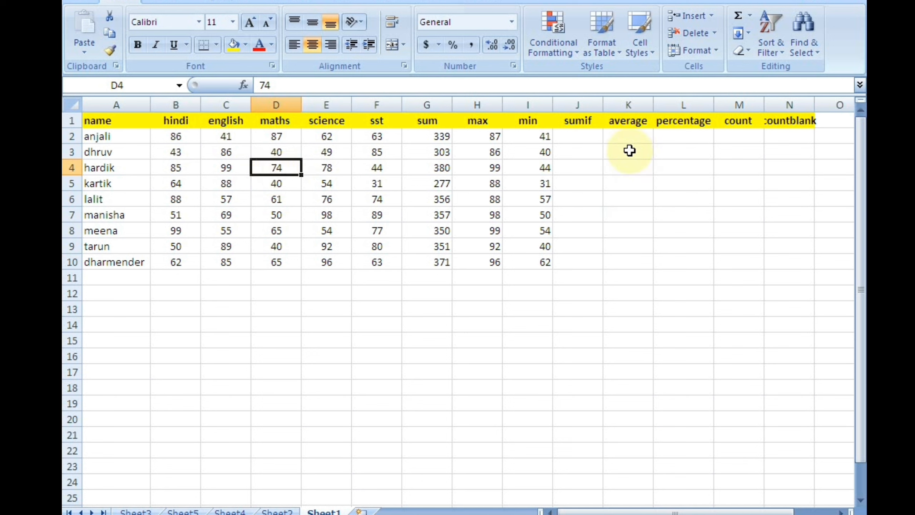
Enter the formula =SUMIF(B2:F2,">50") in cell J2 to add only the marks above 50.
{"action": "left_click", "coordinate": [577, 134]}
{"action": "type", "text": "="}
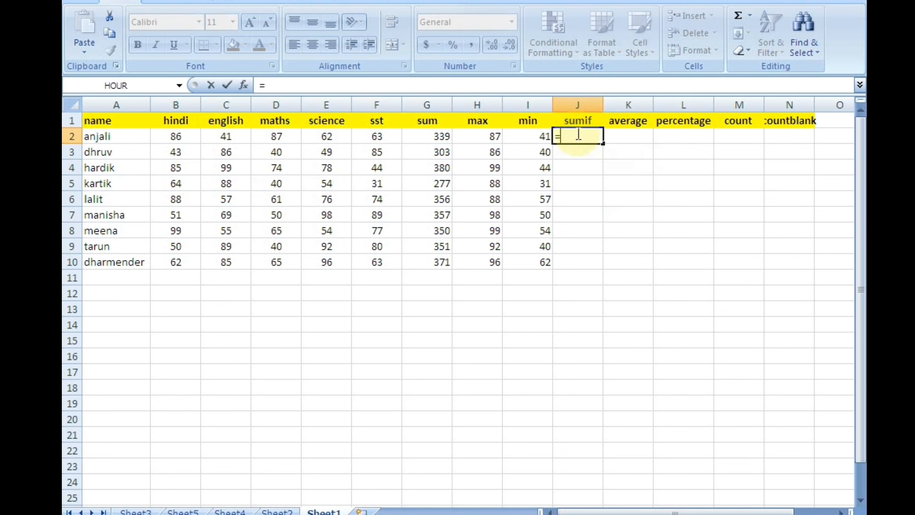
{"action": "type", "text": "sumi"}
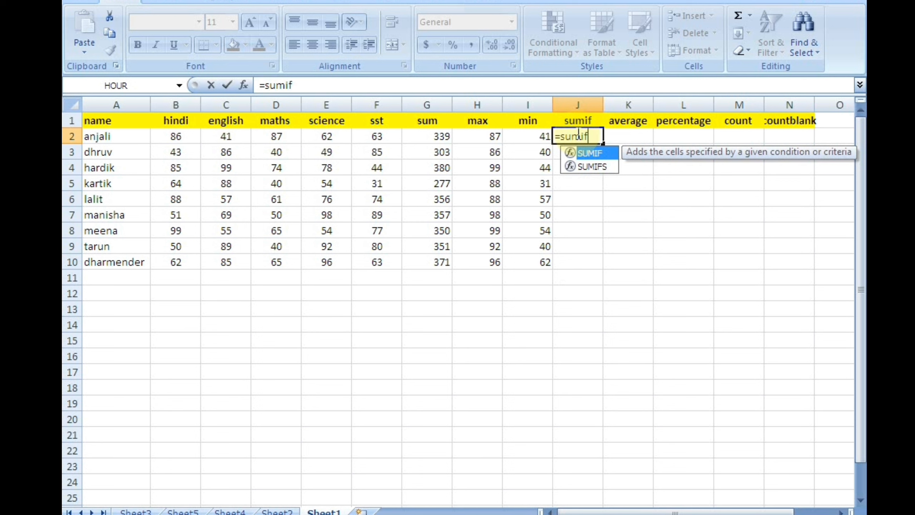
{"action": "type", "text": "f"}
{"action": "key", "text": "Tab"}
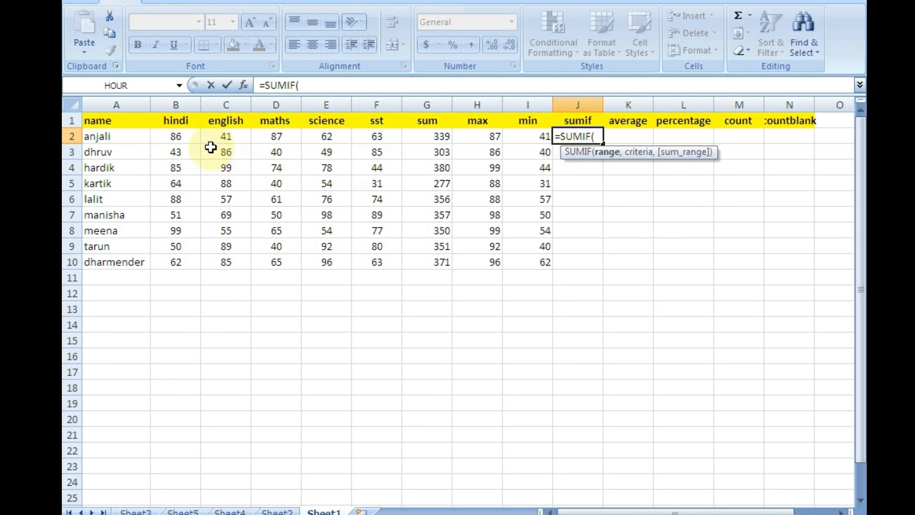
{"action": "left_click_drag", "start_coordinate": [176, 137], "coordinate": [384, 137]}
{"action": "type", "text": ","}
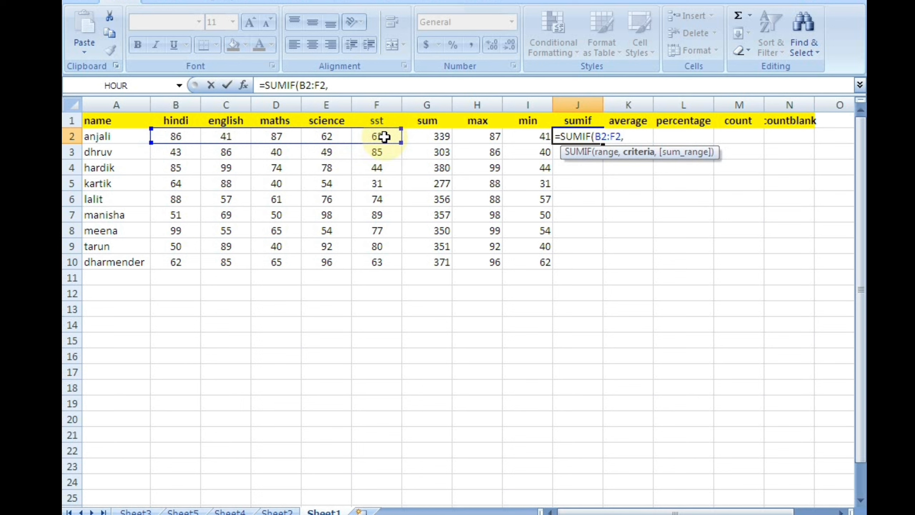
{"action": "type", "text": "\""}
{"action": "type", "text": ">50"}
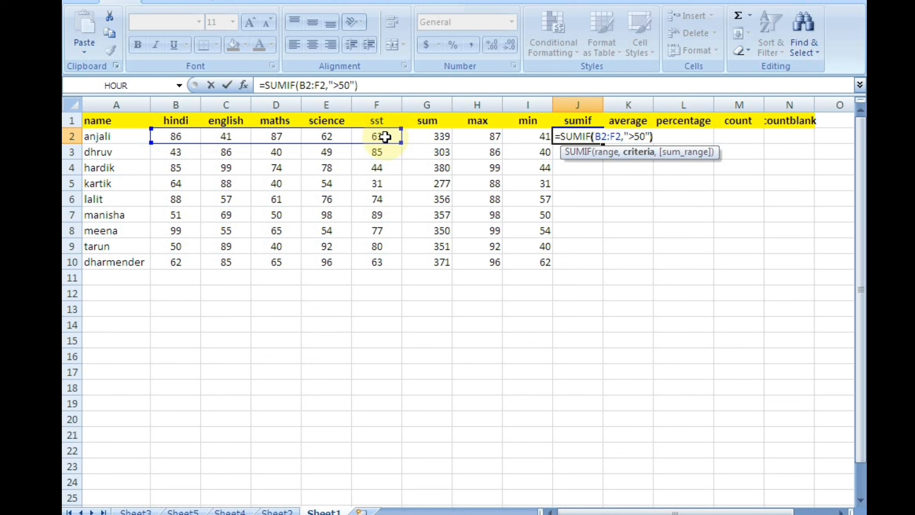
{"action": "key", "text": "Return"}
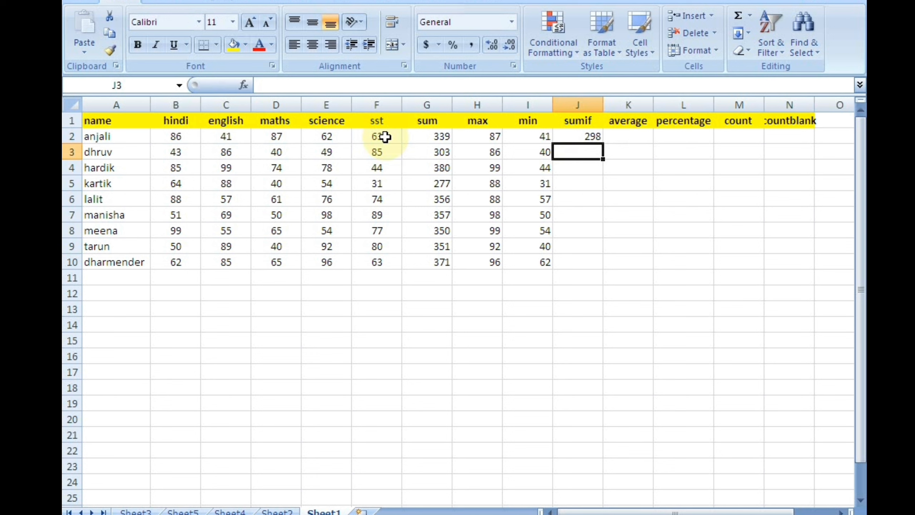
Check the individual marks in B2 through F2 against the SUMIF condition of greater than 50.
{"action": "key", "text": "Up"}
{"action": "left_click", "coordinate": [223, 136]}
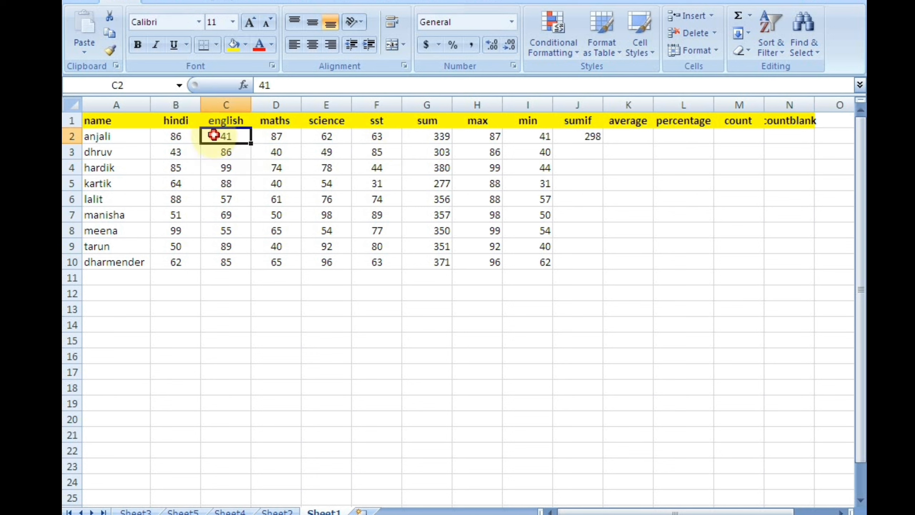
{"action": "left_click", "coordinate": [176, 138]}
{"action": "left_click", "coordinate": [274, 137]}
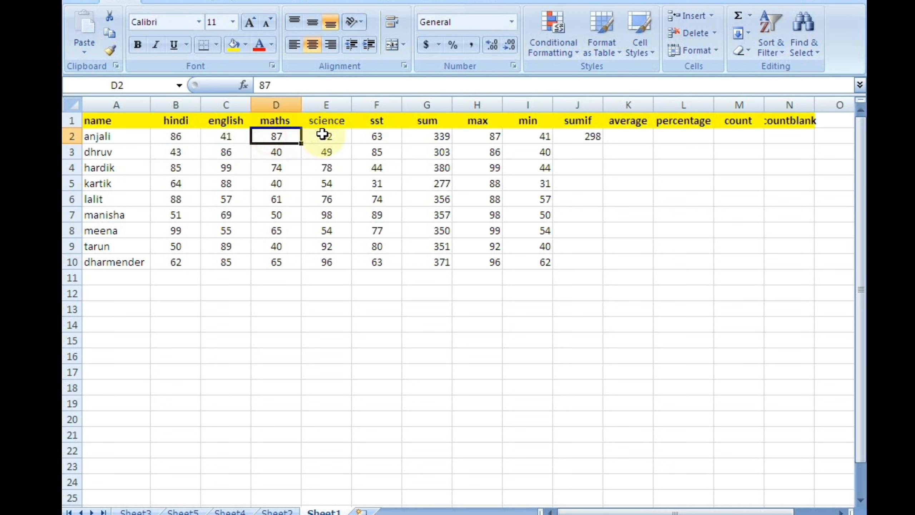
{"action": "left_click", "coordinate": [322, 135]}
{"action": "left_click", "coordinate": [373, 140]}
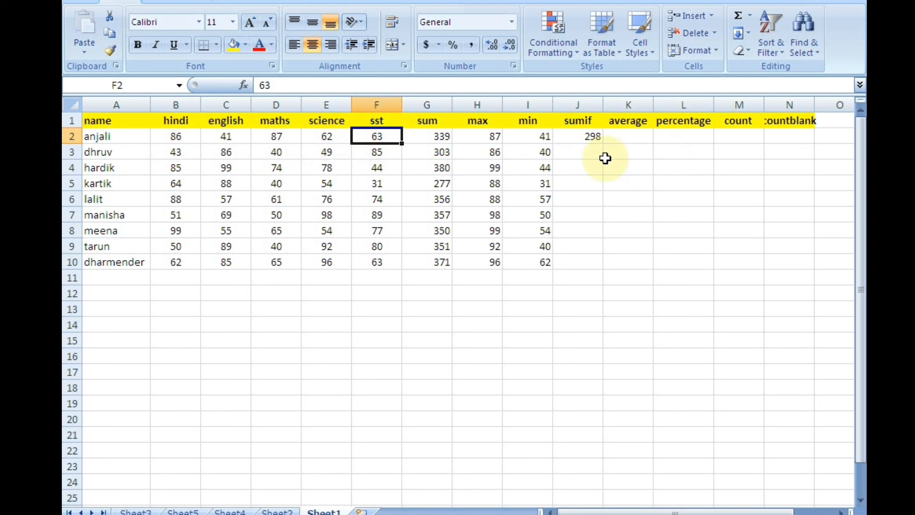
Change the maths mark in D2 to 49 and the hindi mark in B2 to 47 to test the SUMIF formula.
{"action": "left_click", "coordinate": [271, 134]}
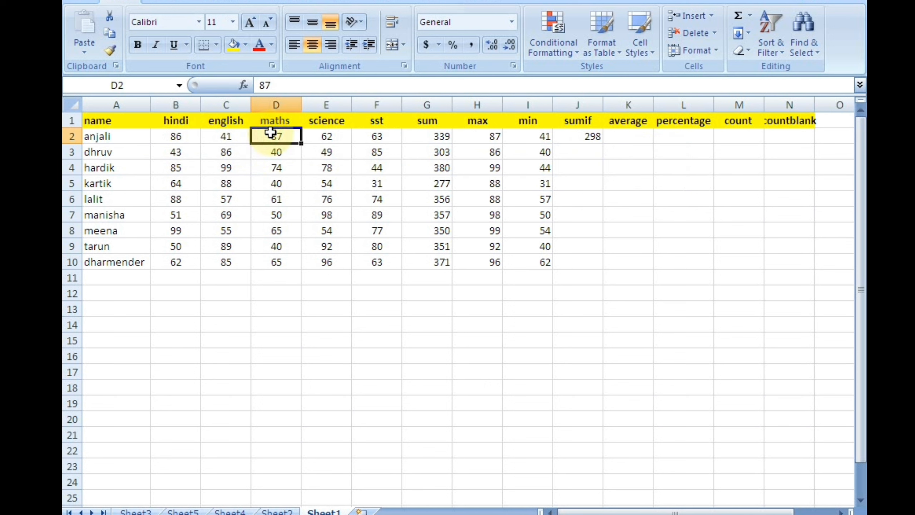
{"action": "type", "text": "49"}
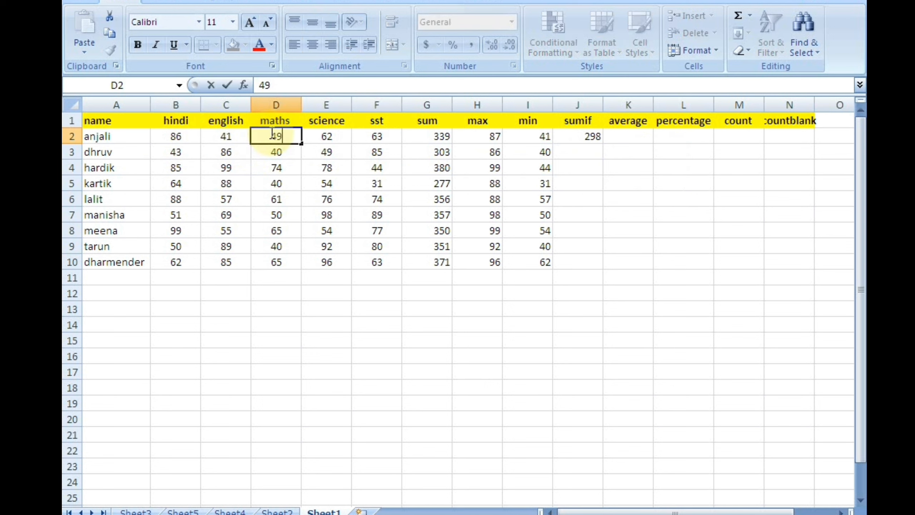
{"action": "key", "text": "Return"}
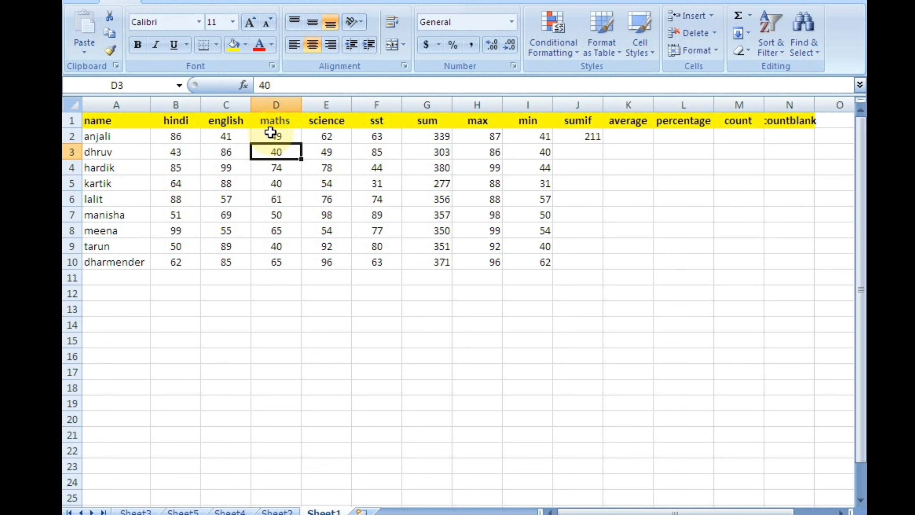
{"action": "left_click", "coordinate": [192, 135]}
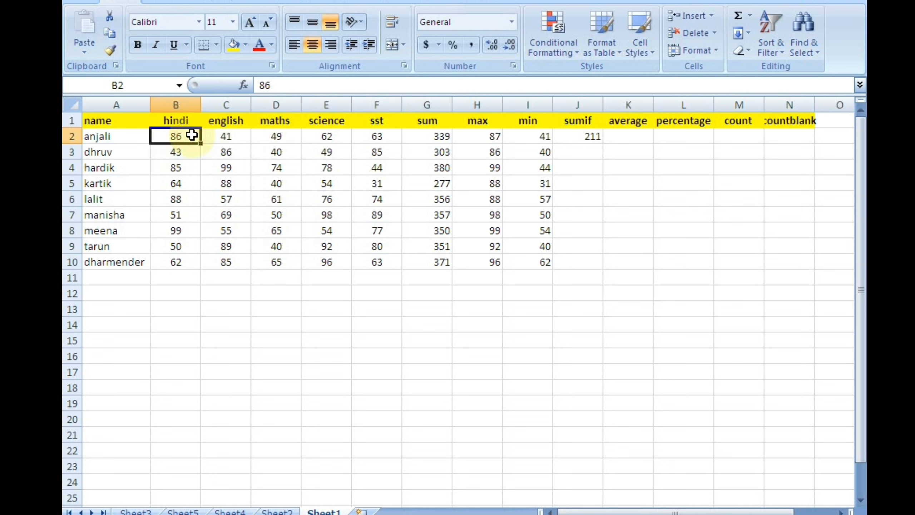
{"action": "type", "text": "47"}
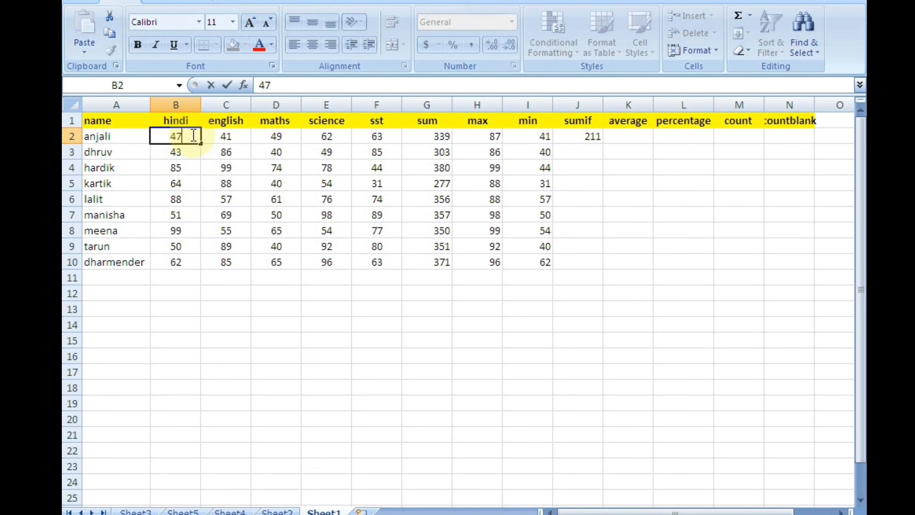
{"action": "key", "text": "Return"}
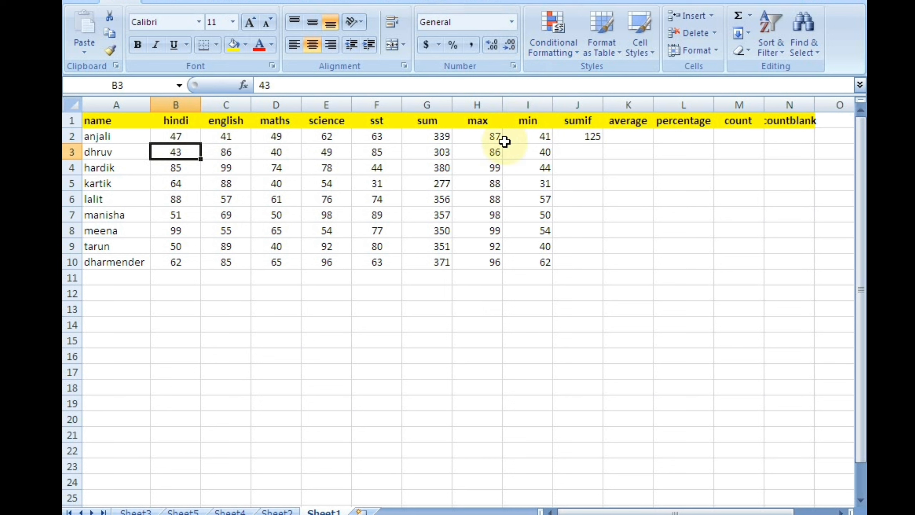
{"action": "left_click", "coordinate": [273, 134]}
{"action": "left_click", "coordinate": [347, 133]}
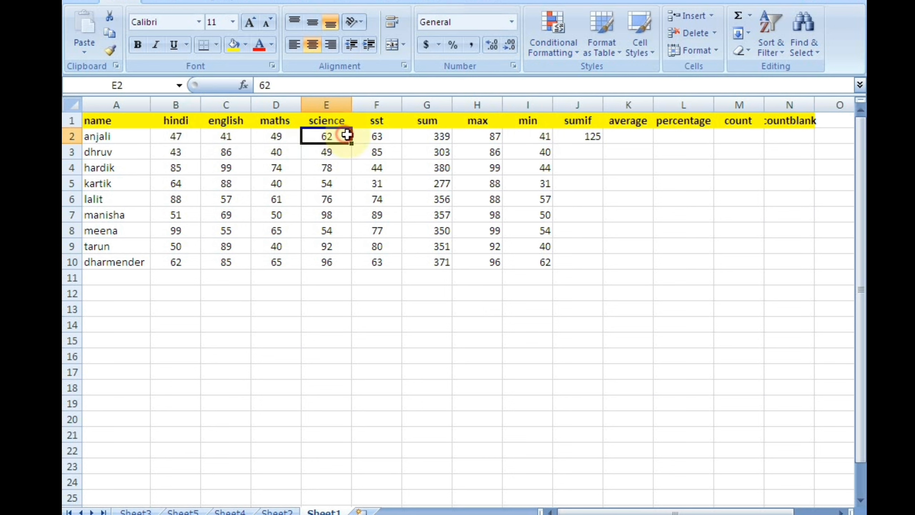
Change the SUMIF criterion in cell J2 to "<50" so only the marks below 50 are added.
{"action": "left_click", "coordinate": [383, 133]}
{"action": "left_click", "coordinate": [602, 141]}
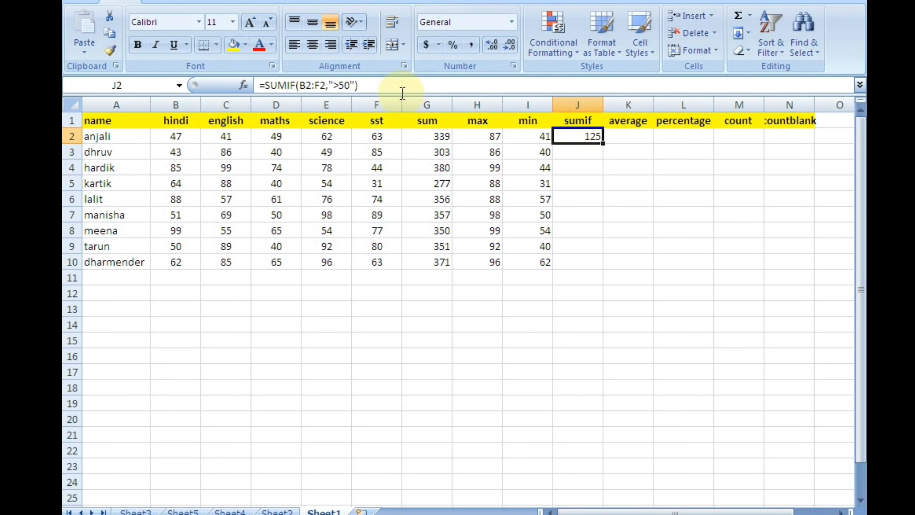
{"action": "left_click", "coordinate": [340, 86]}
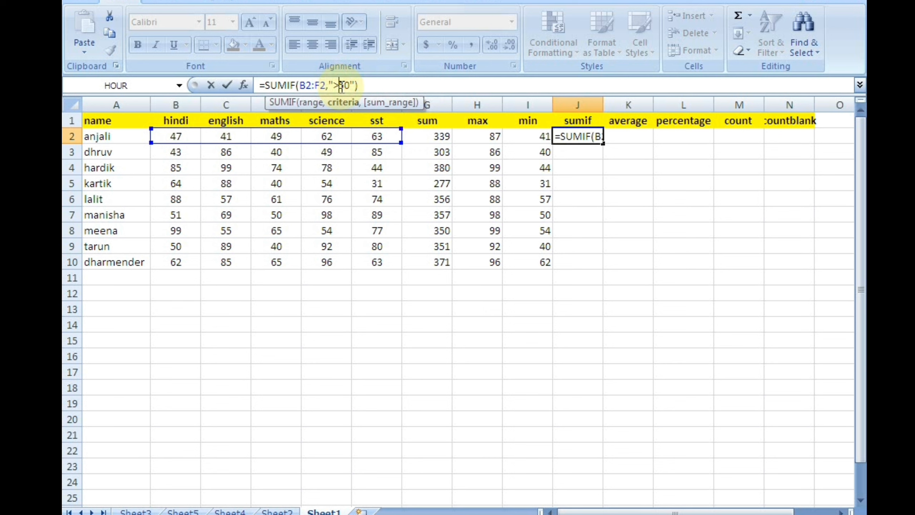
{"action": "key", "text": "BackSpace"}
{"action": "type", "text": "<"}
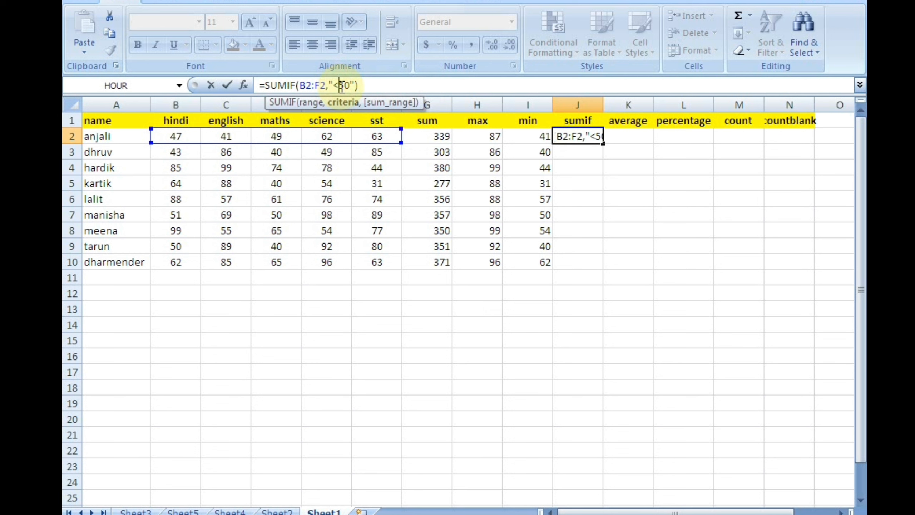
{"action": "key", "text": "Return"}
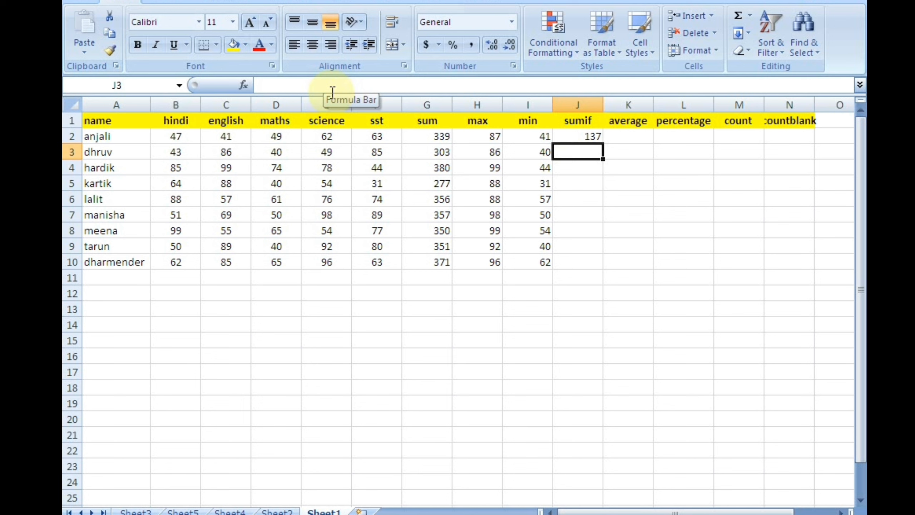
Clear the SUMIF formula from cell J2.
{"action": "key", "text": "Up"}
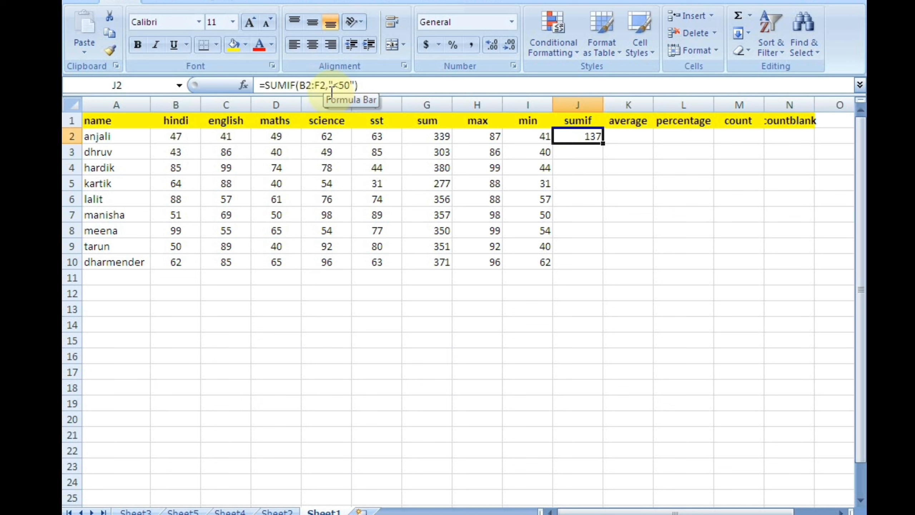
{"action": "key", "text": "Up"}
{"action": "key", "text": "Down"}
{"action": "key", "text": "Delete"}
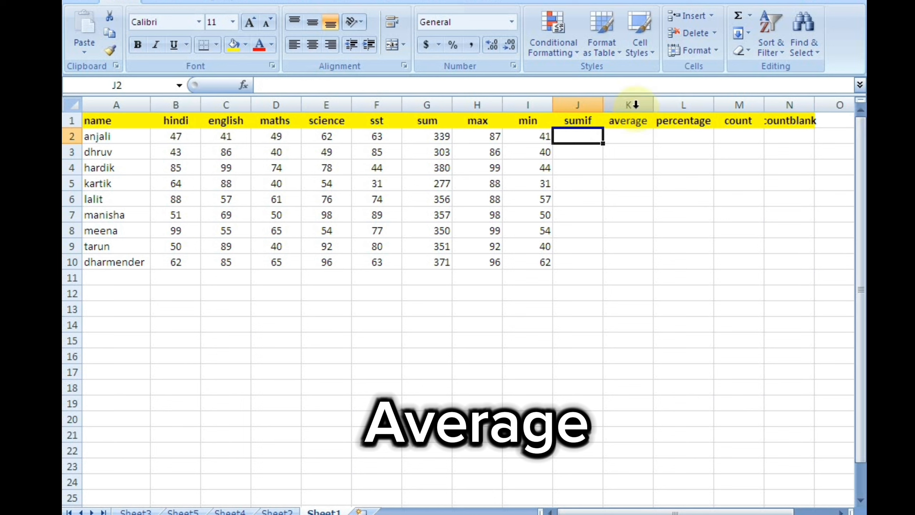
Enter =AVERAGE(B2:F2) in cell K2 and fill it down the average column to K10.
{"action": "left_click", "coordinate": [630, 136]}
{"action": "left_click", "coordinate": [660, 136]}
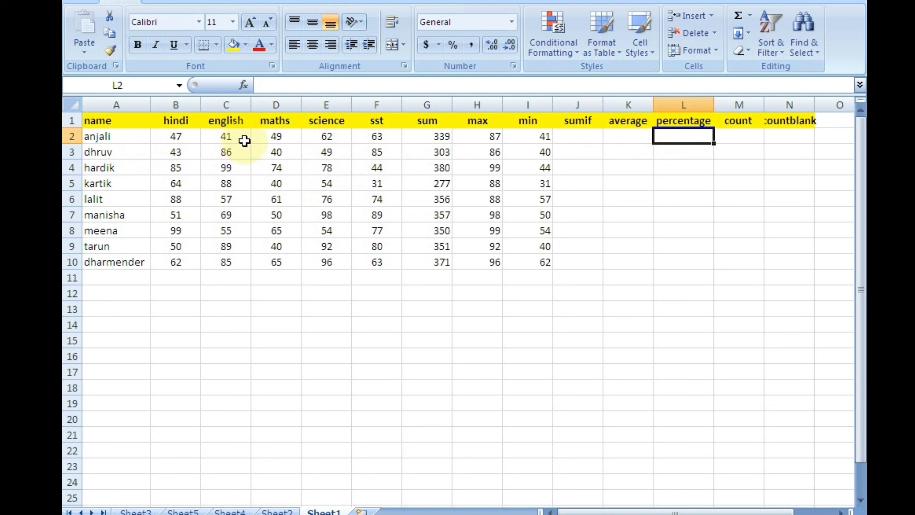
{"action": "left_click", "coordinate": [633, 138]}
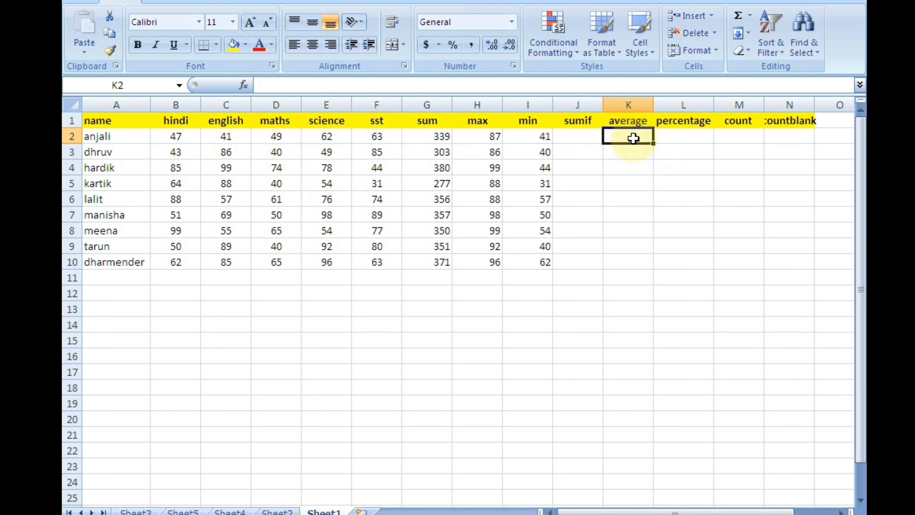
{"action": "type", "text": "=aver"}
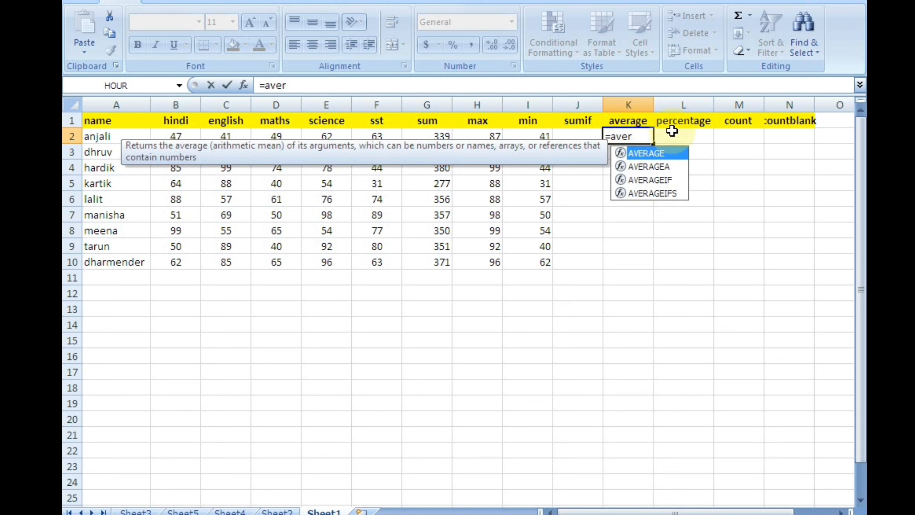
{"action": "double_click", "coordinate": [672, 154]}
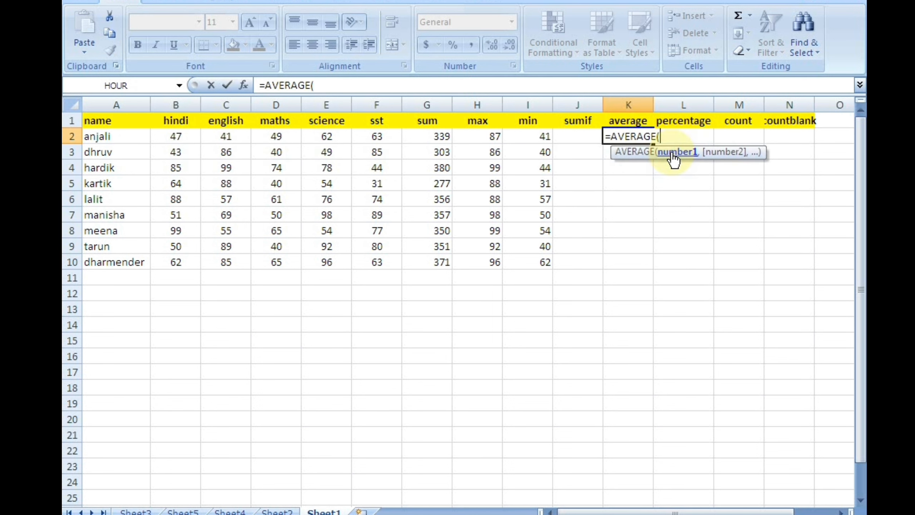
{"action": "left_click_drag", "start_coordinate": [191, 136], "coordinate": [375, 136]}
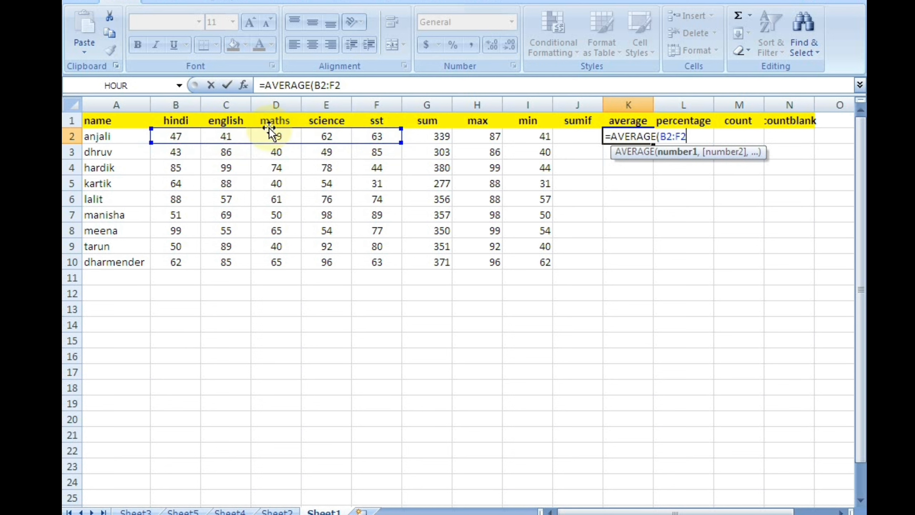
{"action": "type", "text": ")"}
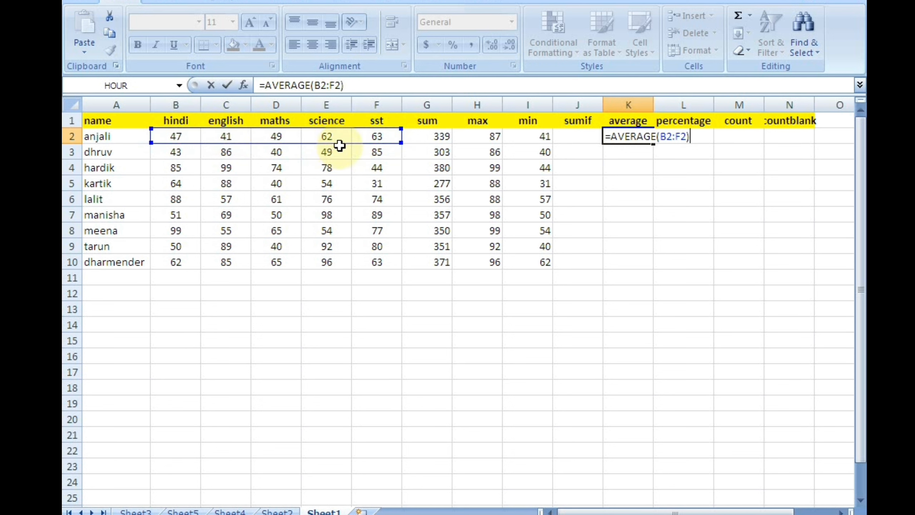
{"action": "key", "text": "Return"}
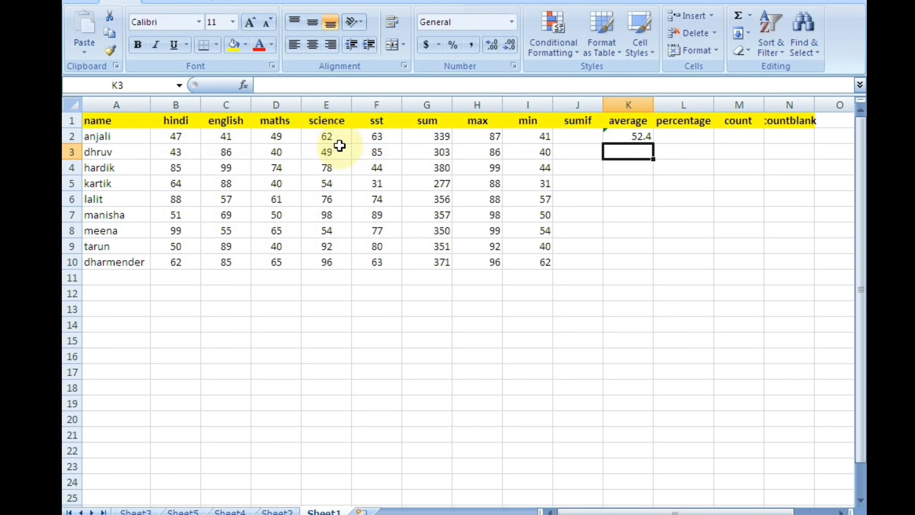
{"action": "left_click", "coordinate": [615, 138]}
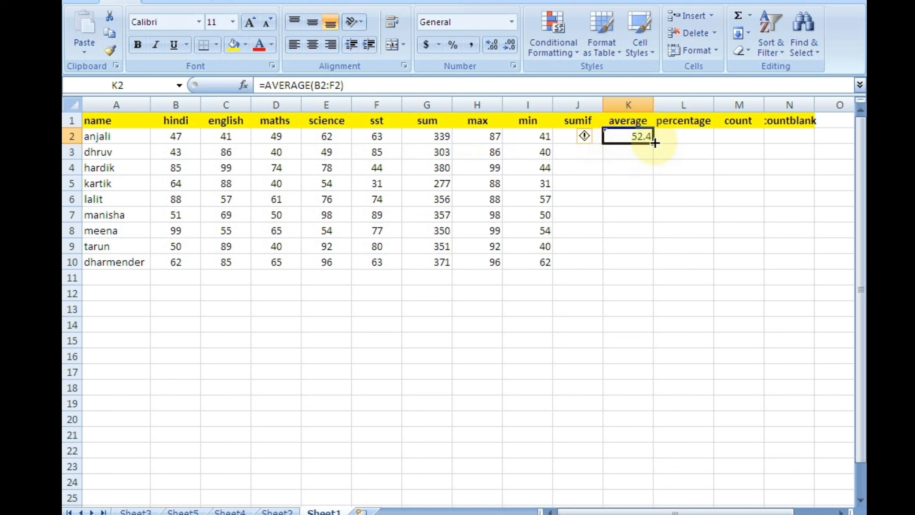
{"action": "left_click_drag", "start_coordinate": [654, 143], "coordinate": [655, 271]}
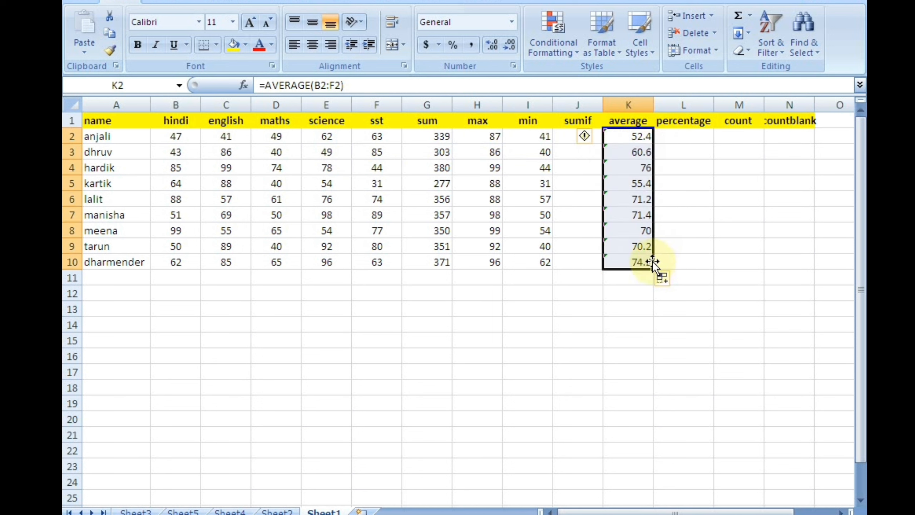
Enter the percentage formula =G2/500*100 in cell L2, based on the sum column.
{"action": "left_click", "coordinate": [667, 135]}
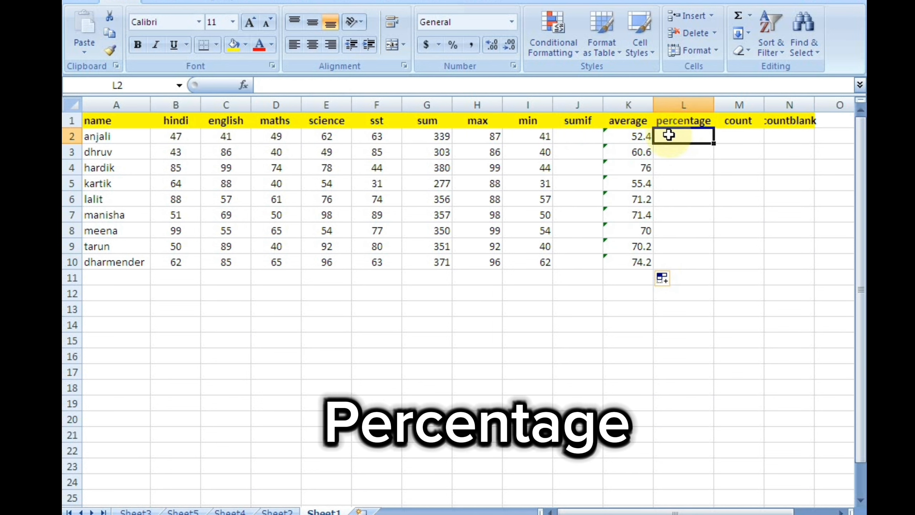
{"action": "left_click_drag", "start_coordinate": [433, 136], "coordinate": [437, 238]}
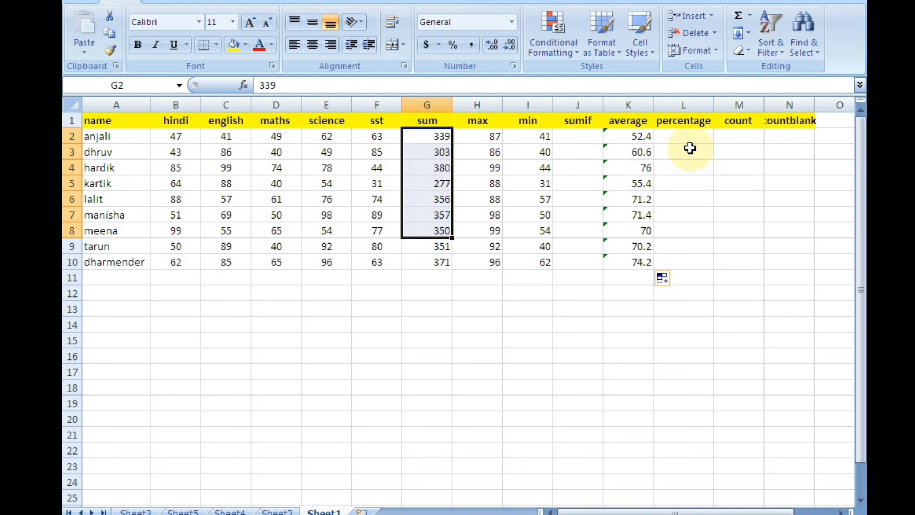
{"action": "left_click", "coordinate": [684, 136]}
{"action": "type", "text": "="}
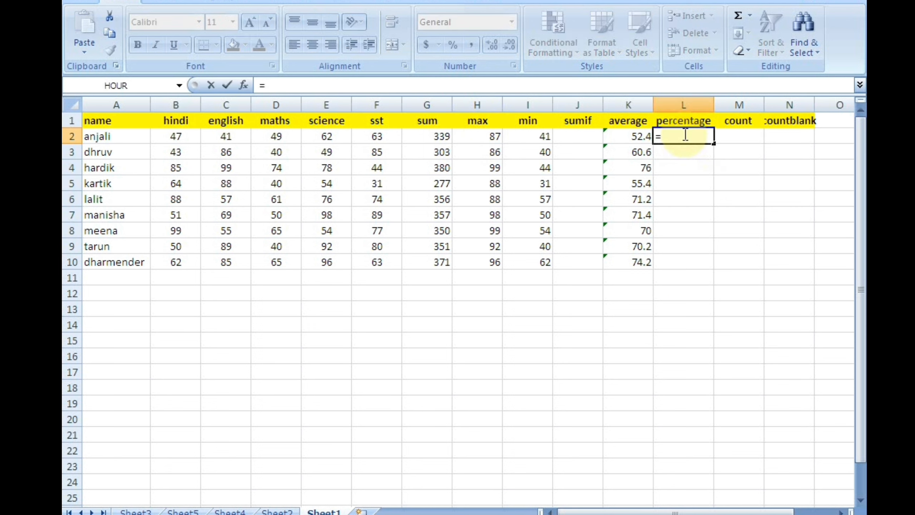
{"action": "left_click", "coordinate": [420, 135]}
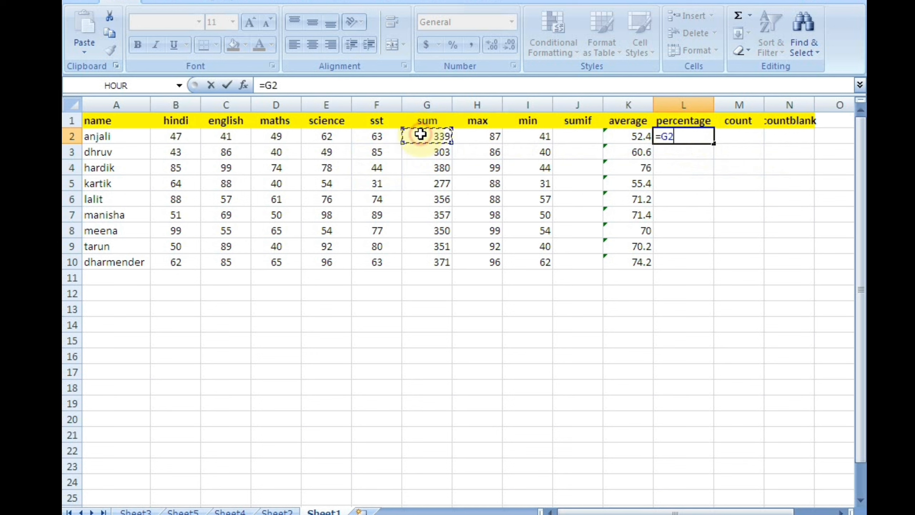
{"action": "type", "text": "/"}
{"action": "type", "text": "500"}
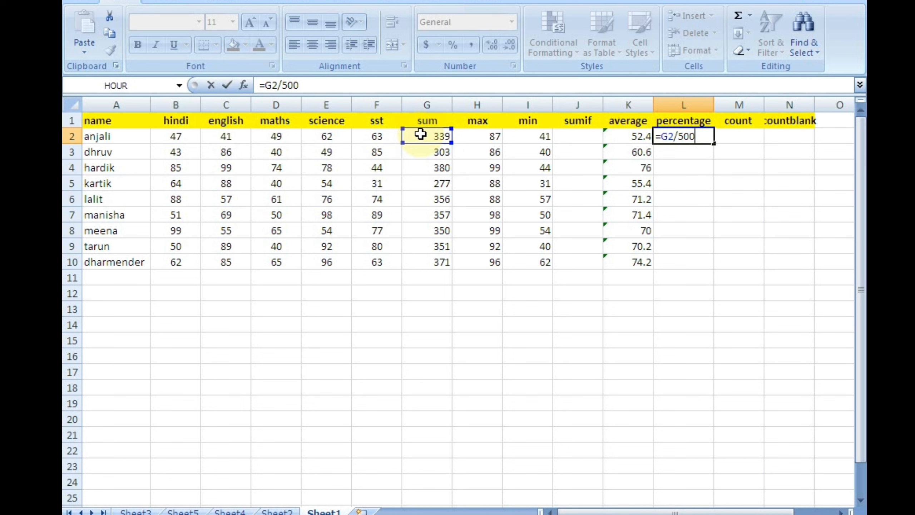
{"action": "type", "text": "*100"}
{"action": "key", "text": "Return"}
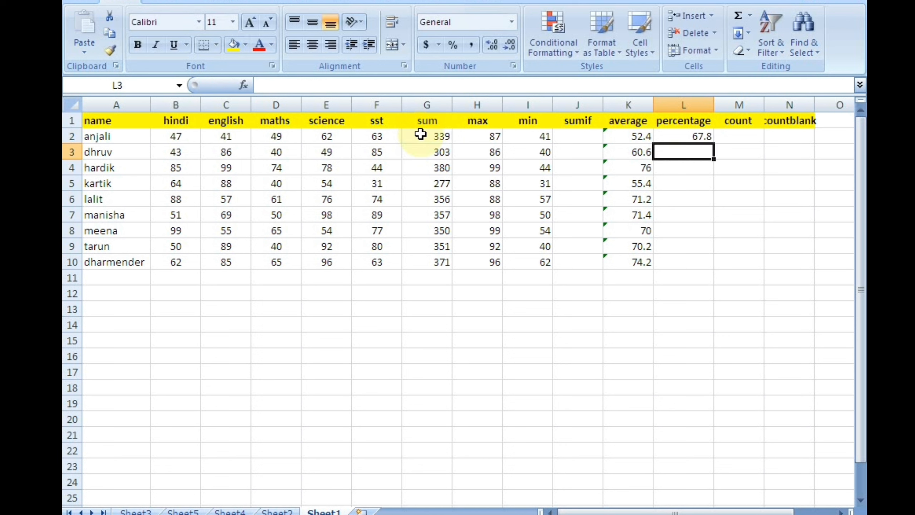
Enter the shorter percentage formula =G2/5 in cell L3.
{"action": "type", "text": "="}
{"action": "left_click", "coordinate": [442, 137]}
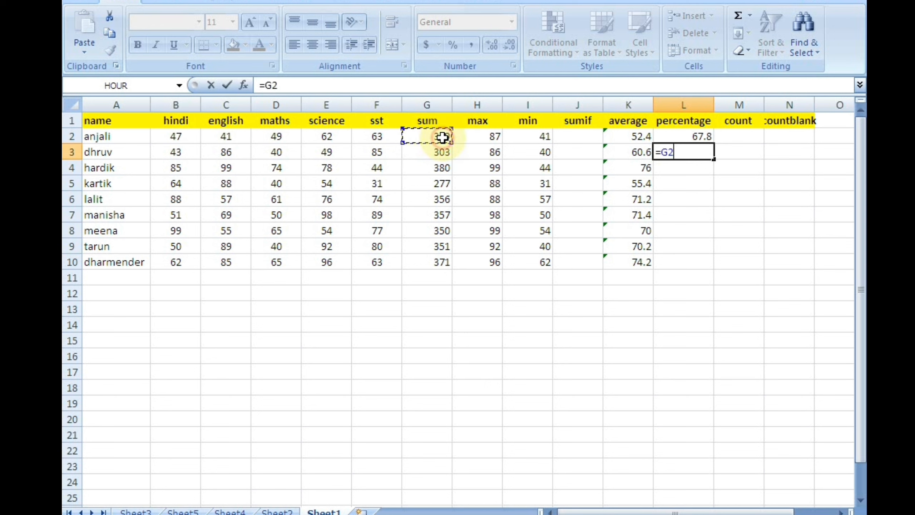
{"action": "type", "text": "/"}
{"action": "type", "text": "5"}
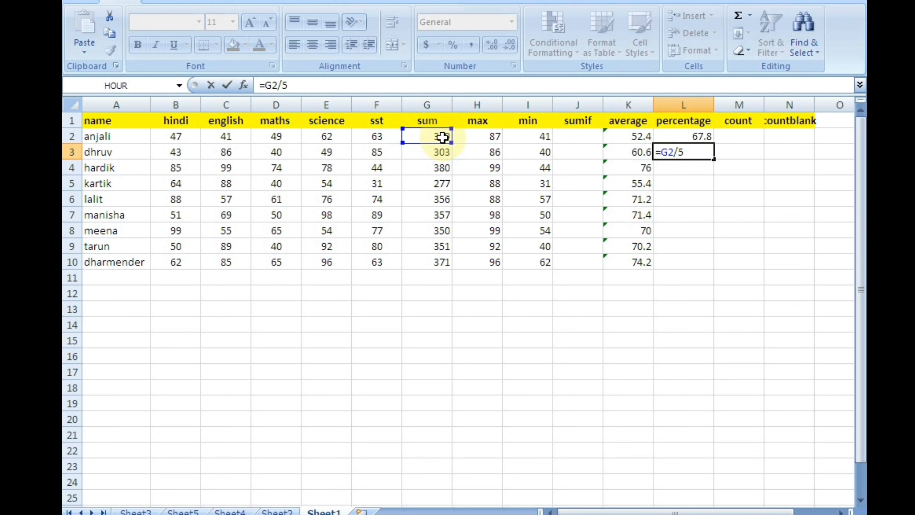
{"action": "key", "text": "Return"}
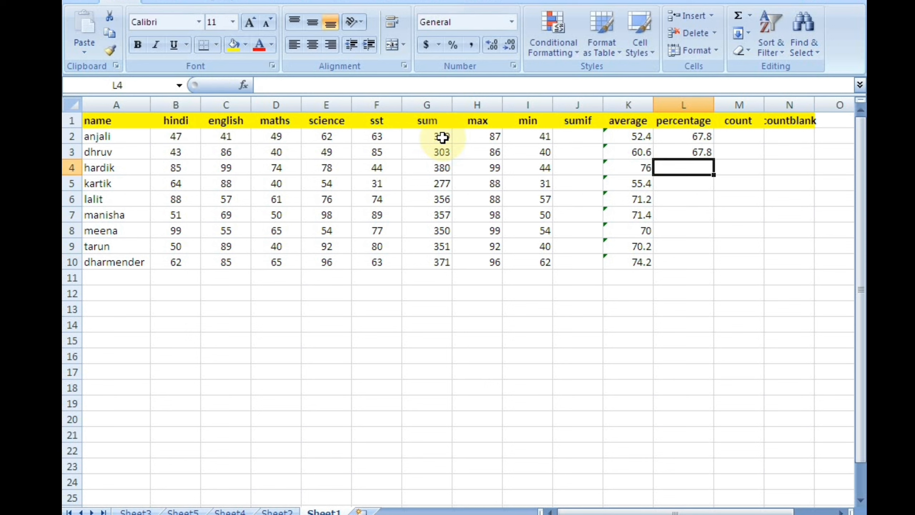
Replace the fixed total in G2 with a SUM of B2:F2 and fill it down the sum column to G10.
{"action": "key", "text": "Up"}
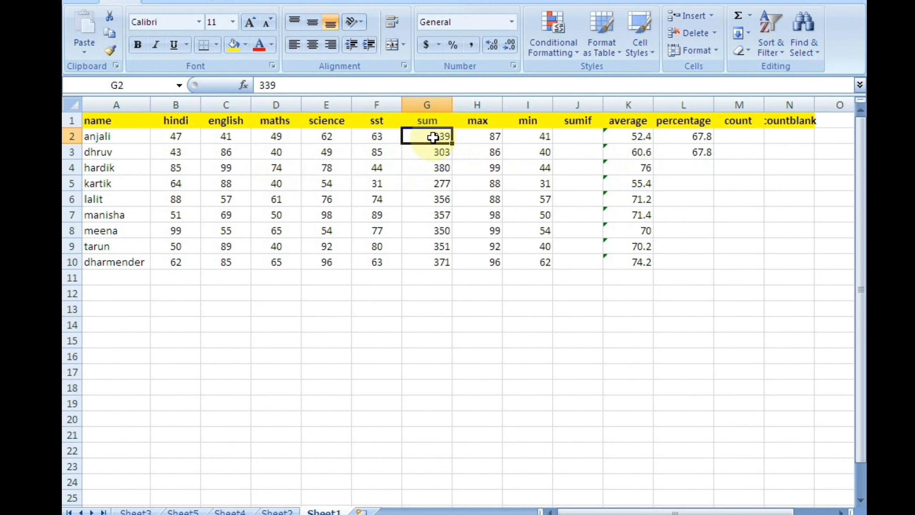
{"action": "key", "text": "Delete"}
{"action": "key", "text": "alt+equal"}
{"action": "key", "text": "Return"}
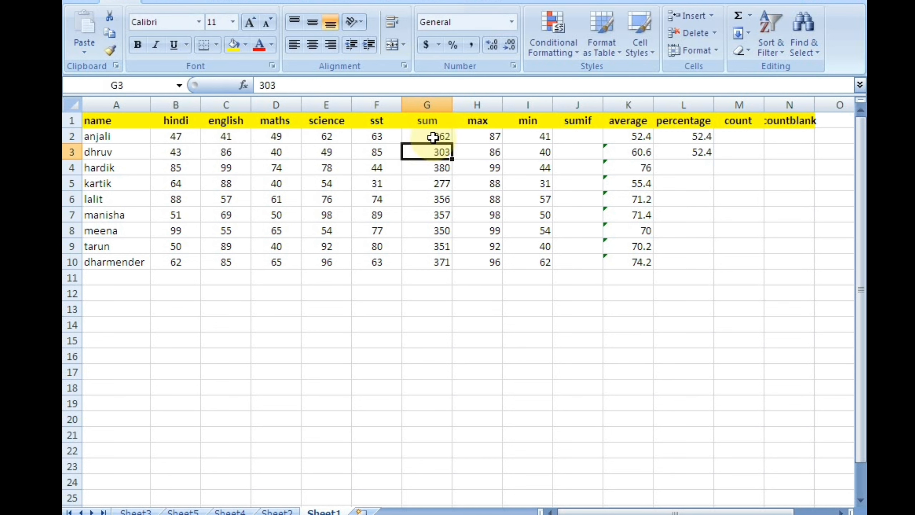
{"action": "left_click", "coordinate": [433, 137]}
{"action": "left_click_drag", "start_coordinate": [452, 143], "coordinate": [464, 275]}
Check the formulas in the sum column, the average cell K2 and the percentage cell L2.
{"action": "left_click", "coordinate": [470, 159]}
{"action": "left_click", "coordinate": [423, 183]}
{"action": "left_click", "coordinate": [419, 230]}
{"action": "left_click", "coordinate": [424, 151]}
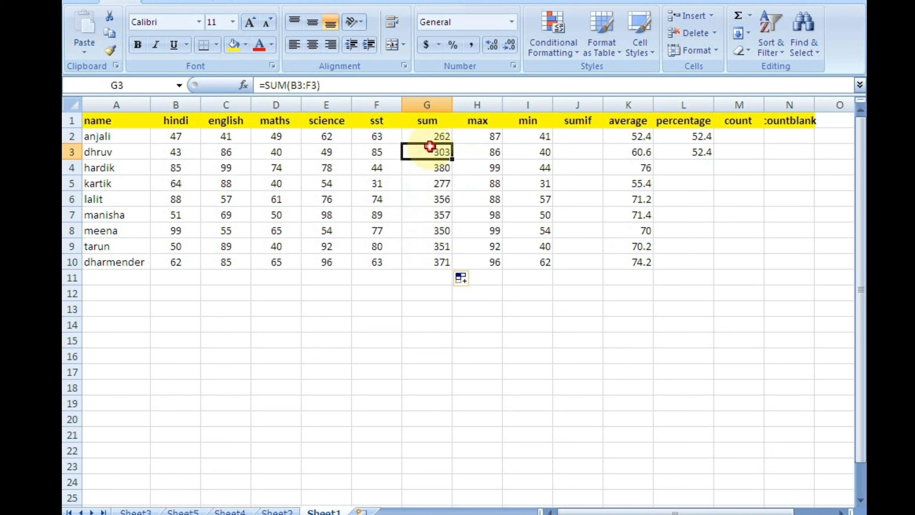
{"action": "left_click", "coordinate": [429, 135]}
{"action": "left_click", "coordinate": [629, 135]}
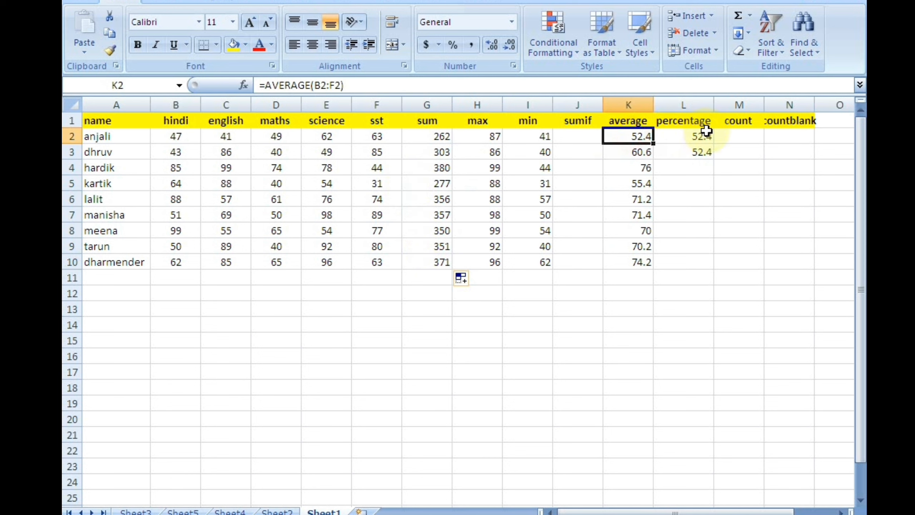
{"action": "left_click", "coordinate": [703, 137]}
Replace the percentage formula in L3 with =G3/5 and compare it with the formula in L2.
{"action": "left_click", "coordinate": [703, 152]}
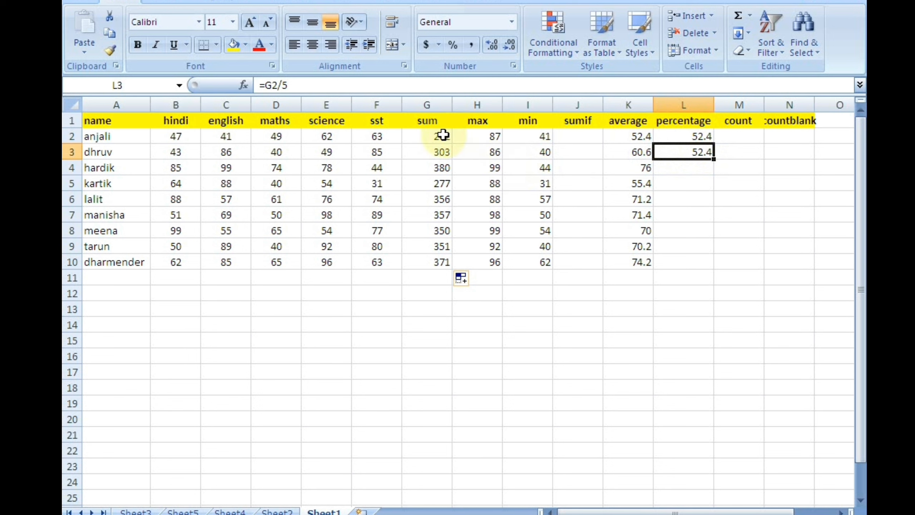
{"action": "key", "text": "Delete"}
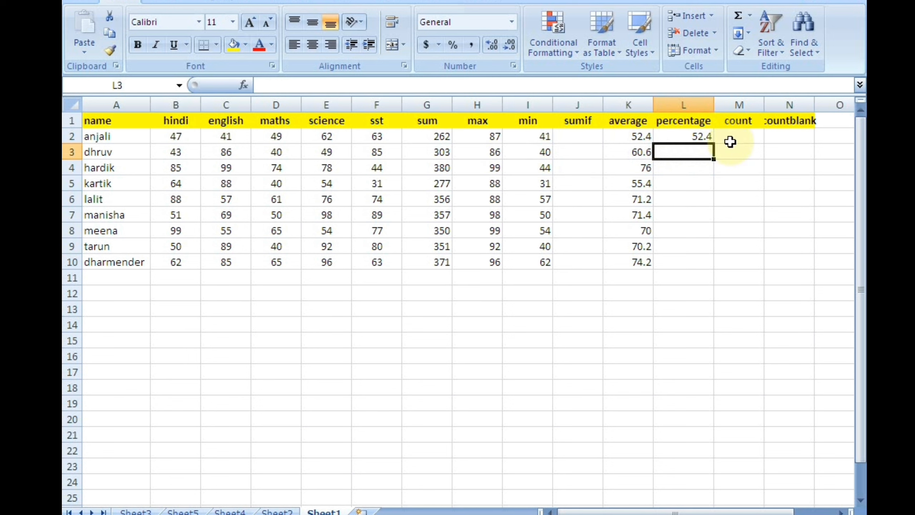
{"action": "type", "text": "="}
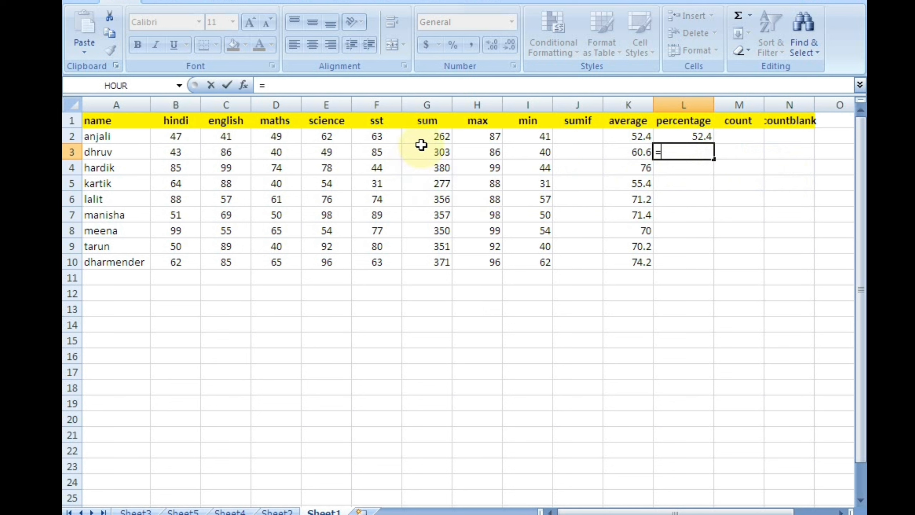
{"action": "left_click", "coordinate": [440, 154]}
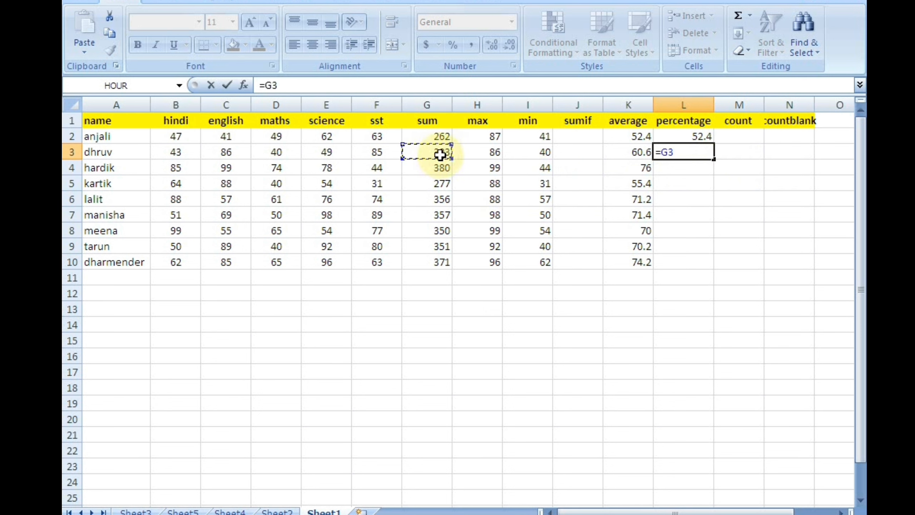
{"action": "type", "text": "/5"}
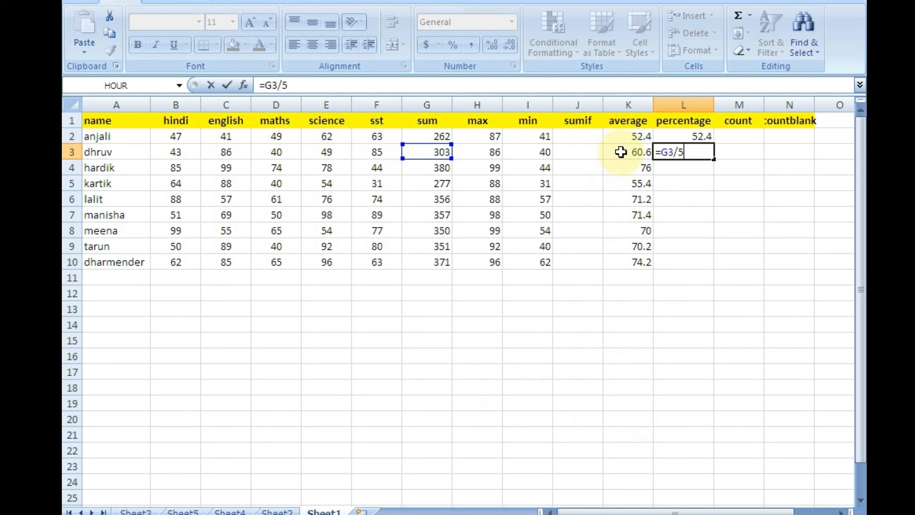
{"action": "key", "text": "Return"}
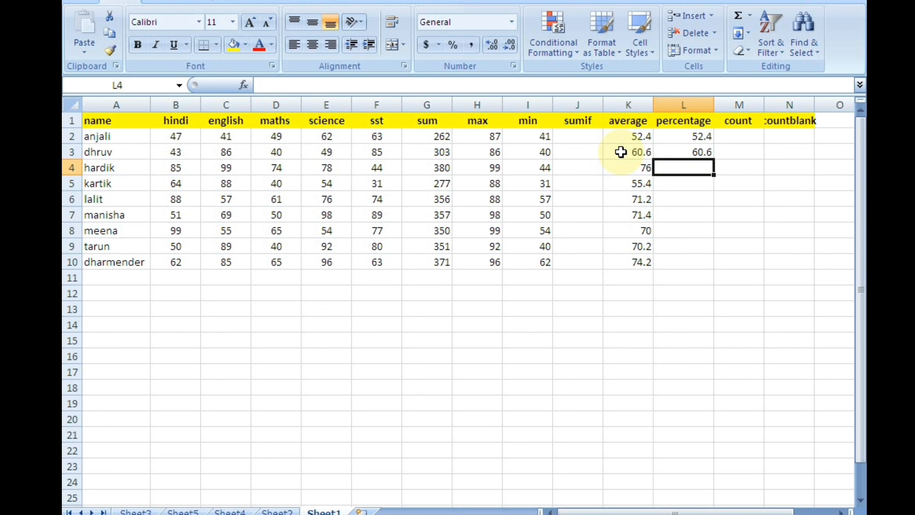
{"action": "left_click", "coordinate": [702, 137]}
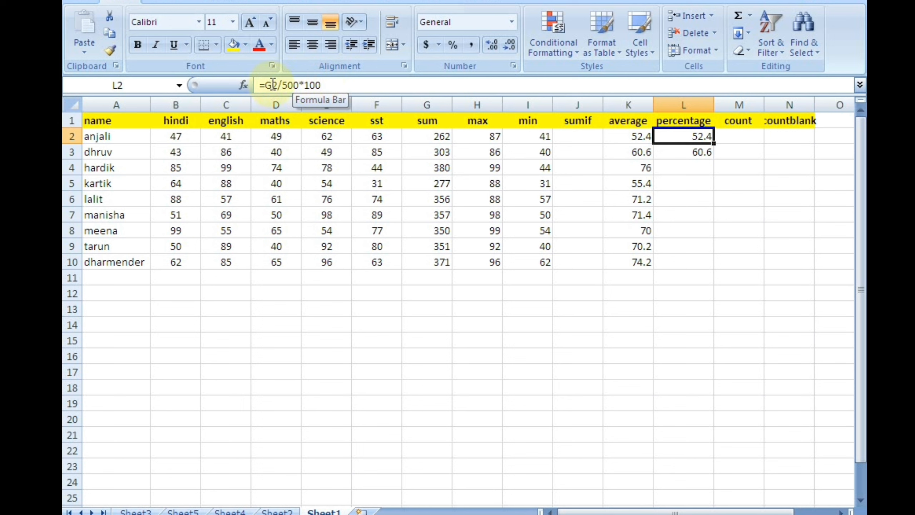
Enter a COUNT formula in cell M2 that counts the marks in the range B2:F9.
{"action": "left_click", "coordinate": [744, 135]}
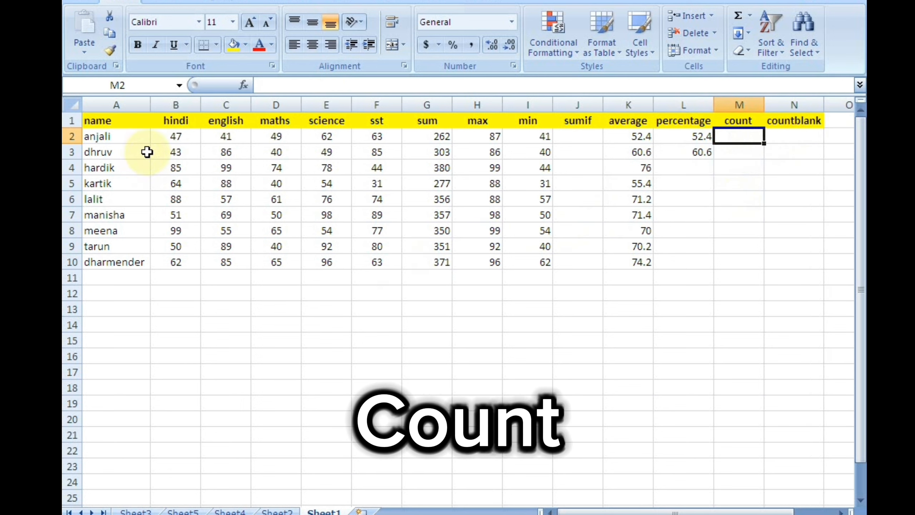
{"action": "left_click_drag", "start_coordinate": [175, 137], "coordinate": [356, 254]}
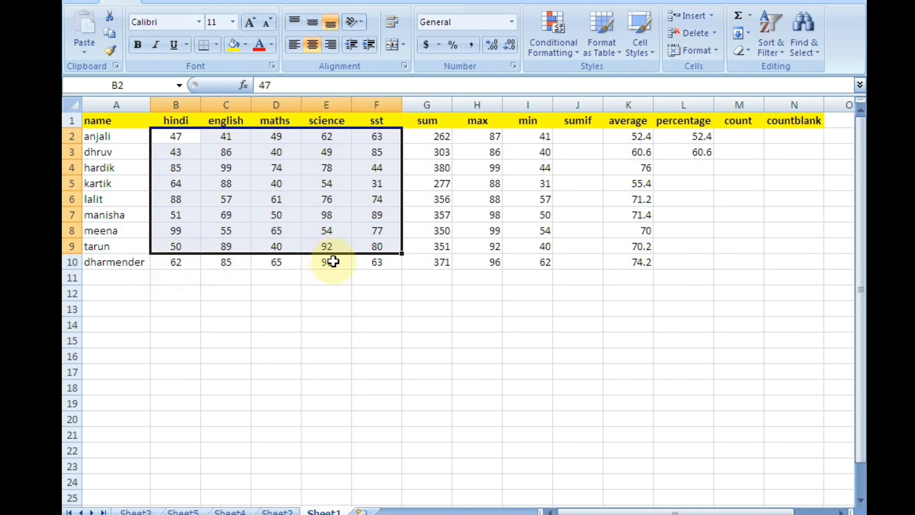
{"action": "left_click", "coordinate": [737, 133]}
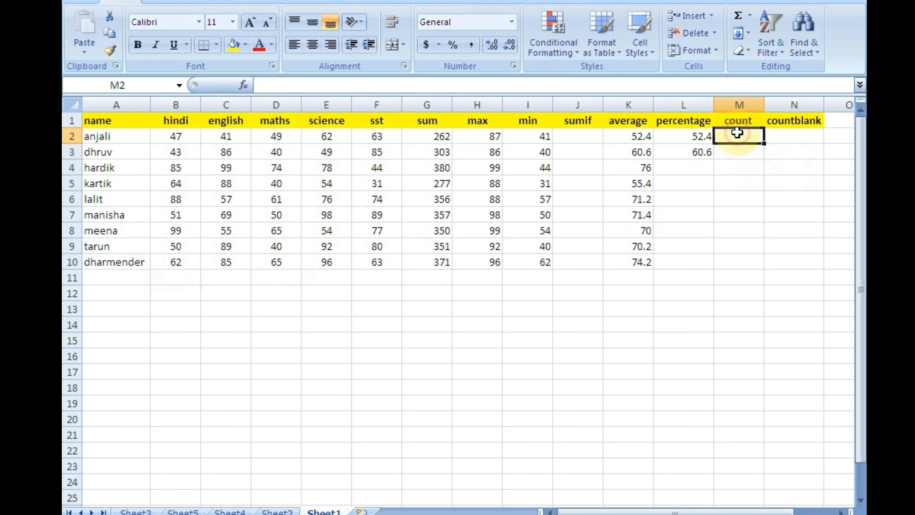
{"action": "type", "text": "="}
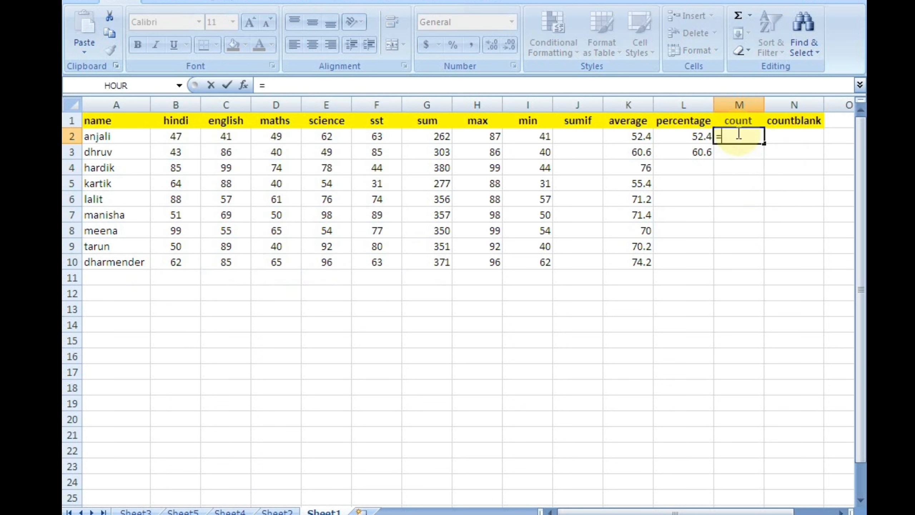
{"action": "type", "text": "count"}
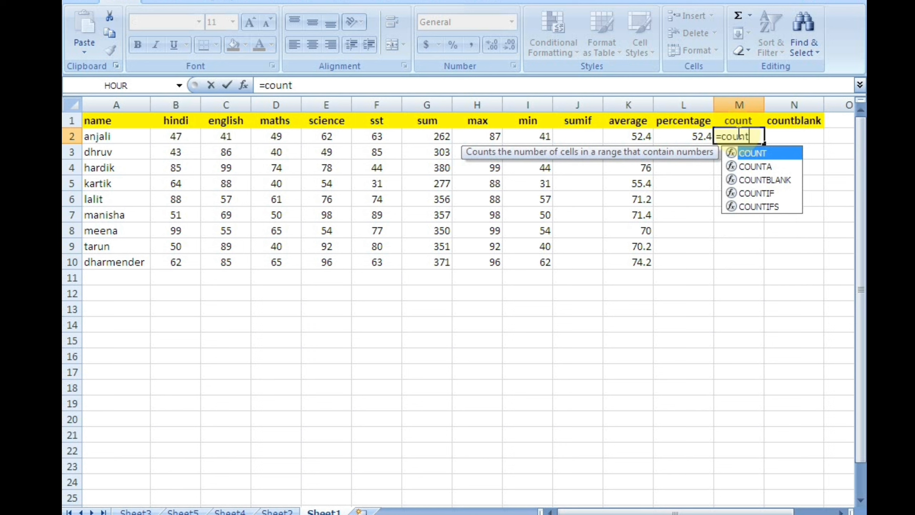
{"action": "key", "text": "Tab"}
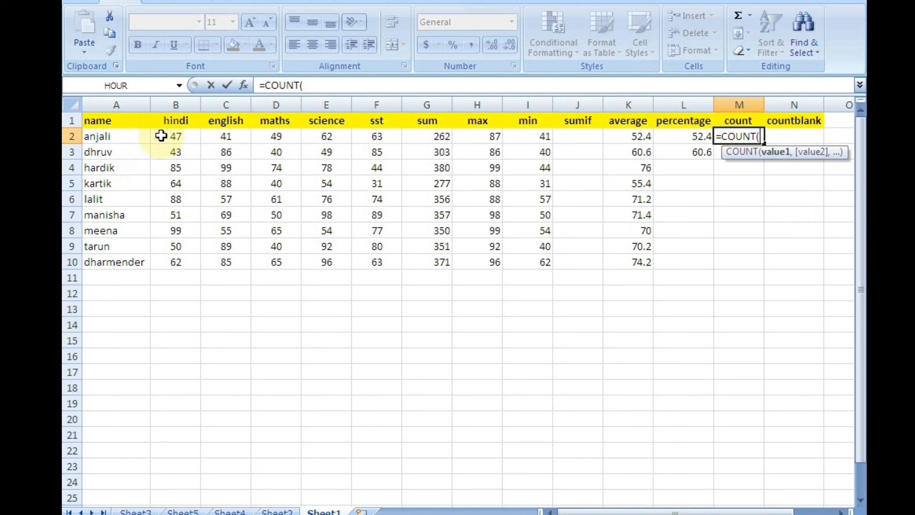
{"action": "left_click_drag", "start_coordinate": [178, 136], "coordinate": [363, 248]}
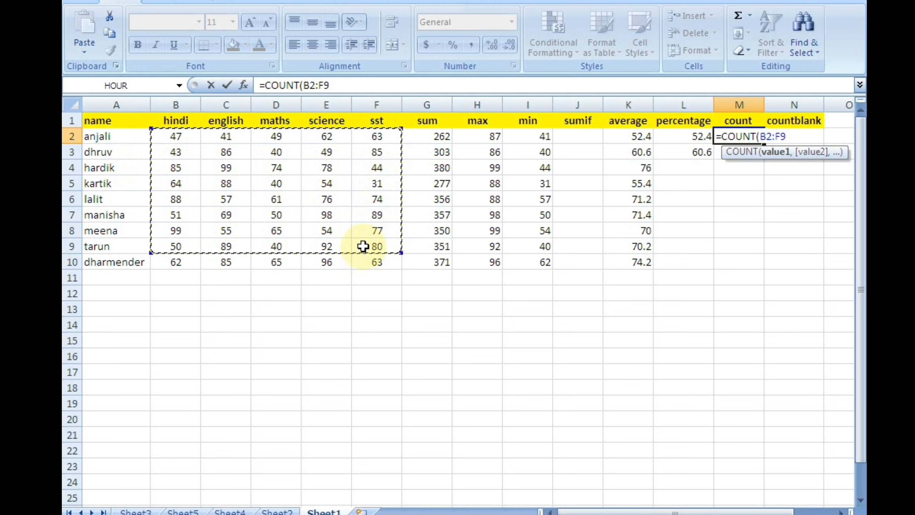
{"action": "key", "text": "Return"}
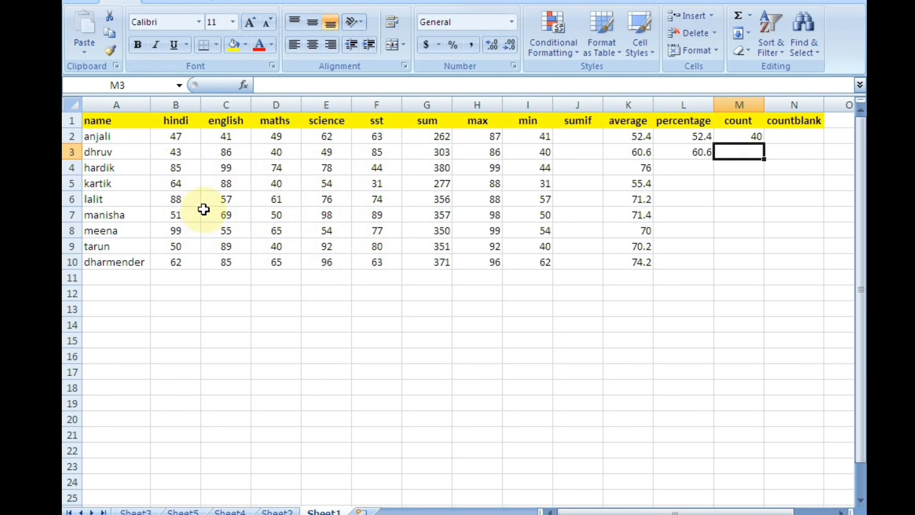
Clear the english mark in C7 and set the maths mark in D6 to 0.
{"action": "left_click", "coordinate": [219, 209]}
{"action": "key", "text": "Delete"}
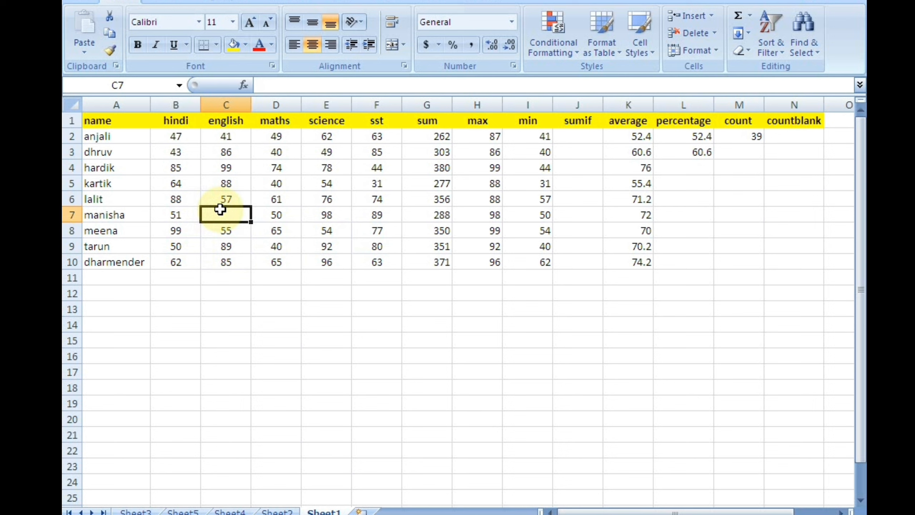
{"action": "left_click", "coordinate": [292, 199]}
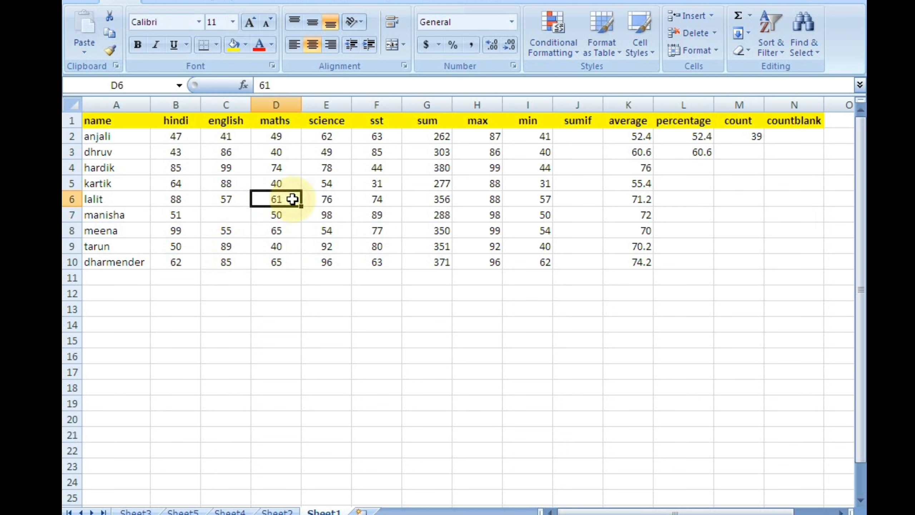
{"action": "type", "text": "0"}
{"action": "key", "text": "Return"}
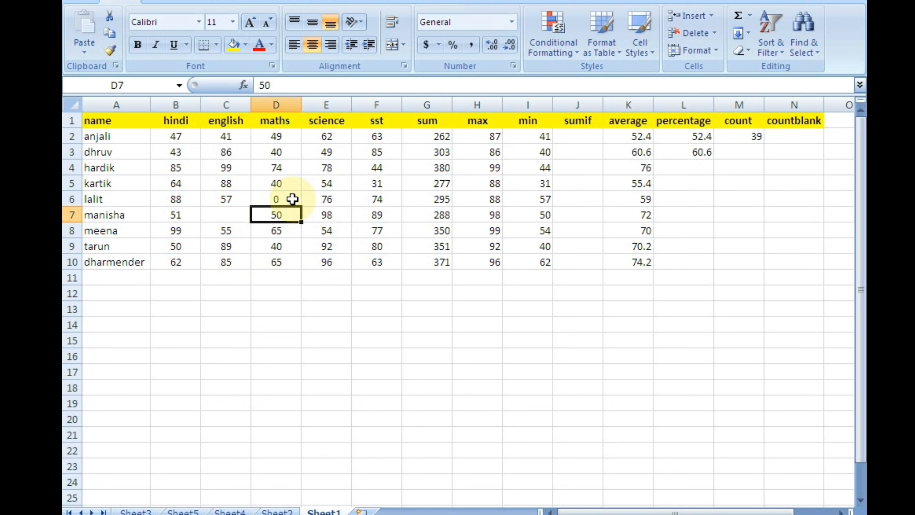
Clear the maths mark in D6 and replace the one in D5 with the text ujhujh.
{"action": "left_click", "coordinate": [292, 198]}
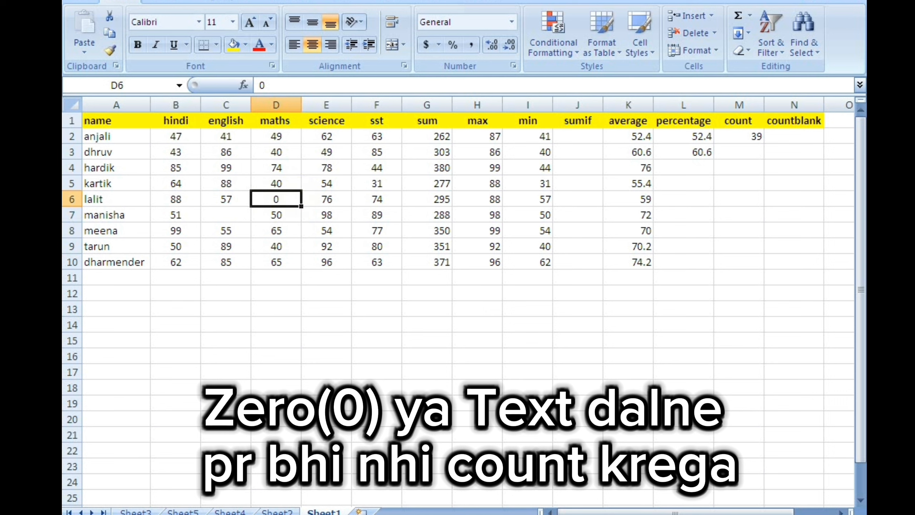
{"action": "key", "text": "Delete"}
{"action": "type", "text": "f"}
{"action": "key", "text": "BackSpace"}
{"action": "key", "text": "Up"}
{"action": "type", "text": "uj"}
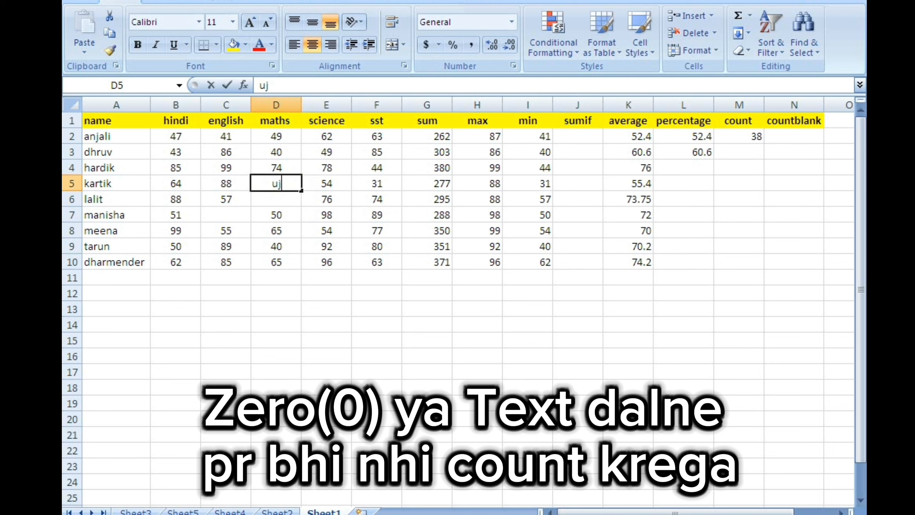
{"action": "type", "text": "hujh"}
{"action": "key", "text": "Return"}
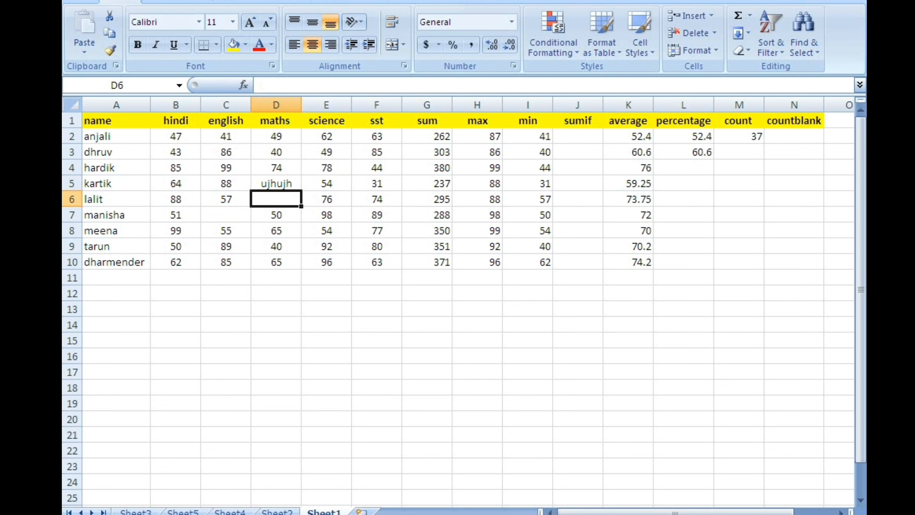
Clear the text in D5 and the marks in F8, B3, F3 and D9 to create more blank cells.
{"action": "key", "text": "Up"}
{"action": "key", "text": "Delete"}
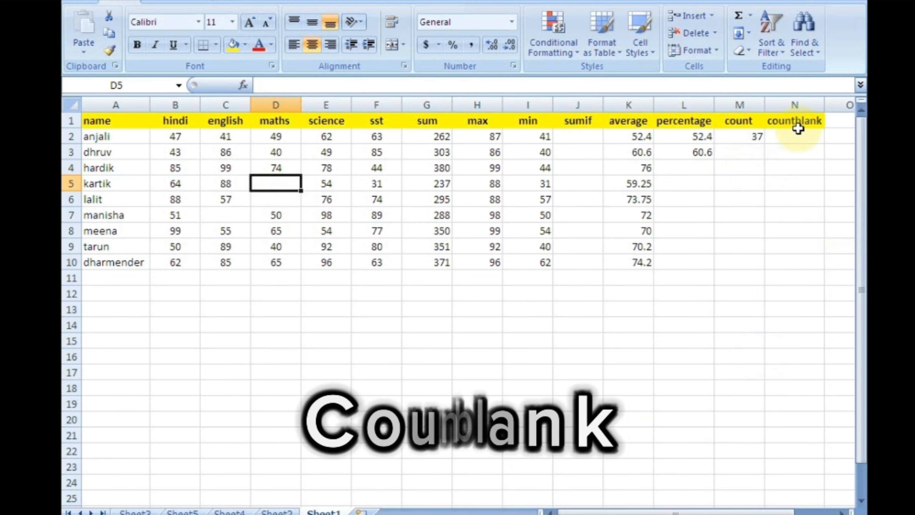
{"action": "left_click", "coordinate": [371, 229]}
{"action": "key", "text": "Delete"}
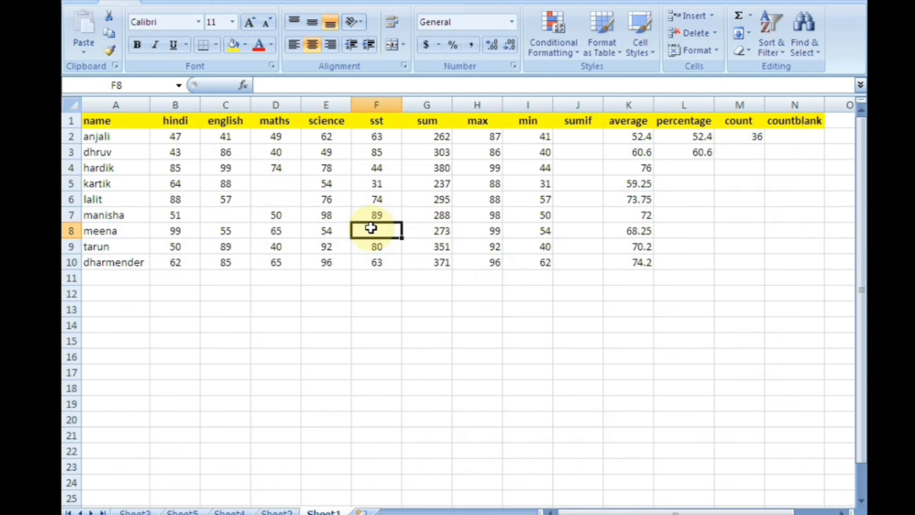
{"action": "left_click", "coordinate": [171, 159]}
{"action": "key", "text": "Delete"}
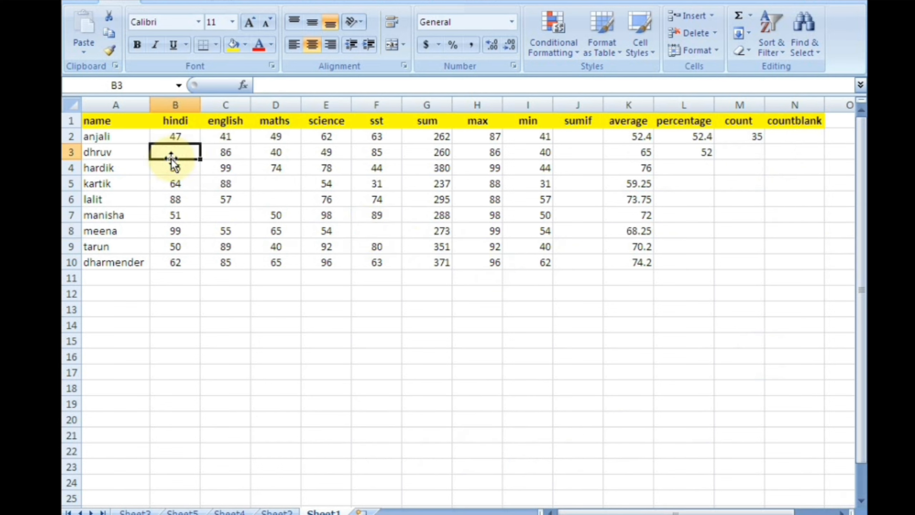
{"action": "left_click", "coordinate": [381, 149]}
{"action": "key", "text": "Delete"}
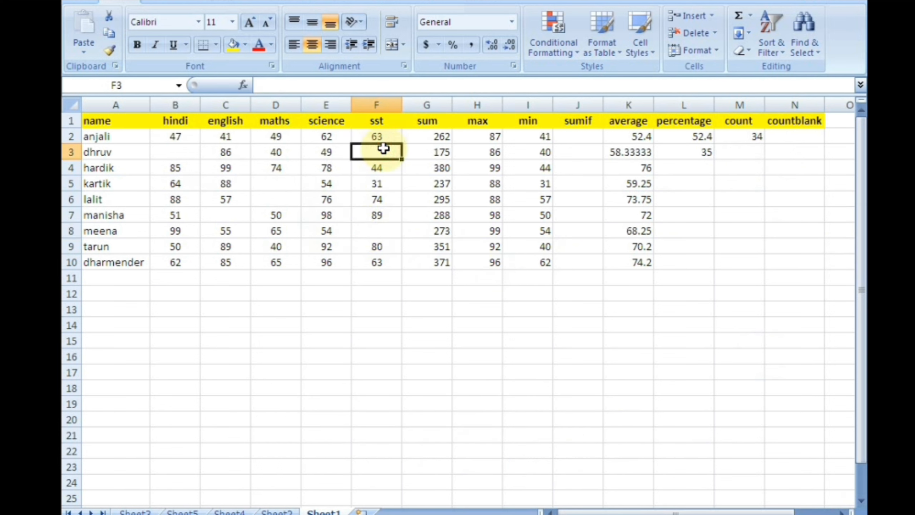
{"action": "left_click", "coordinate": [288, 249]}
{"action": "key", "text": "Delete"}
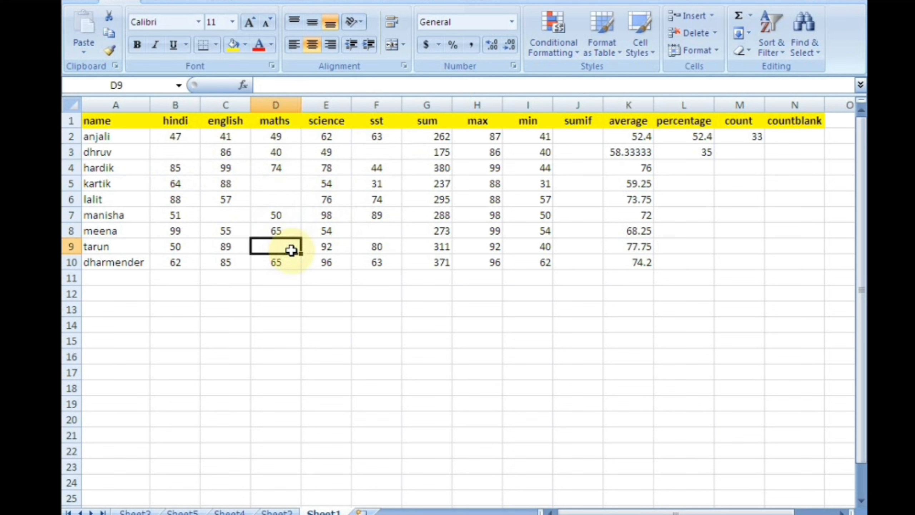
Start a formula with the COUNTBLANK function in cell C13 below the marks table.
{"action": "left_click", "coordinate": [376, 354]}
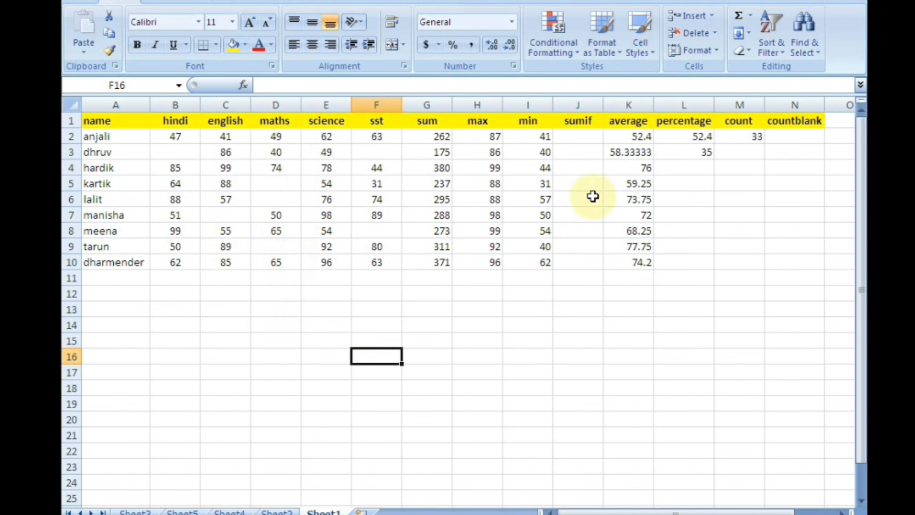
{"action": "left_click", "coordinate": [734, 161]}
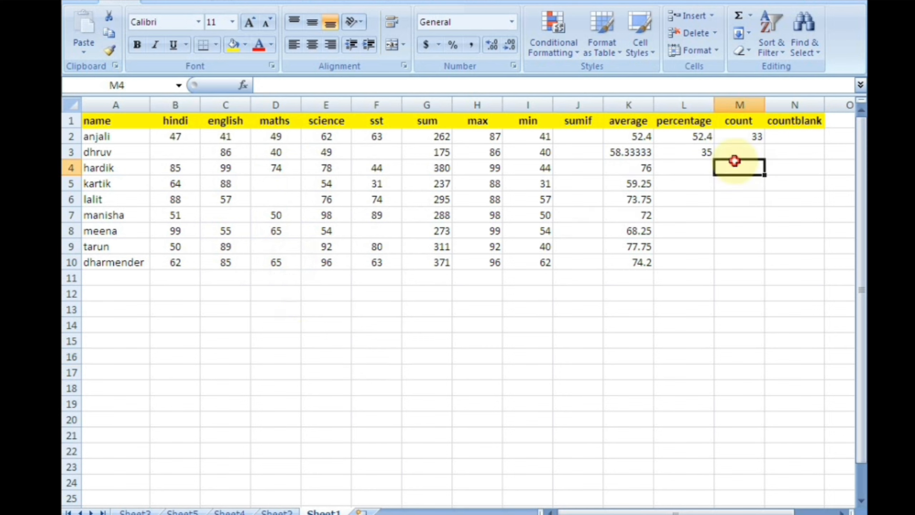
{"action": "left_click", "coordinate": [802, 137]}
{"action": "left_click", "coordinate": [204, 308]}
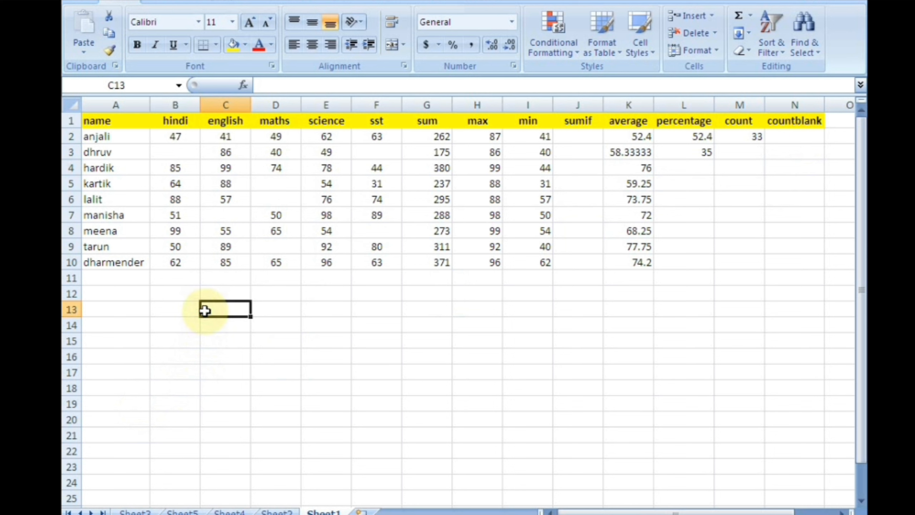
{"action": "type", "text": "=c"}
{"action": "type", "text": "oun"}
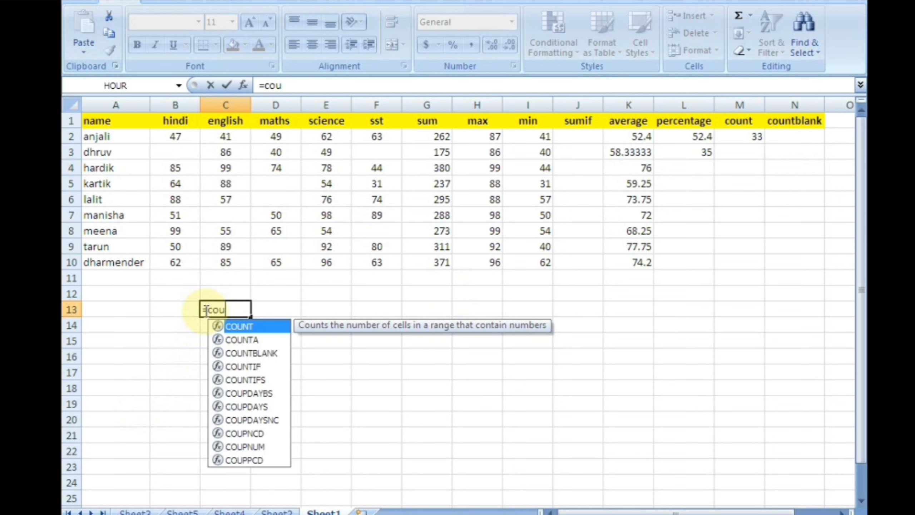
{"action": "key", "text": "Down"}
{"action": "key", "text": "Down"}
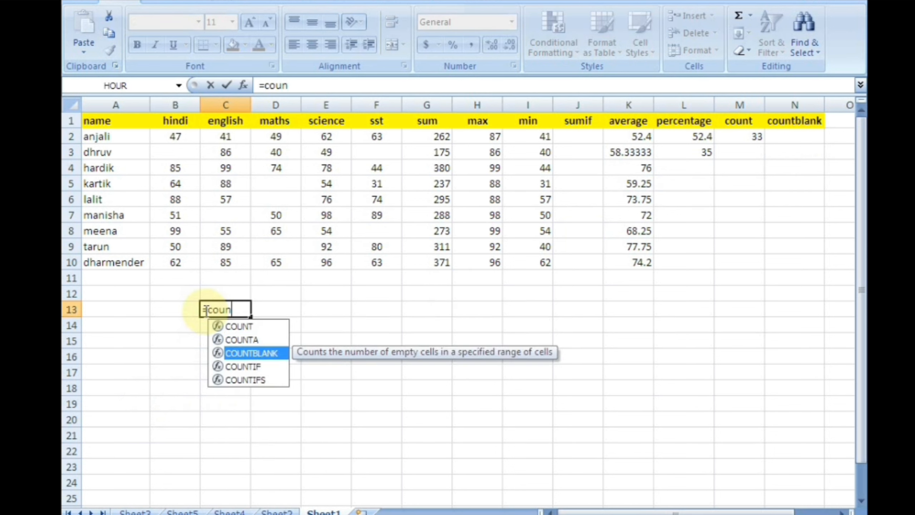
Count the empty cells in the marks range B2:F10 with a COUNTBLANK formula in C13.
{"action": "key", "text": "Tab"}
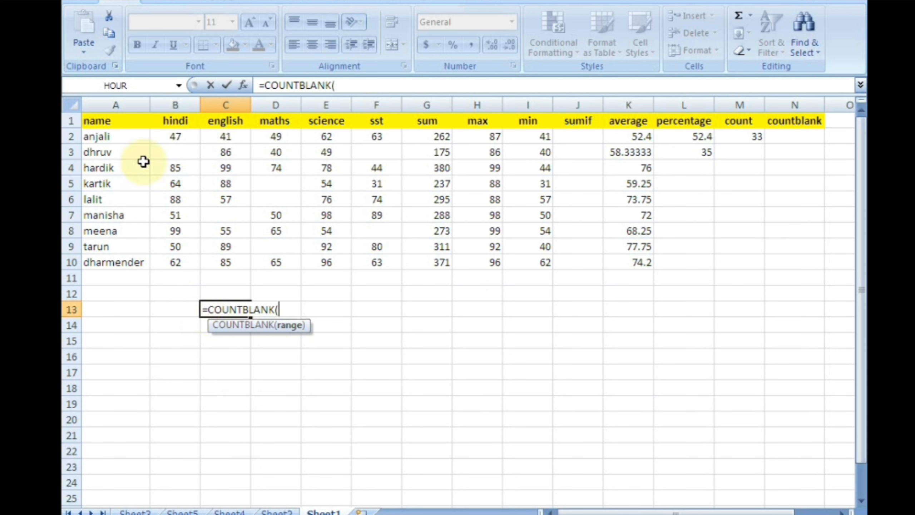
{"action": "left_click_drag", "start_coordinate": [177, 135], "coordinate": [381, 262]}
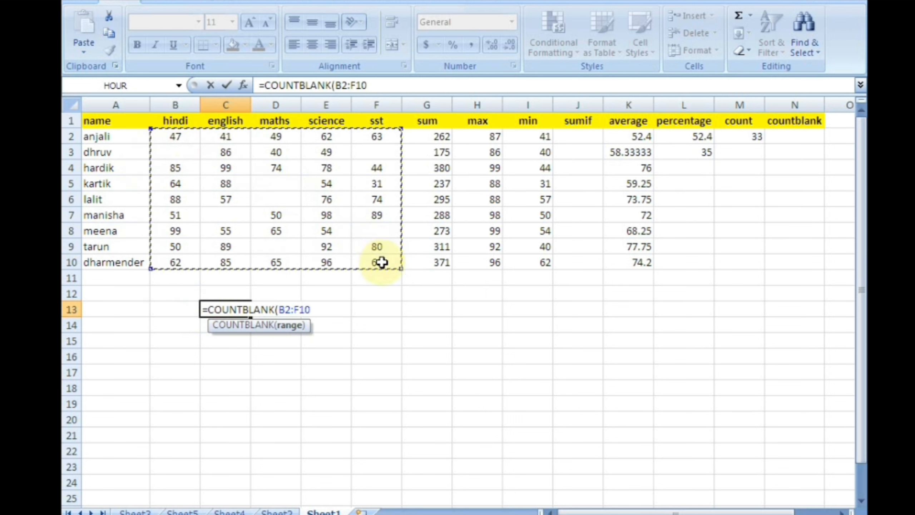
{"action": "type", "text": ")"}
{"action": "key", "text": "Return"}
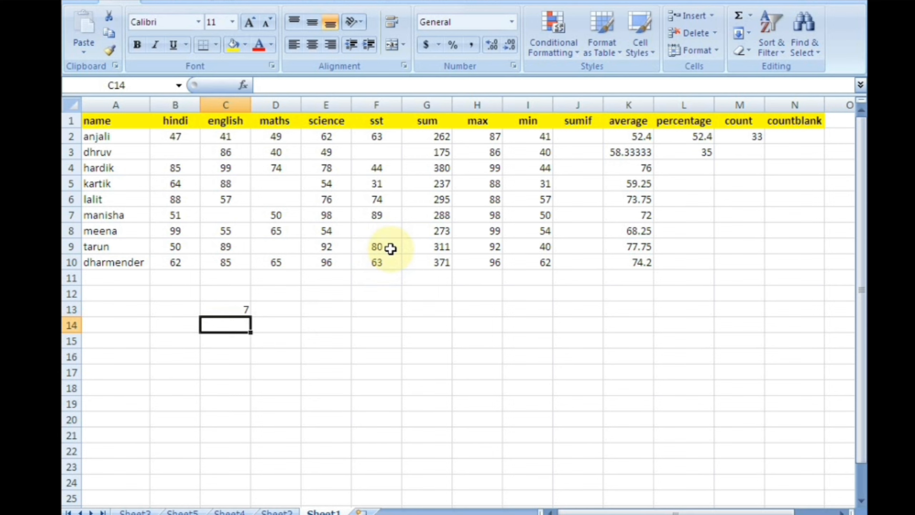
Clear the hindi mark in B8, and delete the COUNTBLANK formula from C13.
{"action": "left_click", "coordinate": [177, 233]}
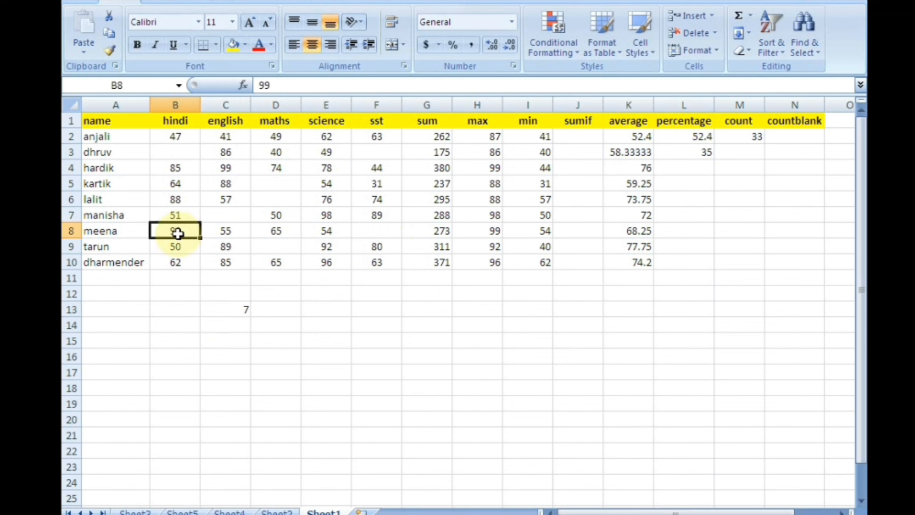
{"action": "key", "text": "Delete"}
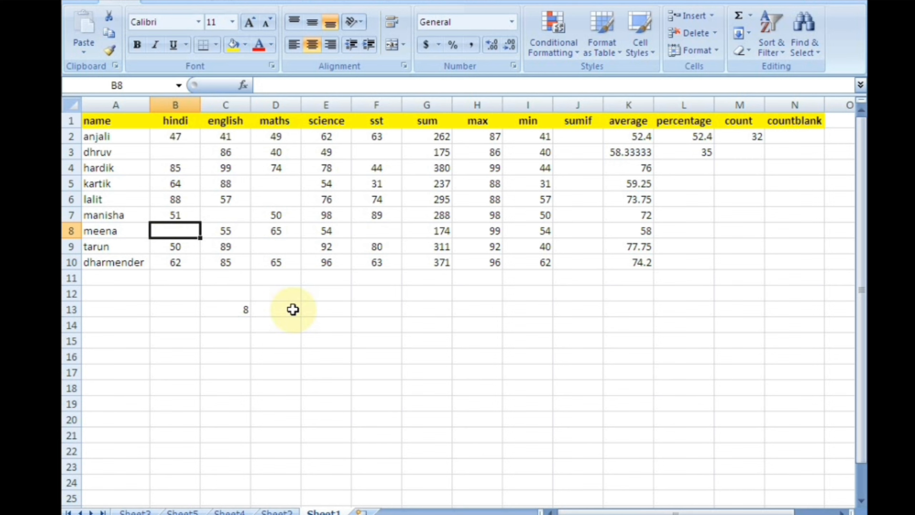
{"action": "left_click", "coordinate": [242, 307]}
{"action": "key", "text": "Delete"}
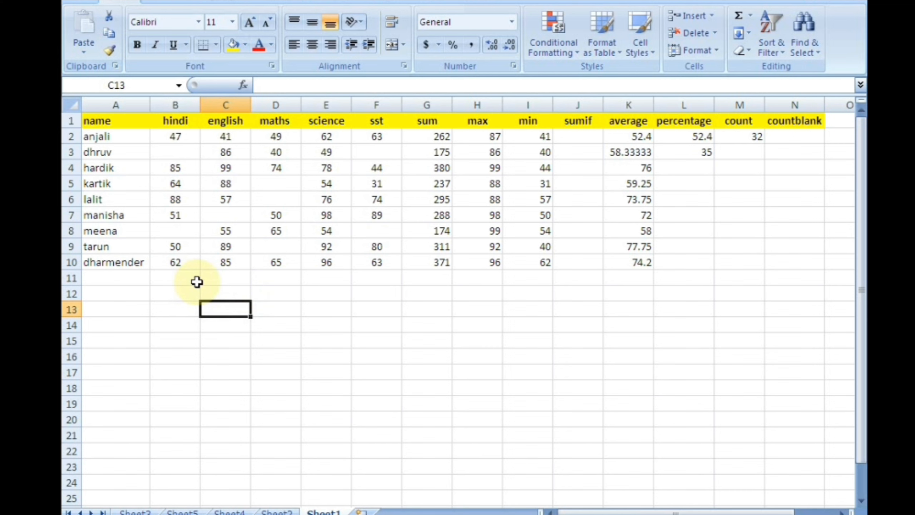
Label A12 "roman" and enter the formula =ROMAN(5) in A13 beneath it.
{"action": "left_click", "coordinate": [137, 292]}
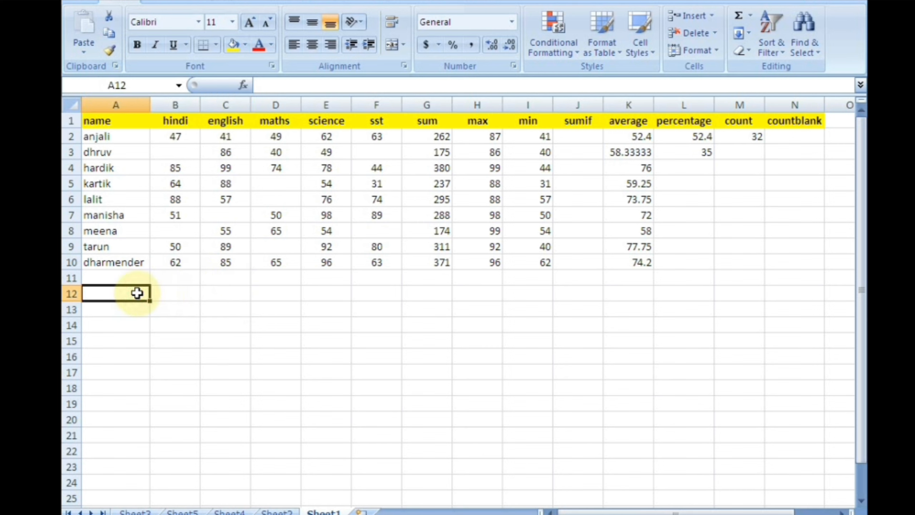
{"action": "type", "text": "roman"}
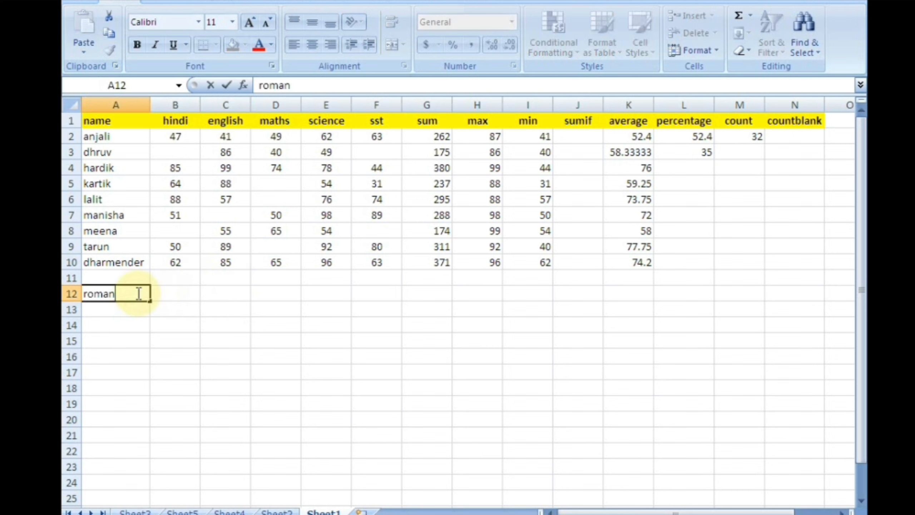
{"action": "key", "text": "Return"}
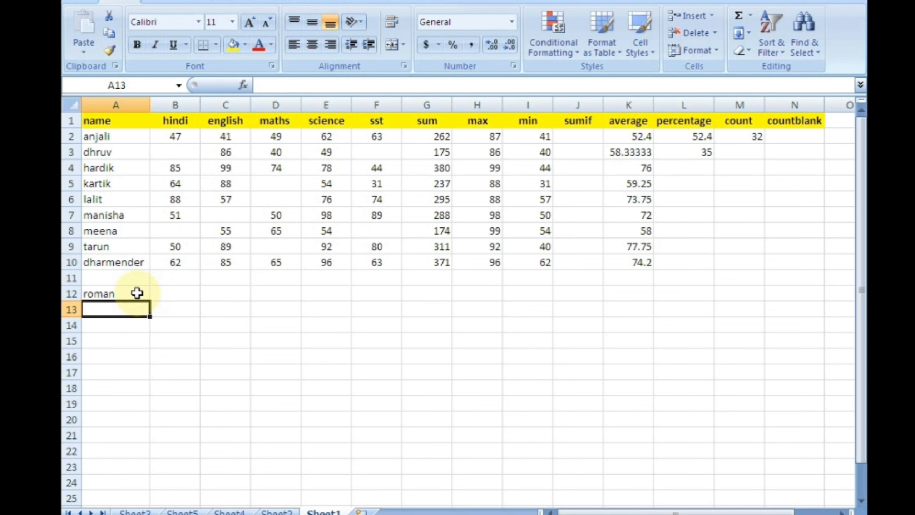
{"action": "type", "text": "=roma"}
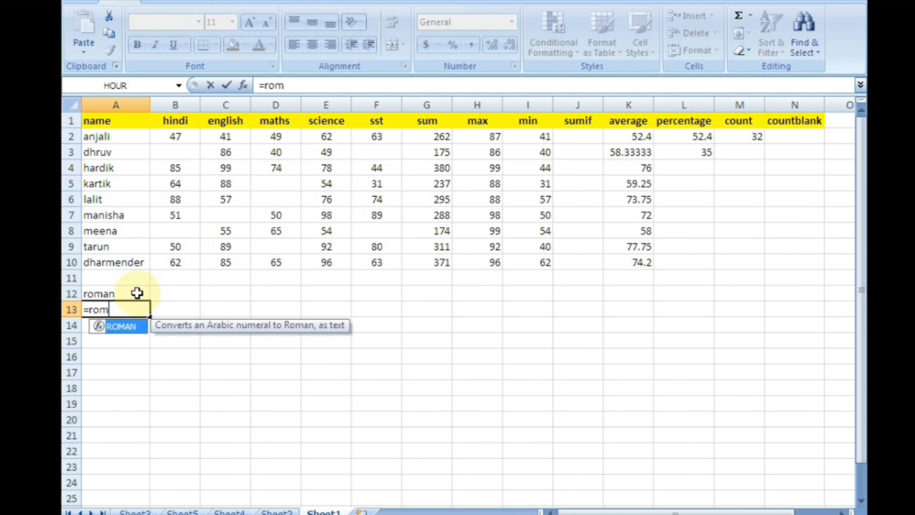
{"action": "key", "text": "Tab"}
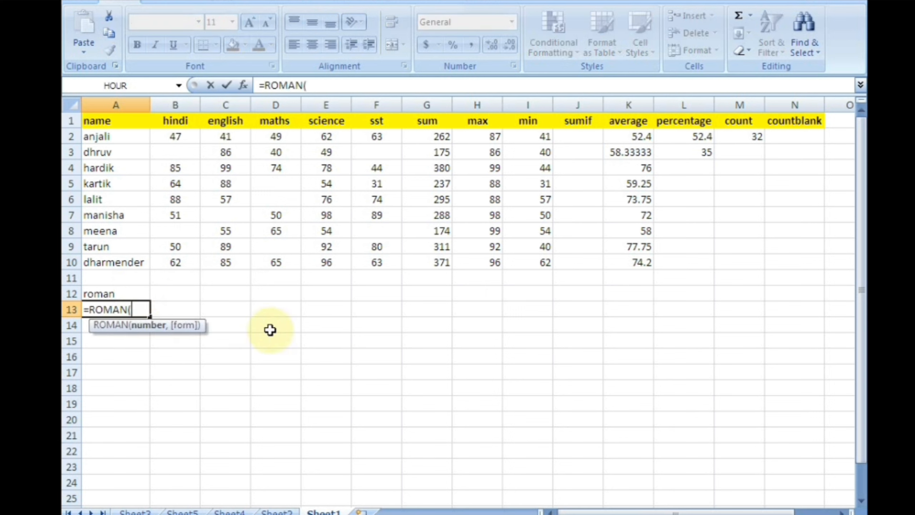
{"action": "type", "text": "5)"}
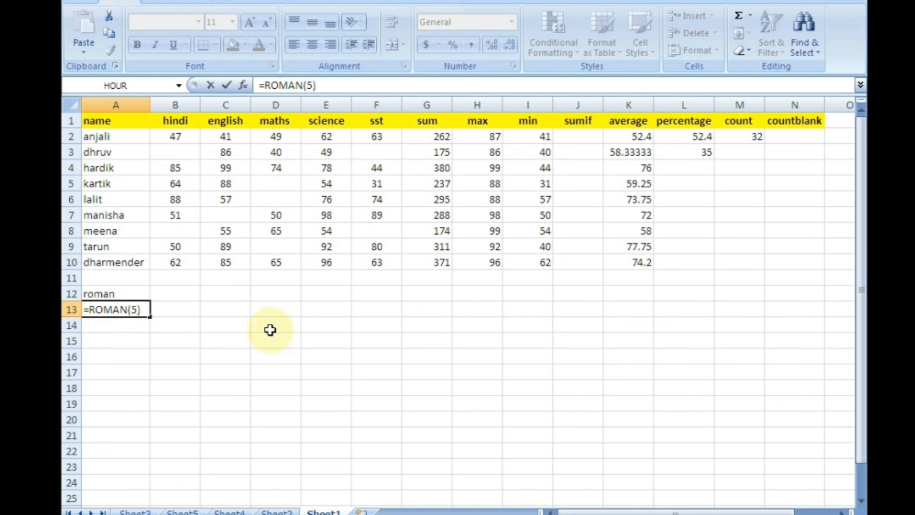
{"action": "key", "text": "Return"}
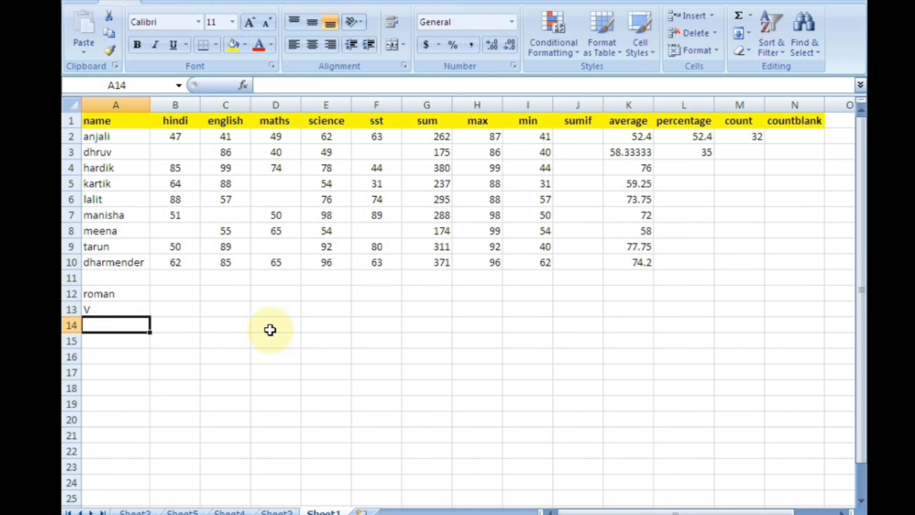
Change the number in A13's ROMAN formula to 15.
{"action": "key", "text": "Up"}
{"action": "key", "text": "F2"}
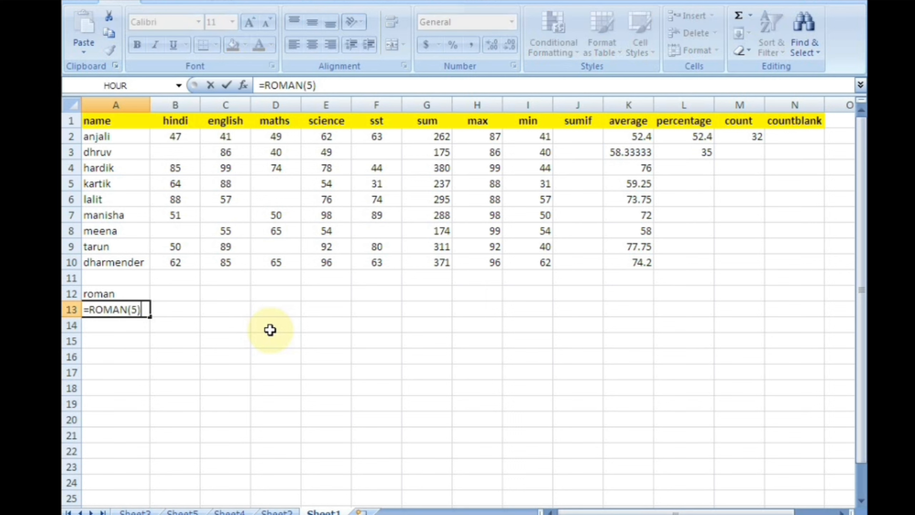
{"action": "left_click", "coordinate": [310, 85]}
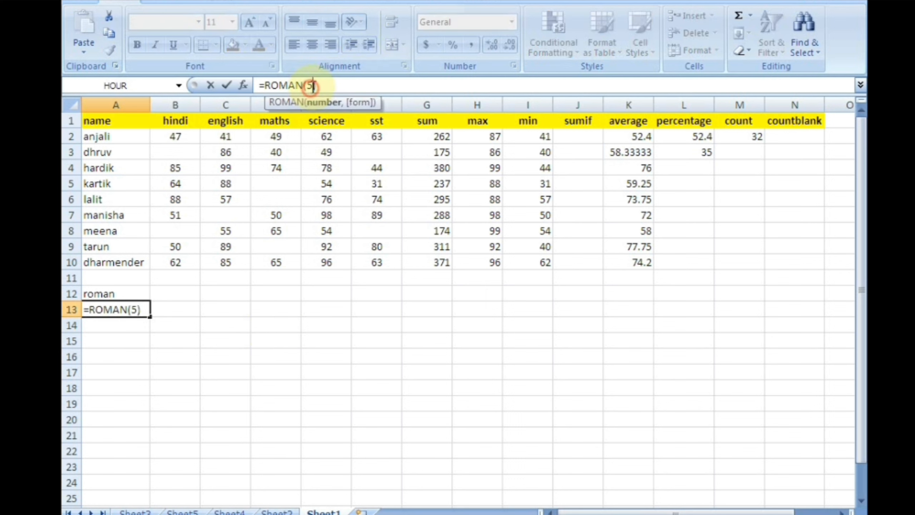
{"action": "type", "text": "1"}
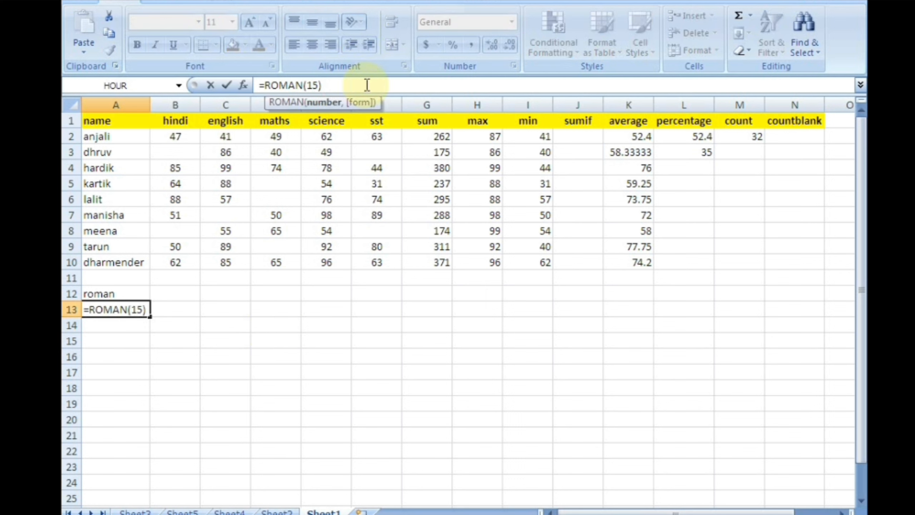
{"action": "key", "text": "Return"}
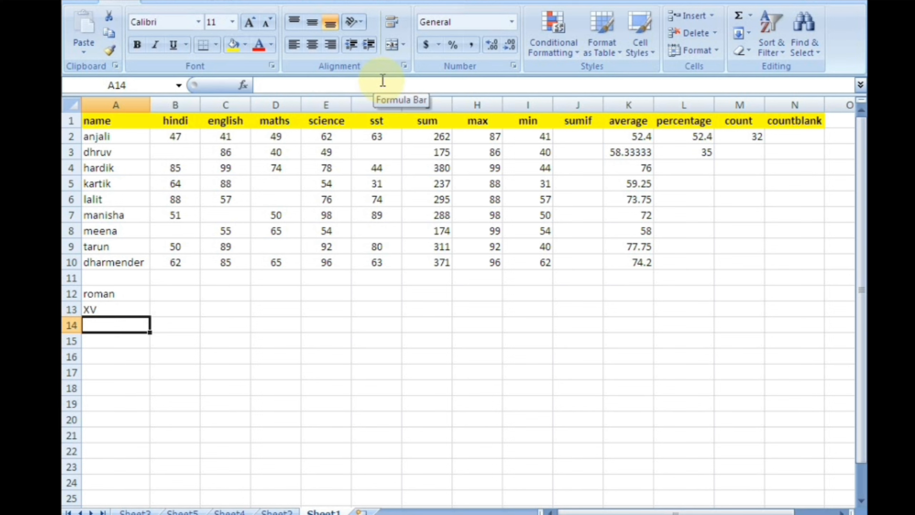
Convert the max value in H2 to a Roman numeral in A14 with ROMAN, and fill the formula down to A21.
{"action": "type", "text": "=roma"}
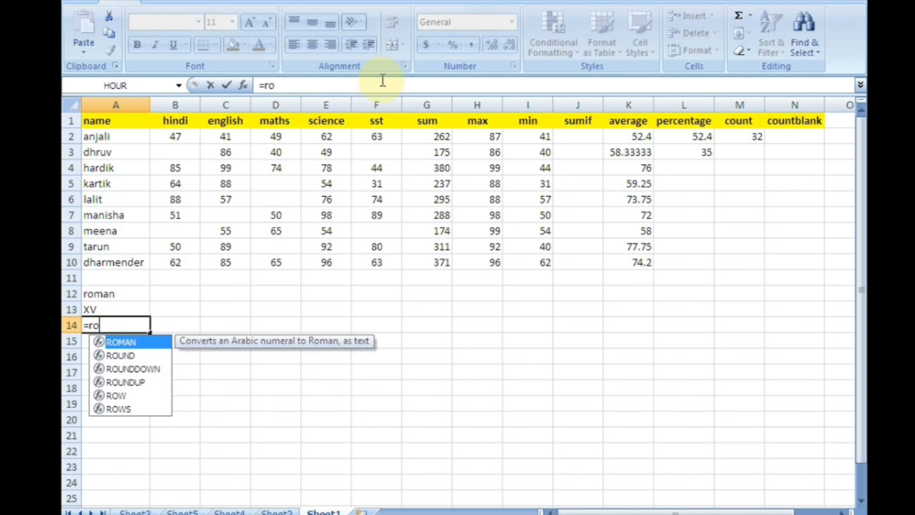
{"action": "key", "text": "Tab"}
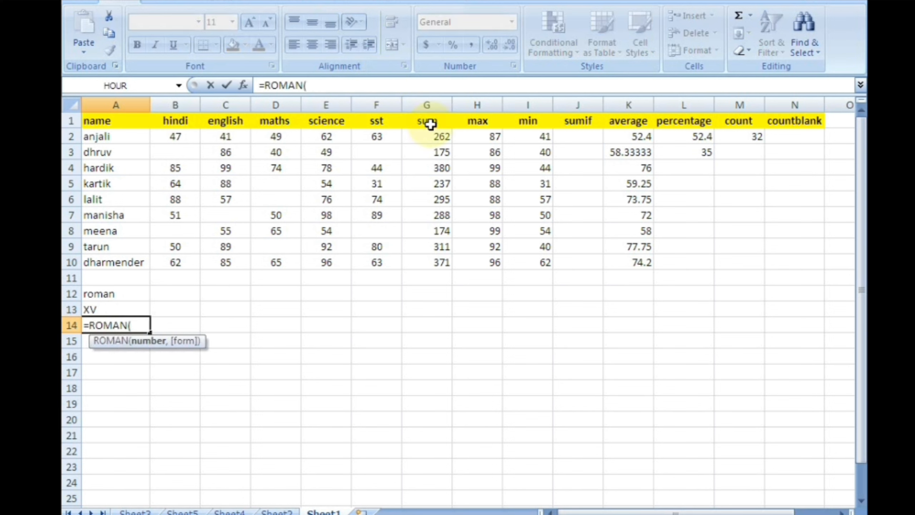
{"action": "left_click", "coordinate": [490, 134]}
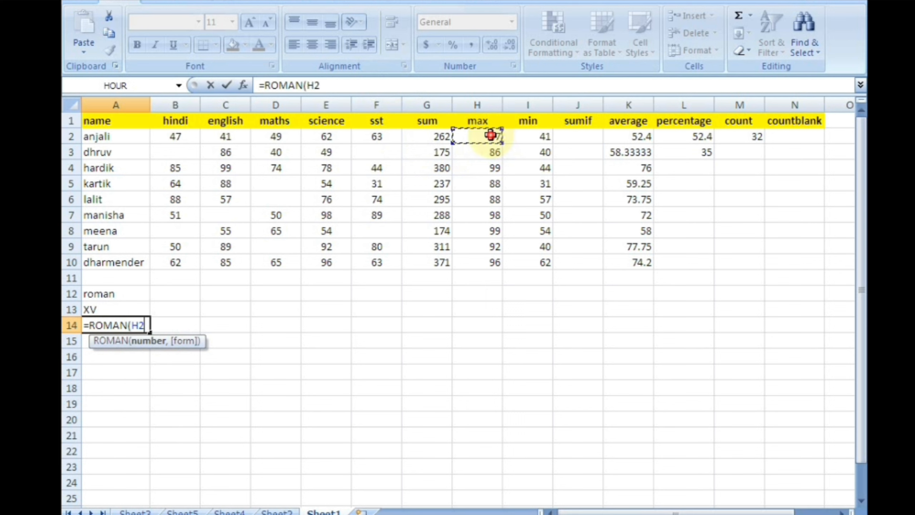
{"action": "key", "text": "Return"}
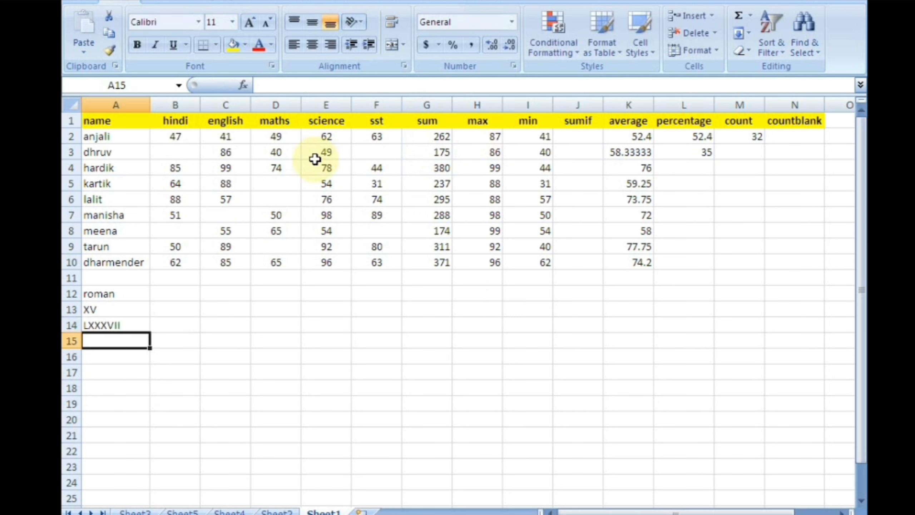
{"action": "left_click", "coordinate": [136, 327]}
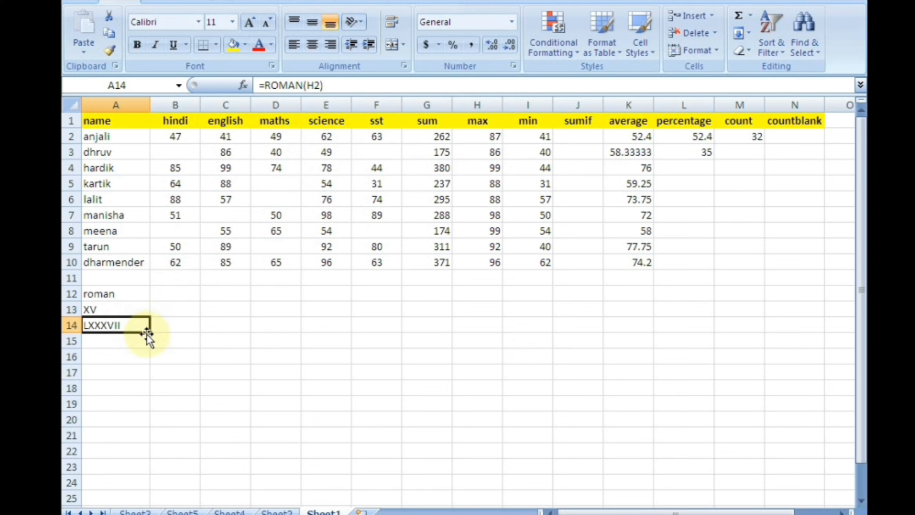
{"action": "left_click_drag", "start_coordinate": [148, 329], "coordinate": [137, 441]}
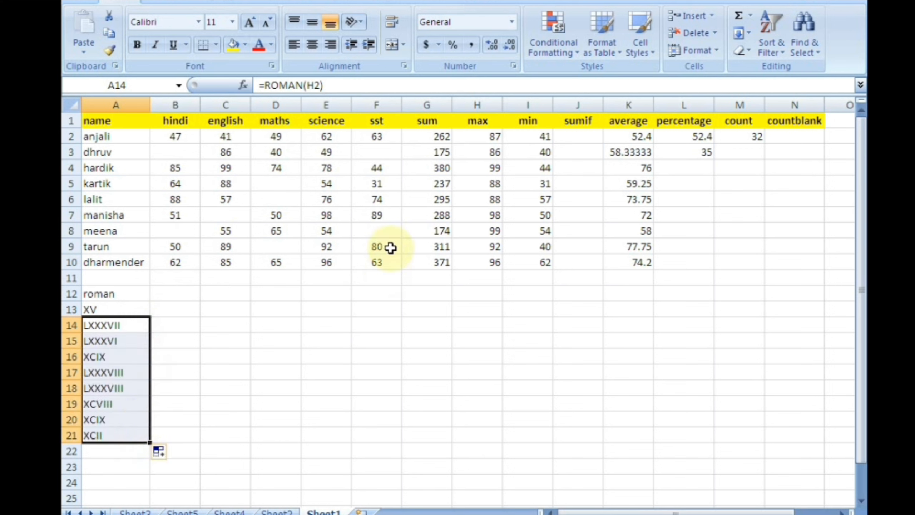
Set the number in A13's ROMAN formula to 100.
{"action": "left_click", "coordinate": [494, 153]}
{"action": "left_click", "coordinate": [493, 168]}
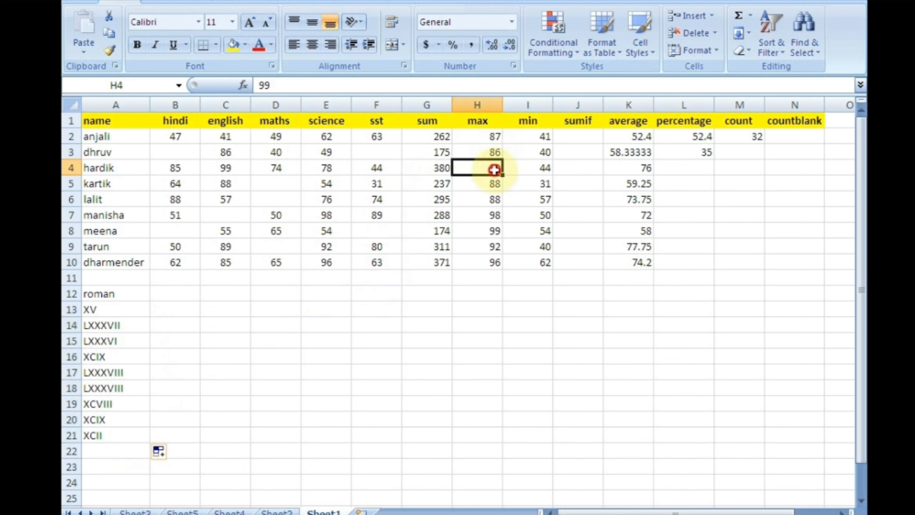
{"action": "left_click", "coordinate": [142, 323]}
{"action": "left_click", "coordinate": [141, 309]}
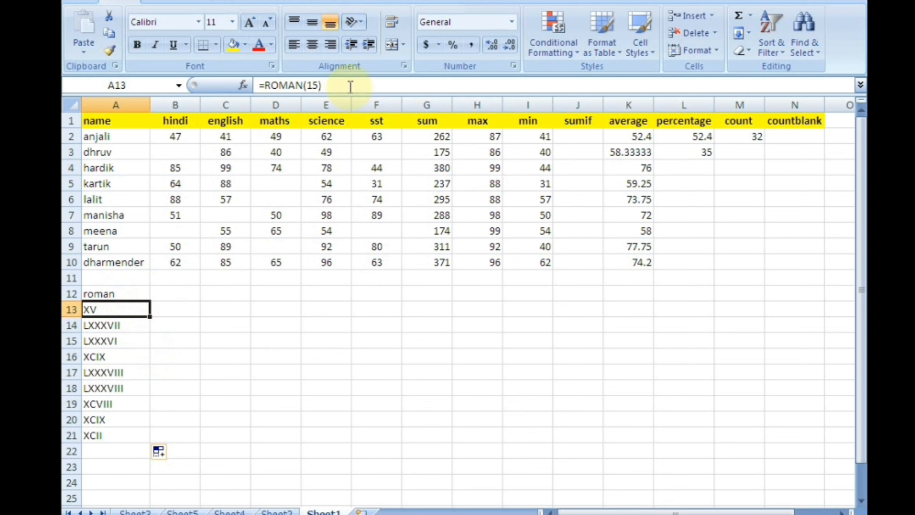
{"action": "left_click", "coordinate": [319, 85]}
{"action": "key", "text": "BackSpace"}
{"action": "key", "text": "BackSpace"}
{"action": "type", "text": "100"}
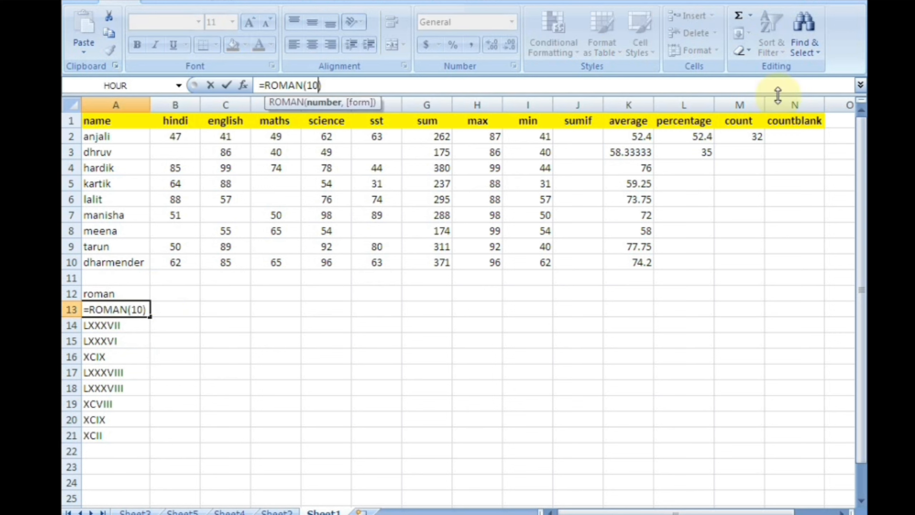
{"action": "key", "text": "Return"}
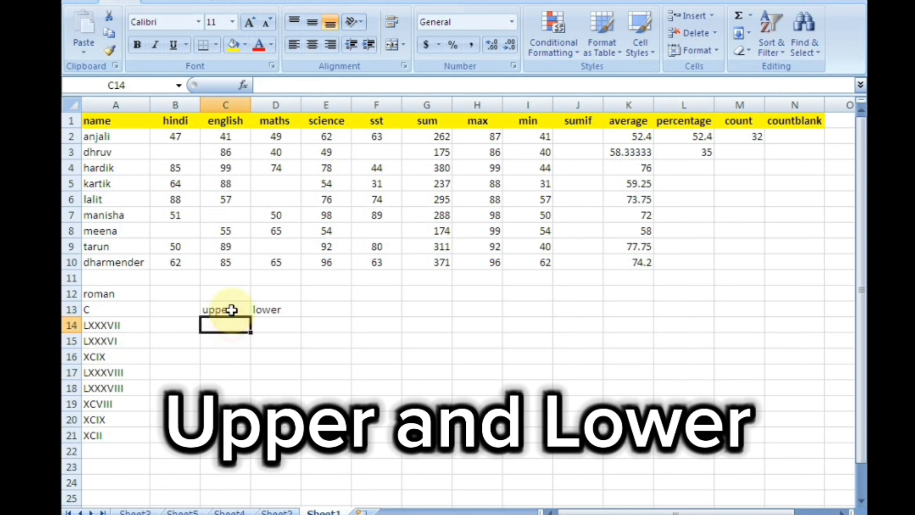
Enter =UPPER(A2) in C14 under the upper heading to convert the first student's name to capitals.
{"action": "left_click_drag", "start_coordinate": [114, 136], "coordinate": [116, 254]}
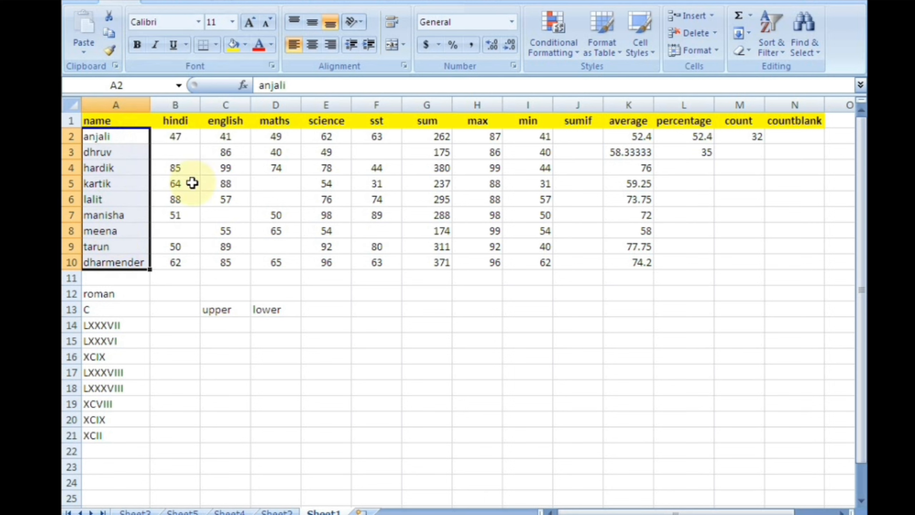
{"action": "left_click", "coordinate": [224, 321]}
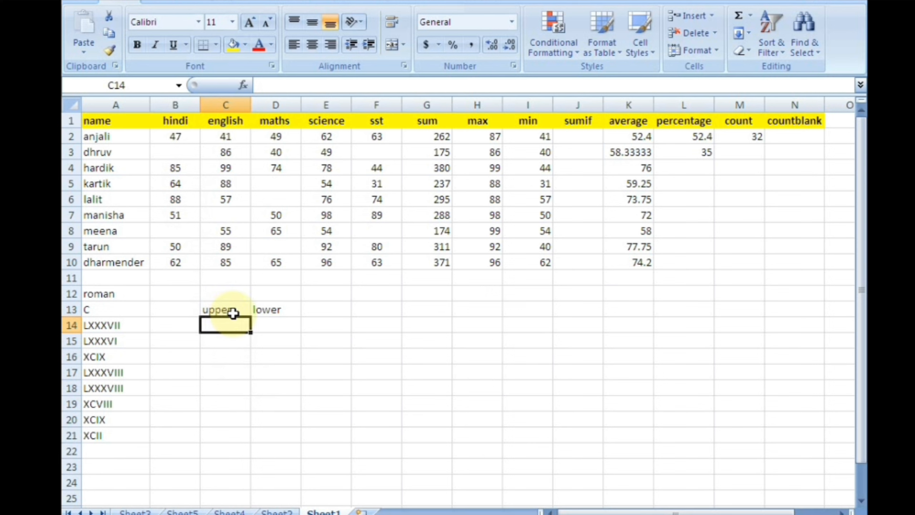
{"action": "left_click", "coordinate": [257, 320]}
{"action": "left_click", "coordinate": [239, 321]}
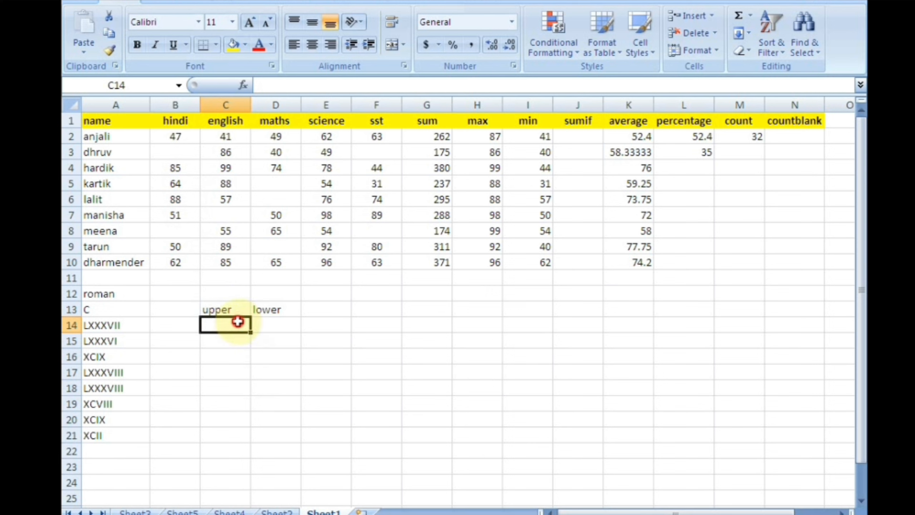
{"action": "type", "text": "="}
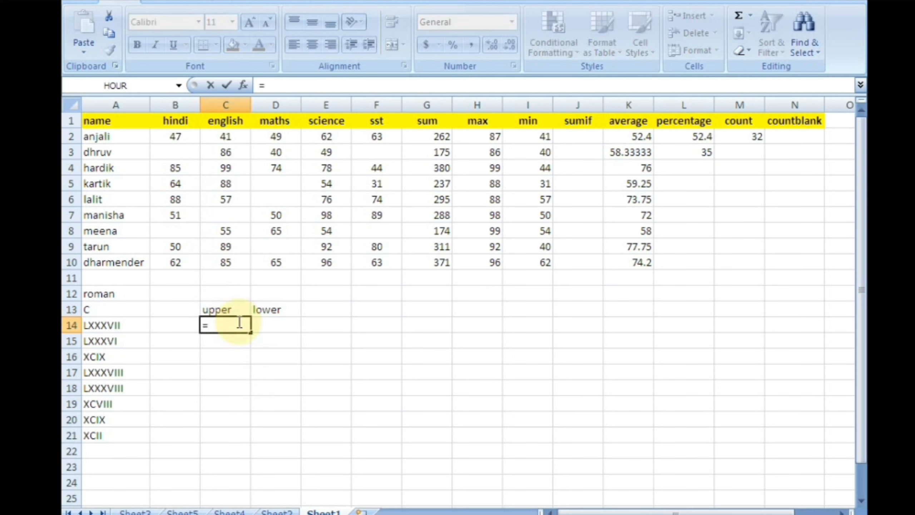
{"action": "type", "text": "upp"}
{"action": "key", "text": "Tab"}
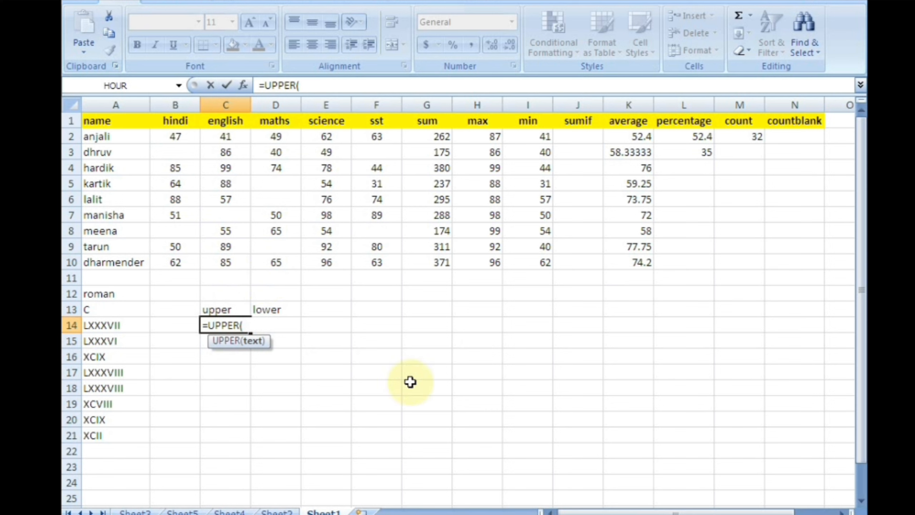
{"action": "left_click", "coordinate": [110, 136]}
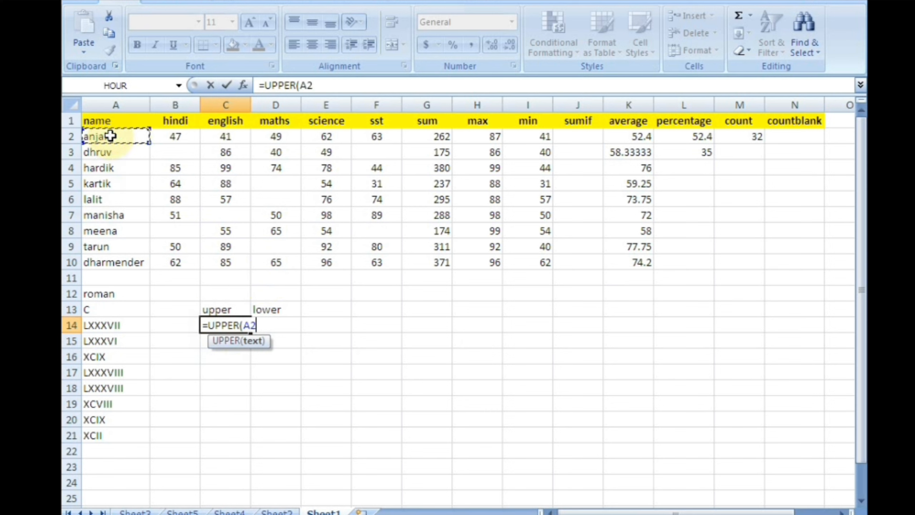
{"action": "type", "text": ")"}
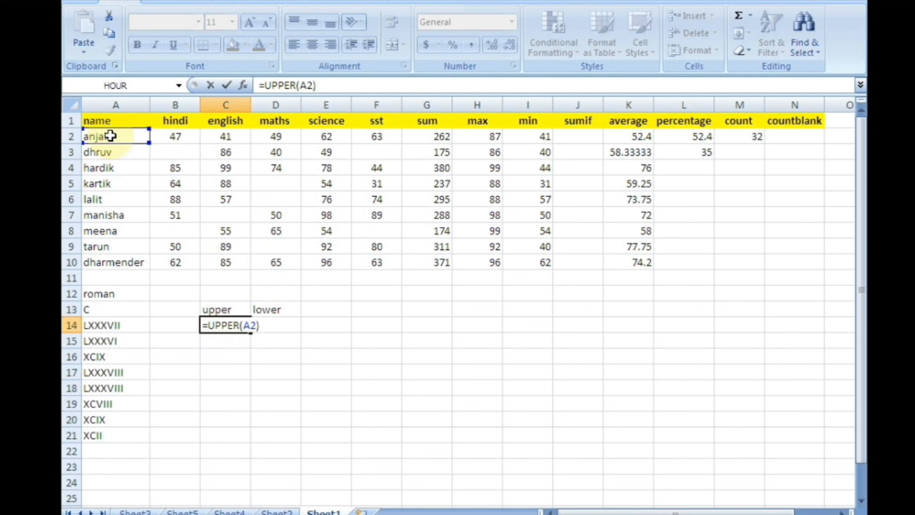
{"action": "key", "text": "Return"}
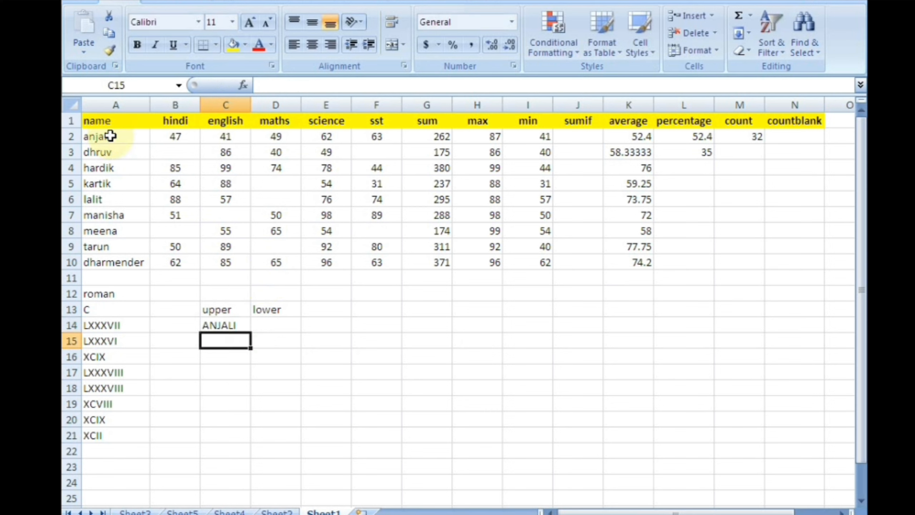
Fill the UPPER formula in C14 down to C21 to capitalise the other students' names.
{"action": "left_click", "coordinate": [238, 325]}
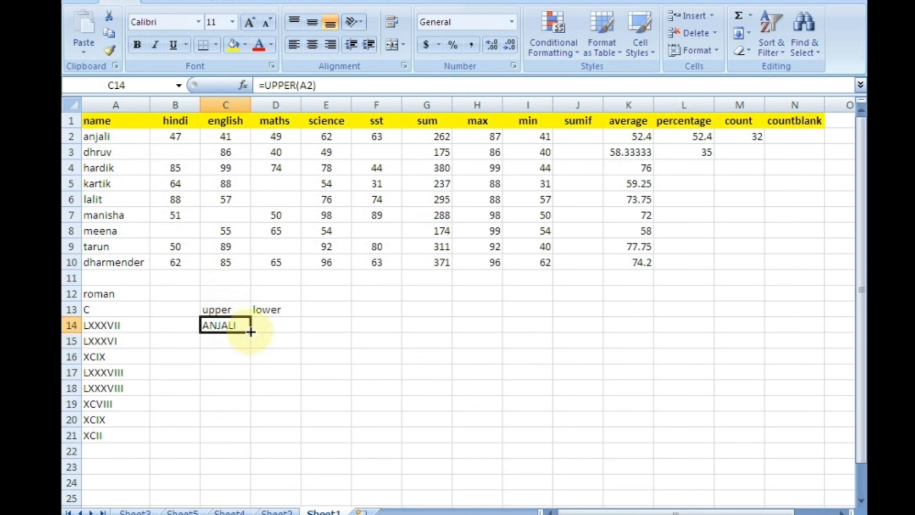
{"action": "left_click_drag", "start_coordinate": [250, 332], "coordinate": [244, 442]}
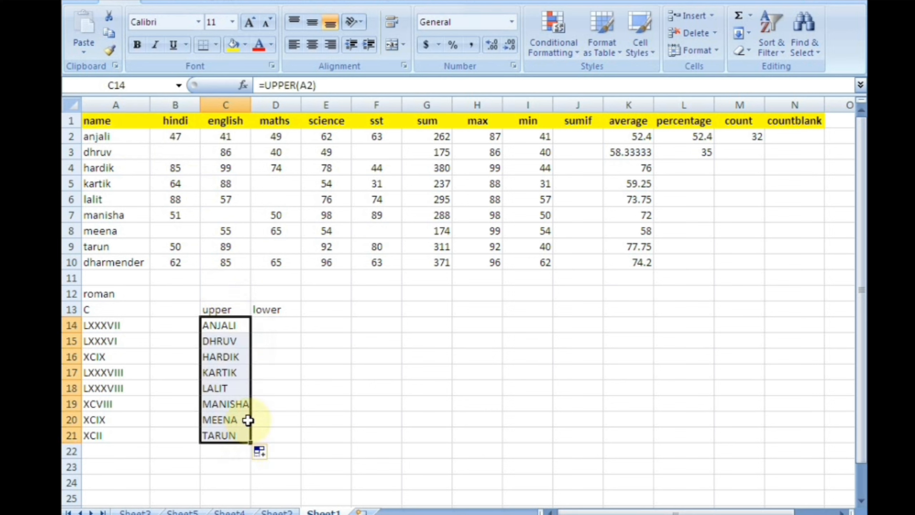
Enter =LOWER(C14) in D14 under the lower heading and fill the formula down to D21.
{"action": "left_click", "coordinate": [266, 324]}
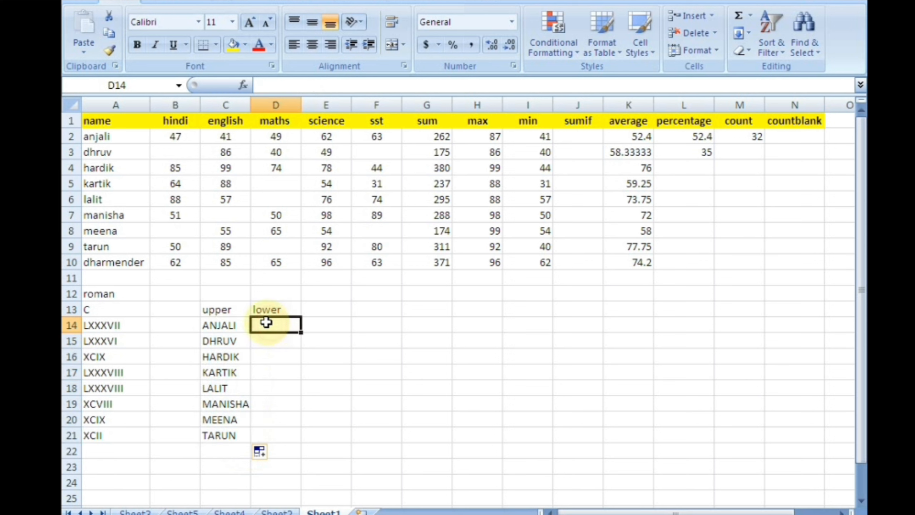
{"action": "type", "text": "=low"}
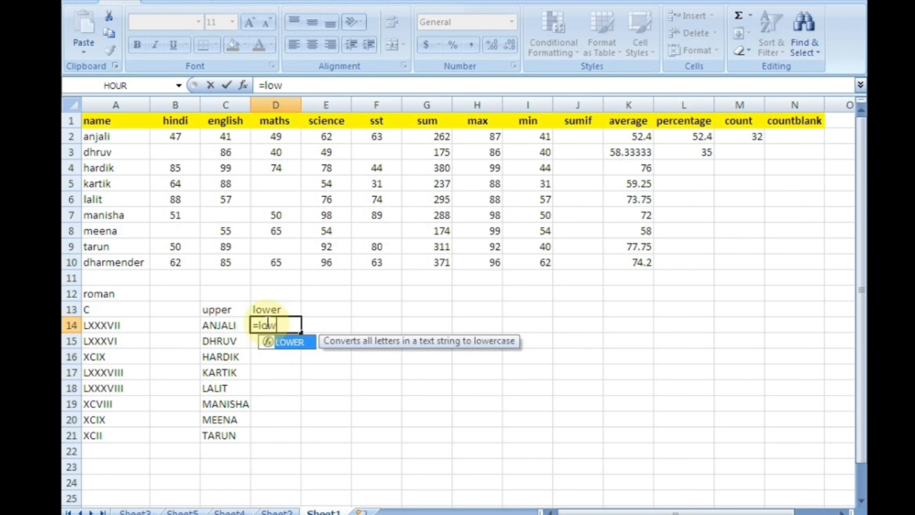
{"action": "key", "text": "Tab"}
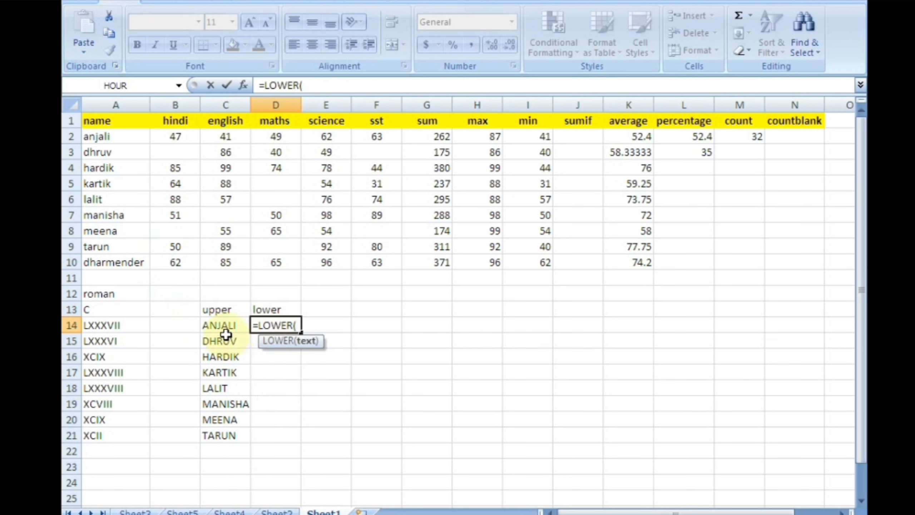
{"action": "left_click", "coordinate": [234, 326]}
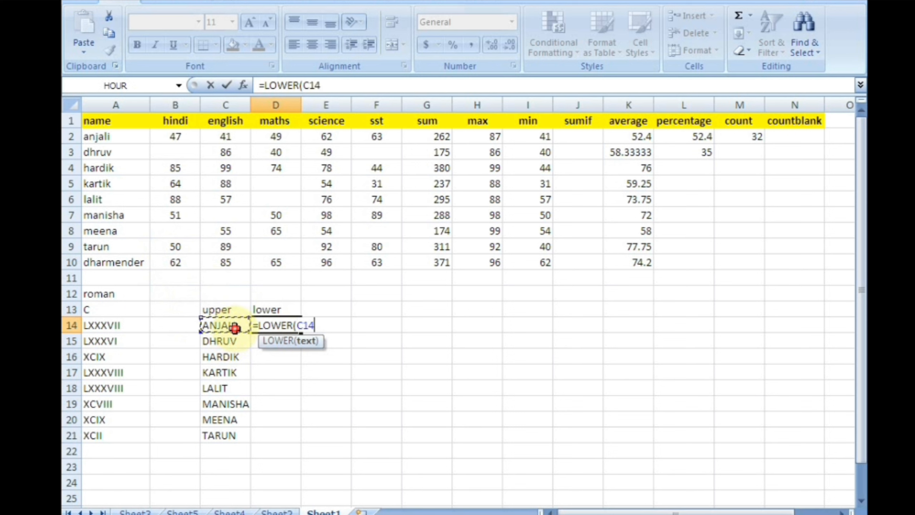
{"action": "key", "text": "Return"}
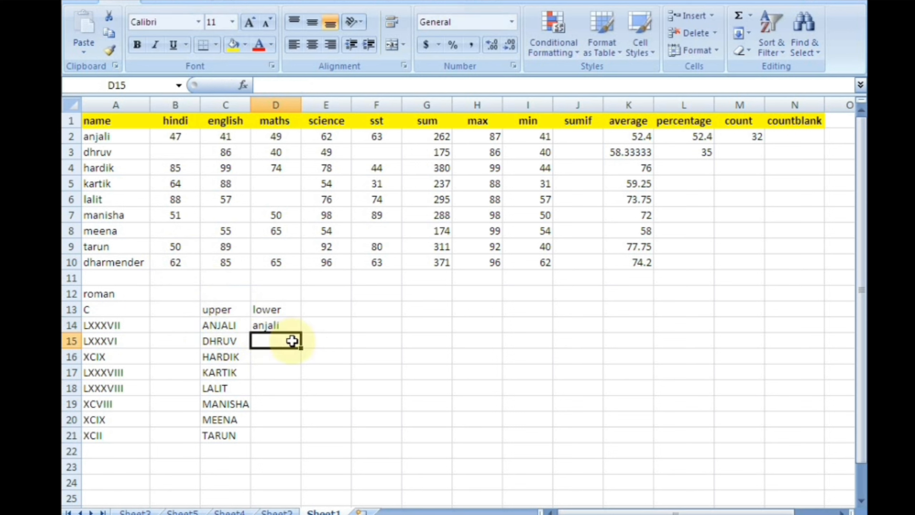
{"action": "left_click", "coordinate": [284, 326]}
{"action": "double_click", "coordinate": [301, 332]}
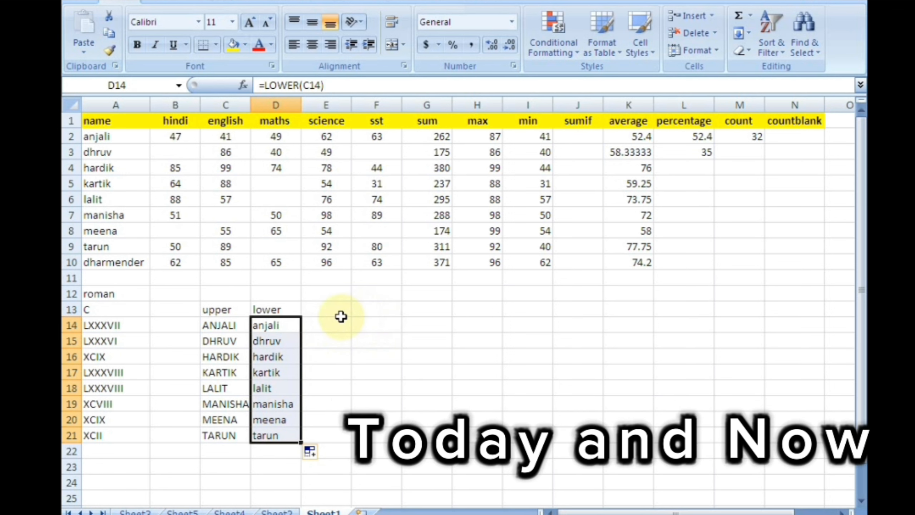
Enter =TODAY() in E13, beside the lower heading, to return the current date.
{"action": "left_click", "coordinate": [325, 307]}
{"action": "type", "text": "="}
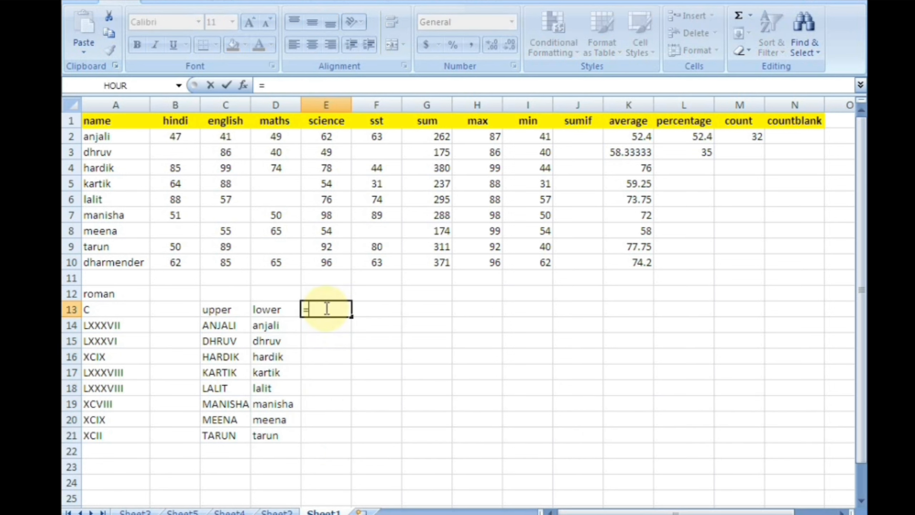
{"action": "type", "text": "today"}
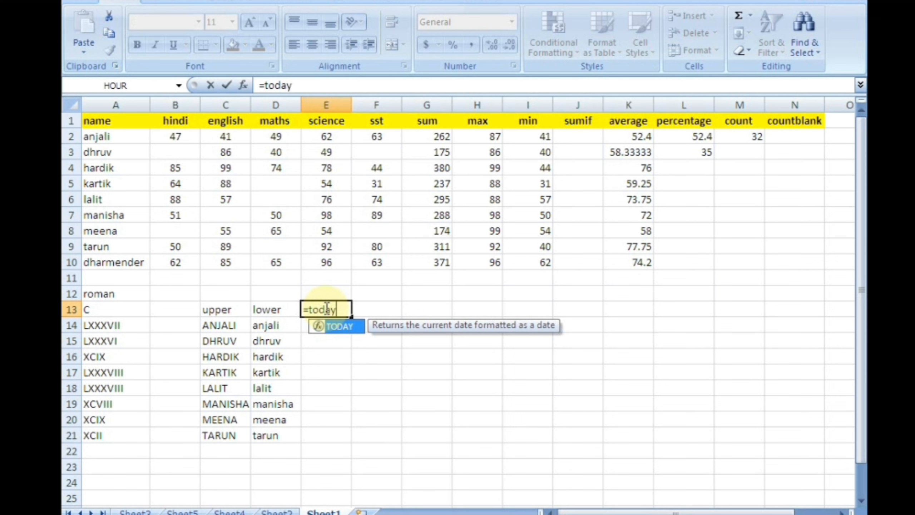
{"action": "key", "text": "Tab"}
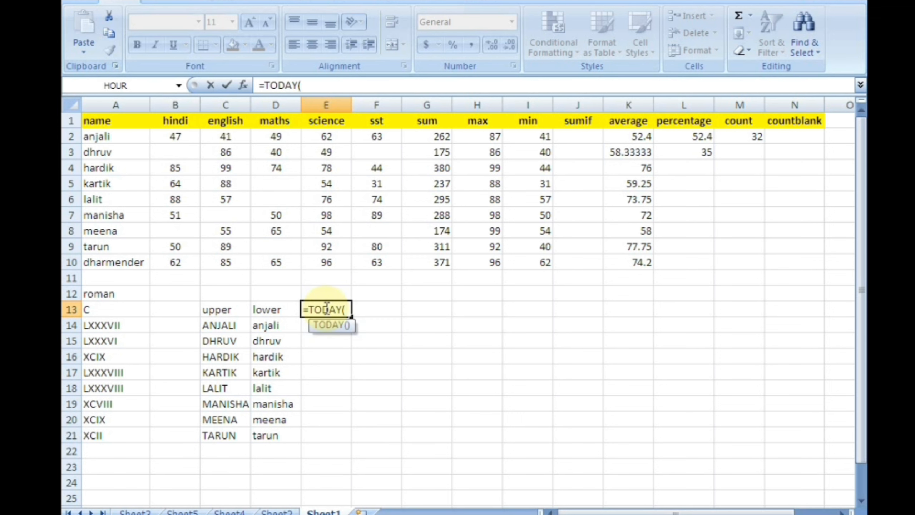
{"action": "type", "text": ")"}
{"action": "key", "text": "Return"}
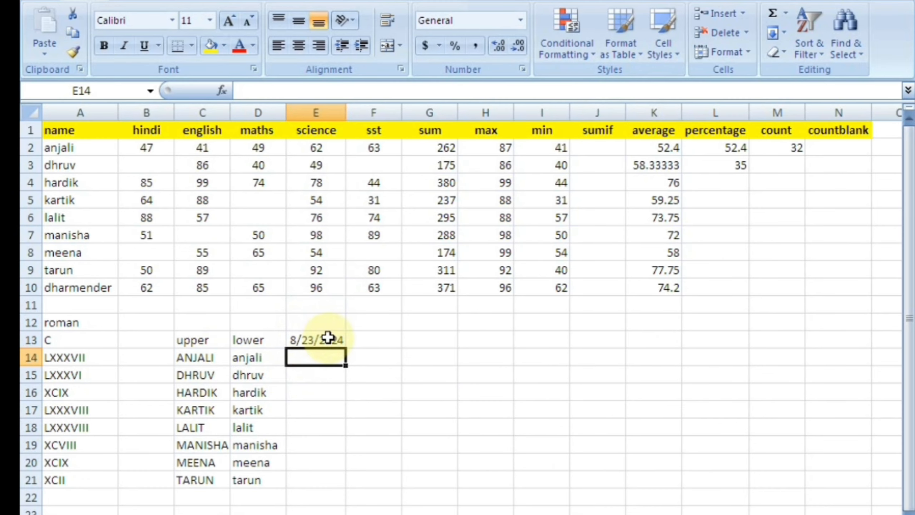
Enter =NOW() in F13 to return the current date and time.
{"action": "left_click", "coordinate": [370, 338]}
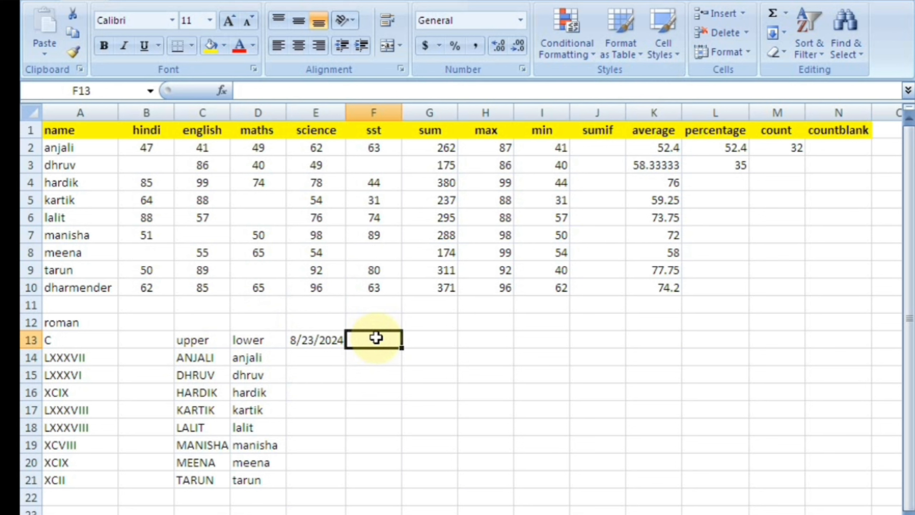
{"action": "type", "text": "=no"}
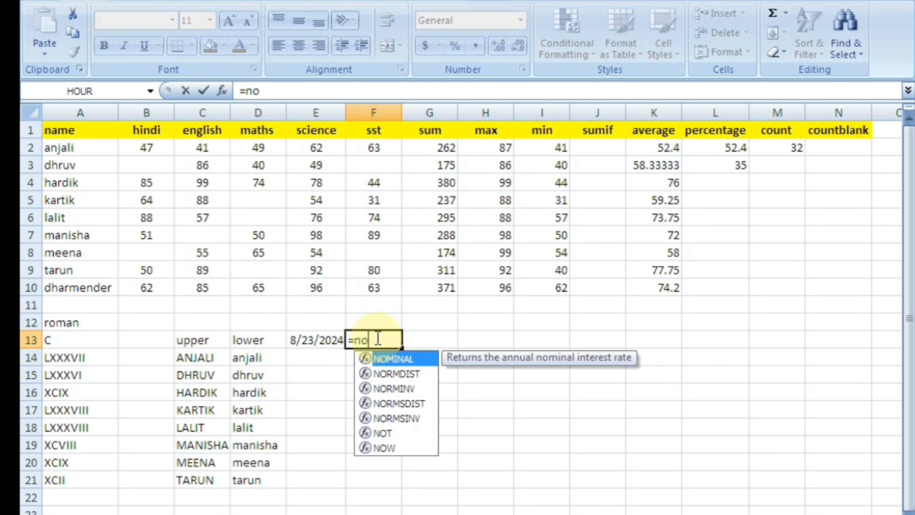
{"action": "type", "text": "w"}
{"action": "key", "text": "Tab"}
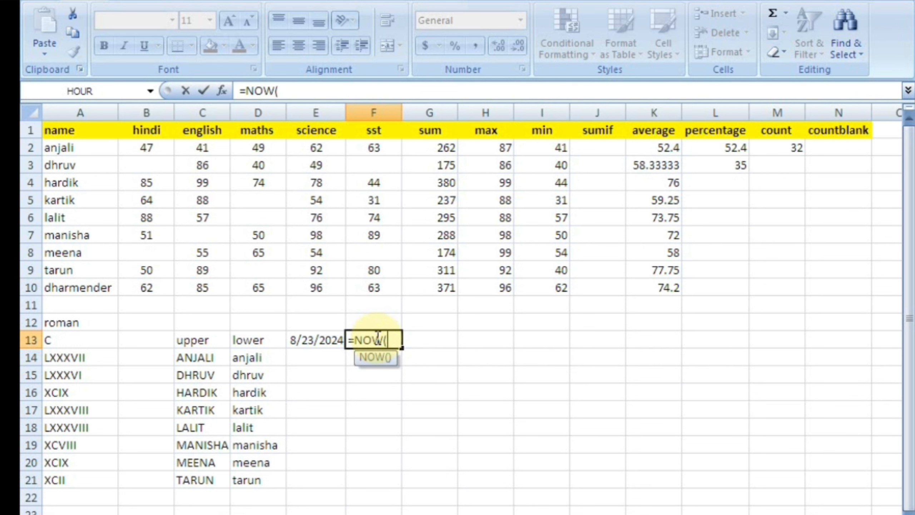
{"action": "type", "text": ")"}
{"action": "key", "text": "Return"}
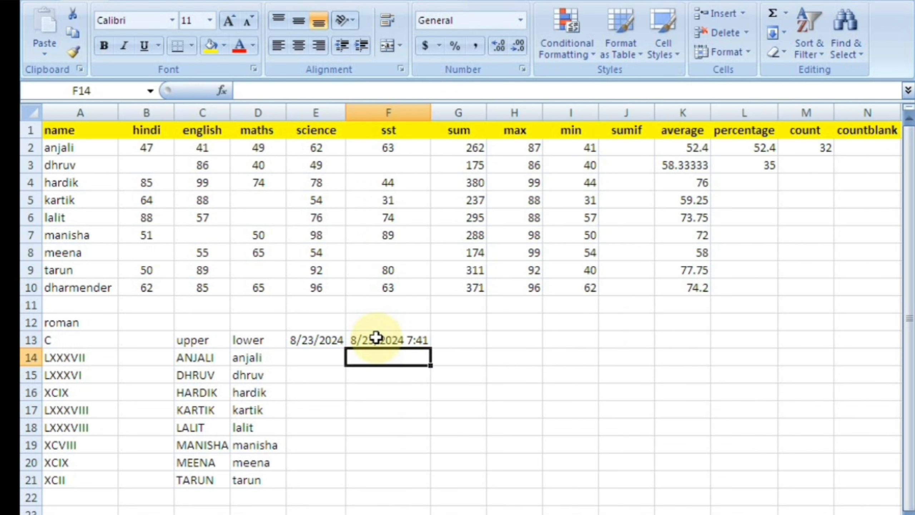
{"action": "left_click", "coordinate": [376, 337]}
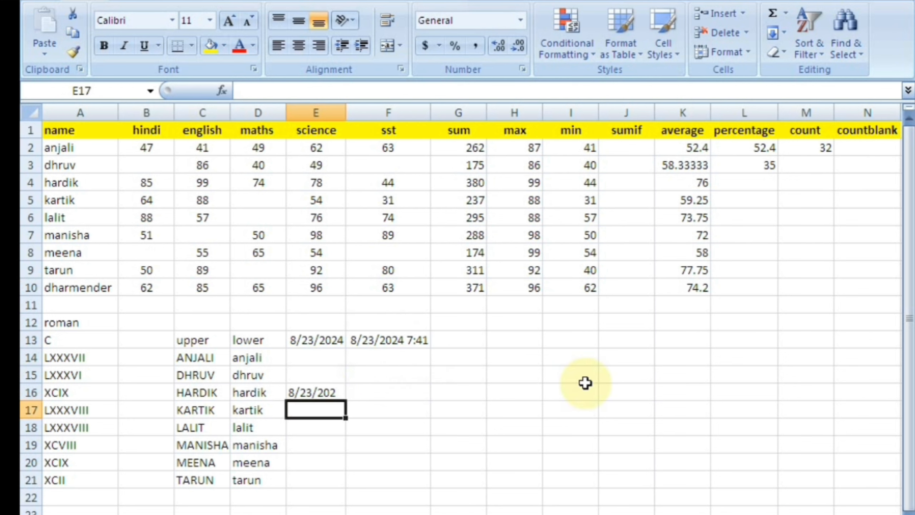
Undo the incomplete date in E16, then insert the current date there and the current time in E17 as fixed values.
{"action": "key", "text": "ctrl+z"}
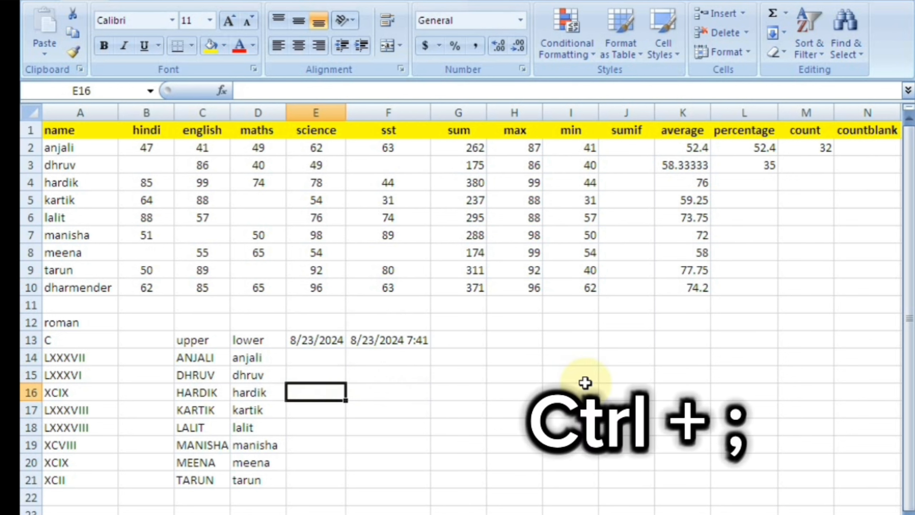
{"action": "key", "text": "ctrl+semicolon"}
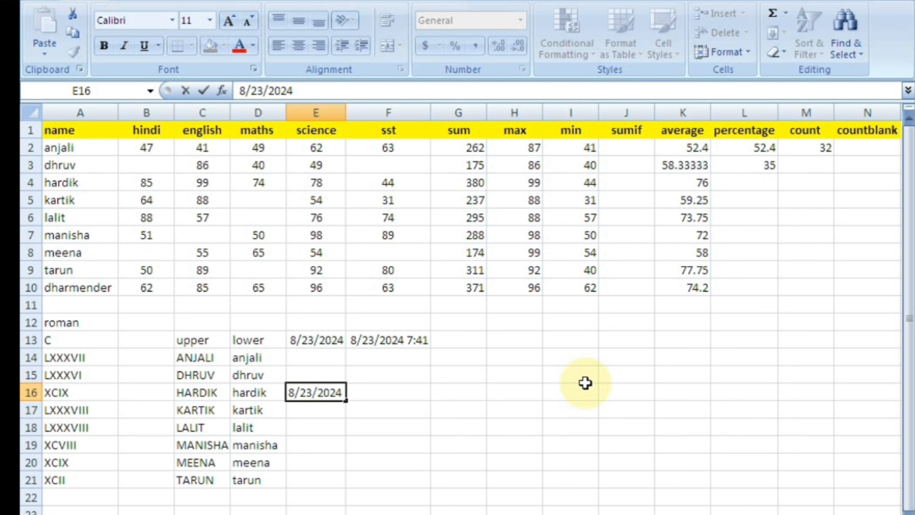
{"action": "key", "text": "Return"}
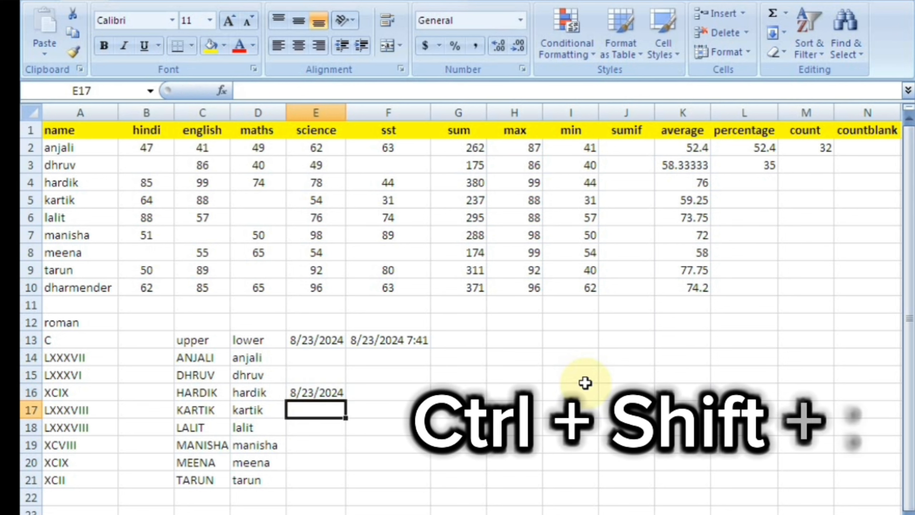
{"action": "key", "text": "ctrl+shift+colon"}
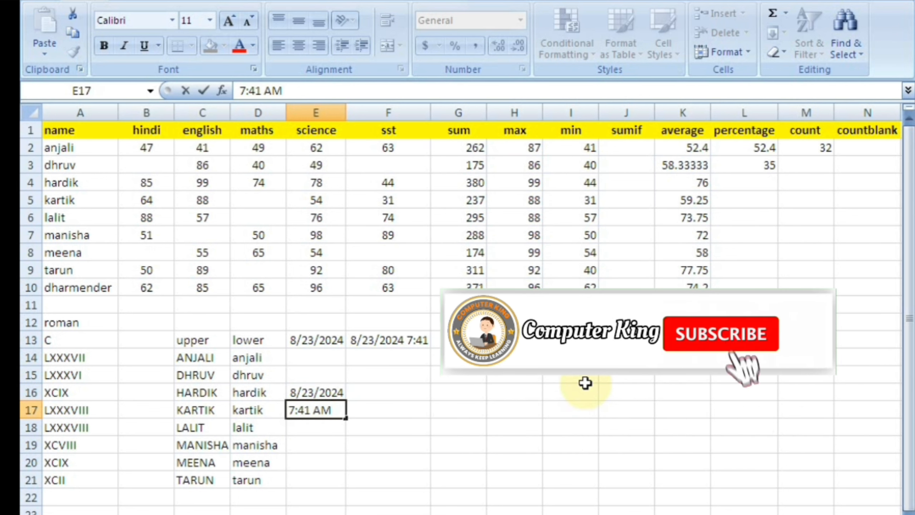
{"action": "key", "text": "Return"}
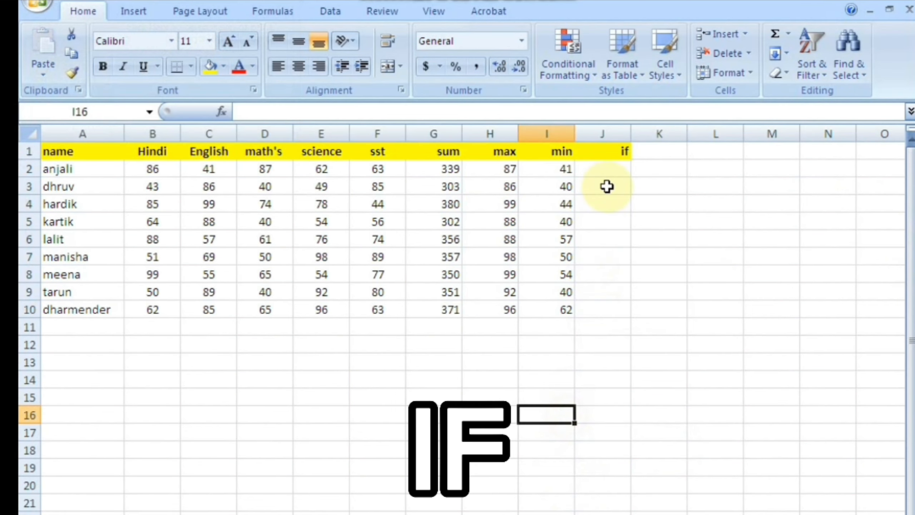
Delete the max and min columns (H and I) from the marks table with the if heading.
{"action": "left_click", "coordinate": [608, 169]}
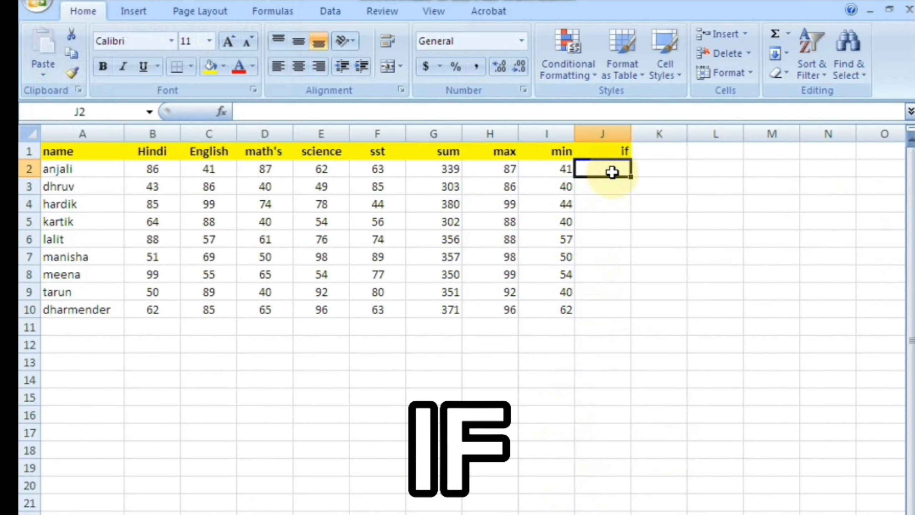
{"action": "left_click", "coordinate": [622, 188]}
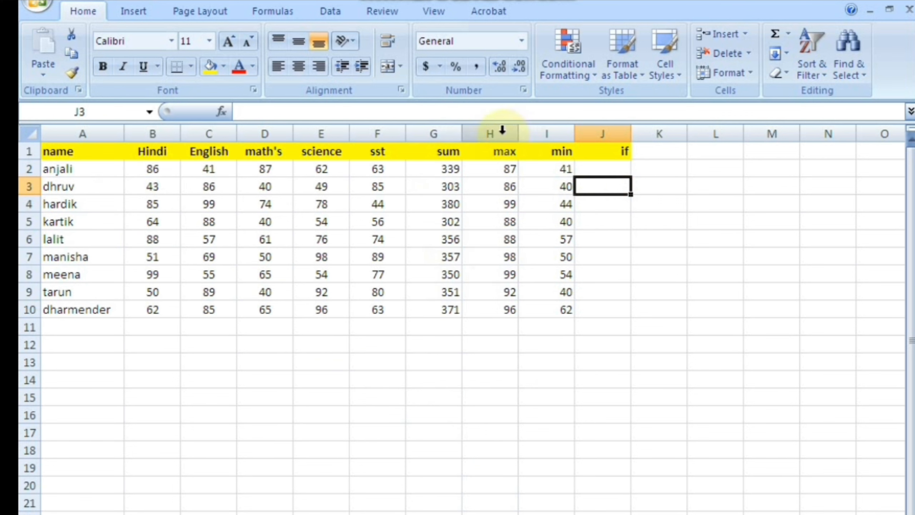
{"action": "left_click_drag", "start_coordinate": [501, 133], "coordinate": [527, 139]}
{"action": "key", "text": "ctrl+minus"}
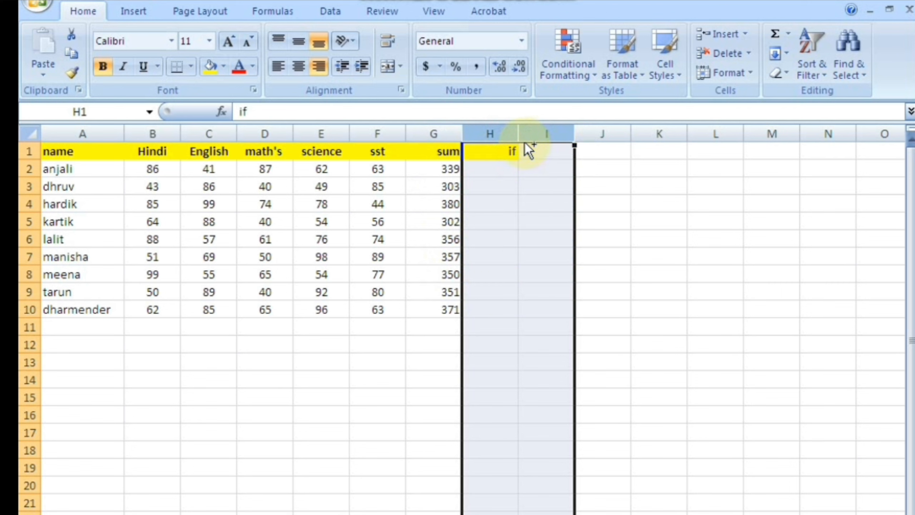
{"action": "left_click", "coordinate": [531, 217]}
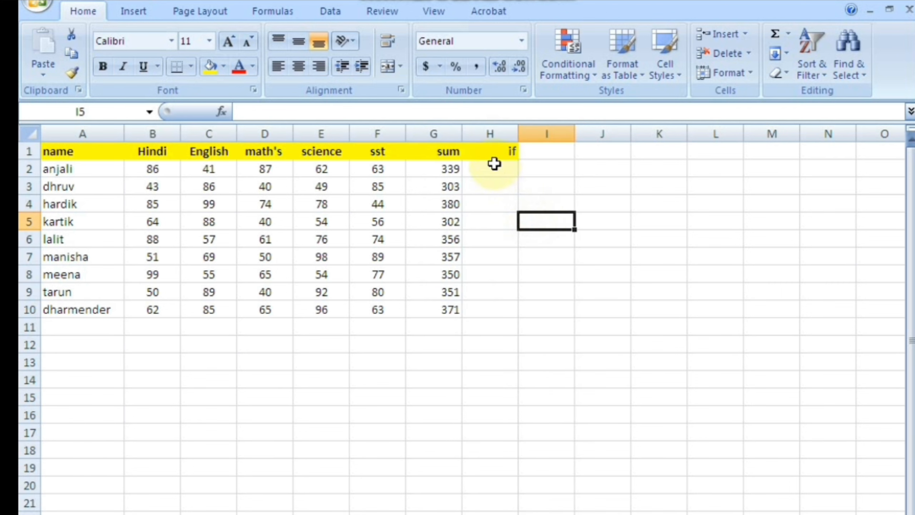
Replace the if heading in H1 with result.
{"action": "left_click", "coordinate": [493, 168]}
{"action": "left_click", "coordinate": [494, 153]}
{"action": "type", "text": "res"}
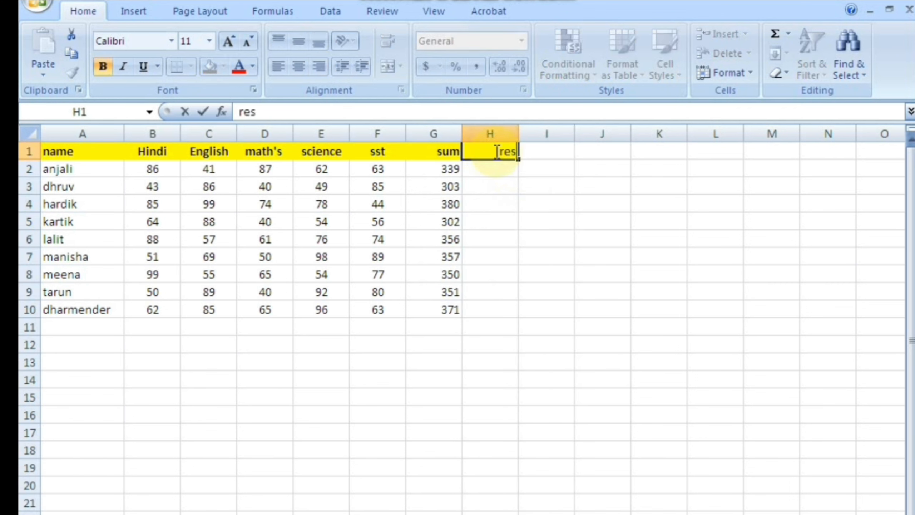
{"action": "type", "text": "ult"}
{"action": "key", "text": "Return"}
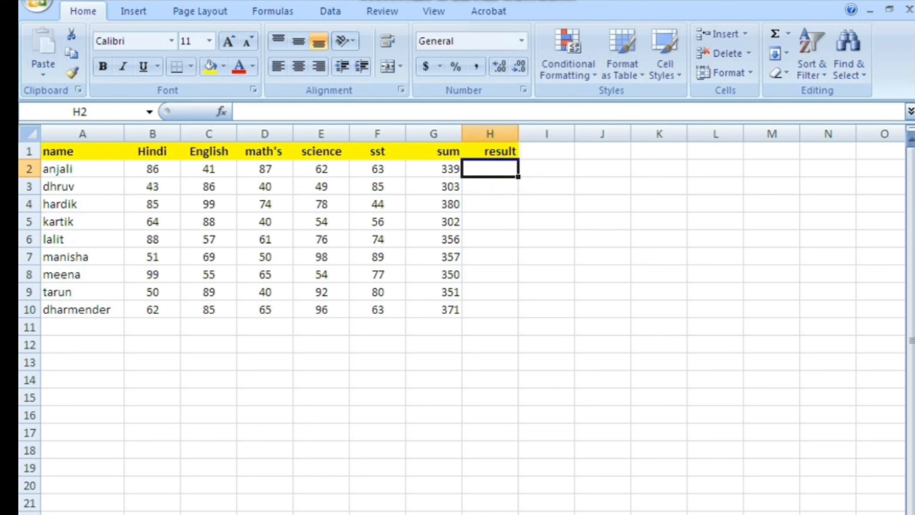
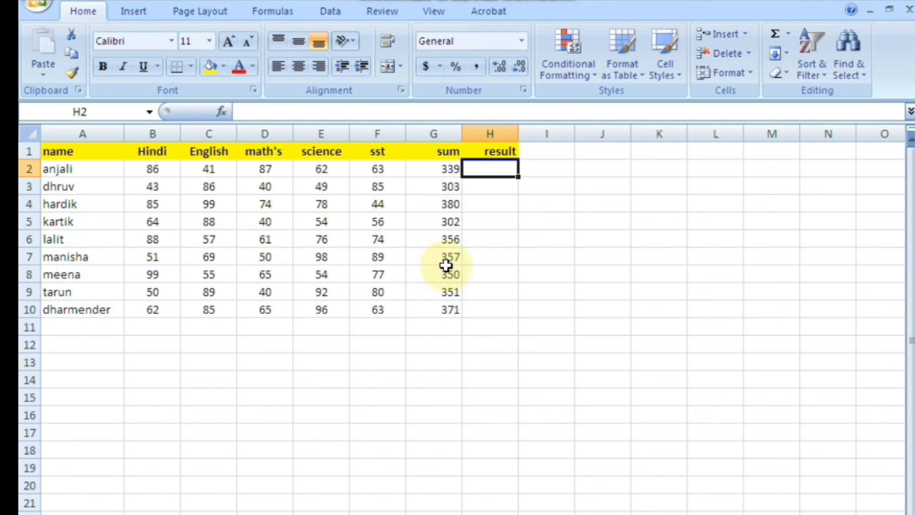
Enter =IF(G2>250,"pass","fail") in H2 to grade the first student by the sum.
{"action": "type", "text": "=if"}
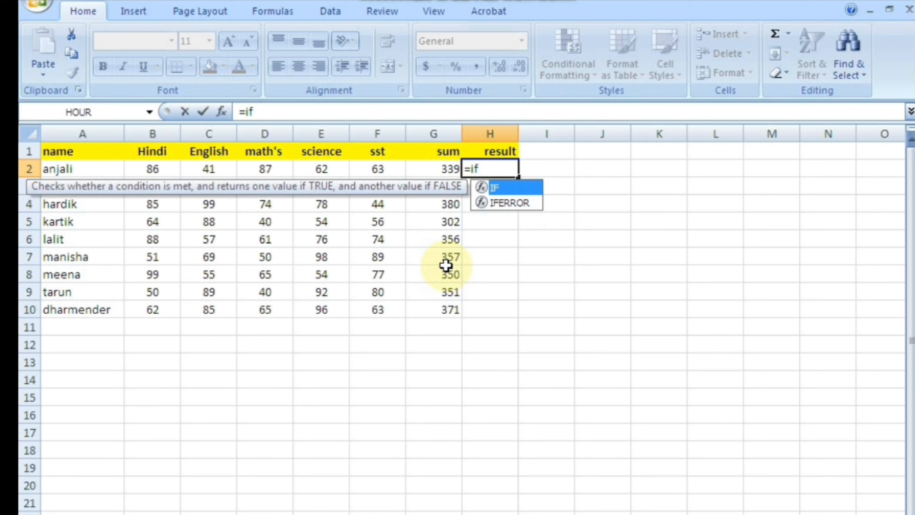
{"action": "key", "text": "Tab"}
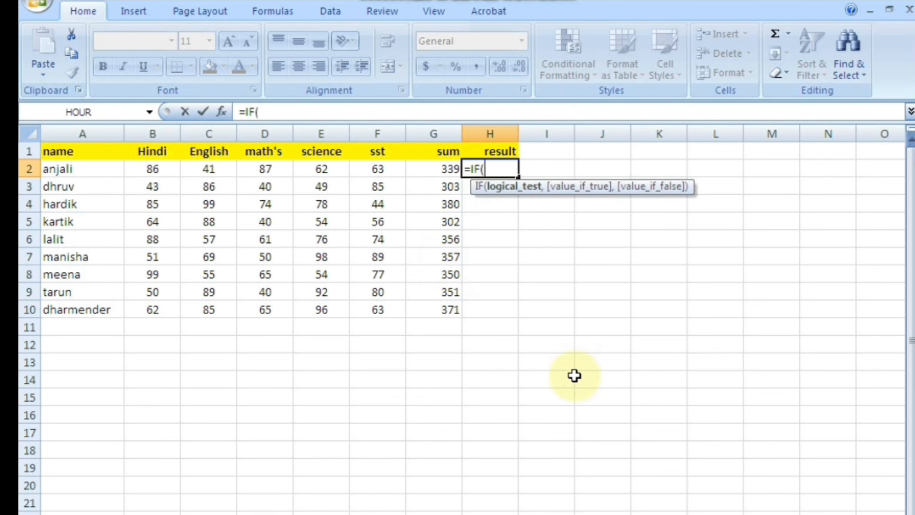
{"action": "left_click", "coordinate": [430, 166]}
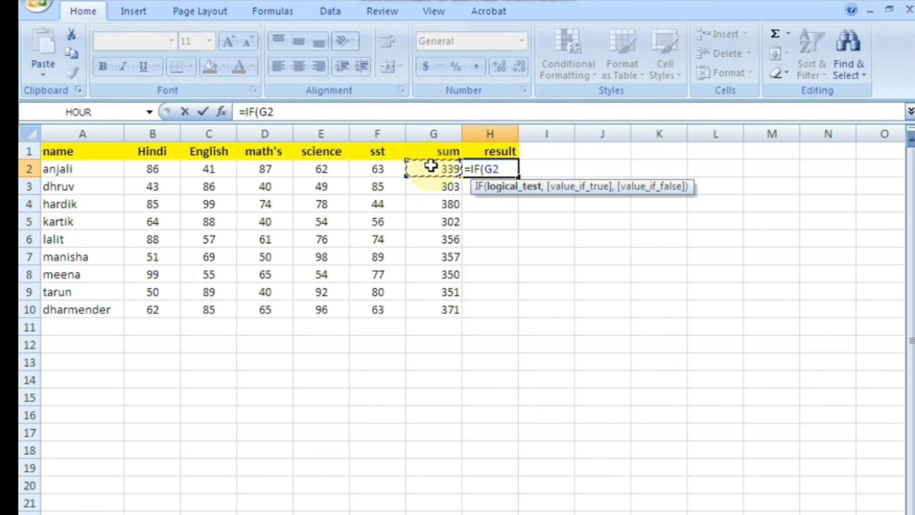
{"action": "type", "text": ">250,"}
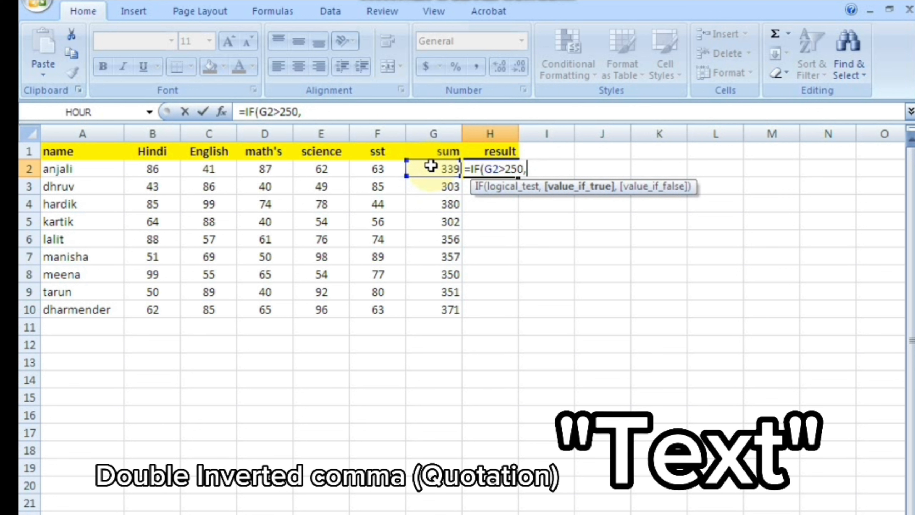
{"action": "type", "text": "\"pass"}
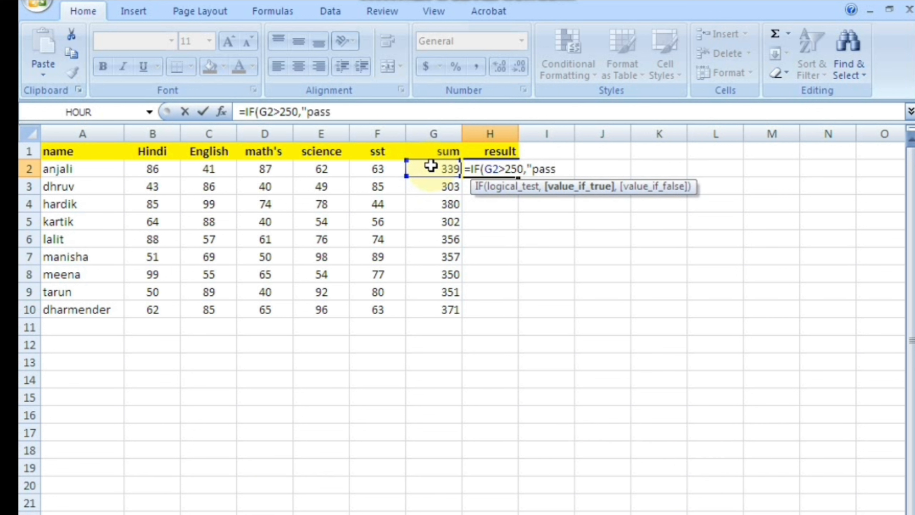
{"action": "type", "text": "\""}
{"action": "type", "text": ","}
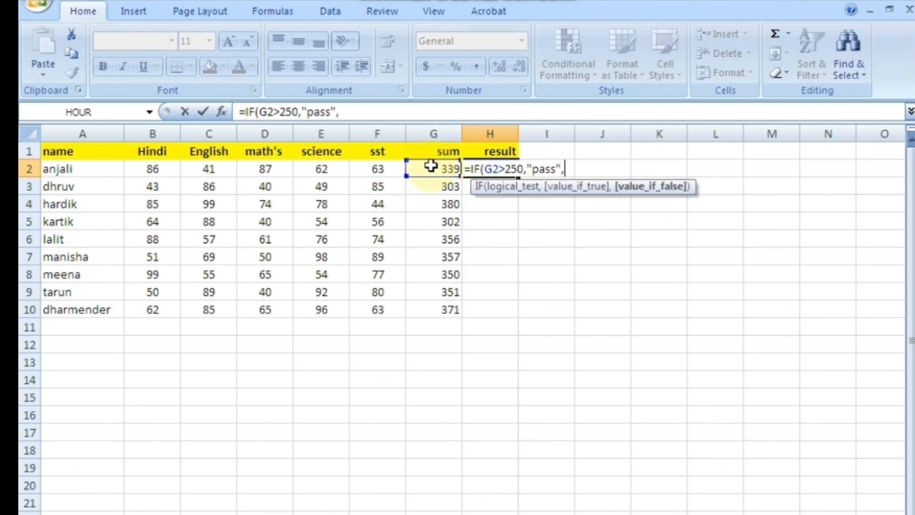
{"action": "type", "text": "\"fail\")"}
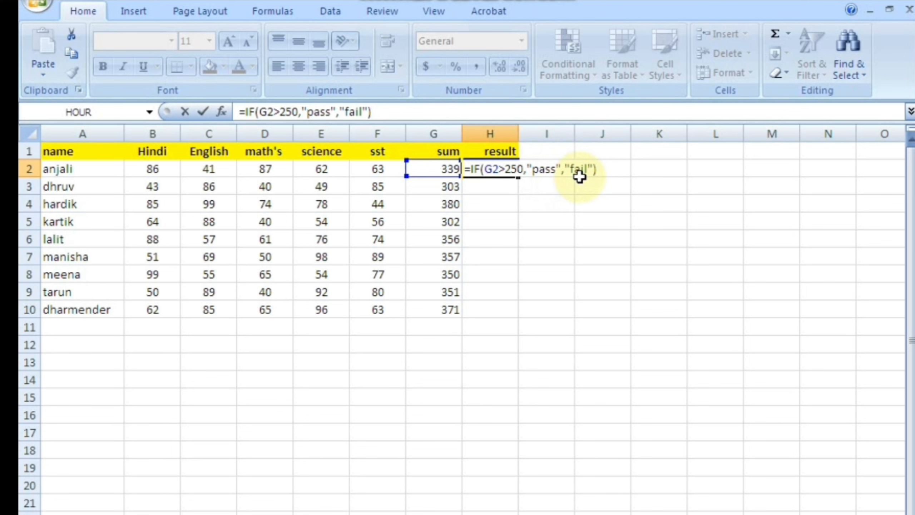
{"action": "key", "text": "Return"}
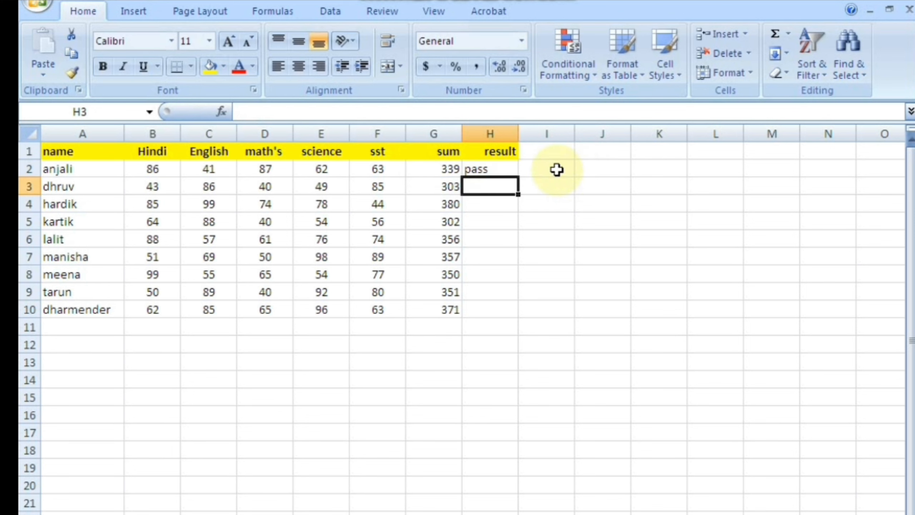
Change the pass threshold in the H2 IF formula to 350.
{"action": "left_click", "coordinate": [502, 169]}
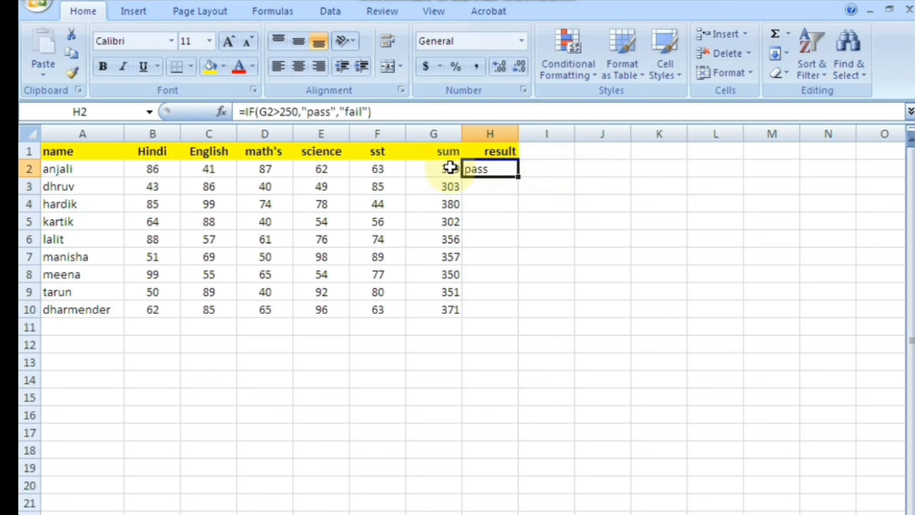
{"action": "left_click_drag", "start_coordinate": [451, 164], "coordinate": [449, 307]}
{"action": "left_click", "coordinate": [496, 167]}
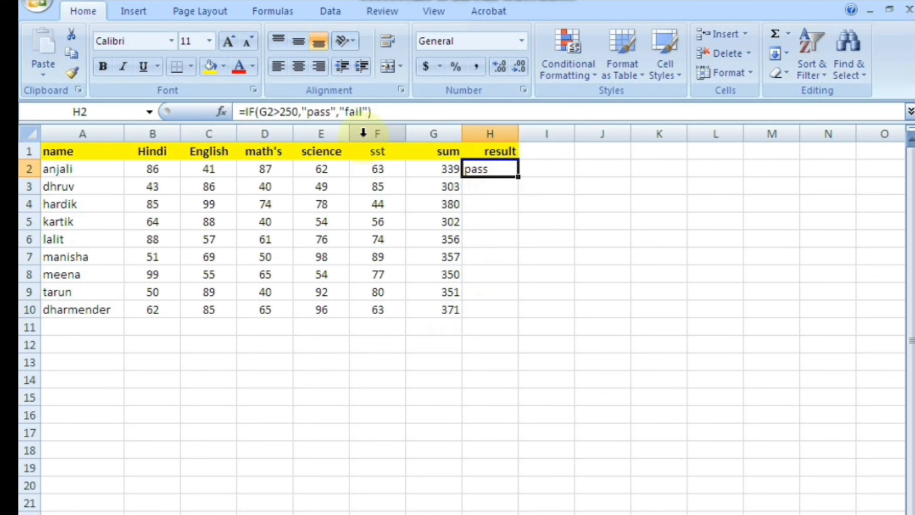
{"action": "left_click", "coordinate": [287, 112]}
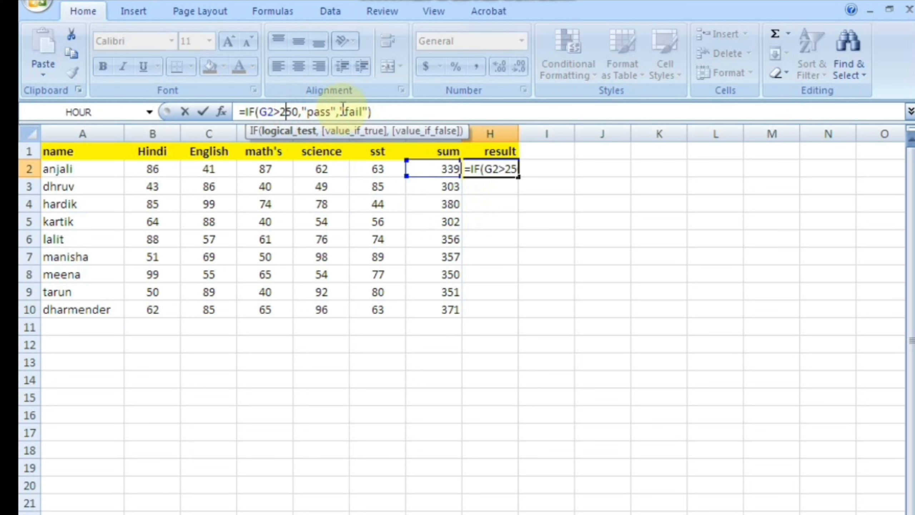
{"action": "key", "text": "BackSpace"}
{"action": "key", "text": "Return"}
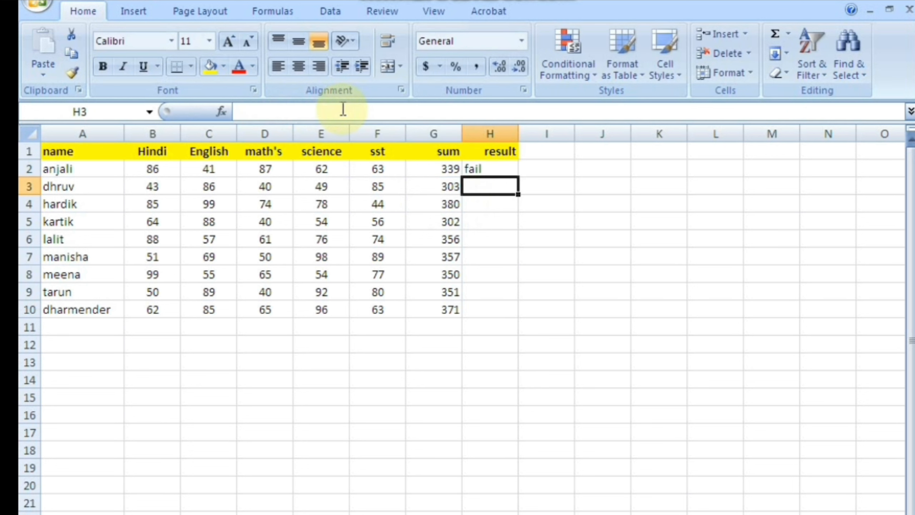
Fill the H2 result formula down through H10 and check the results of the first three students.
{"action": "left_click", "coordinate": [473, 163]}
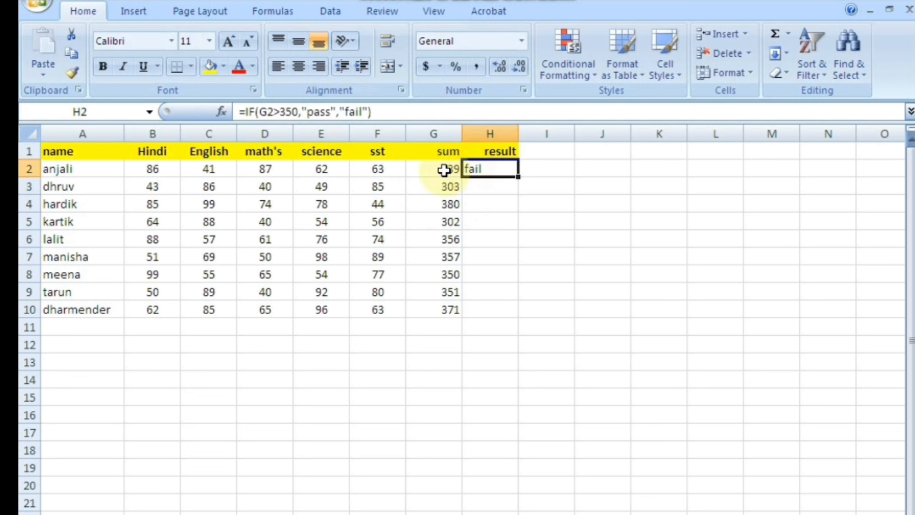
{"action": "double_click", "coordinate": [517, 177]}
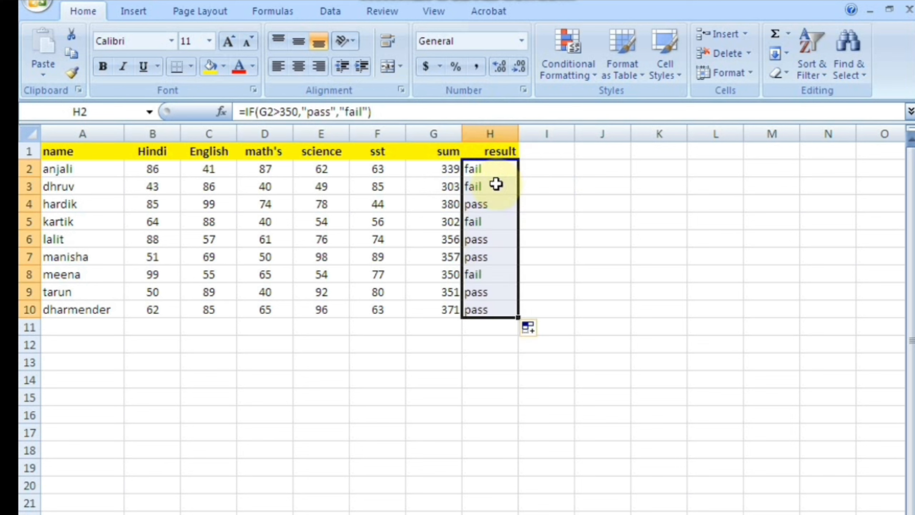
{"action": "left_click", "coordinate": [486, 170]}
{"action": "left_click", "coordinate": [485, 187]}
{"action": "left_click", "coordinate": [490, 203]}
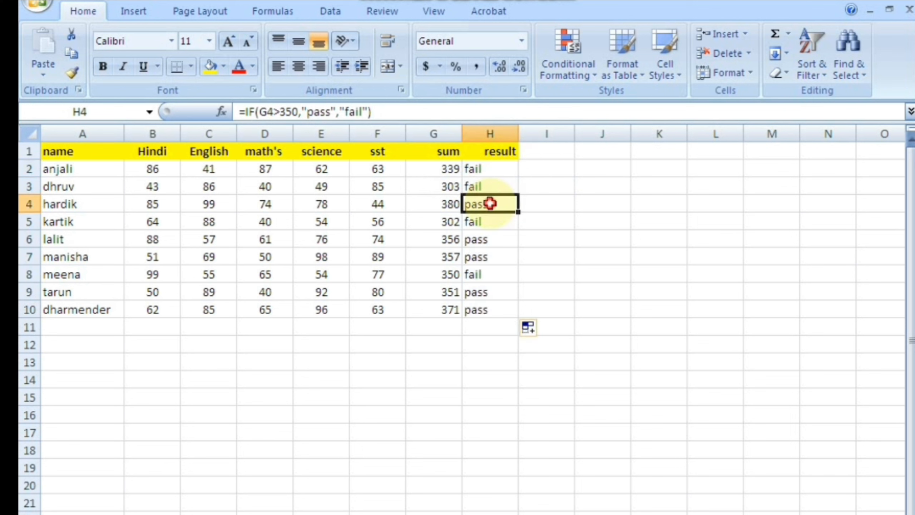
{"action": "left_click", "coordinate": [451, 204]}
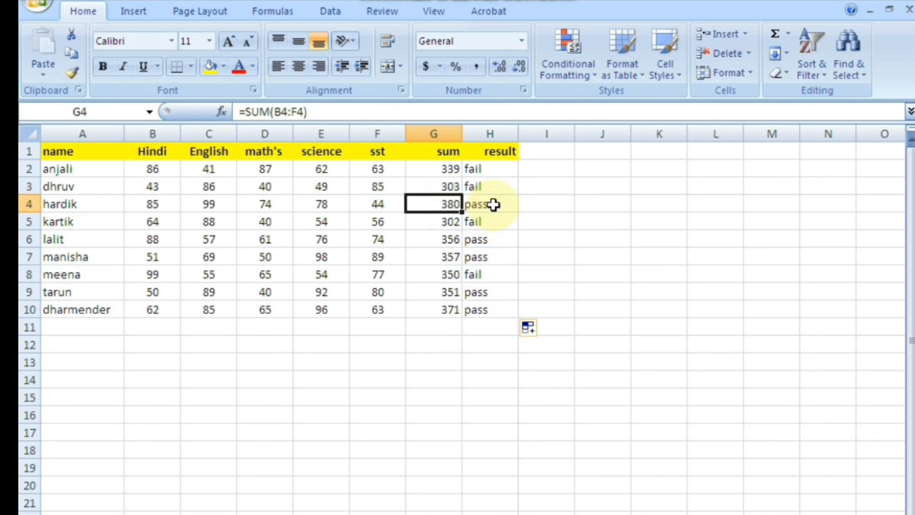
Copy the student names in A2:A10 into the blank area below the table, starting at A13.
{"action": "left_click", "coordinate": [547, 151]}
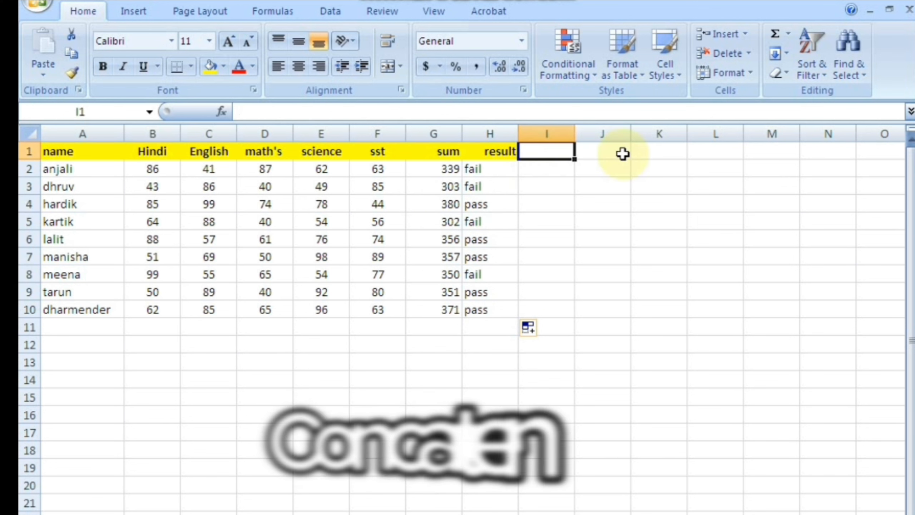
{"action": "left_click", "coordinate": [82, 343]}
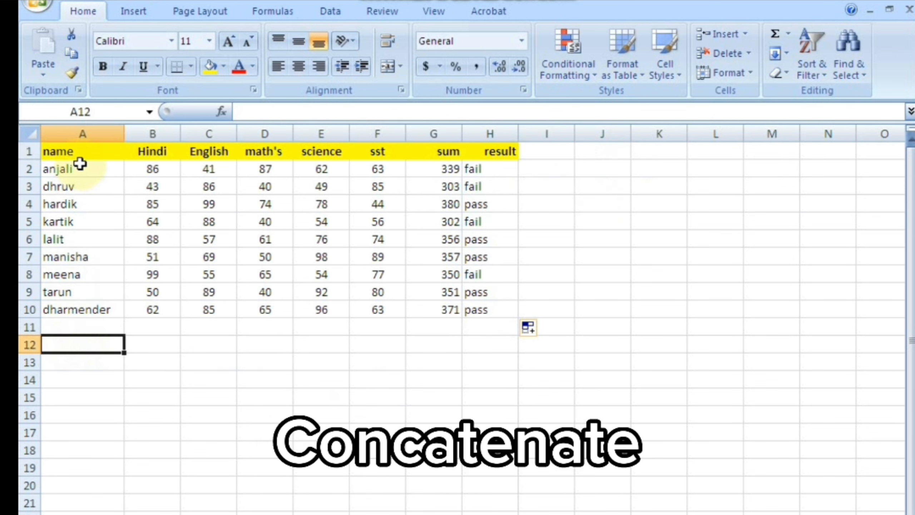
{"action": "left_click_drag", "start_coordinate": [74, 168], "coordinate": [79, 305]}
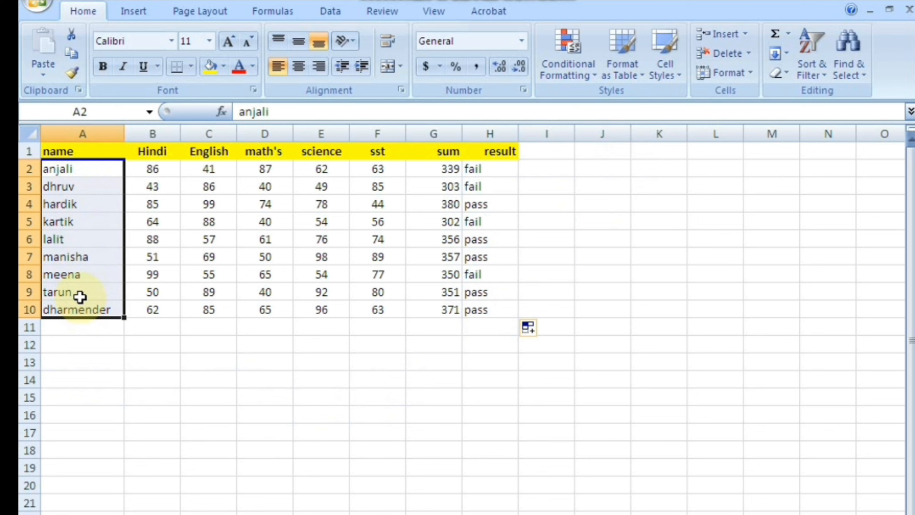
{"action": "key", "text": "ctrl+c"}
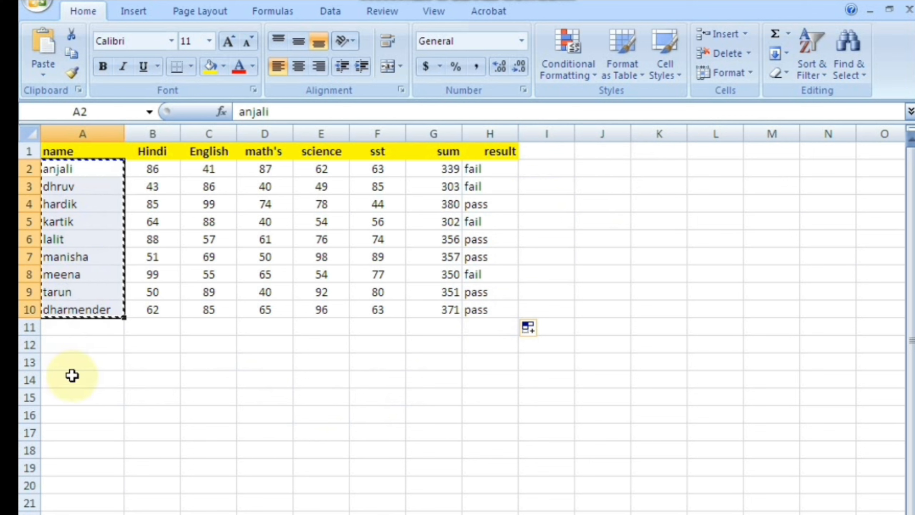
{"action": "left_click", "coordinate": [74, 361]}
{"action": "key", "text": "ctrl+v"}
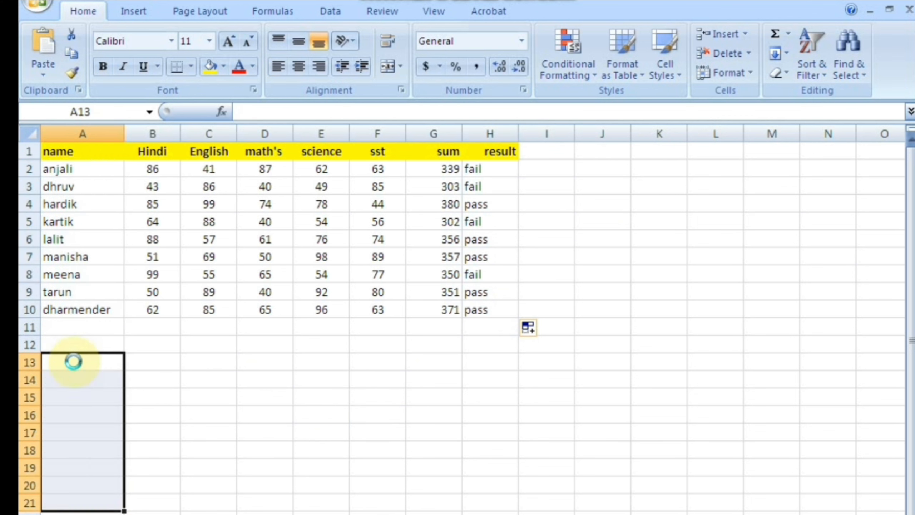
Enter a surname in B13 beside the first copied name and fill it down through B21.
{"action": "left_click", "coordinate": [156, 362]}
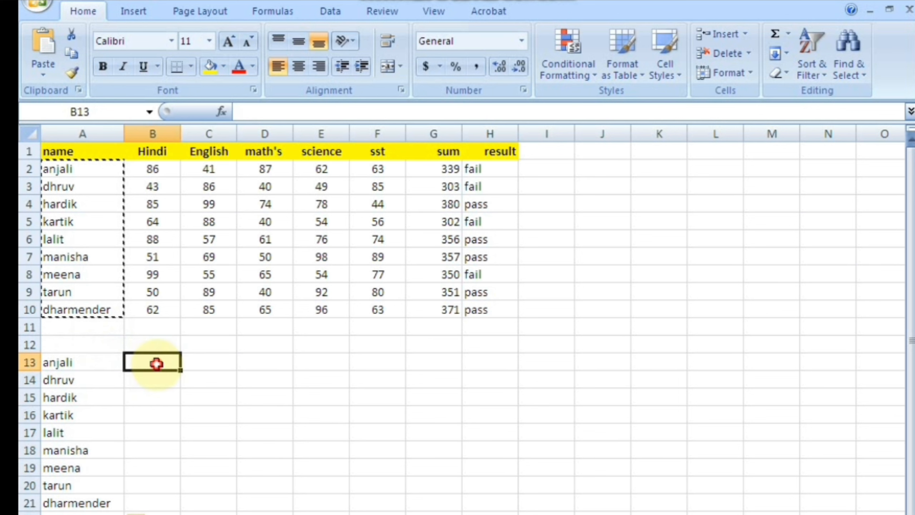
{"action": "type", "text": "kumar"}
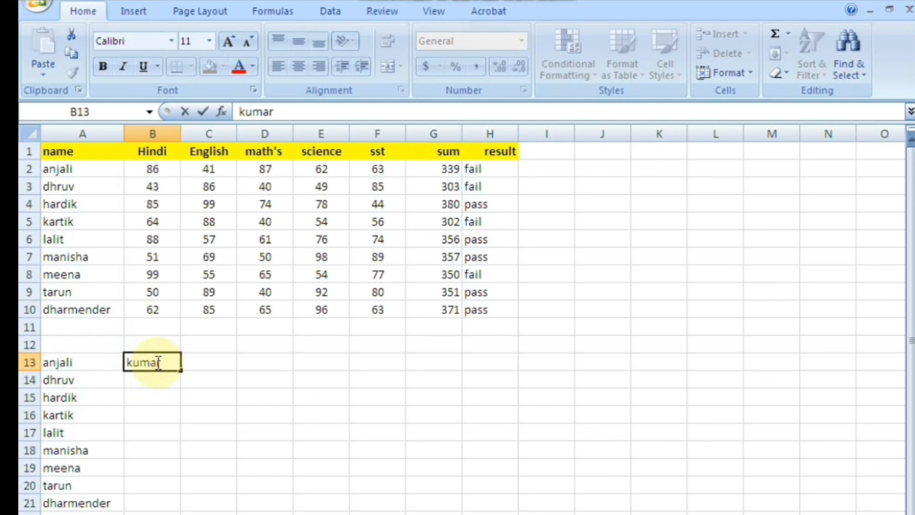
{"action": "key", "text": "Return"}
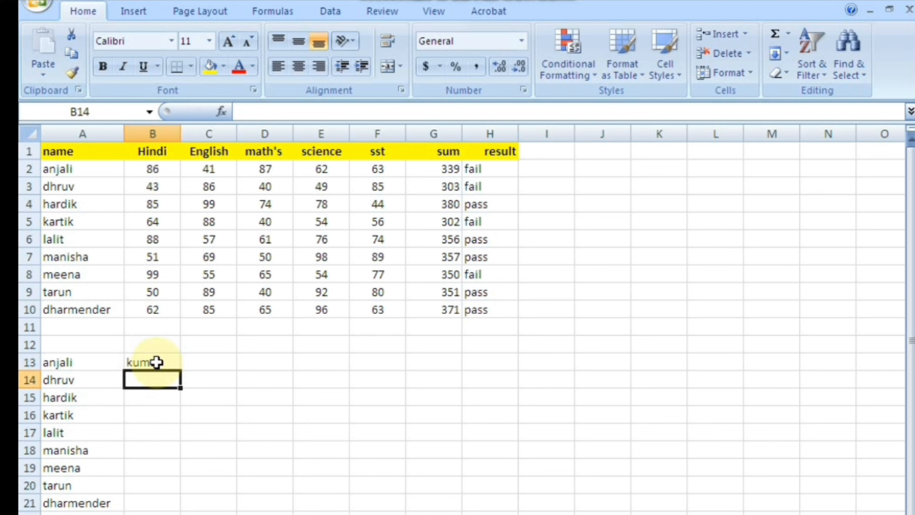
{"action": "left_click", "coordinate": [87, 380]}
{"action": "left_click", "coordinate": [140, 380]}
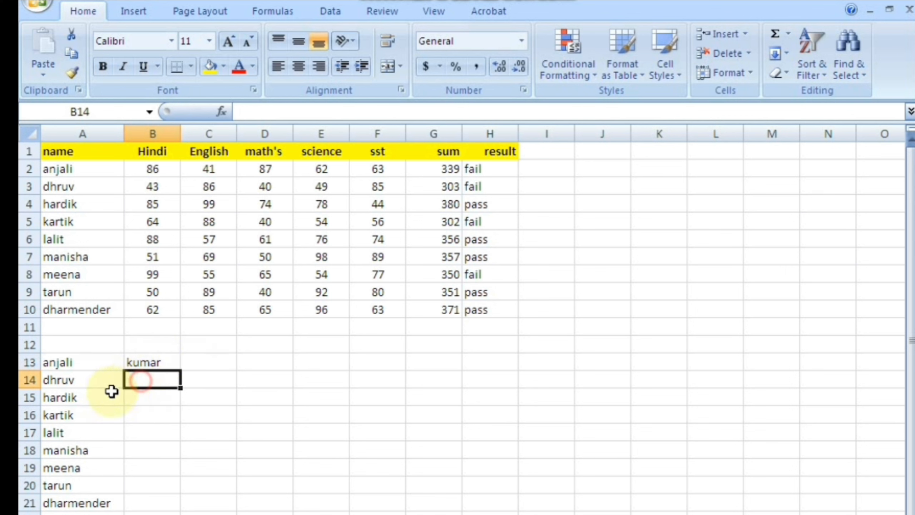
{"action": "left_click", "coordinate": [90, 398]}
{"action": "left_click", "coordinate": [137, 398]}
{"action": "left_click", "coordinate": [169, 357]}
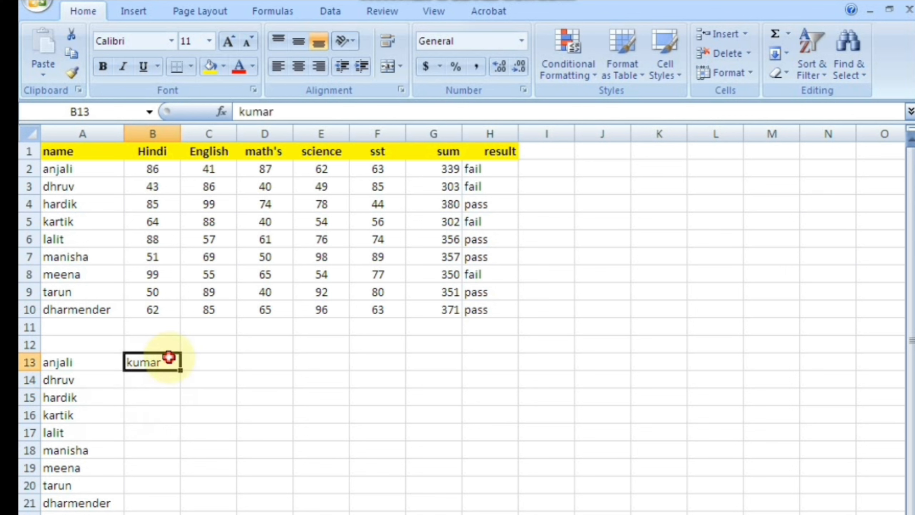
{"action": "left_click_drag", "start_coordinate": [180, 370], "coordinate": [180, 509]}
{"action": "left_click", "coordinate": [155, 432]}
{"action": "left_click", "coordinate": [212, 377]}
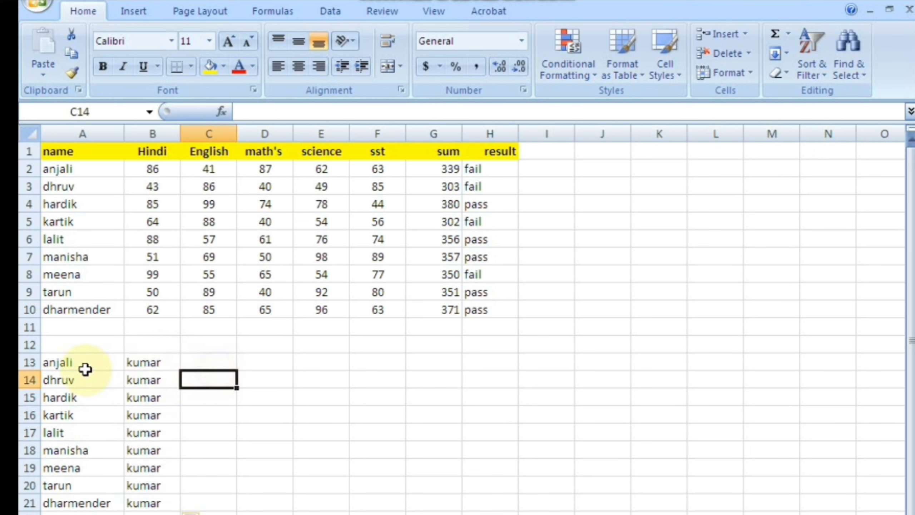
Join the first name in A14 and the surname in B14 in cell C14 with =CONCATENATE(A14,B14).
{"action": "left_click_drag", "start_coordinate": [85, 369], "coordinate": [95, 501]}
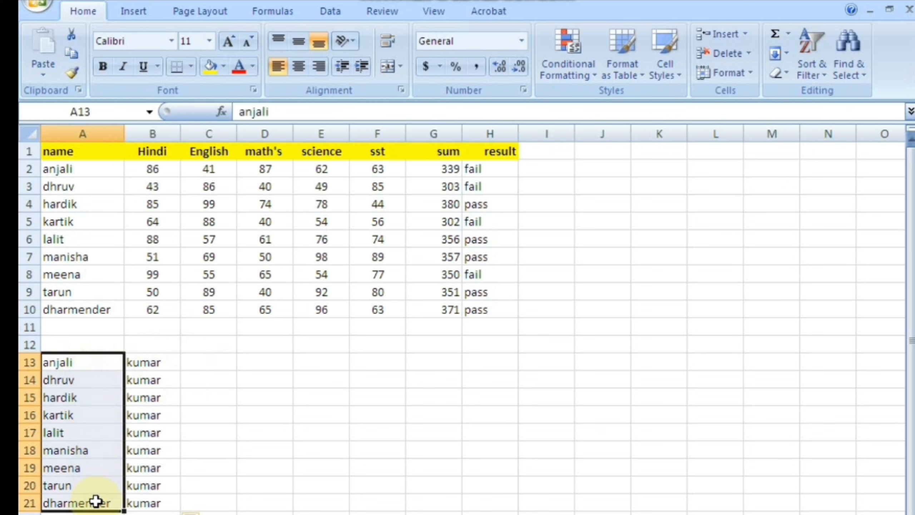
{"action": "left_click_drag", "start_coordinate": [157, 359], "coordinate": [157, 508]}
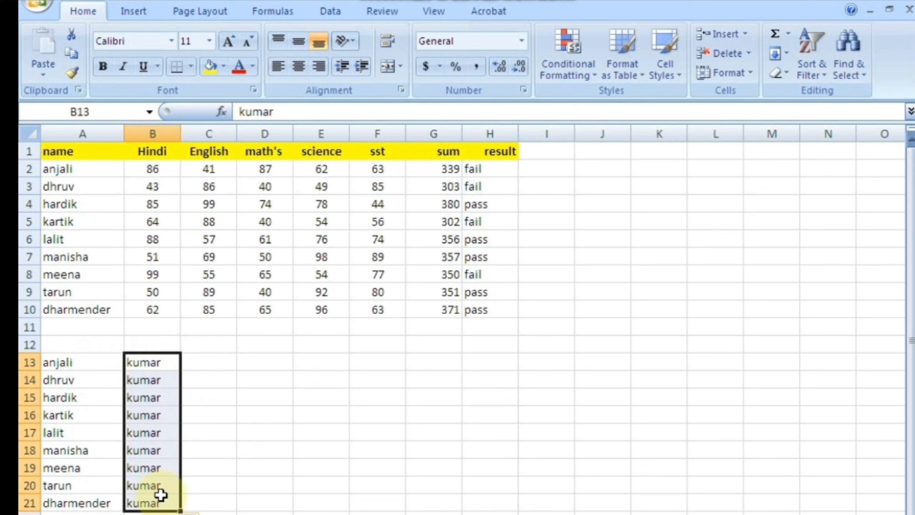
{"action": "left_click", "coordinate": [228, 358]}
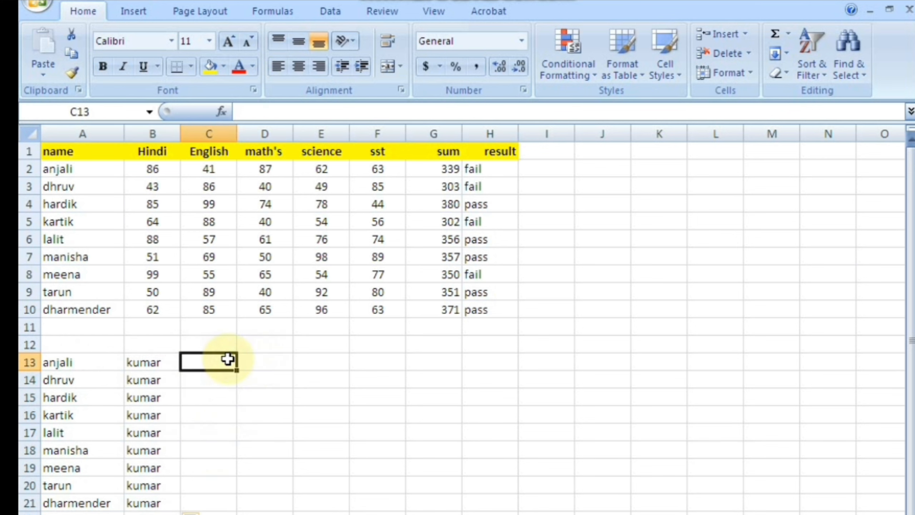
{"action": "left_click", "coordinate": [218, 377]}
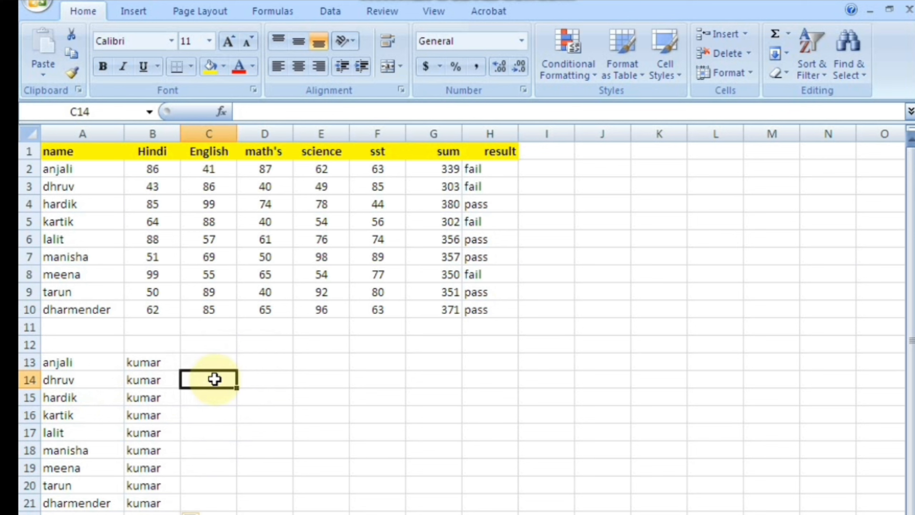
{"action": "type", "text": "="}
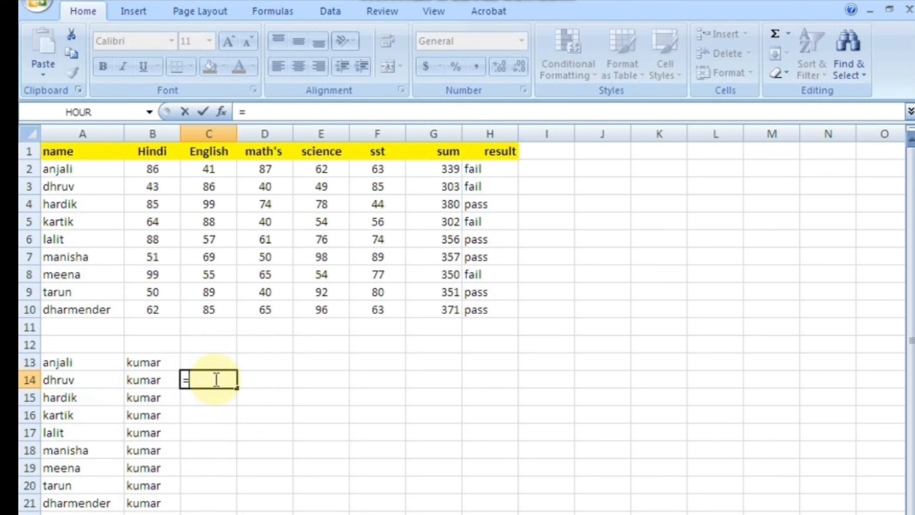
{"action": "type", "text": "conc"}
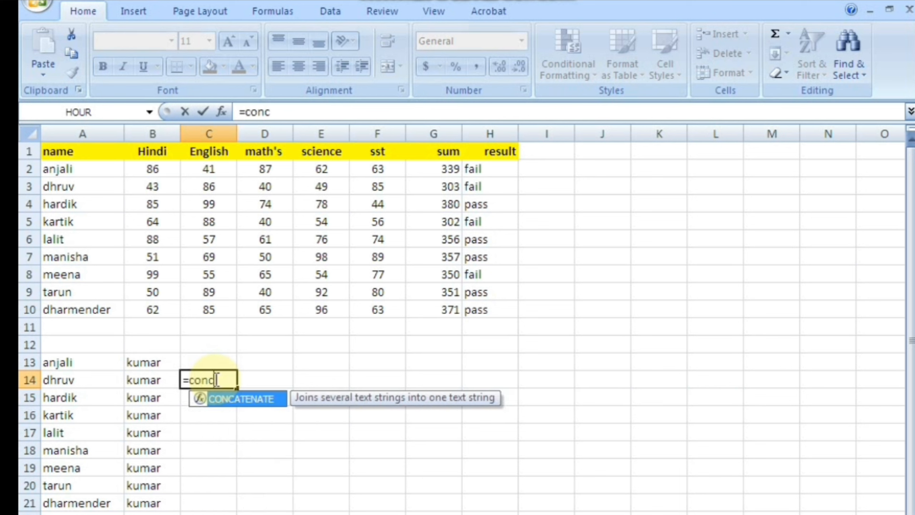
{"action": "key", "text": "Tab"}
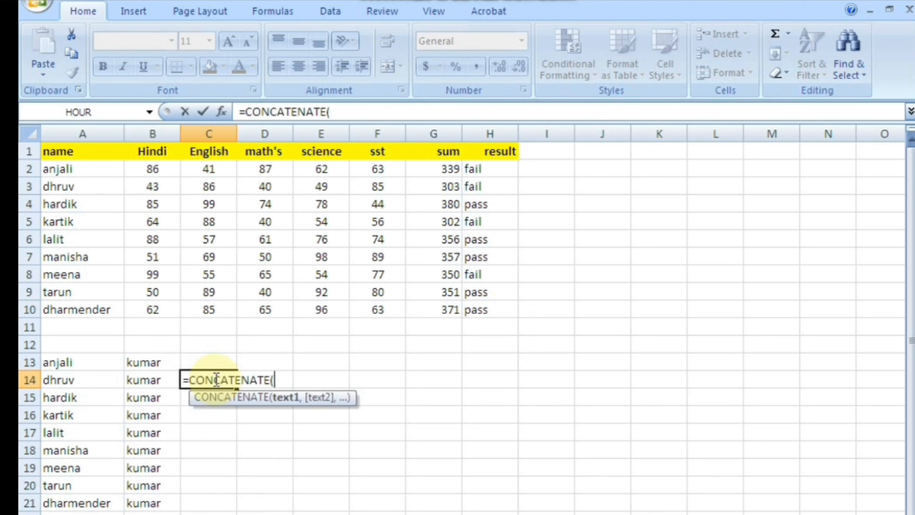
{"action": "left_click", "coordinate": [68, 380]}
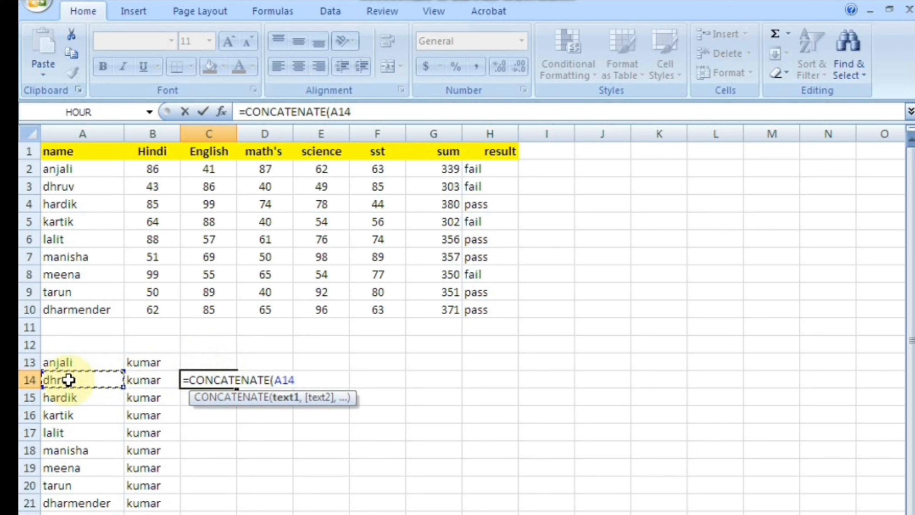
{"action": "type", "text": ","}
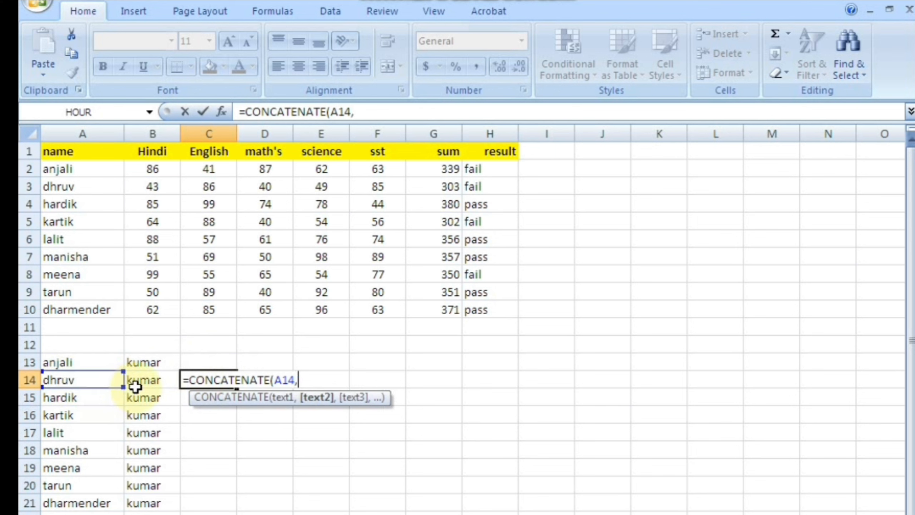
{"action": "left_click", "coordinate": [149, 380]}
{"action": "type", "text": ")"}
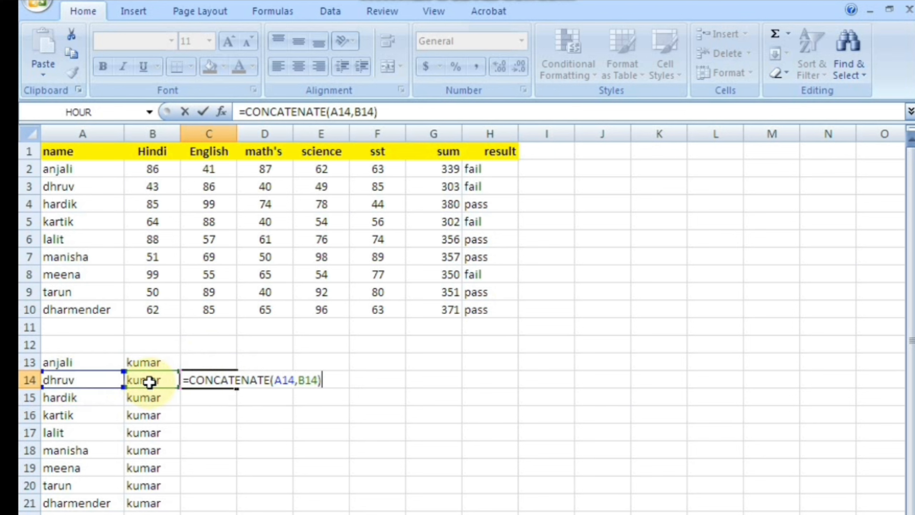
{"action": "key", "text": "Return"}
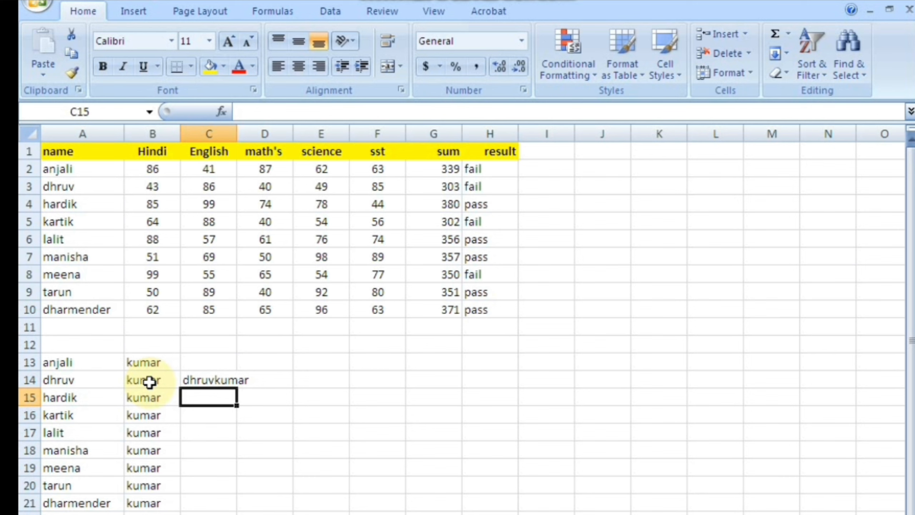
Add a space between the two names by changing the C14 formula to =CONCATENATE(A14," ",B14).
{"action": "double_click", "coordinate": [202, 379]}
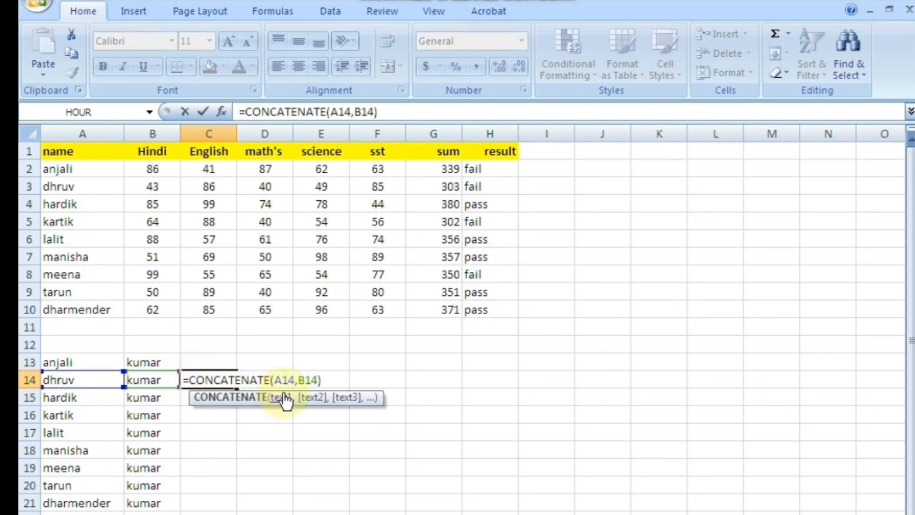
{"action": "left_click", "coordinate": [297, 379]}
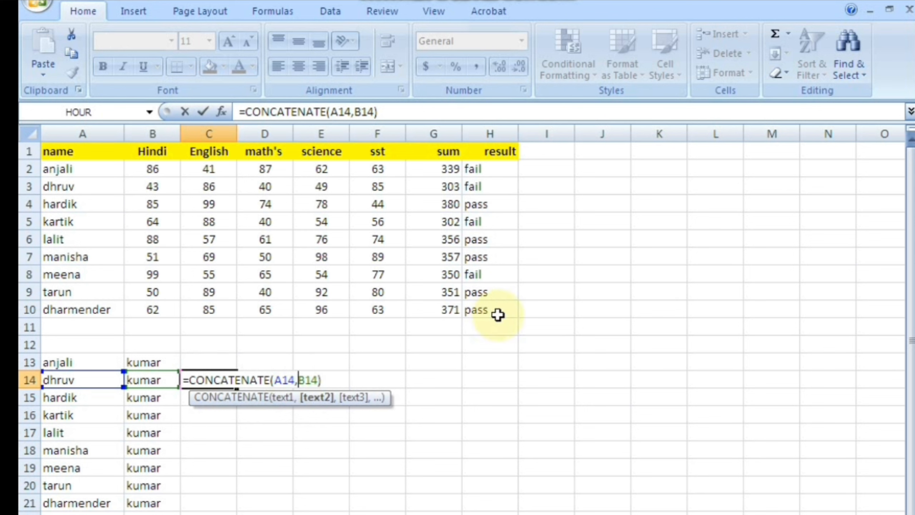
{"action": "type", "text": "\" \""}
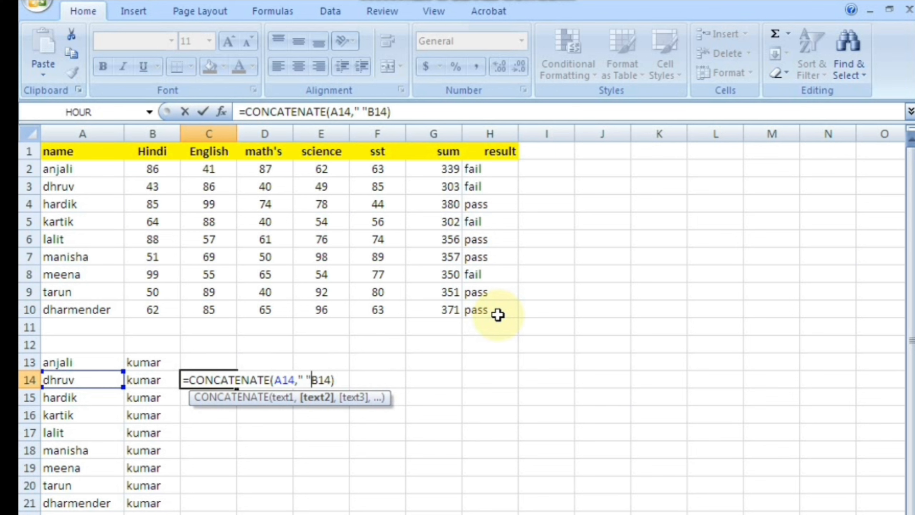
{"action": "type", "text": ","}
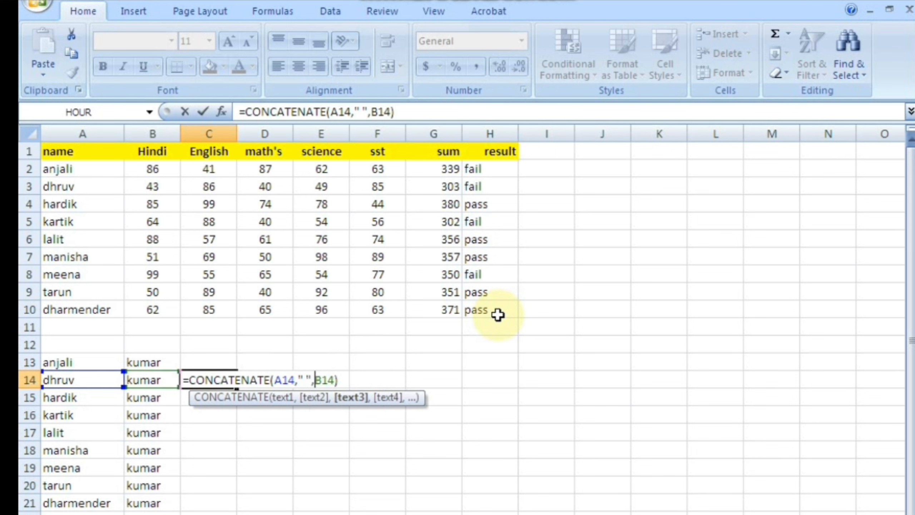
{"action": "key", "text": "Return"}
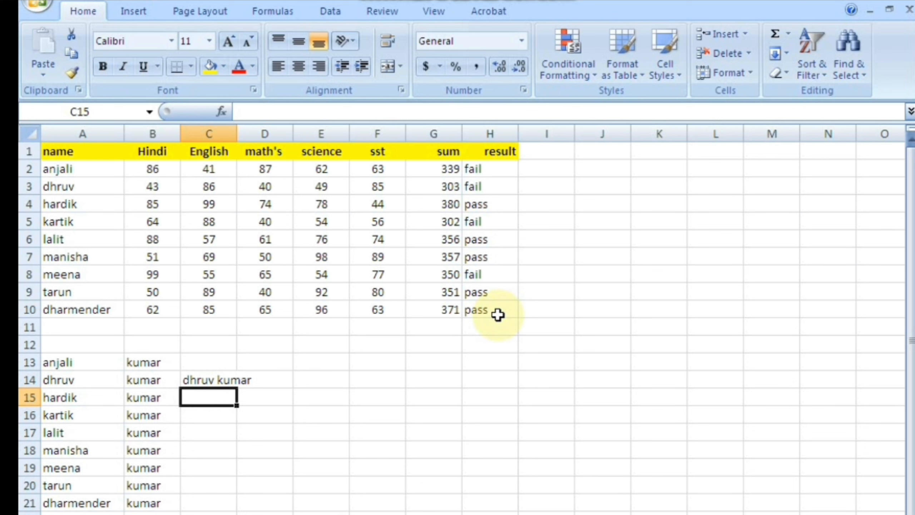
Fill the C14 CONCATENATE formula down through C21 and check the joined names and their formulas.
{"action": "left_click", "coordinate": [212, 378]}
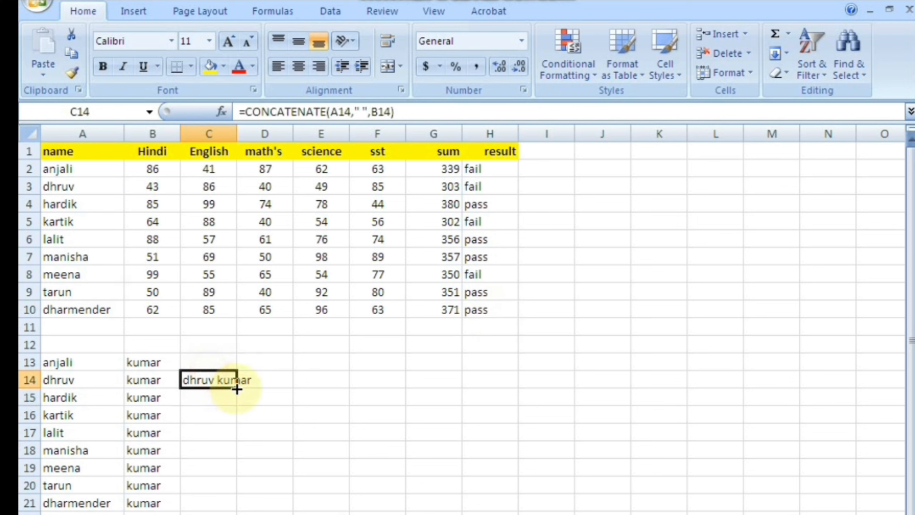
{"action": "left_click_drag", "start_coordinate": [237, 388], "coordinate": [237, 508]}
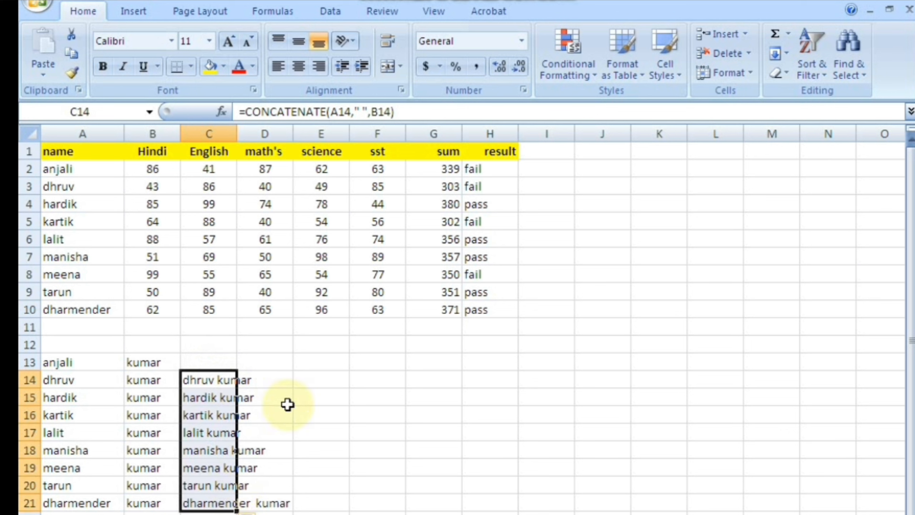
{"action": "left_click", "coordinate": [304, 375]}
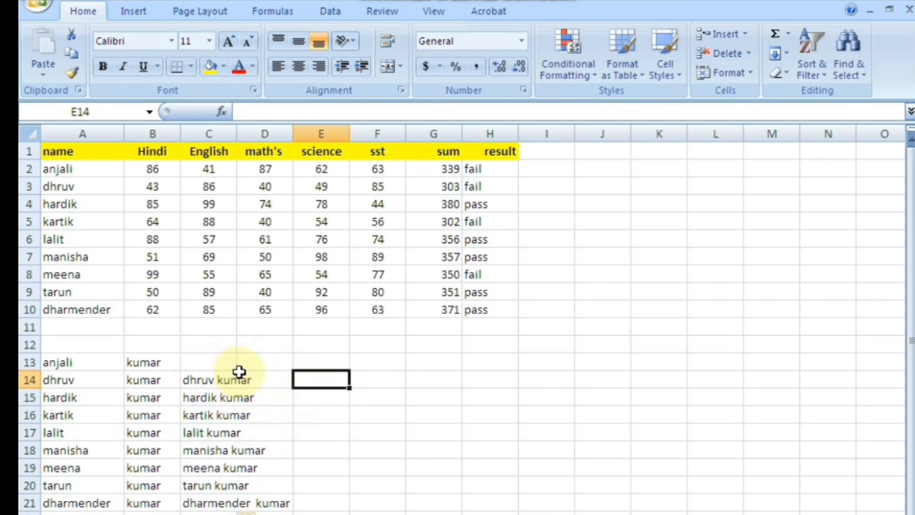
{"action": "left_click", "coordinate": [214, 379]}
{"action": "left_click", "coordinate": [216, 396]}
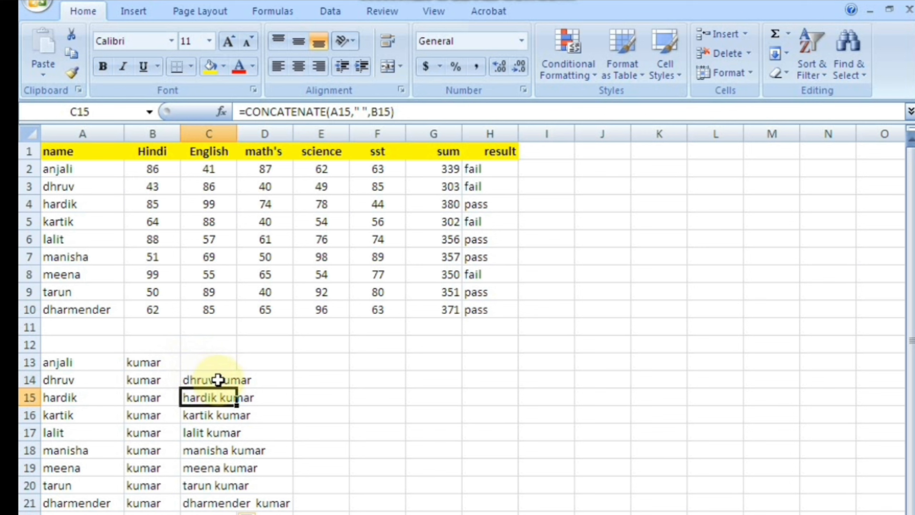
{"action": "left_click", "coordinate": [259, 375]}
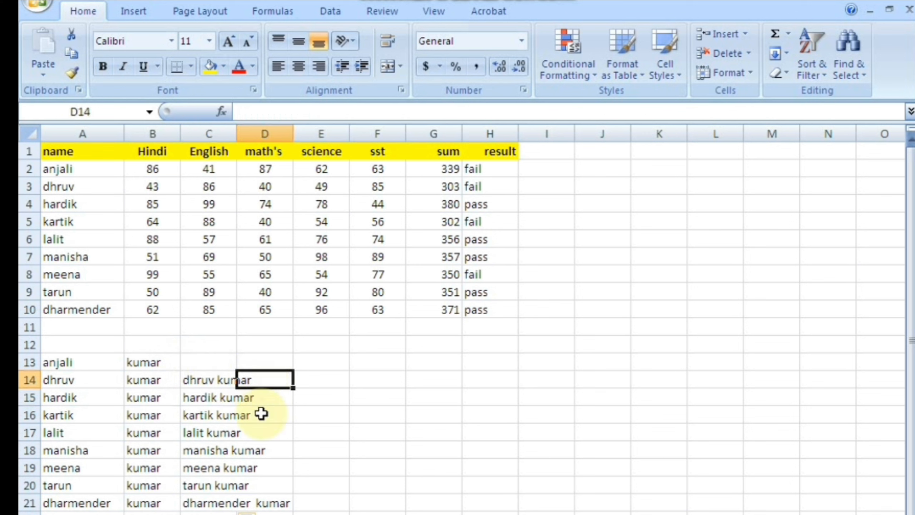
{"action": "left_click", "coordinate": [280, 501]}
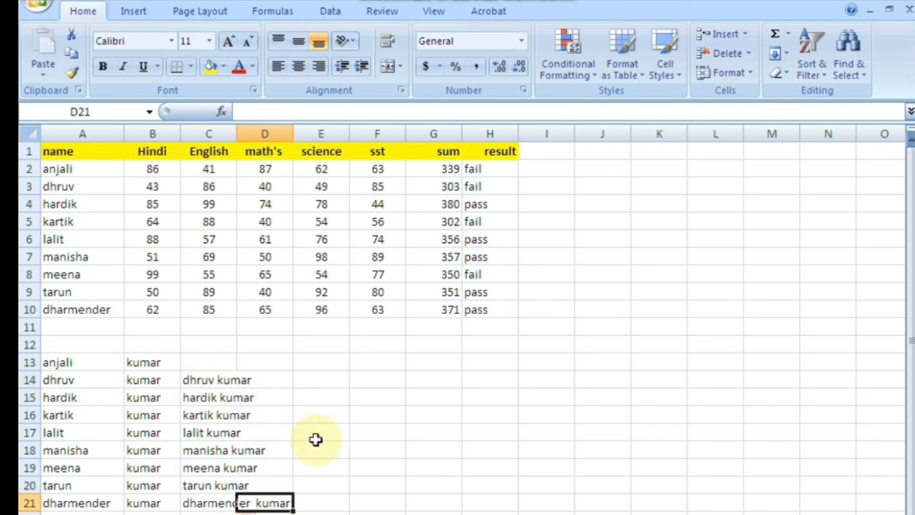
{"action": "left_click", "coordinate": [270, 377]}
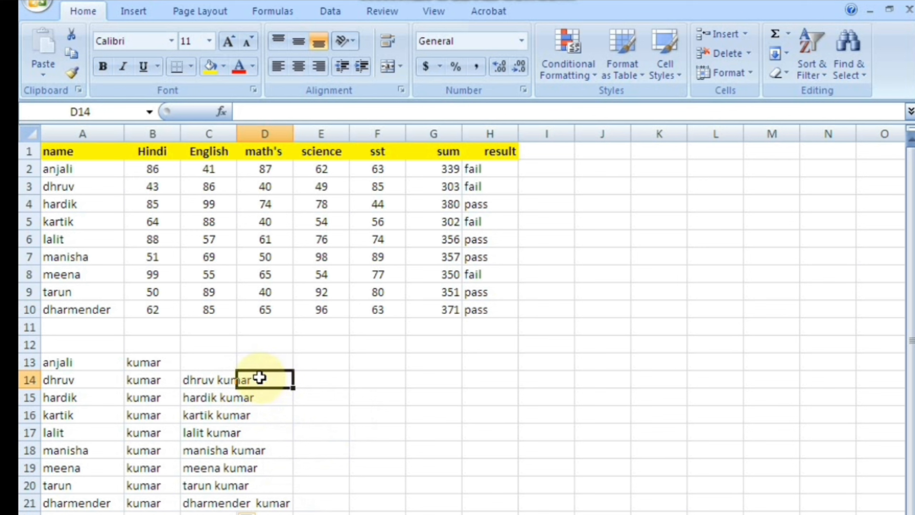
{"action": "left_click", "coordinate": [205, 378]}
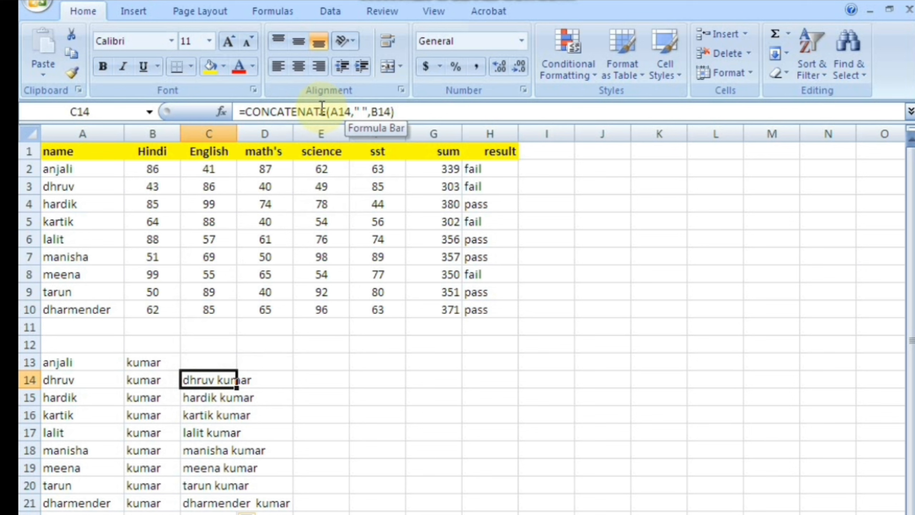
Enter the test texts fff in D14 and ggg in D15 beside the joined names, and check the formula in C15.
{"action": "left_click", "coordinate": [267, 379]}
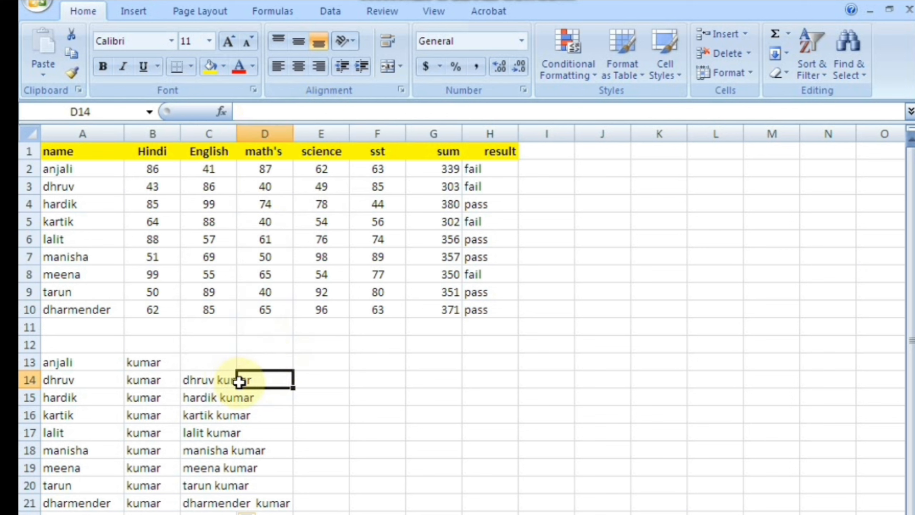
{"action": "type", "text": "fff"}
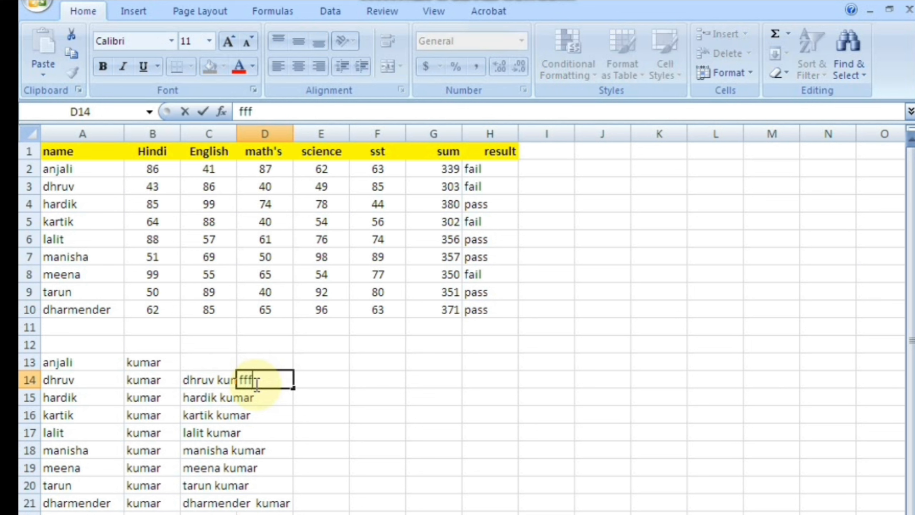
{"action": "key", "text": "Return"}
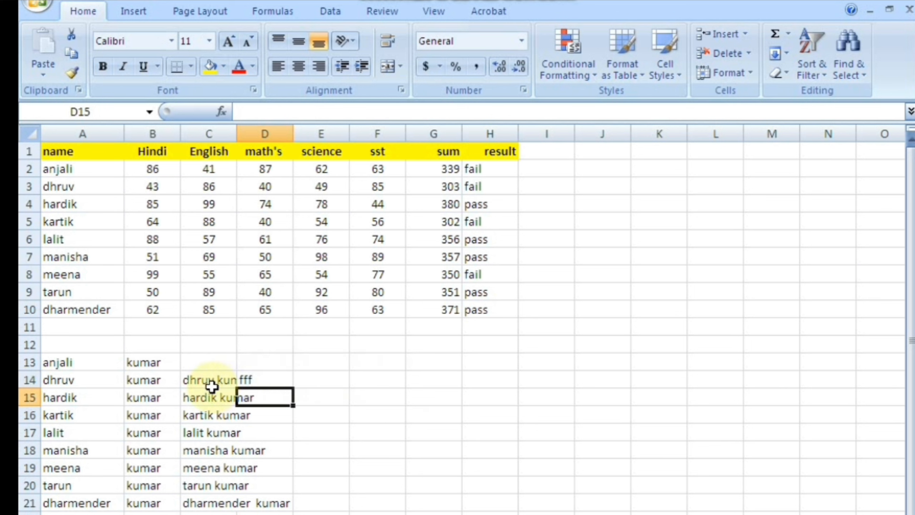
{"action": "left_click", "coordinate": [211, 379]}
{"action": "left_click", "coordinate": [266, 396]}
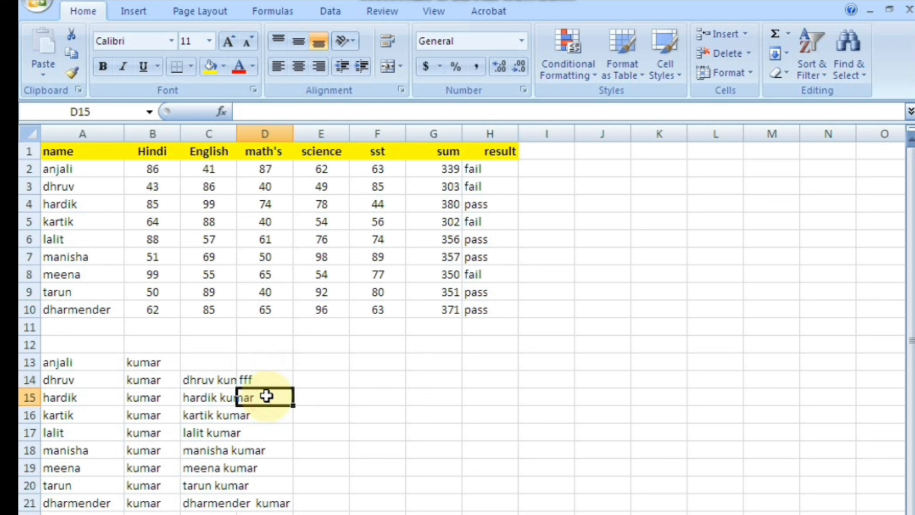
{"action": "type", "text": "ggg"}
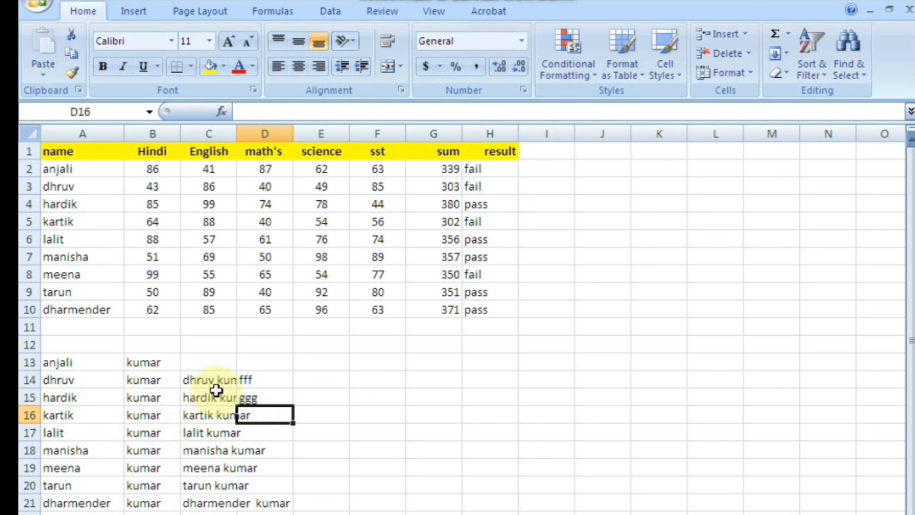
{"action": "left_click", "coordinate": [203, 398]}
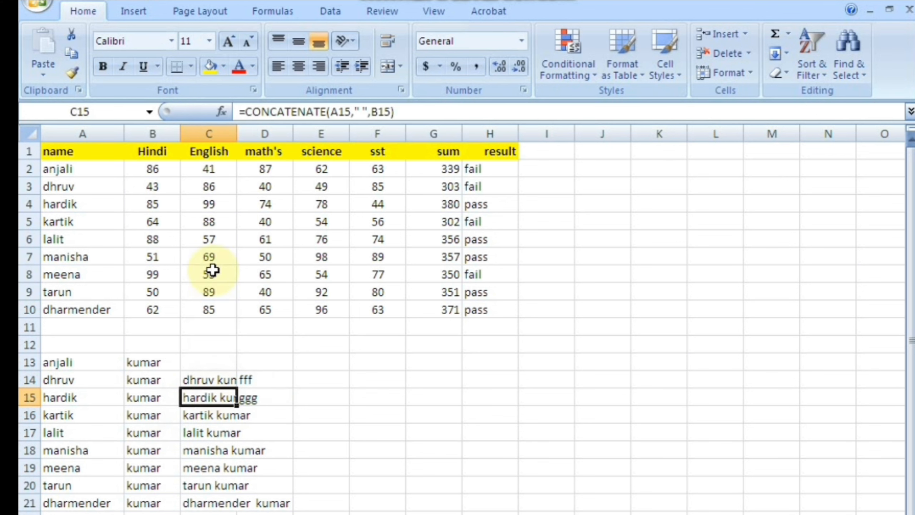
Try auto-fitting column C's width, and undo it along with the test texts in D14:D15 and the formulas filled below C14.
{"action": "double_click", "coordinate": [237, 132]}
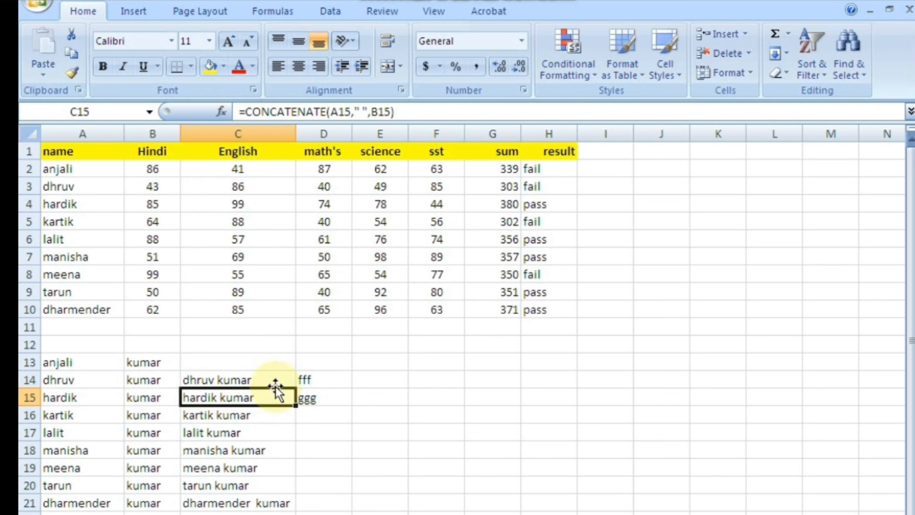
{"action": "key", "text": "ctrl+z"}
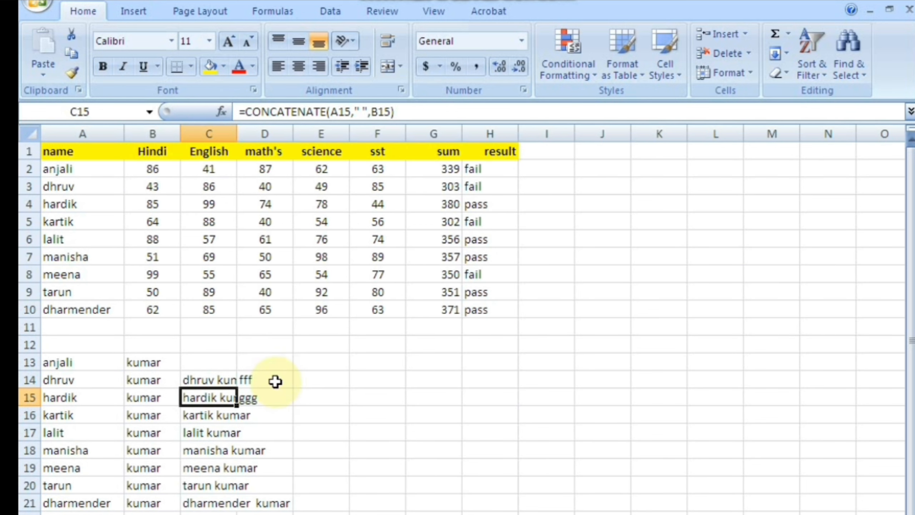
{"action": "left_click", "coordinate": [222, 384]}
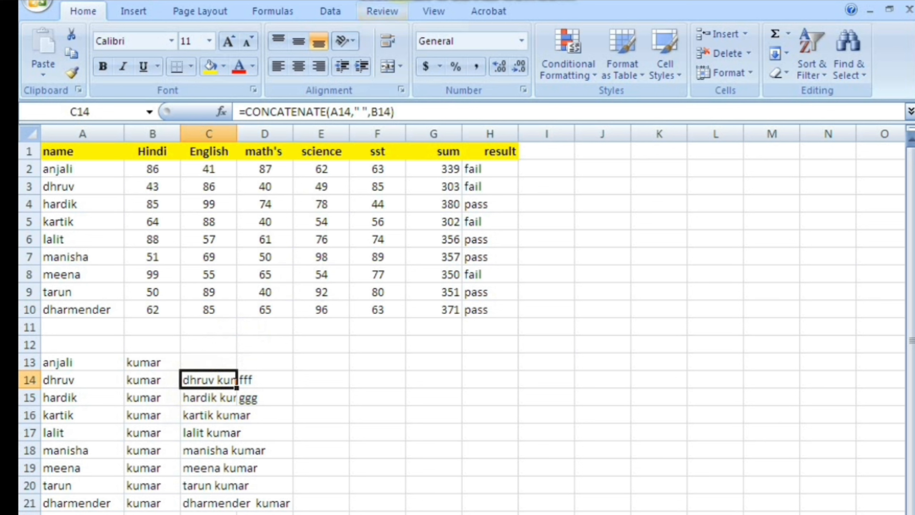
{"action": "left_click", "coordinate": [391, 46]}
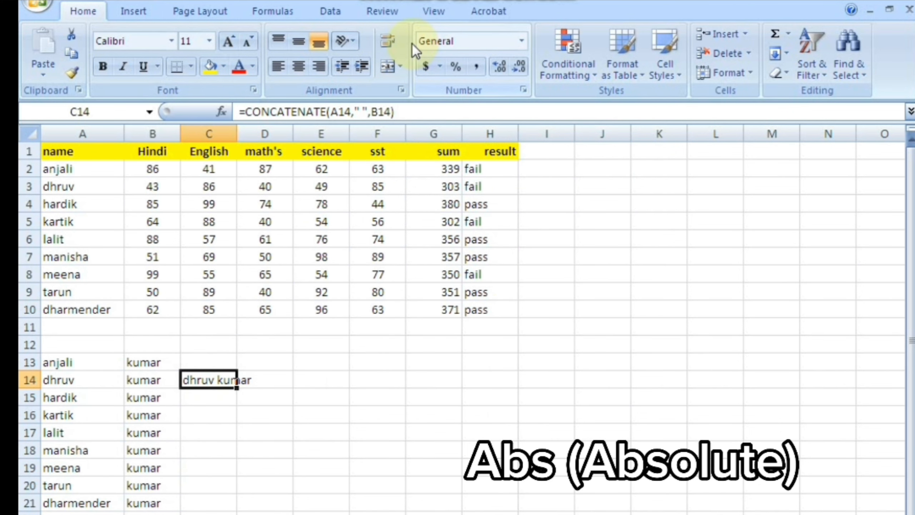
{"action": "left_click", "coordinate": [330, 374]}
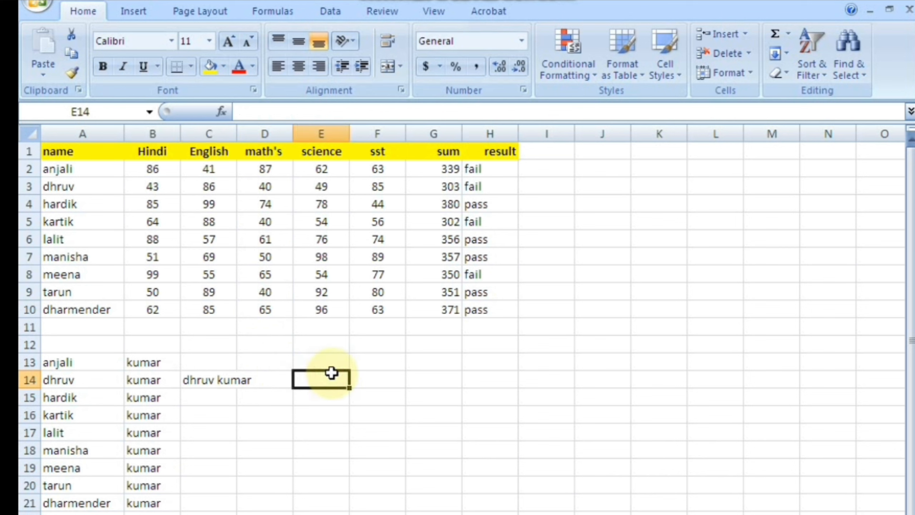
Label E14 as absolute and enter the formula =ABS(-25) in E15 below it.
{"action": "type", "text": "absolute"}
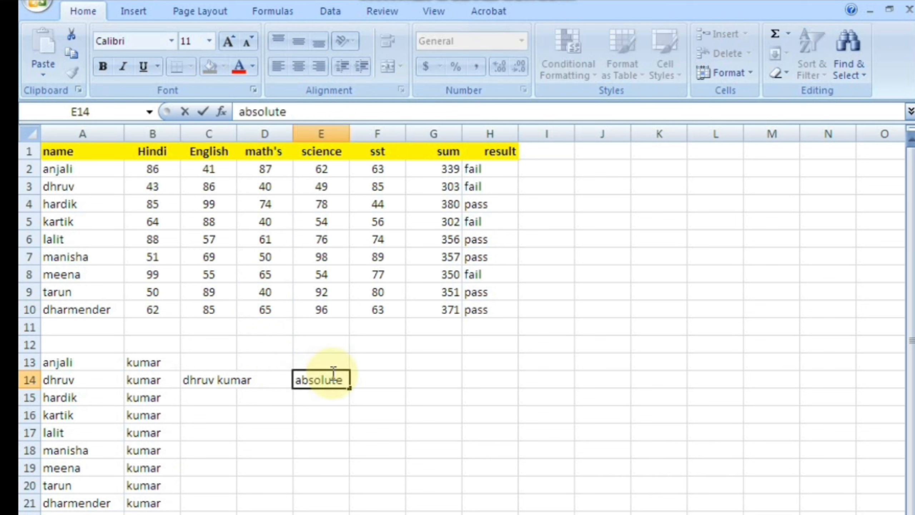
{"action": "key", "text": "Return"}
{"action": "type", "text": "="}
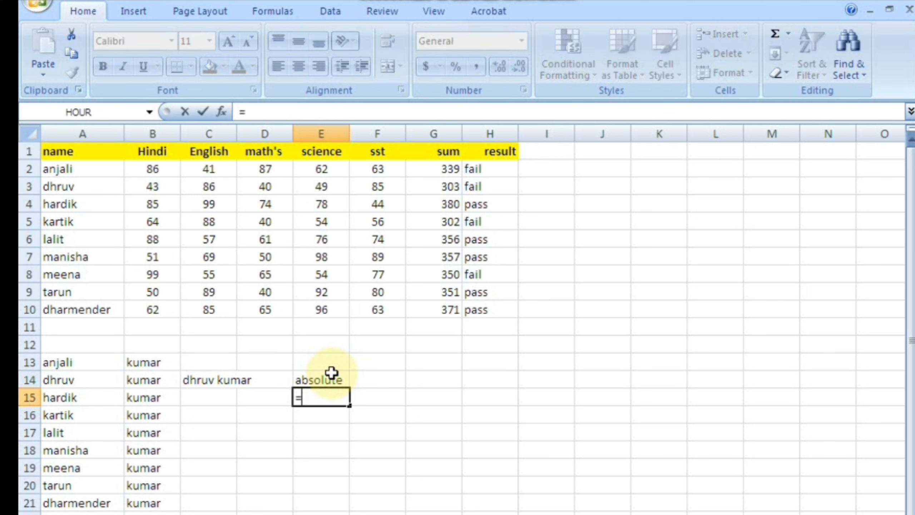
{"action": "type", "text": "abs"}
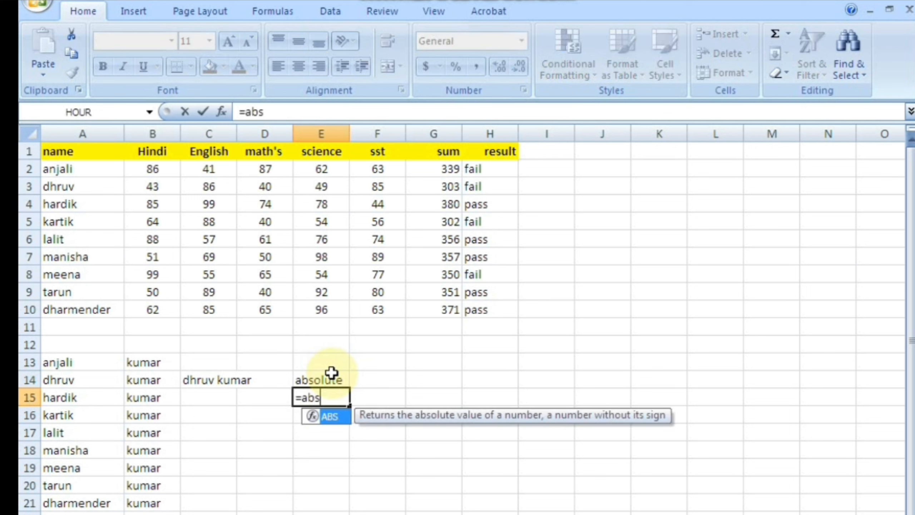
{"action": "key", "text": "Tab"}
{"action": "type", "text": "-25"}
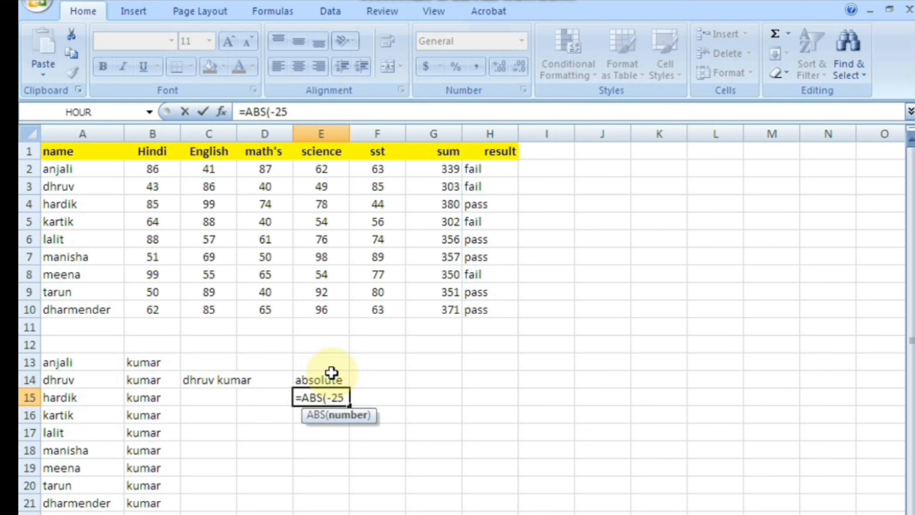
{"action": "type", "text": ")"}
{"action": "key", "text": "Return"}
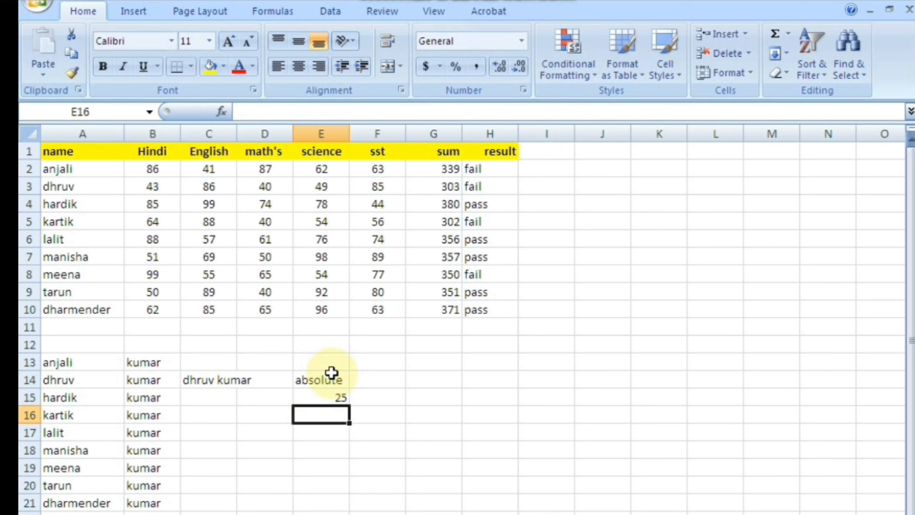
{"action": "left_click_drag", "start_coordinate": [532, 184], "coordinate": [546, 514]}
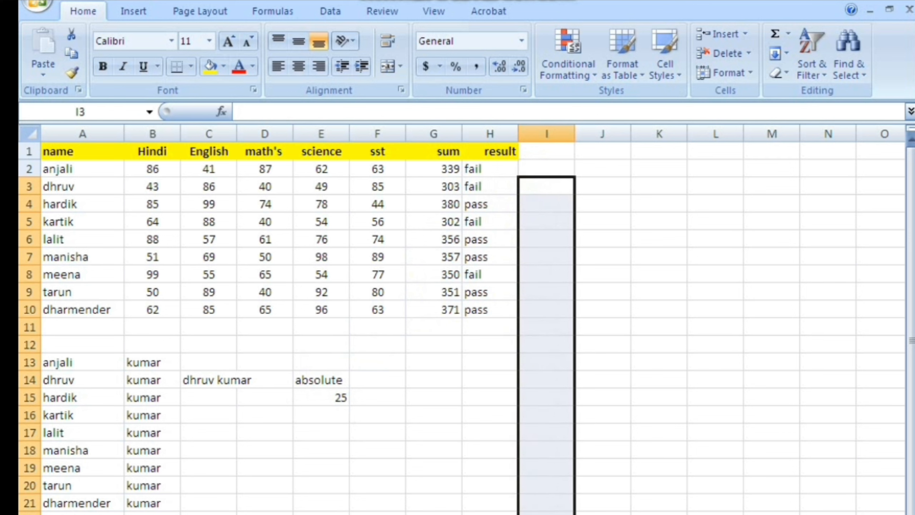
{"action": "left_click", "coordinate": [633, 185]}
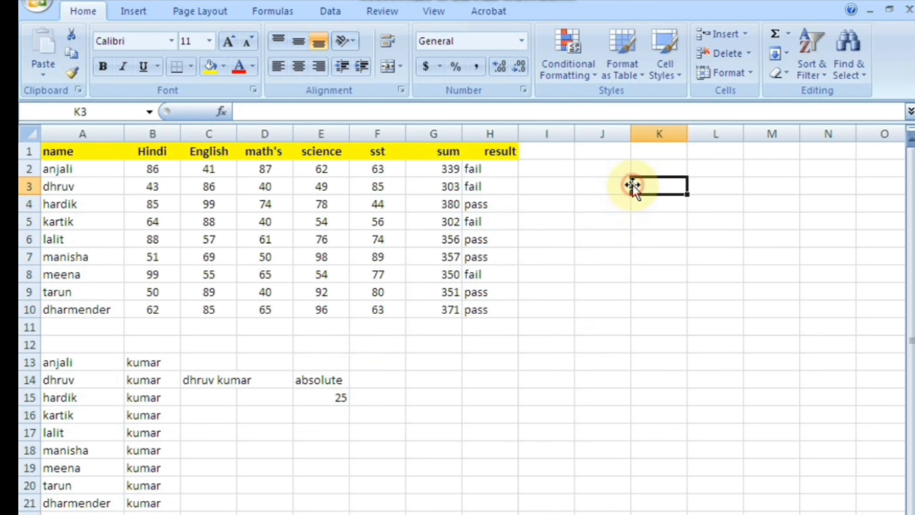
{"action": "left_click", "coordinate": [614, 185]}
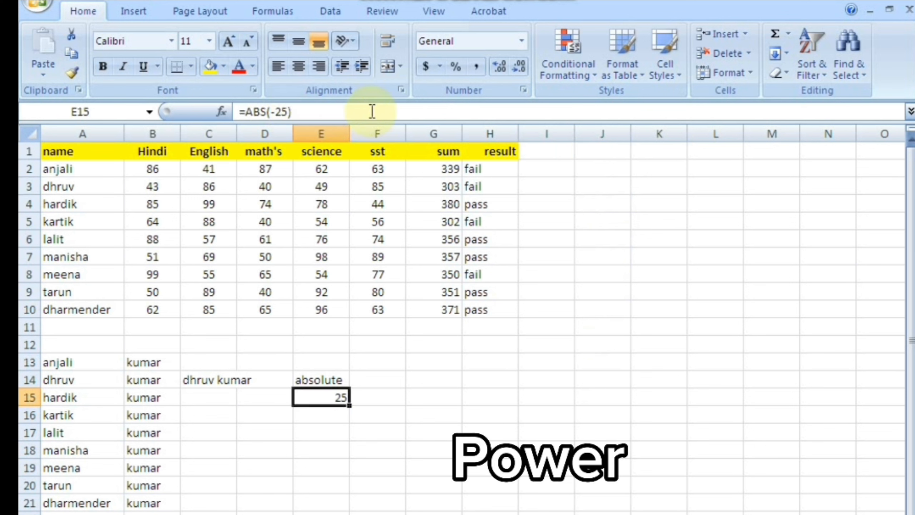
Add the labels power in F14 and sqrt in G14 beside the absolute label.
{"action": "left_click", "coordinate": [396, 378]}
{"action": "type", "text": "power"}
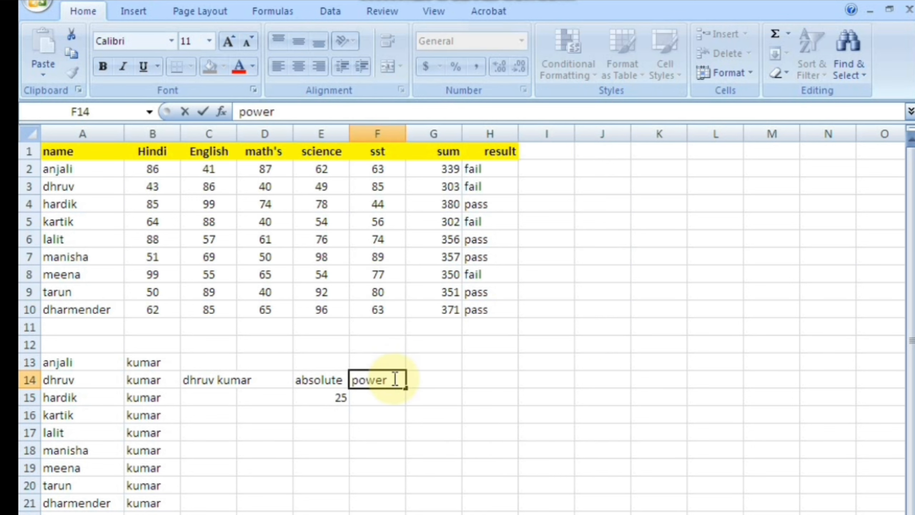
{"action": "key", "text": "Tab"}
{"action": "type", "text": "sqrt"}
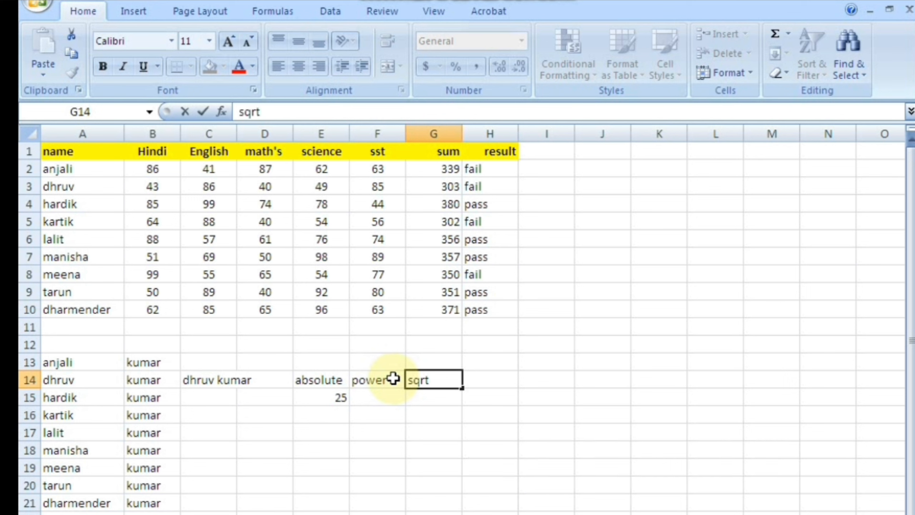
{"action": "key", "text": "Return"}
Enter the formula =POWER(2,3) in F15 under the power label.
{"action": "key", "text": "Left"}
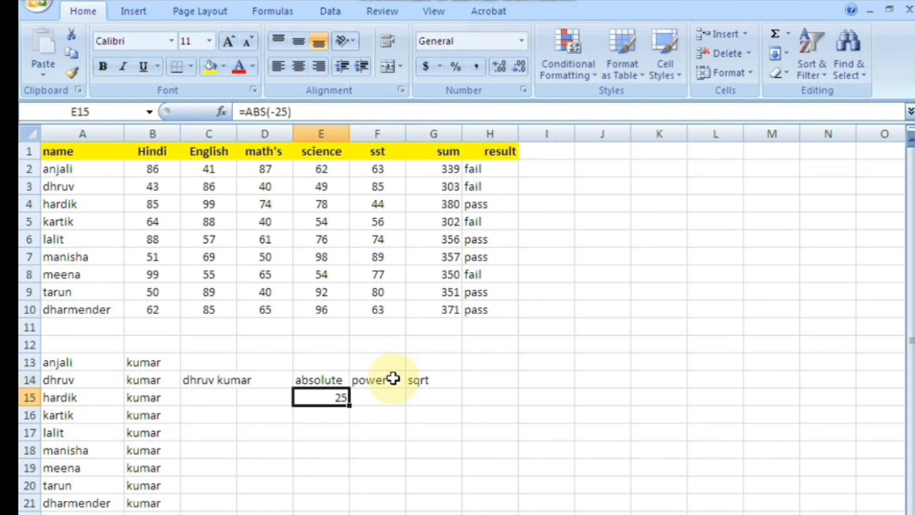
{"action": "key", "text": "Right"}
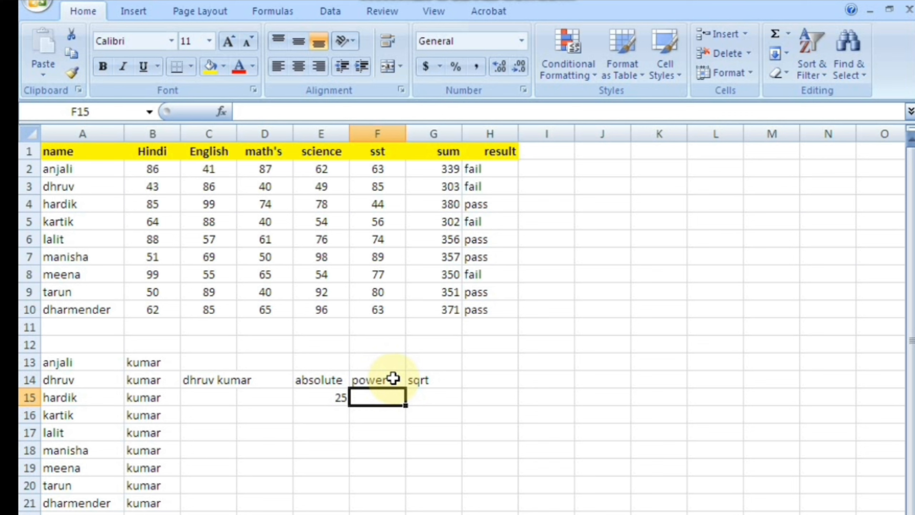
{"action": "type", "text": "=po"}
{"action": "key", "text": "Down"}
{"action": "key", "text": "Tab"}
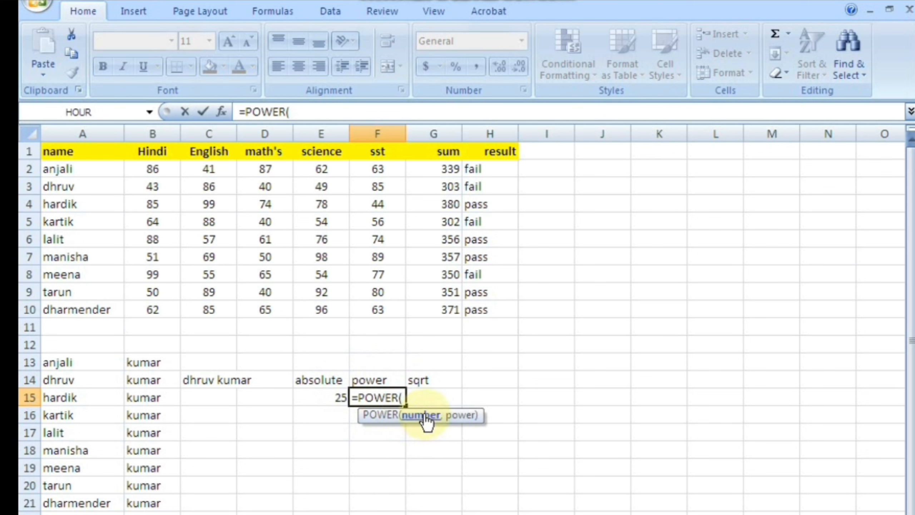
{"action": "type", "text": "2,"}
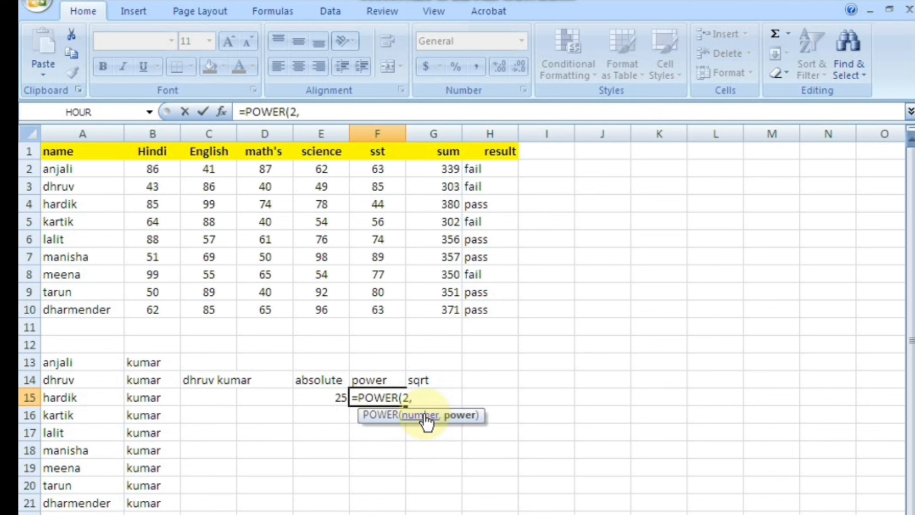
{"action": "type", "text": "3"}
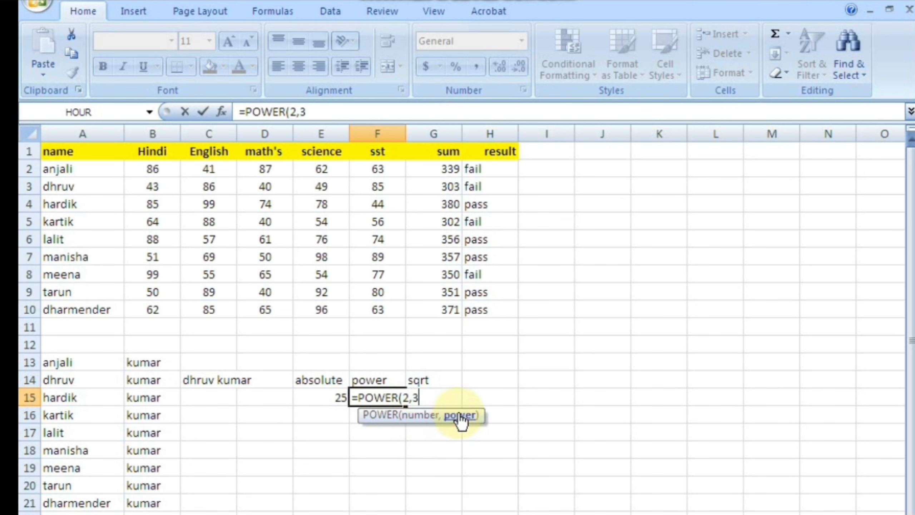
{"action": "type", "text": ")"}
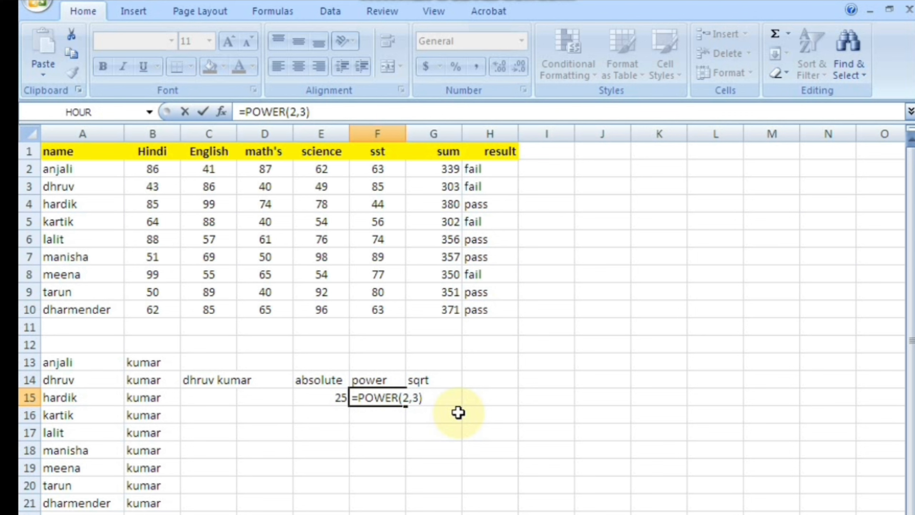
{"action": "key", "text": "Return"}
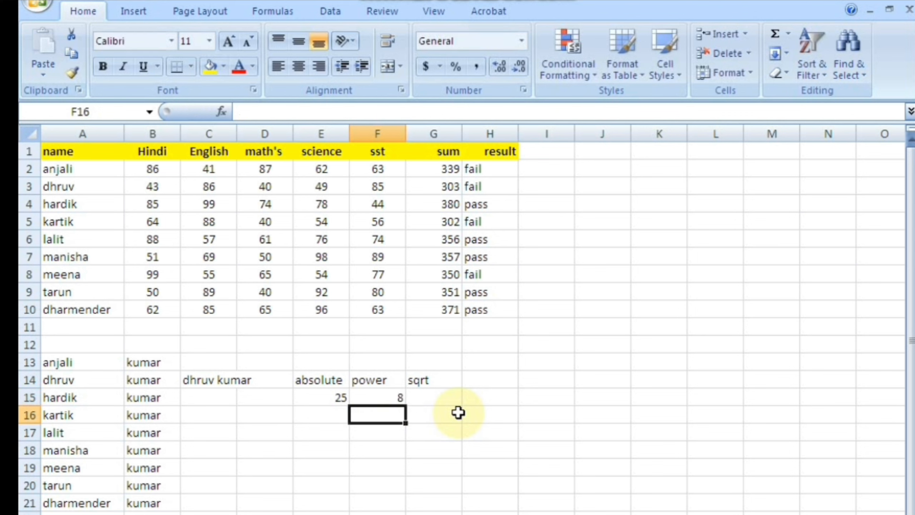
Enter a second power example, =POWER(3,3), in F16.
{"action": "type", "text": "=pow"}
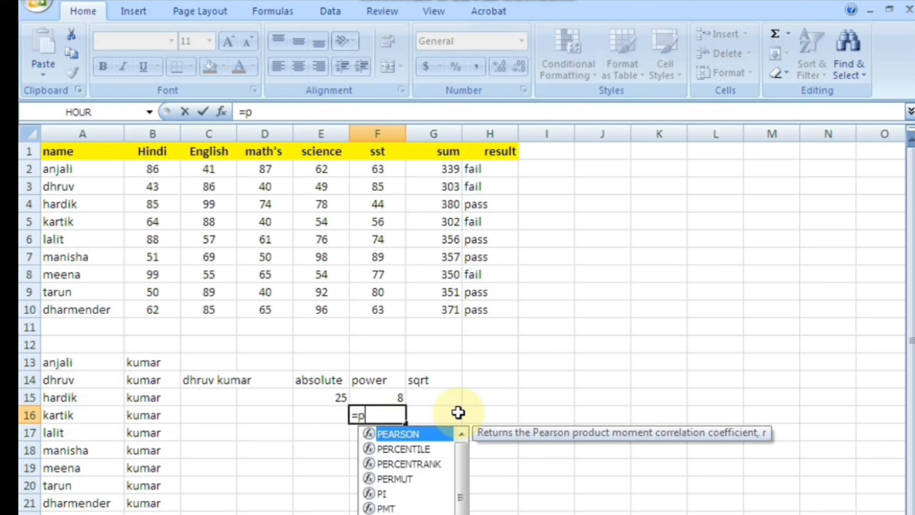
{"action": "key", "text": "Tab"}
{"action": "type", "text": "3,3)"}
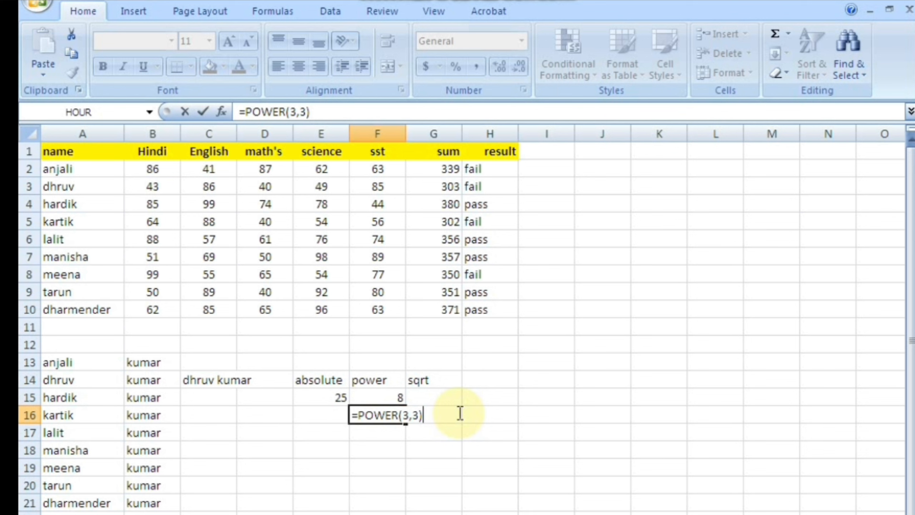
{"action": "key", "text": "Return"}
Change the exponent in the F16 formula to 4 so that it reads =POWER(3,4).
{"action": "key", "text": "Up"}
{"action": "key", "text": "F2"}
{"action": "key", "text": "Left"}
{"action": "key", "text": "BackSpace"}
{"action": "type", "text": "4"}
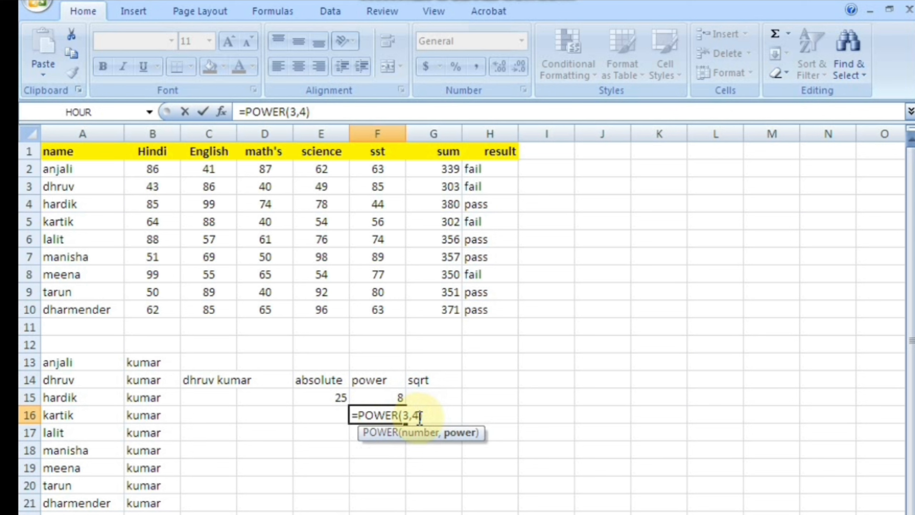
{"action": "key", "text": "Return"}
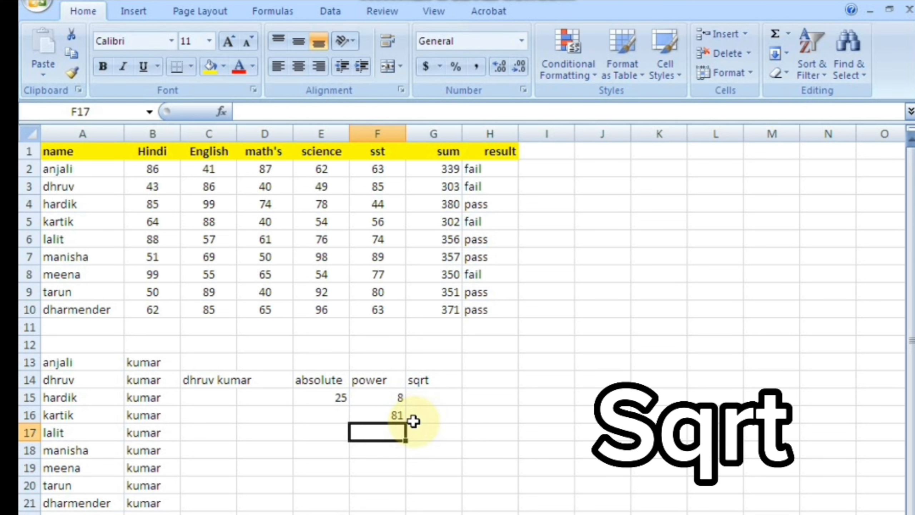
Enter the formula =SQRT(36) in G15 under the sqrt label.
{"action": "left_click", "coordinate": [430, 395]}
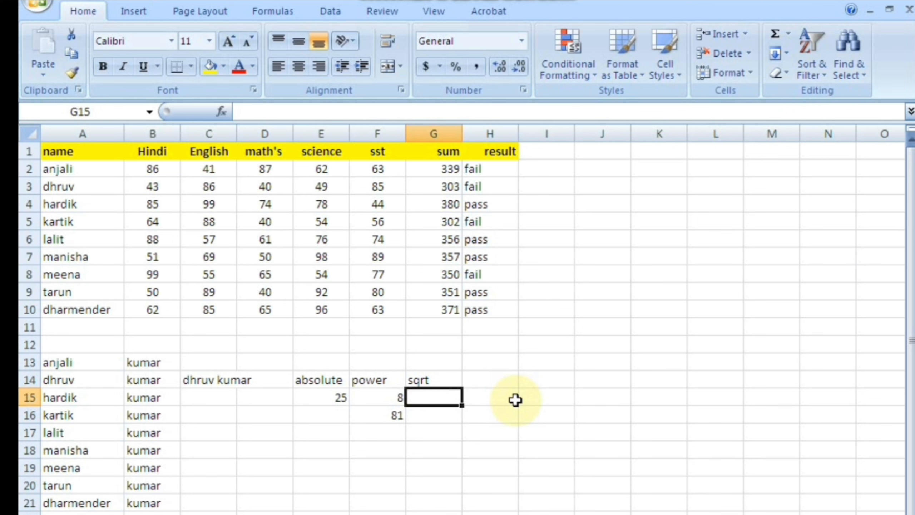
{"action": "type", "text": "="}
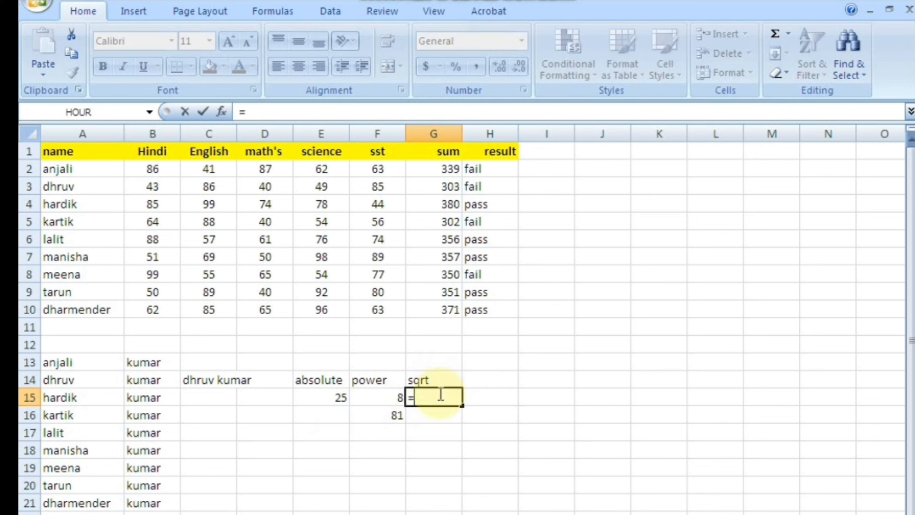
{"action": "type", "text": "sqrt"}
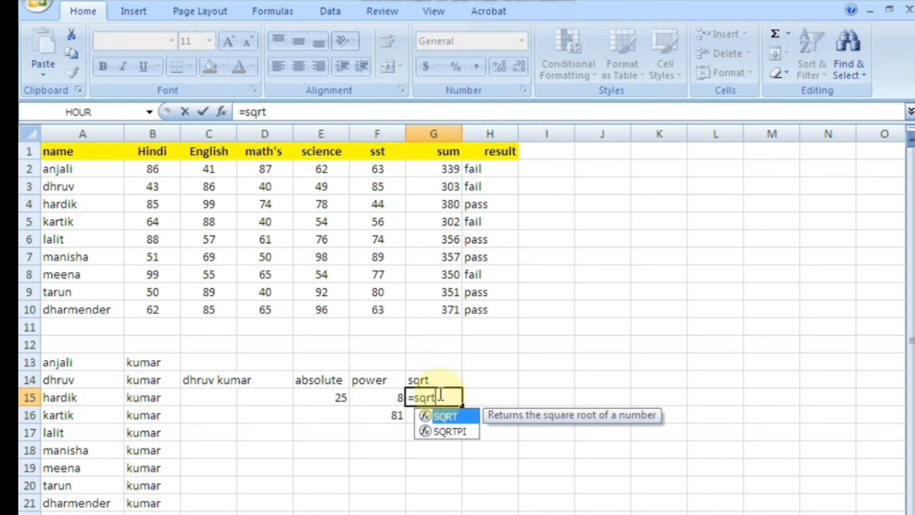
{"action": "key", "text": "Tab"}
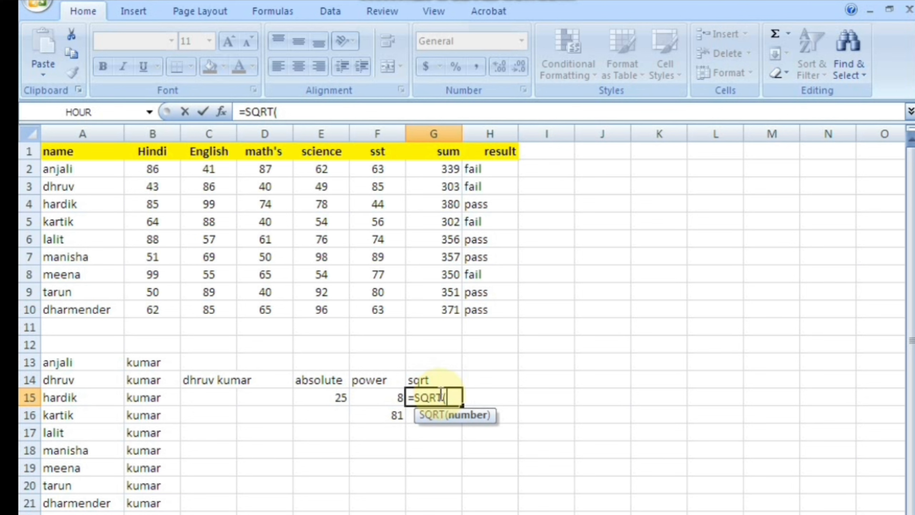
{"action": "type", "text": "36)"}
{"action": "key", "text": "Return"}
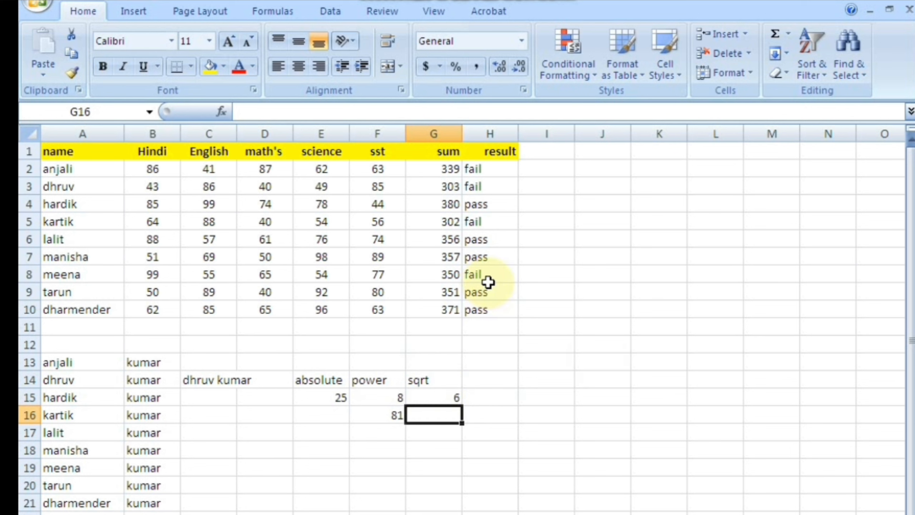
Enter the numbers 11, 12 and 13 in cells J12 to J14.
{"action": "left_click", "coordinate": [578, 343]}
{"action": "type", "text": "1"}
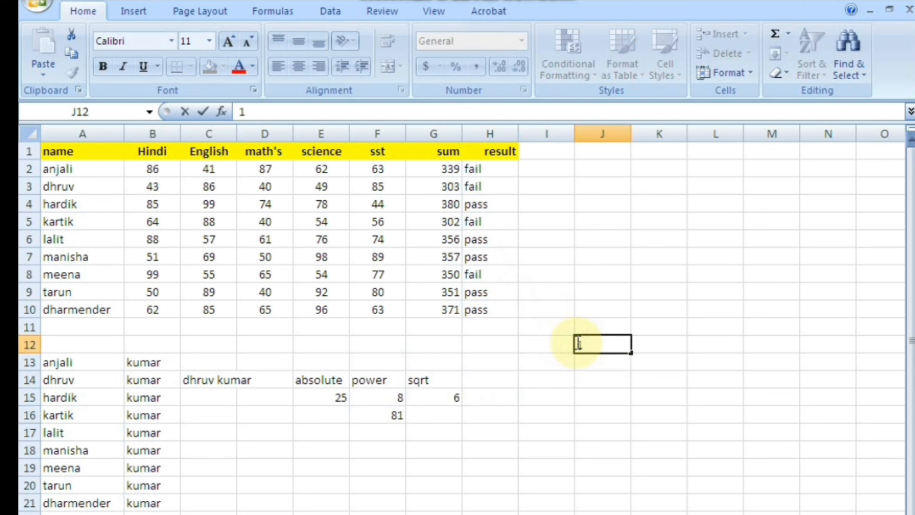
{"action": "type", "text": "1"}
{"action": "key", "text": "Return"}
{"action": "type", "text": "12"}
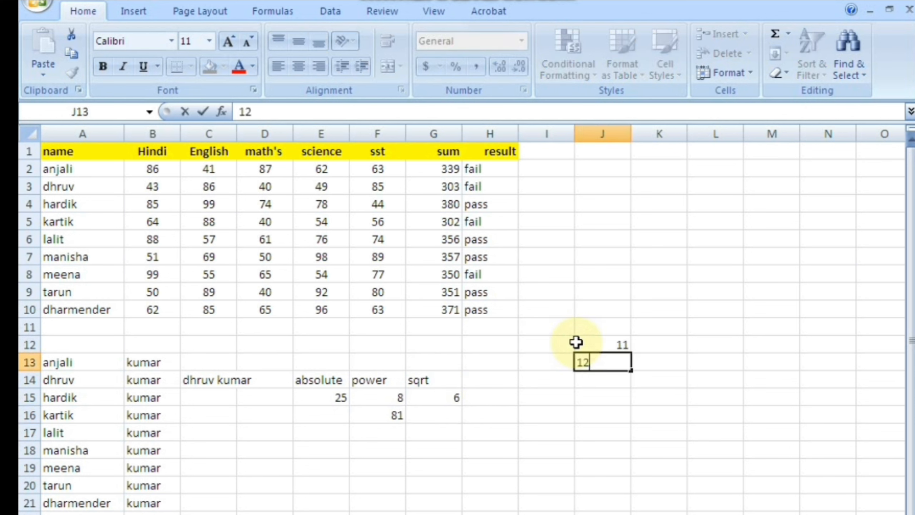
{"action": "key", "text": "Return"}
{"action": "type", "text": "13"}
{"action": "key", "text": "Up"}
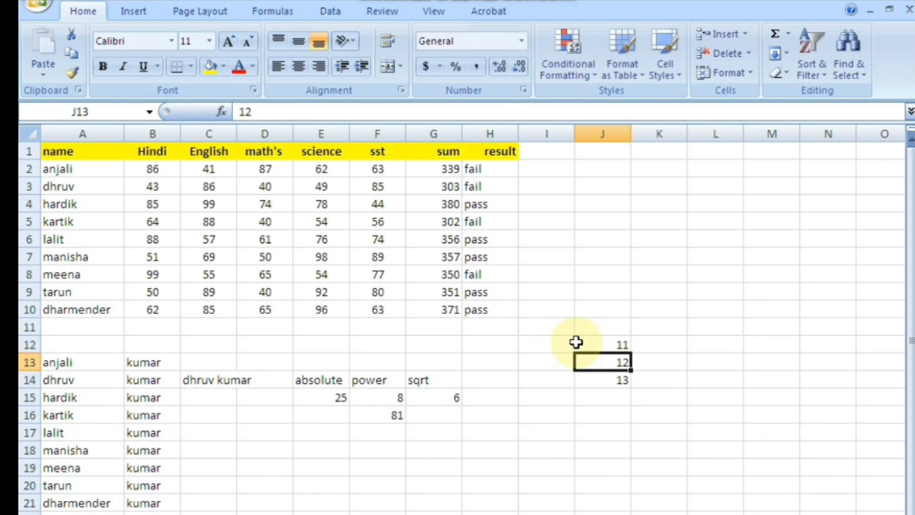
Extend the number series in J12:J14 down through J18 by filling.
{"action": "key", "text": "Up"}
{"action": "key", "text": "shift+Down"}
{"action": "key", "text": "shift+Down"}
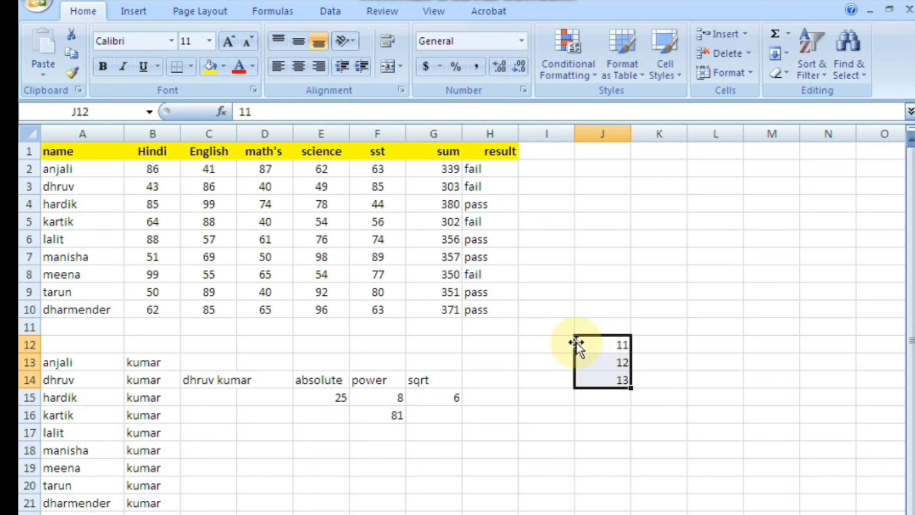
{"action": "left_click_drag", "start_coordinate": [633, 388], "coordinate": [630, 455]}
Enter the formula =POWER(J12,2) in K12 to square the first number of the series.
{"action": "left_click", "coordinate": [655, 339]}
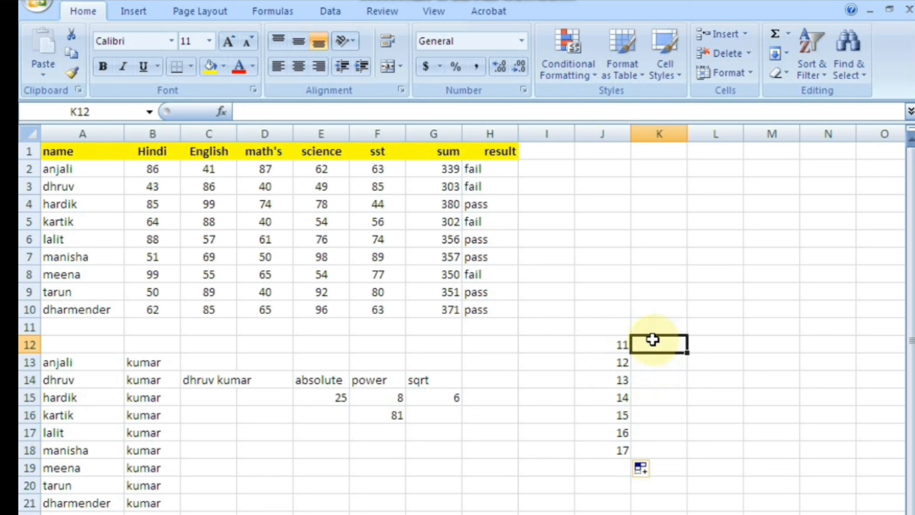
{"action": "type", "text": "=pow"}
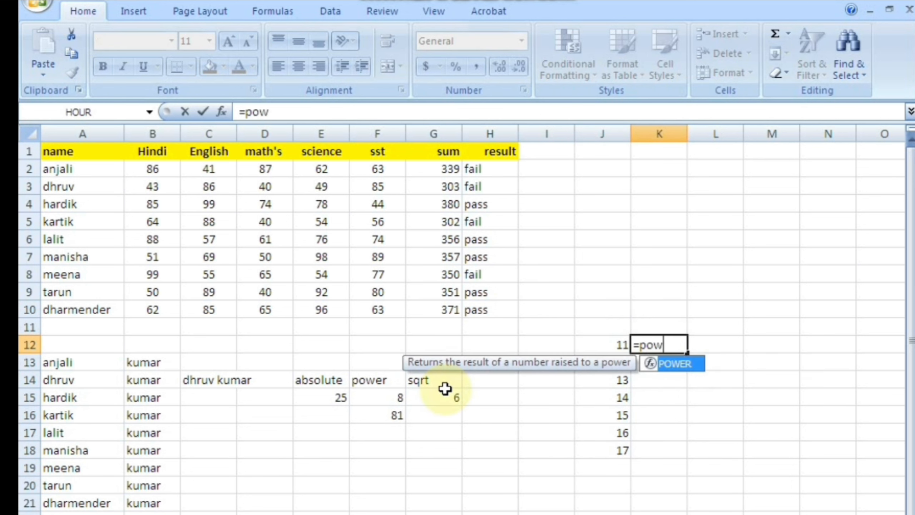
{"action": "key", "text": "Tab"}
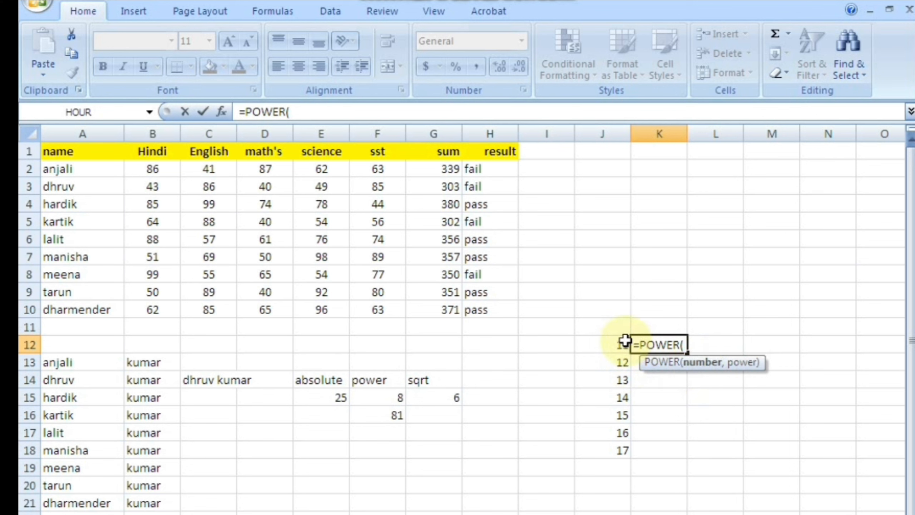
{"action": "left_click", "coordinate": [619, 342]}
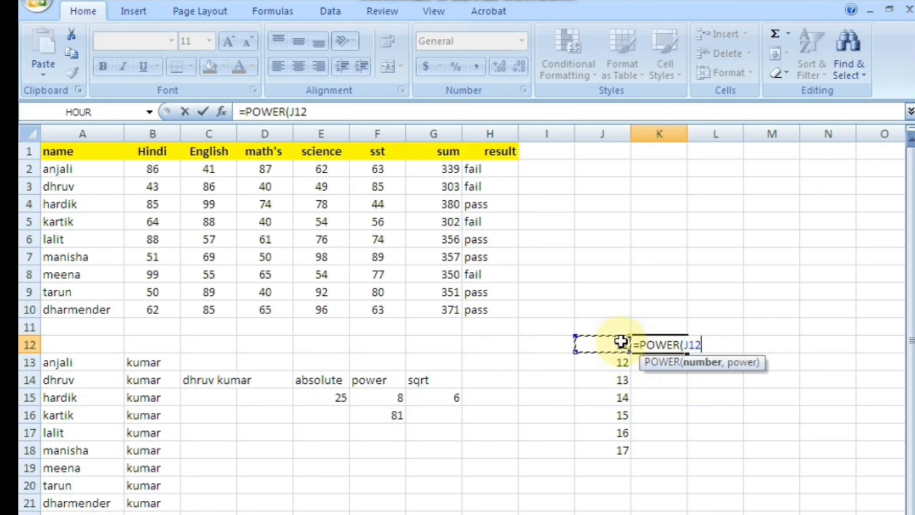
{"action": "type", "text": ","}
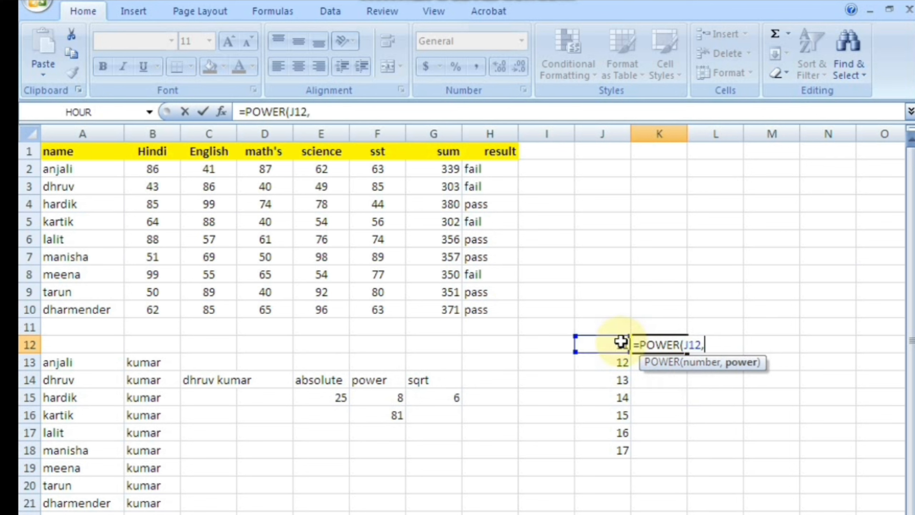
{"action": "type", "text": "2"}
{"action": "key", "text": "Return"}
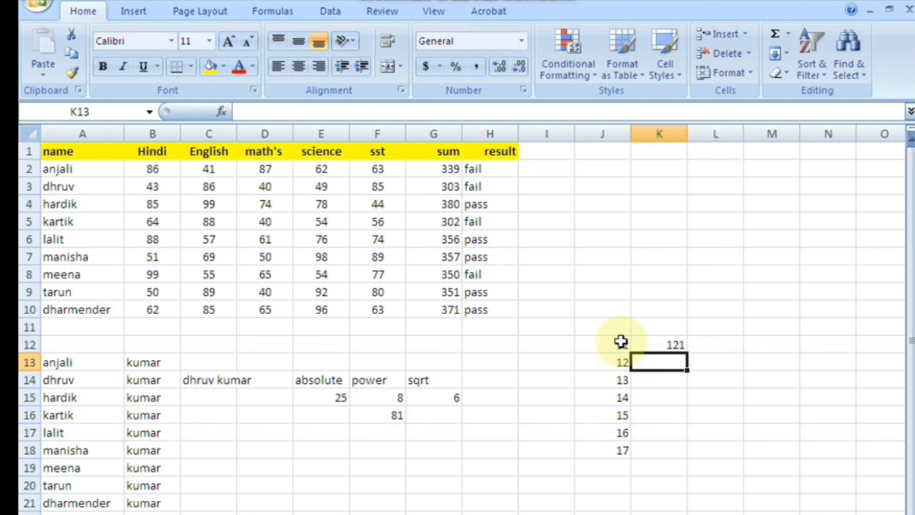
Copy the POWER formula in K12 down through K18.
{"action": "left_click", "coordinate": [668, 338]}
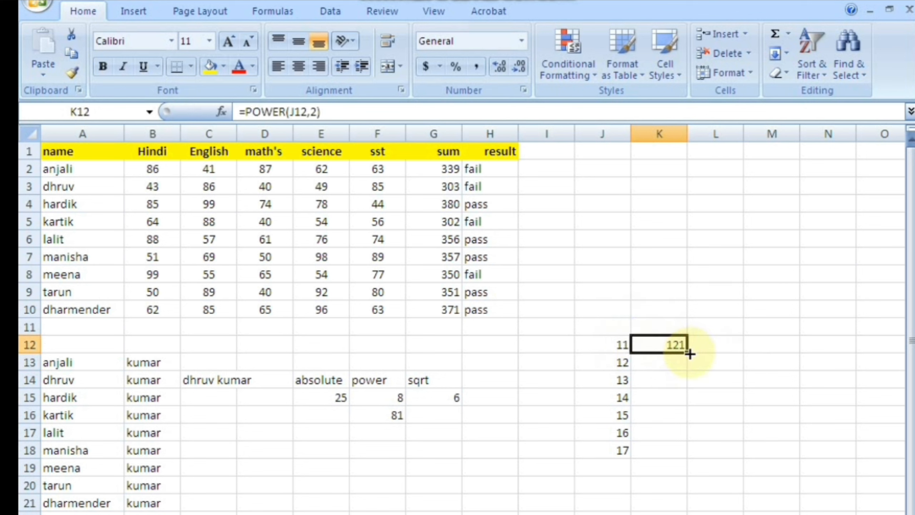
{"action": "double_click", "coordinate": [687, 353]}
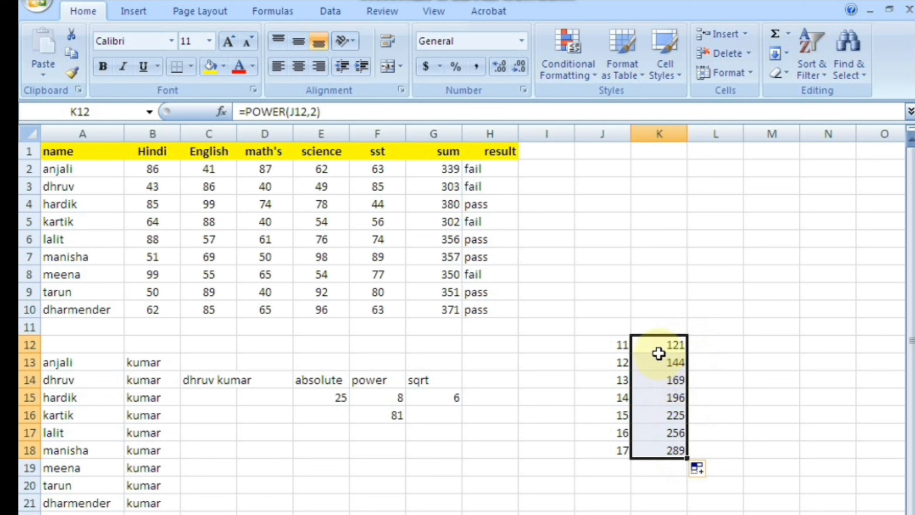
{"action": "left_click", "coordinate": [670, 396]}
Enter the formula =SQRT(K16) in M12 and check it against its source number in column J.
{"action": "left_click", "coordinate": [771, 337]}
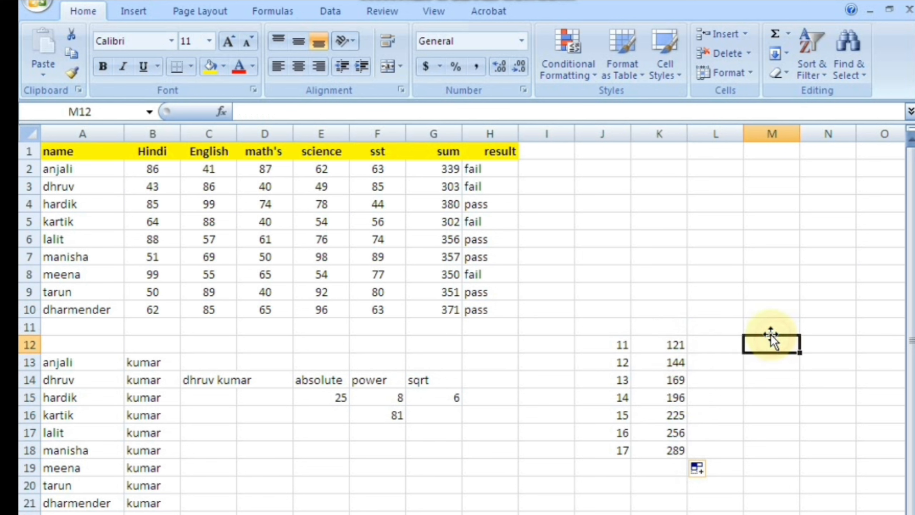
{"action": "type", "text": "=sqrt"}
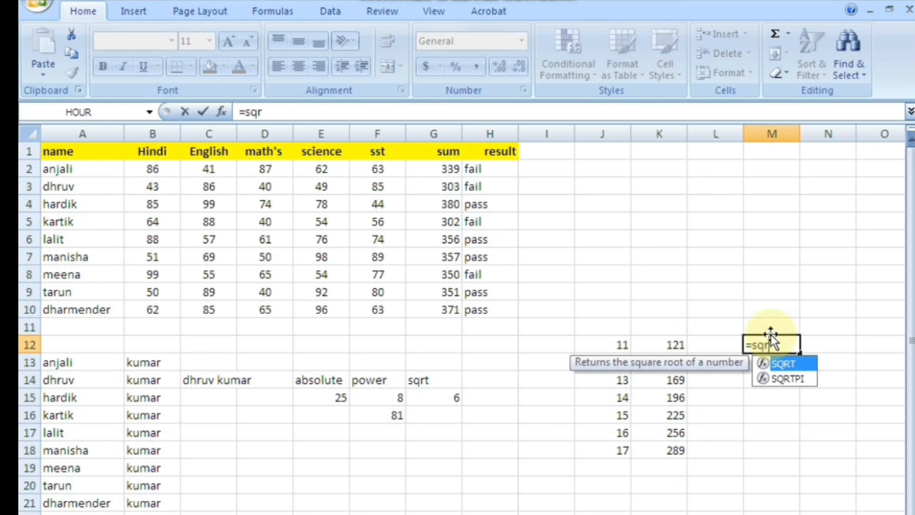
{"action": "key", "text": "Tab"}
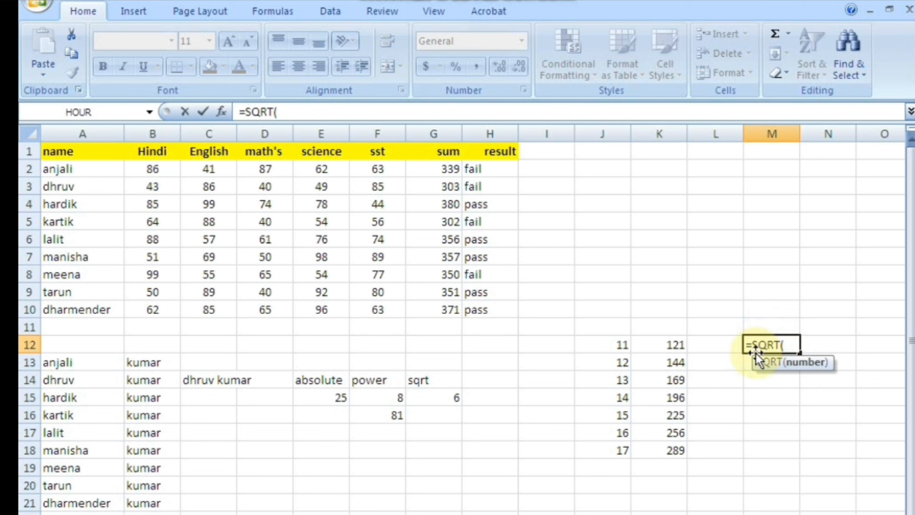
{"action": "left_click", "coordinate": [667, 414]}
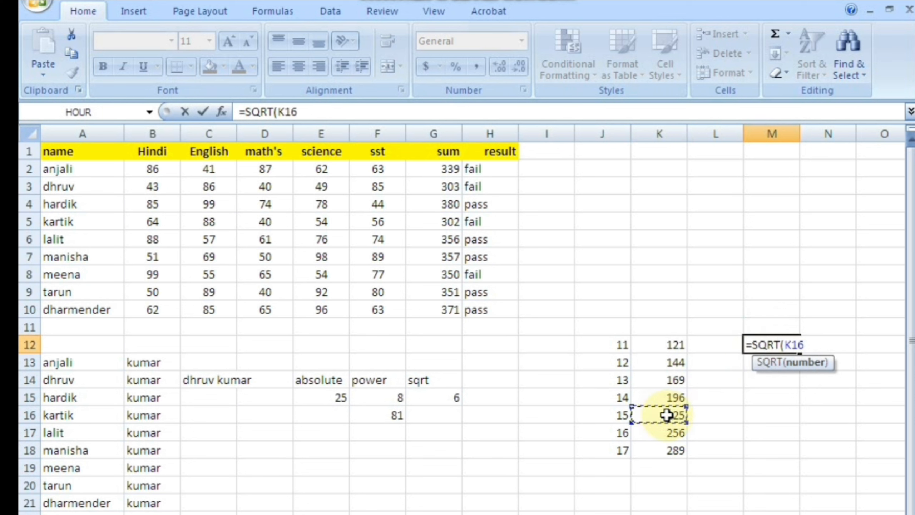
{"action": "key", "text": "Return"}
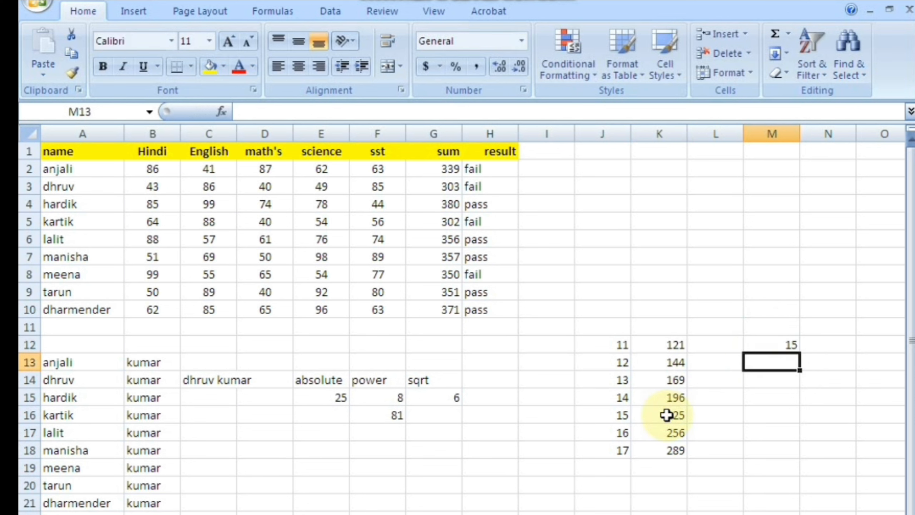
{"action": "left_click", "coordinate": [623, 417]}
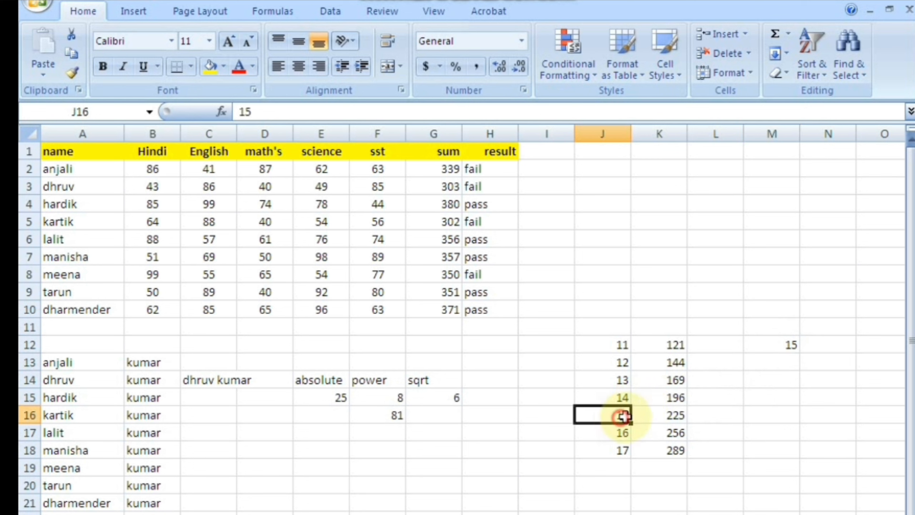
{"action": "left_click", "coordinate": [672, 392]}
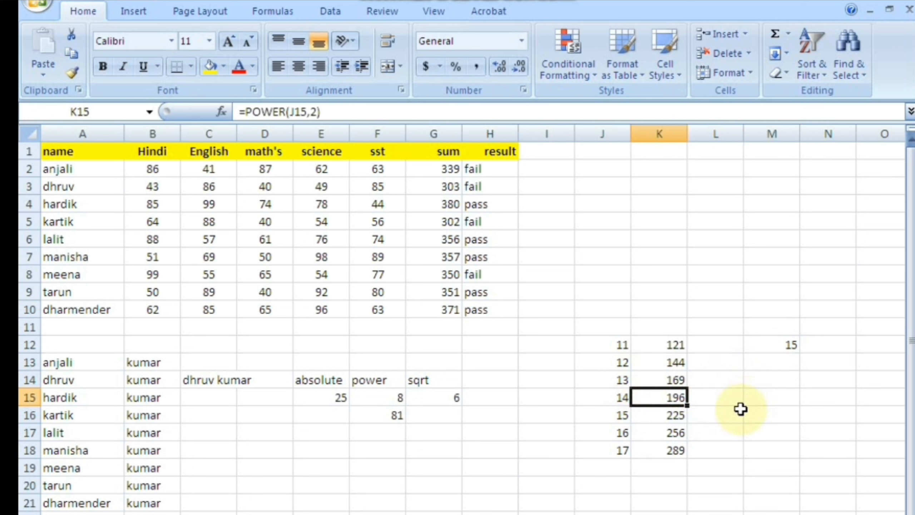
Clear the number series, squares and square root example in J12:M18.
{"action": "left_click_drag", "start_coordinate": [629, 346], "coordinate": [767, 436]}
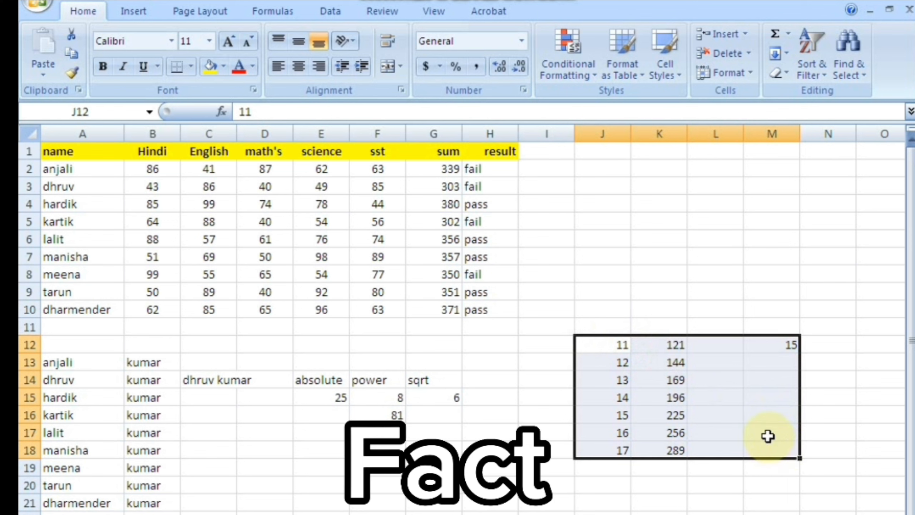
{"action": "key", "text": "Delete"}
Enter the formula =4*3*2*1 in G17 to work out a factorial by multiplication.
{"action": "left_click", "coordinate": [433, 435]}
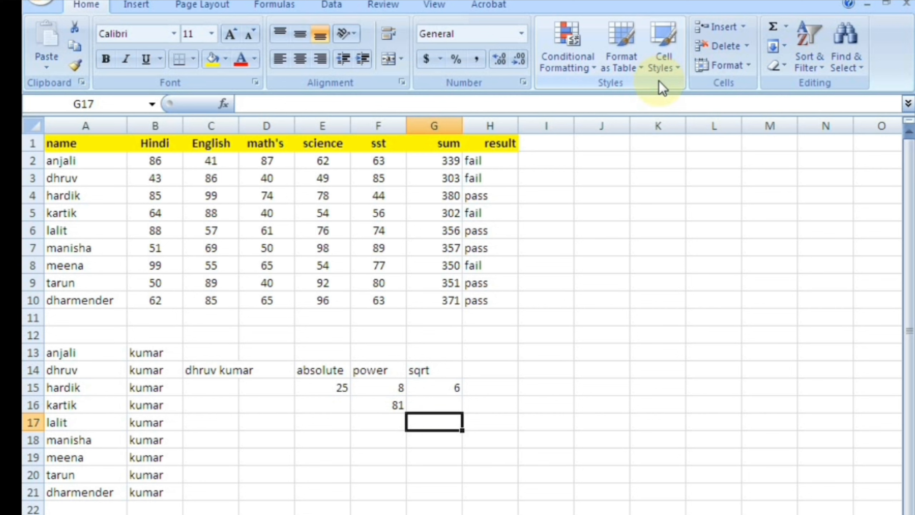
{"action": "type", "text": "="}
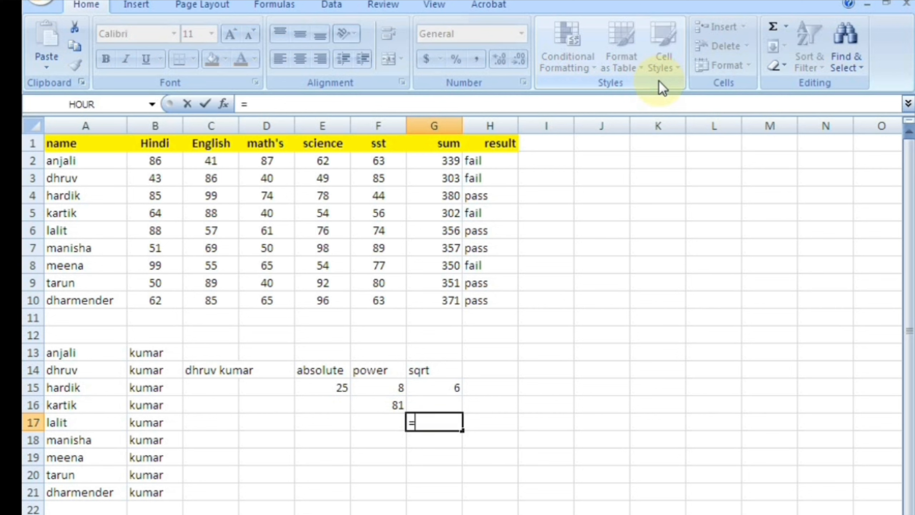
{"action": "type", "text": "4*3*"}
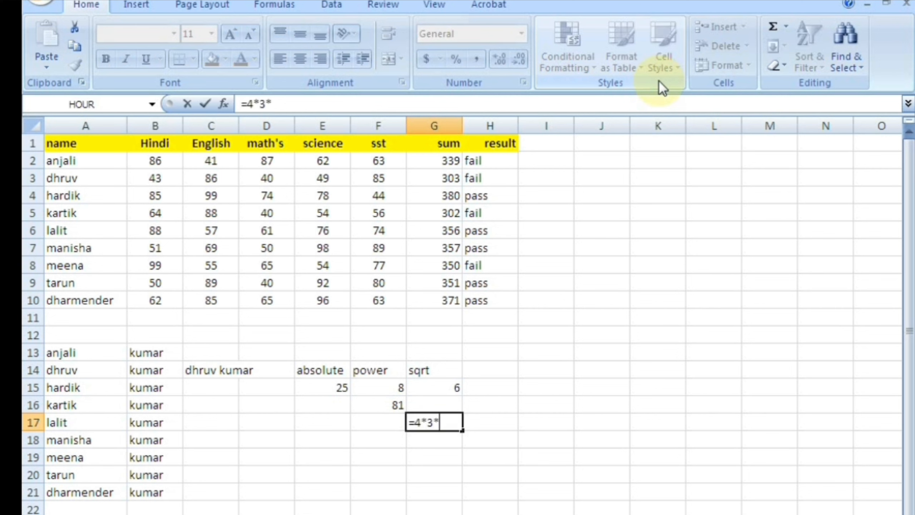
{"action": "type", "text": "2*1"}
{"action": "key", "text": "Return"}
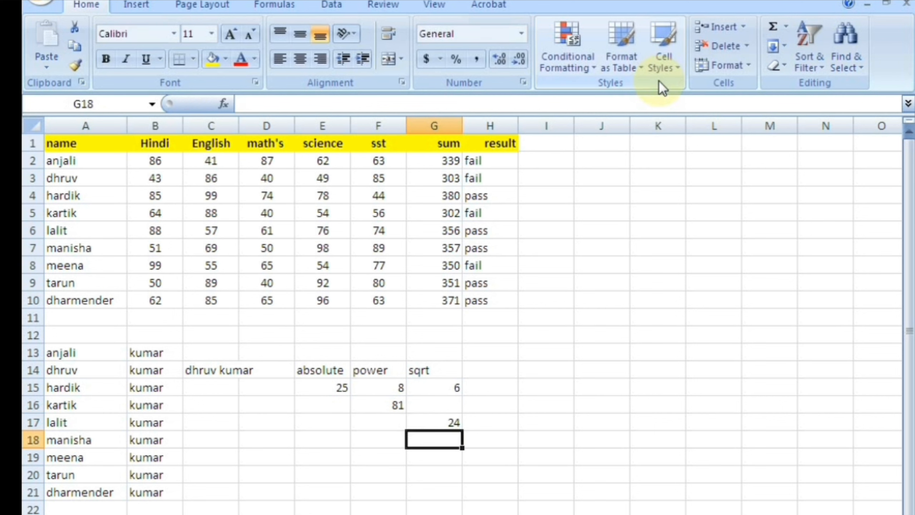
Extend the multiplication in G17 with a leading factor of 5 so that it reads =5*4*3*2*1.
{"action": "key", "text": "Up"}
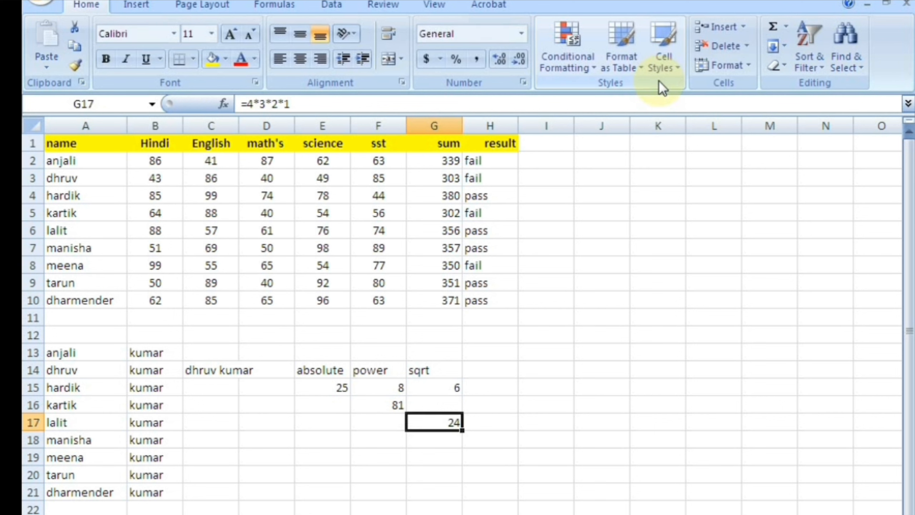
{"action": "key", "text": "F2"}
{"action": "key", "text": "Left"}
{"action": "key", "text": "Left"}
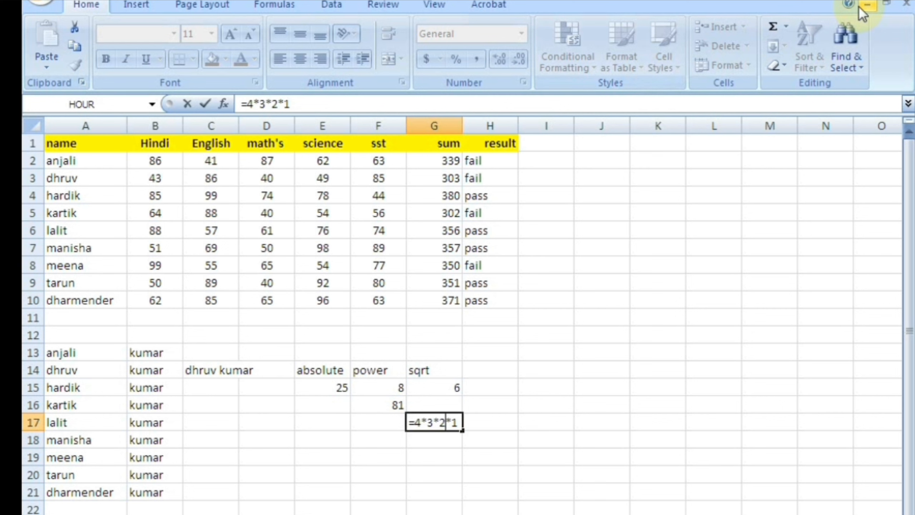
{"action": "key", "text": "Left"}
{"action": "key", "text": "Left"}
{"action": "key", "text": "Left"}
{"action": "key", "text": "Left"}
{"action": "key", "text": "Left"}
{"action": "type", "text": "5*"}
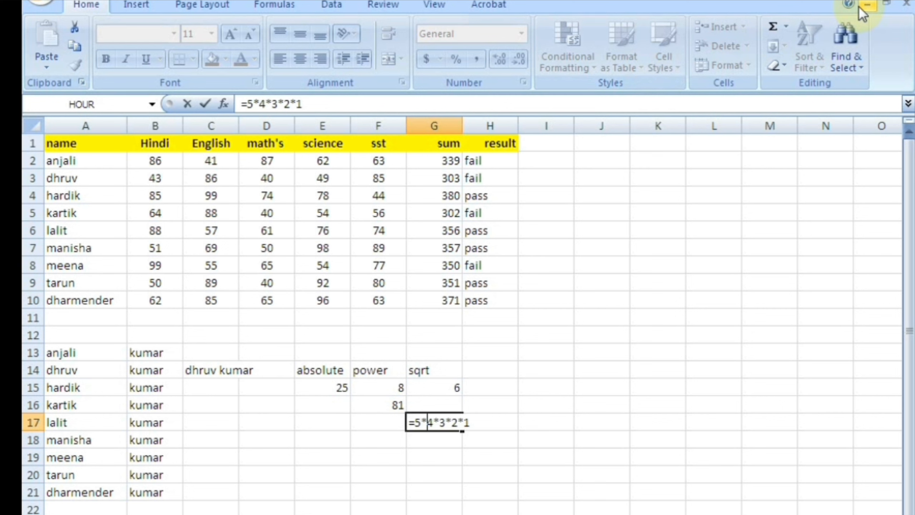
{"action": "key", "text": "Return"}
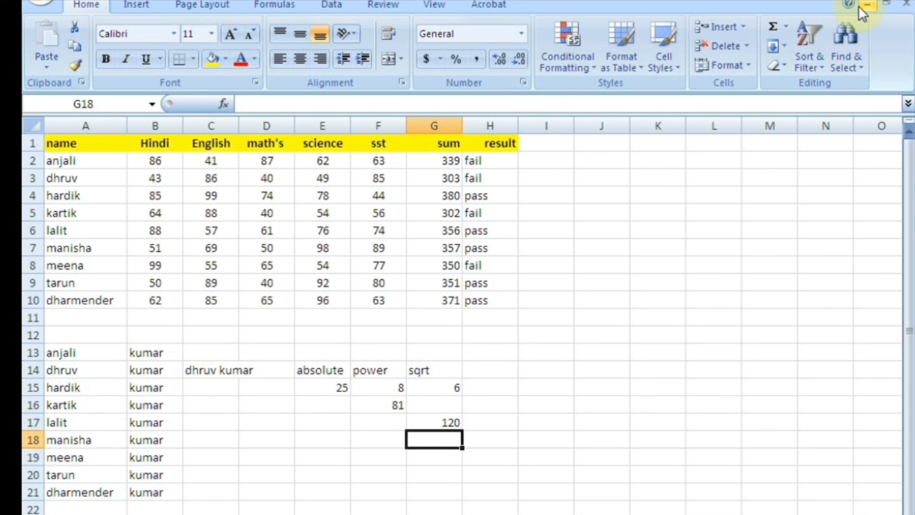
Calculate the factorial of 5 in G18 with the FACT function.
{"action": "type", "text": "=fact"}
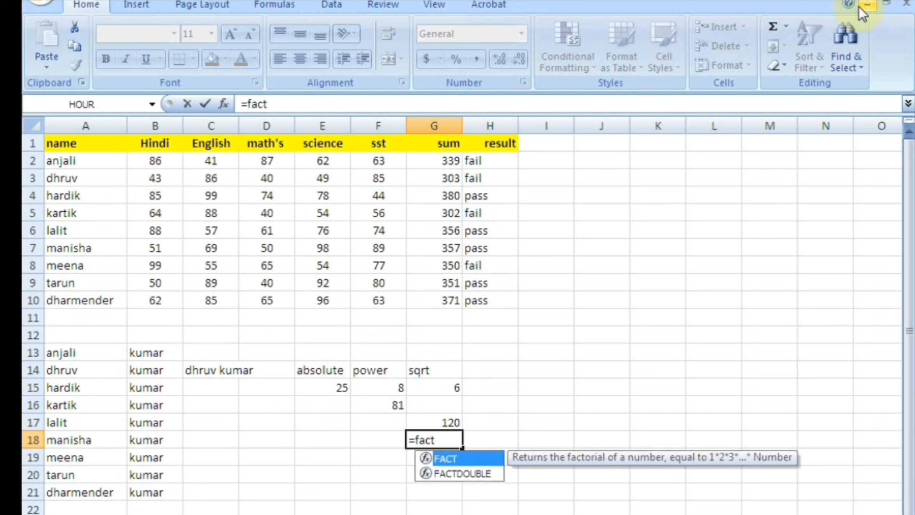
{"action": "key", "text": "Tab"}
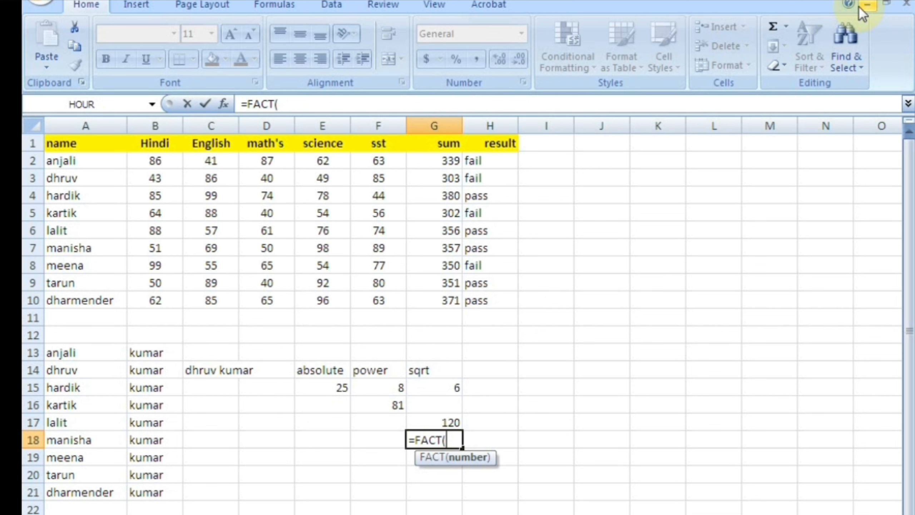
{"action": "type", "text": "5"}
{"action": "key", "text": "Return"}
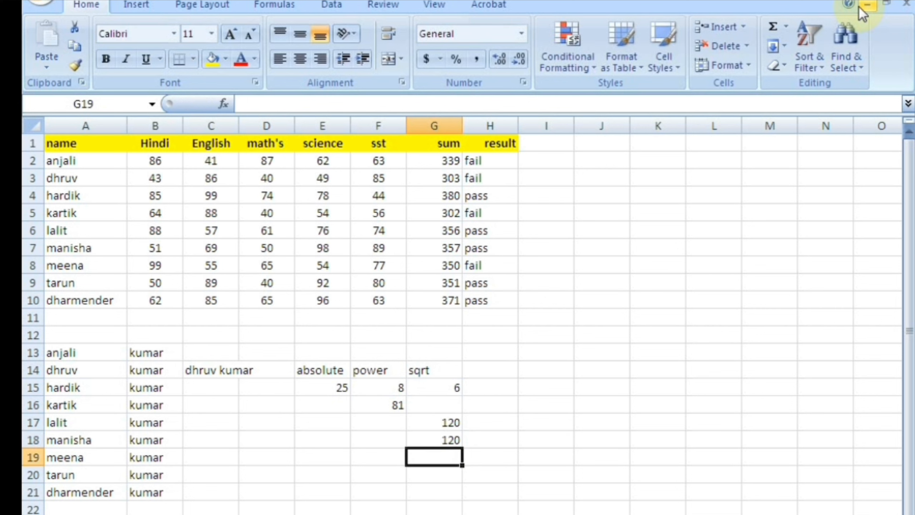
Calculate the factorial of 6 in G19 with the FACT function.
{"action": "type", "text": "=fac"}
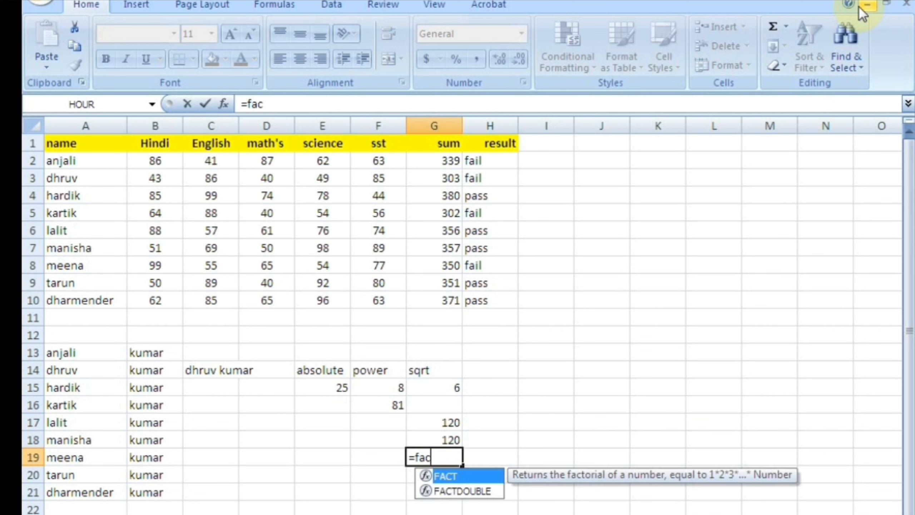
{"action": "type", "text": "t"}
{"action": "key", "text": "Tab"}
{"action": "type", "text": "6"}
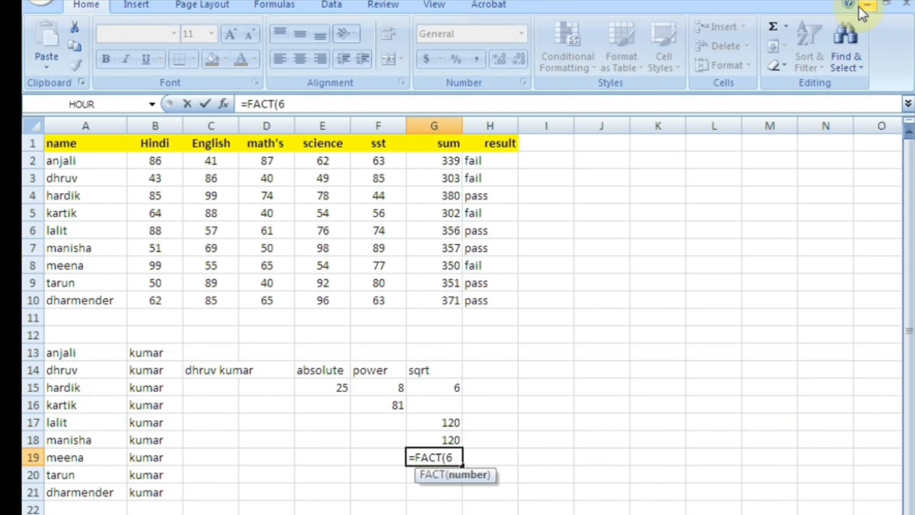
{"action": "key", "text": "Return"}
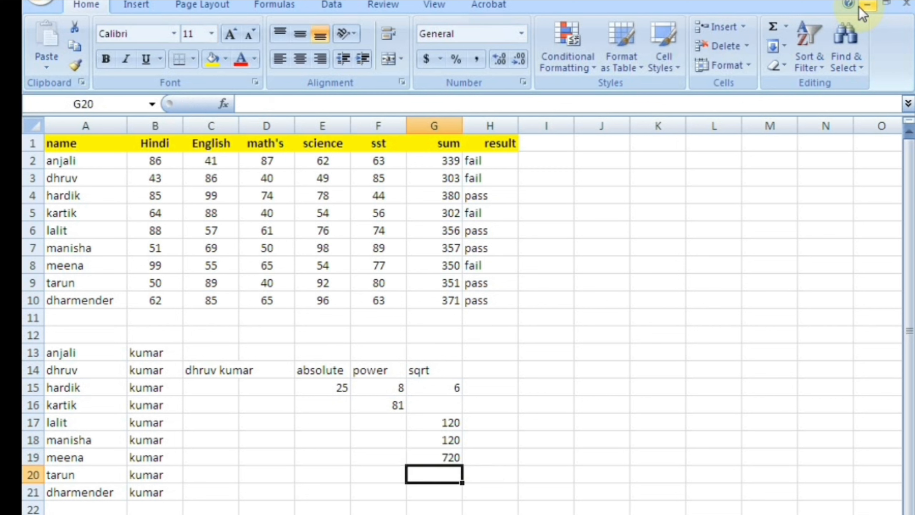
Calculate the factorial of 10 in G20 with the FACT function.
{"action": "type", "text": "="}
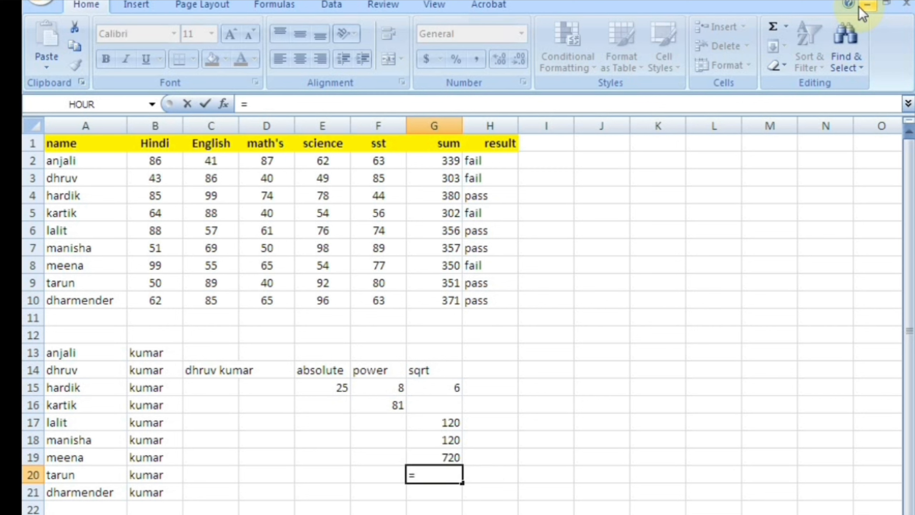
{"action": "type", "text": "fact"}
{"action": "key", "text": "Tab"}
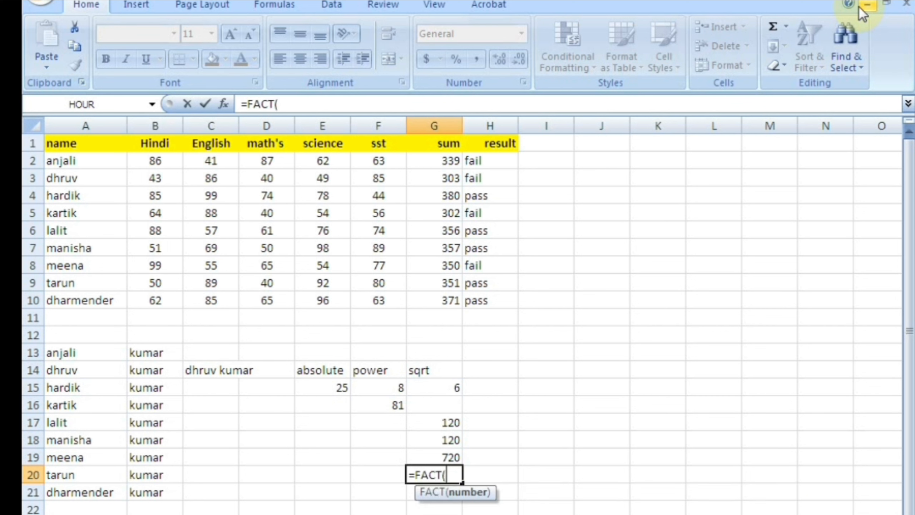
{"action": "type", "text": "10"}
{"action": "key", "text": "Return"}
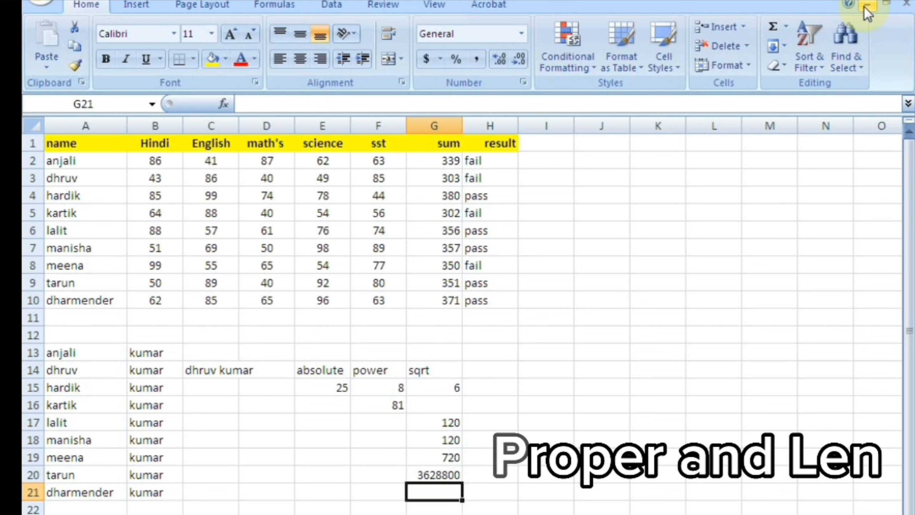
Clear the absolute, power, sqrt and factorial examples from columns E to G, and select the empty cell E13.
{"action": "left_click_drag", "start_coordinate": [322, 352], "coordinate": [525, 510]}
{"action": "key", "text": "Delete"}
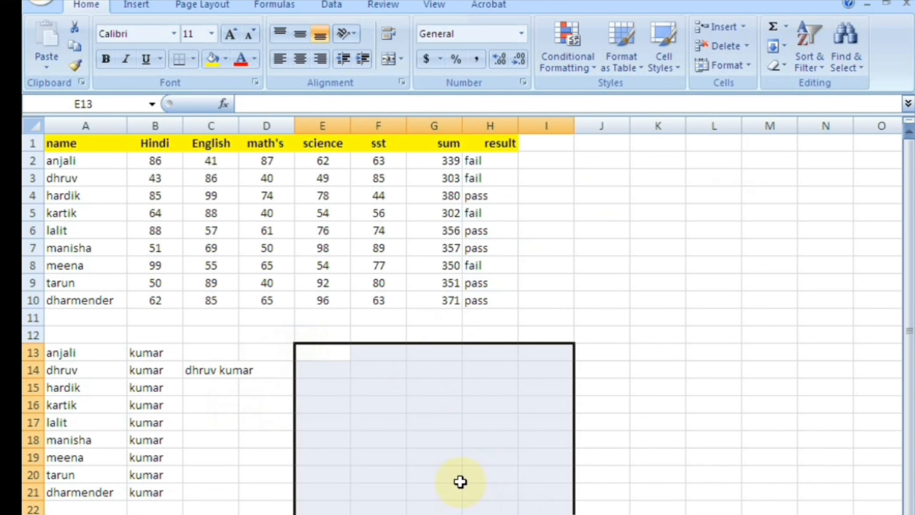
{"action": "left_click", "coordinate": [297, 348]}
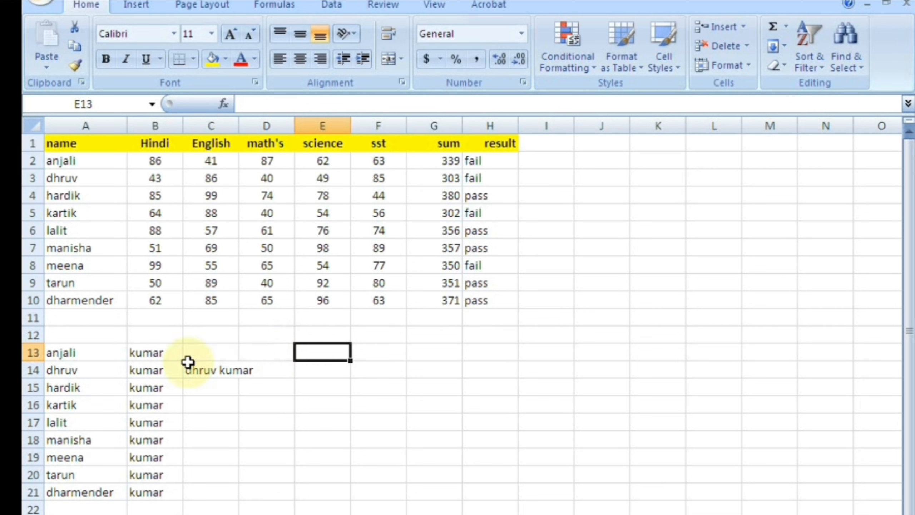
Label cell E13 "proper" as the heading for the capitalisation example.
{"action": "left_click", "coordinate": [73, 352]}
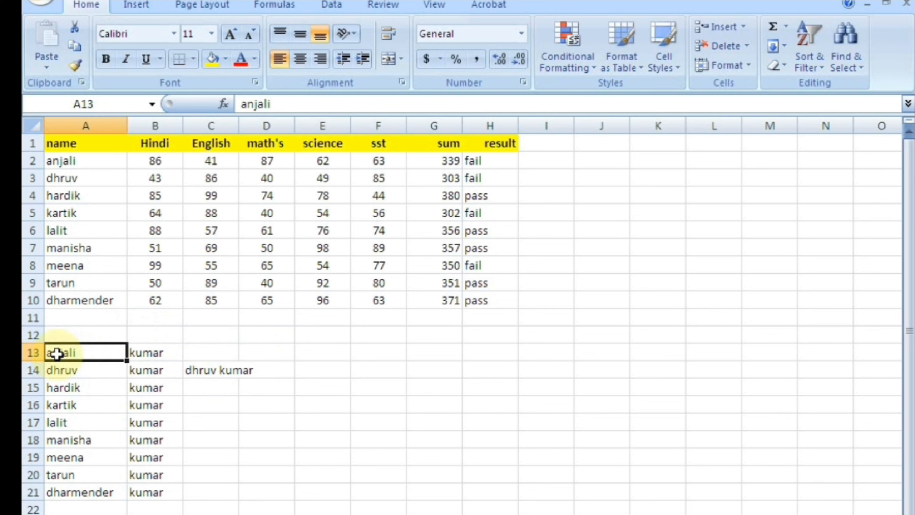
{"action": "left_click", "coordinate": [68, 373]}
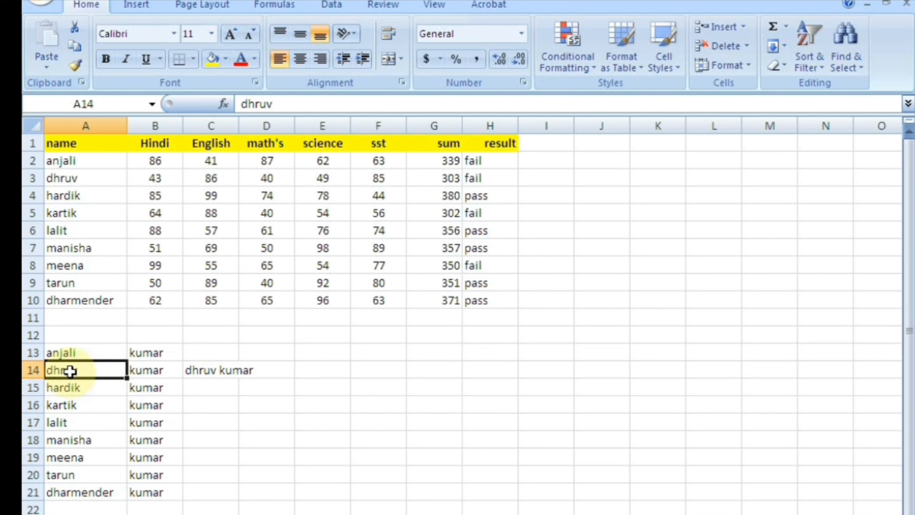
{"action": "left_click", "coordinate": [317, 345]}
{"action": "type", "text": "proper"}
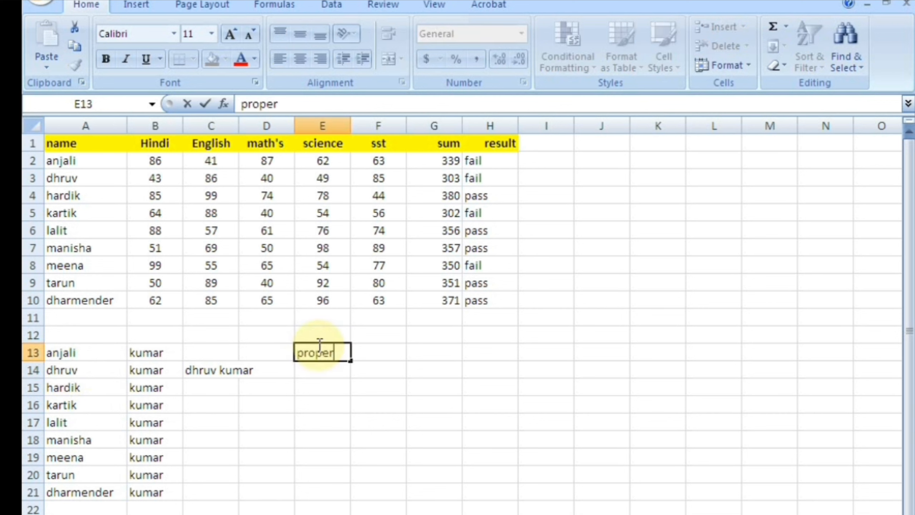
{"action": "key", "text": "Return"}
Enter =PROPER(A14) in E14 to capitalise the name, and fill the formula down to E19.
{"action": "type", "text": "=pro"}
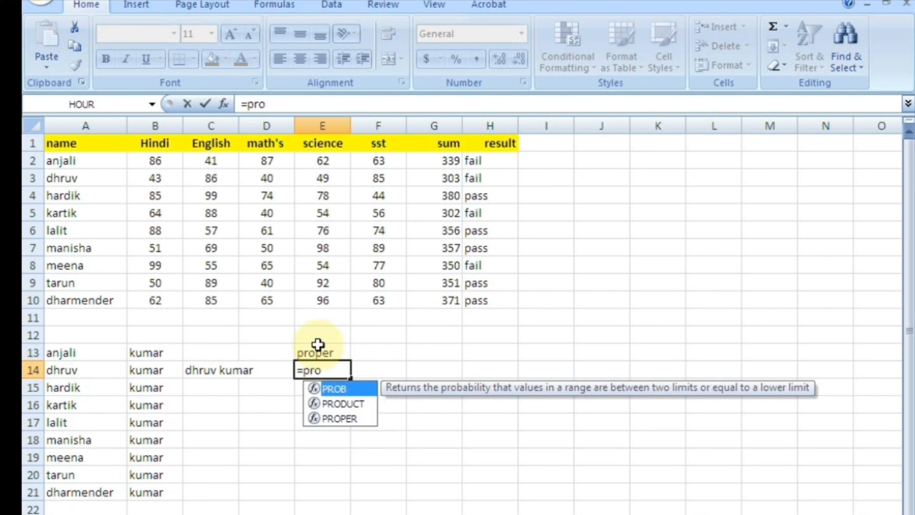
{"action": "key", "text": "Down"}
{"action": "key", "text": "Down"}
{"action": "key", "text": "Tab"}
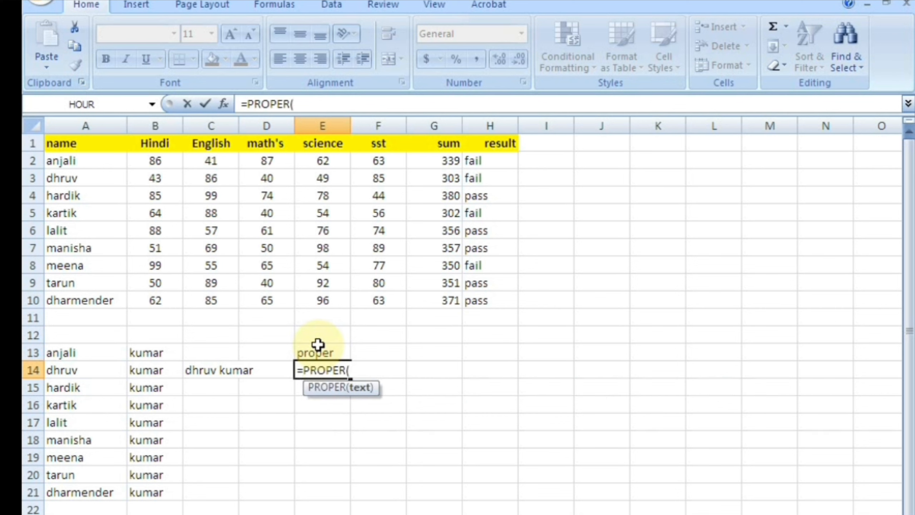
{"action": "left_click", "coordinate": [73, 369]}
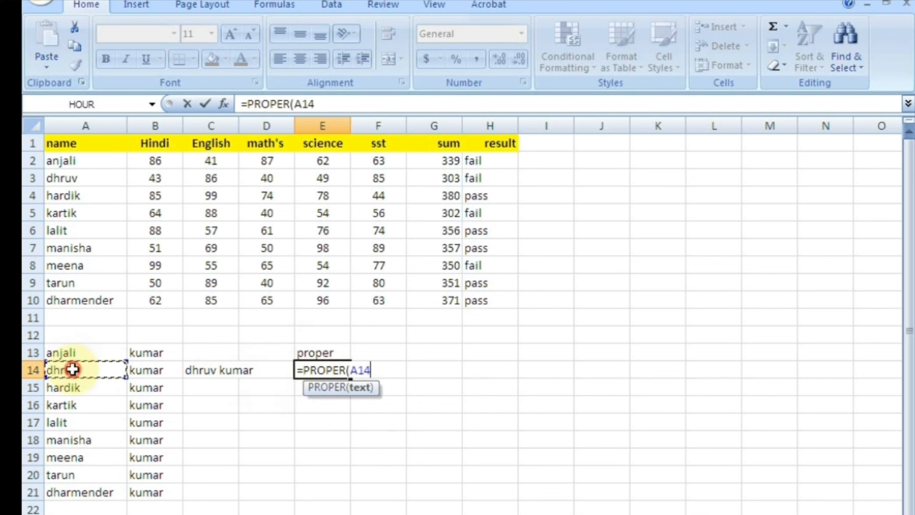
{"action": "type", "text": ")"}
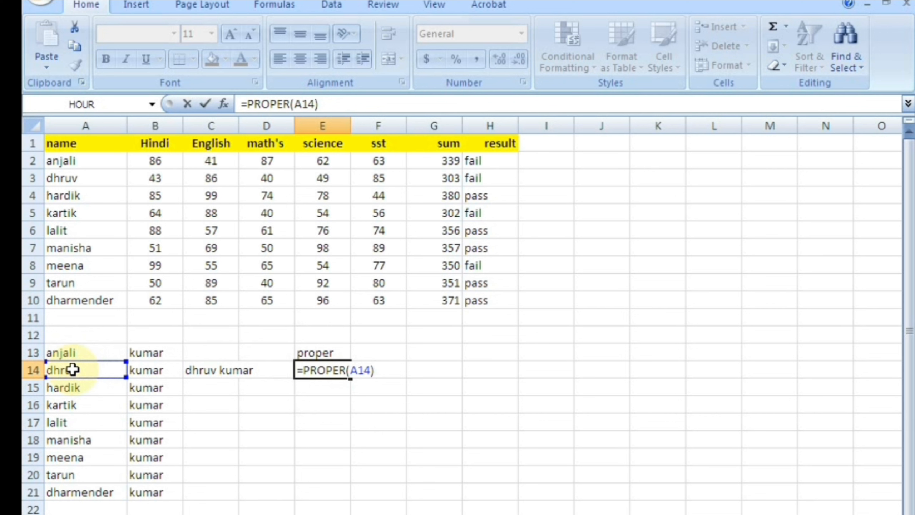
{"action": "key", "text": "Return"}
{"action": "left_click", "coordinate": [324, 369]}
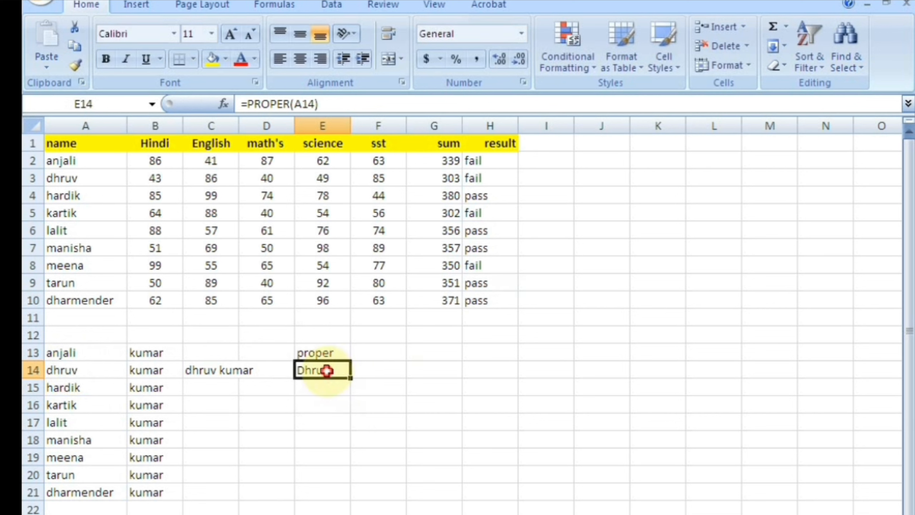
{"action": "left_click_drag", "start_coordinate": [352, 380], "coordinate": [362, 458]}
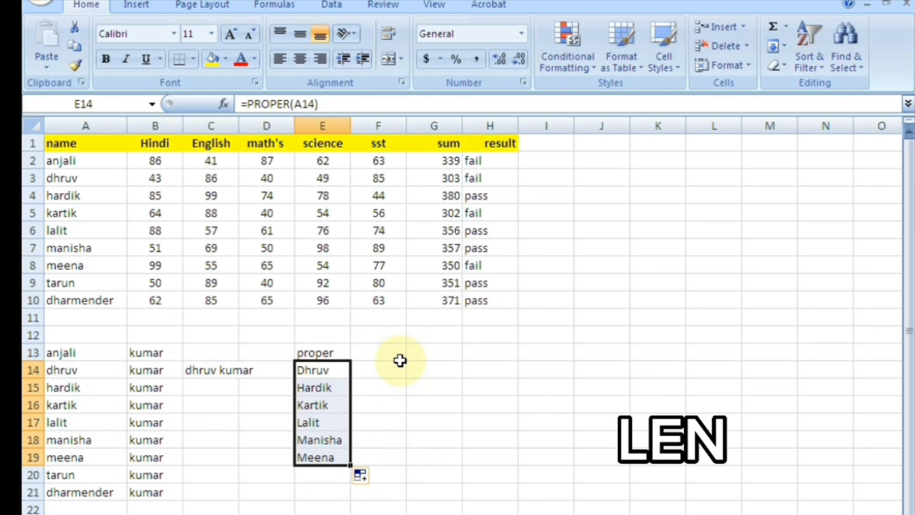
Label cell F13 "len" and enter a LEN formula in F14 that counts the characters in E14.
{"action": "double_click", "coordinate": [357, 359]}
{"action": "type", "text": "len"}
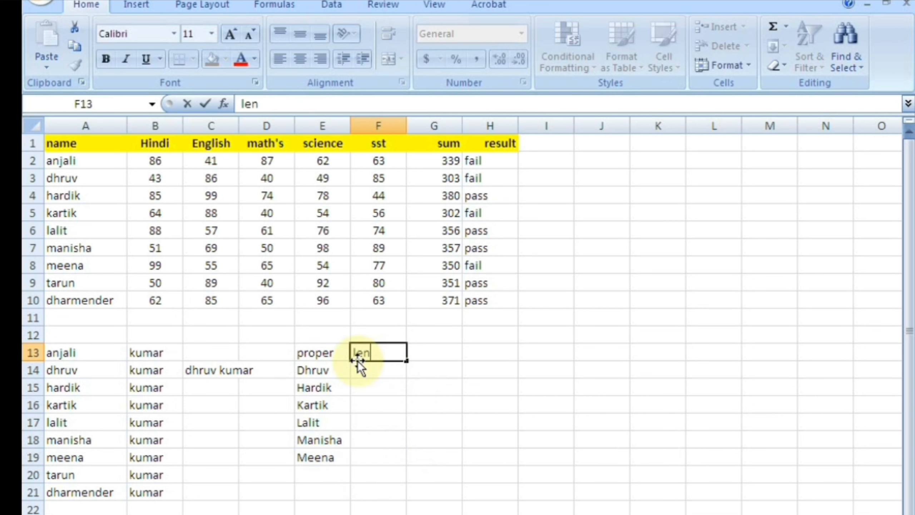
{"action": "key", "text": "Return"}
{"action": "type", "text": "=len"}
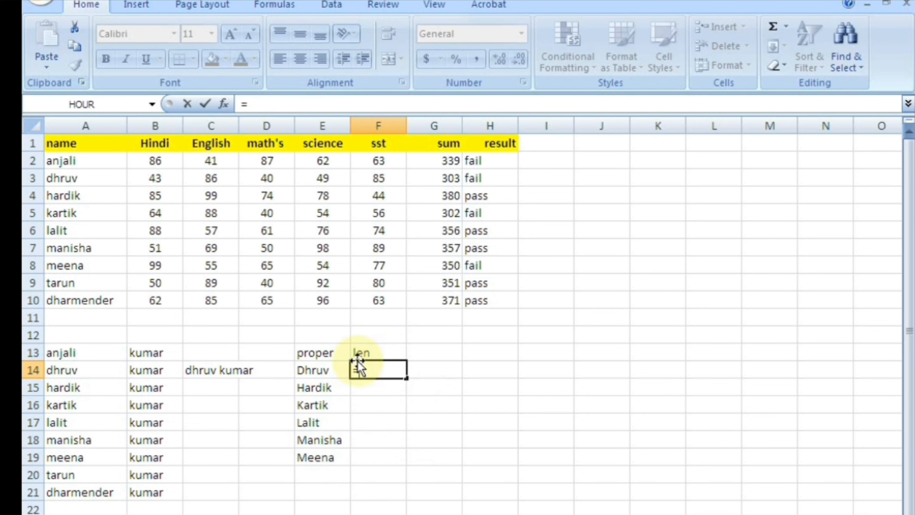
{"action": "key", "text": "Tab"}
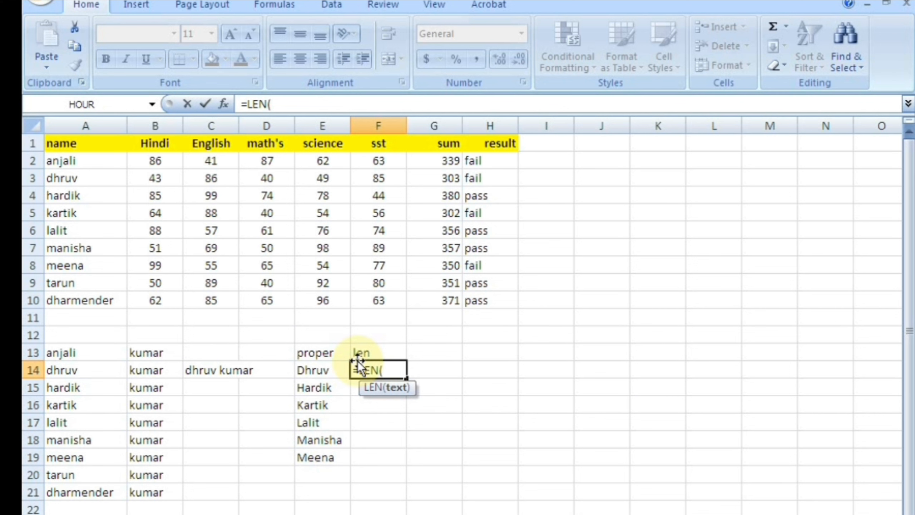
{"action": "left_click", "coordinate": [318, 372]}
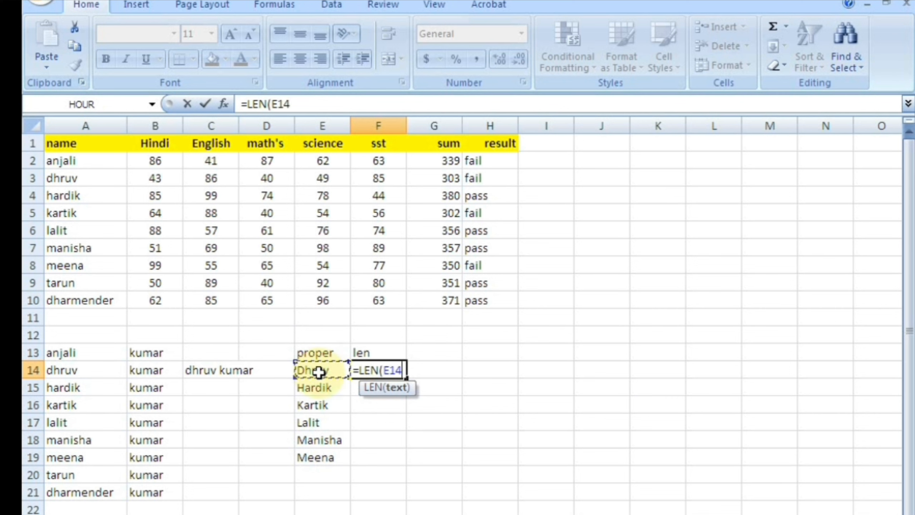
{"action": "key", "text": "Return"}
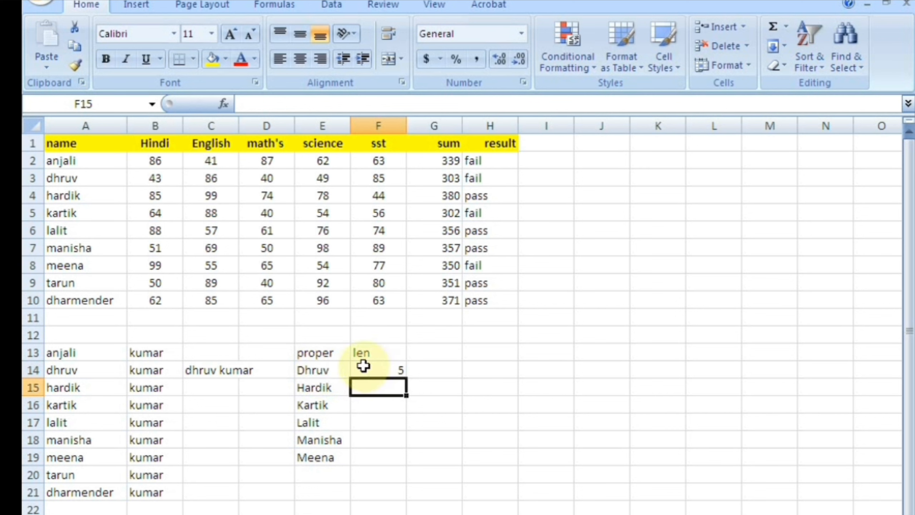
Fill the LEN formula from F14 down to F19 and check the copied character counts against the names.
{"action": "left_click", "coordinate": [399, 370]}
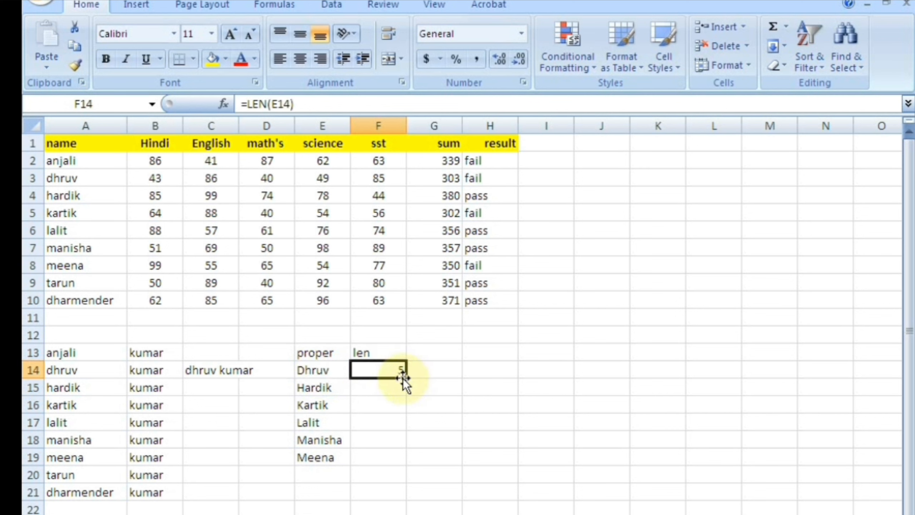
{"action": "double_click", "coordinate": [408, 378]}
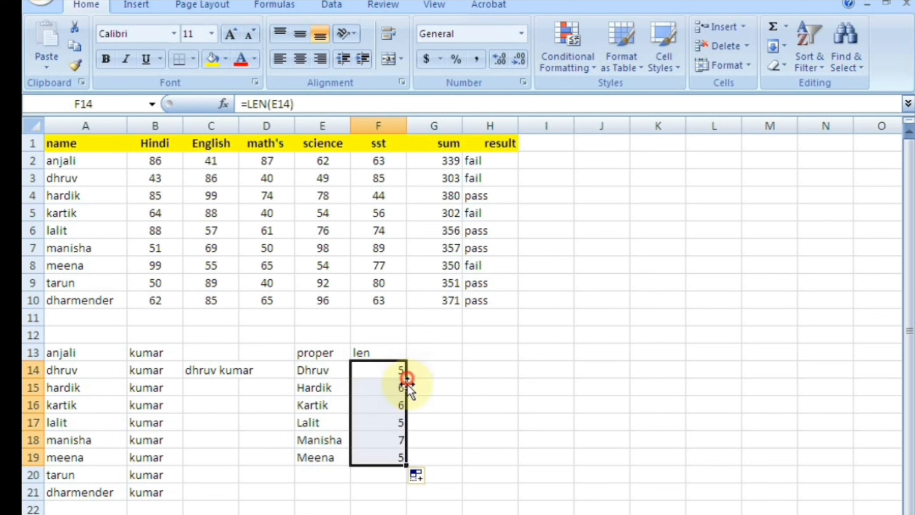
{"action": "left_click", "coordinate": [418, 382]}
{"action": "left_click", "coordinate": [390, 435]}
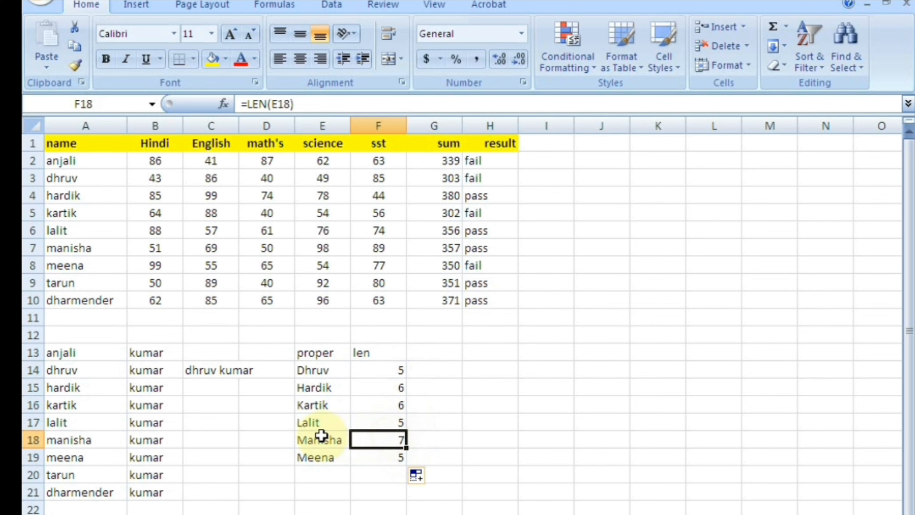
{"action": "left_click", "coordinate": [370, 457]}
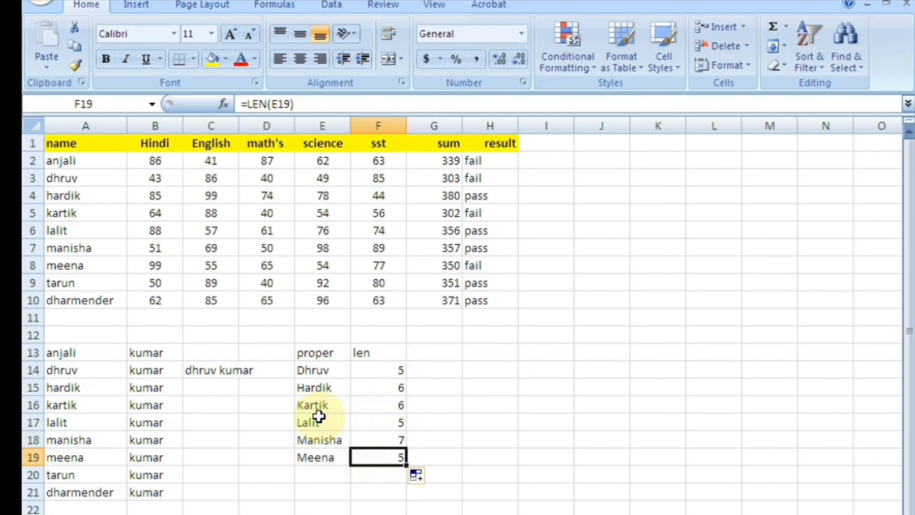
{"action": "left_click", "coordinate": [363, 405]}
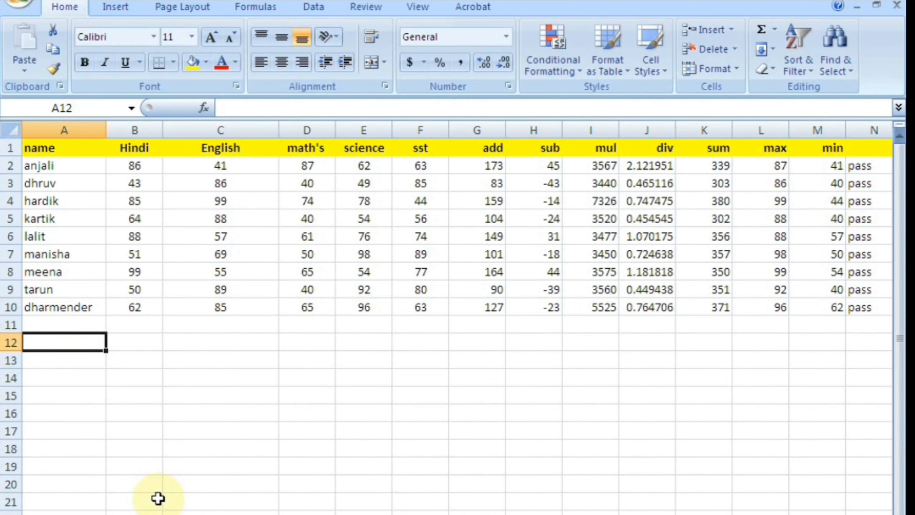
Label A12 "datedif" and list "year", "month" and "day" in A14 to A16 below the marks table.
{"action": "type", "text": "datedif"}
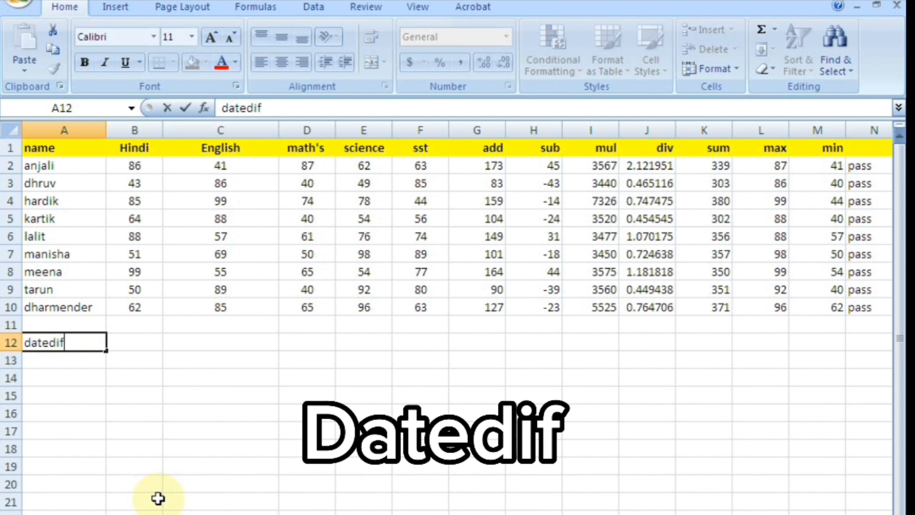
{"action": "key", "text": "Return"}
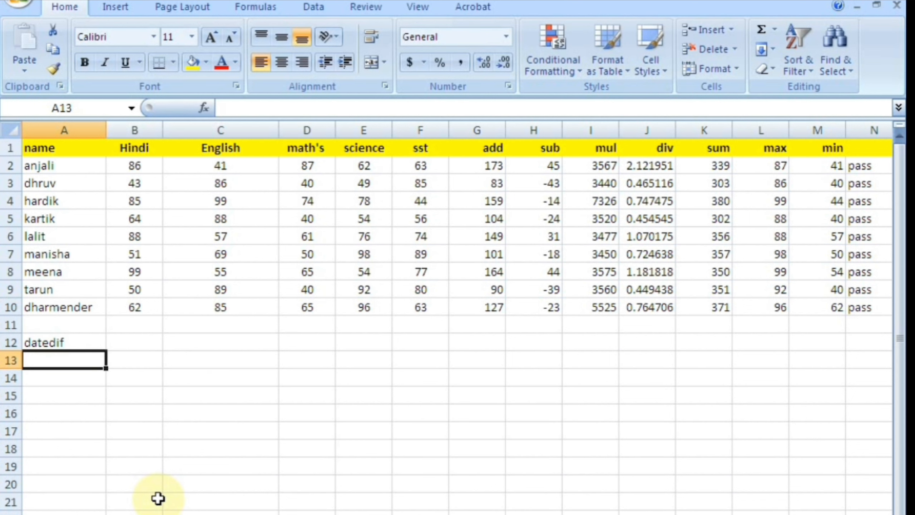
{"action": "key", "text": "Down"}
{"action": "key", "text": "Up"}
{"action": "key", "text": "Down"}
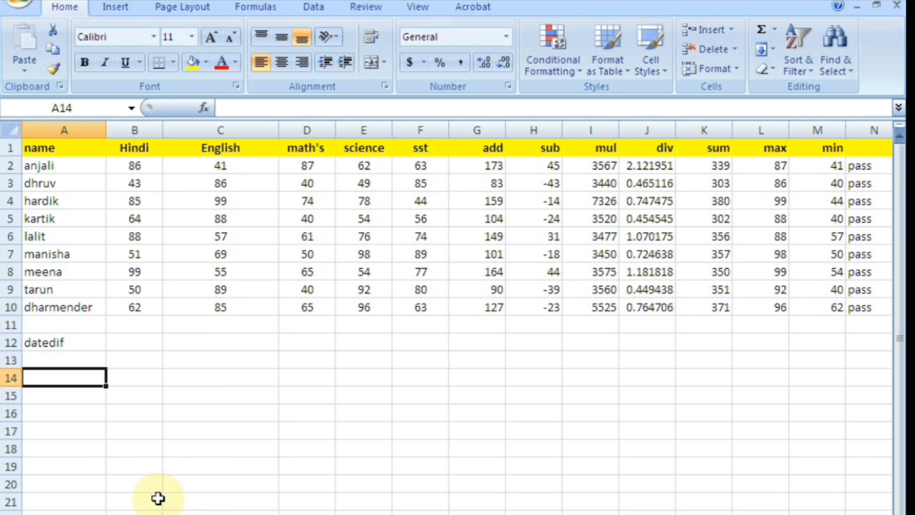
{"action": "type", "text": "year"}
{"action": "key", "text": "Return"}
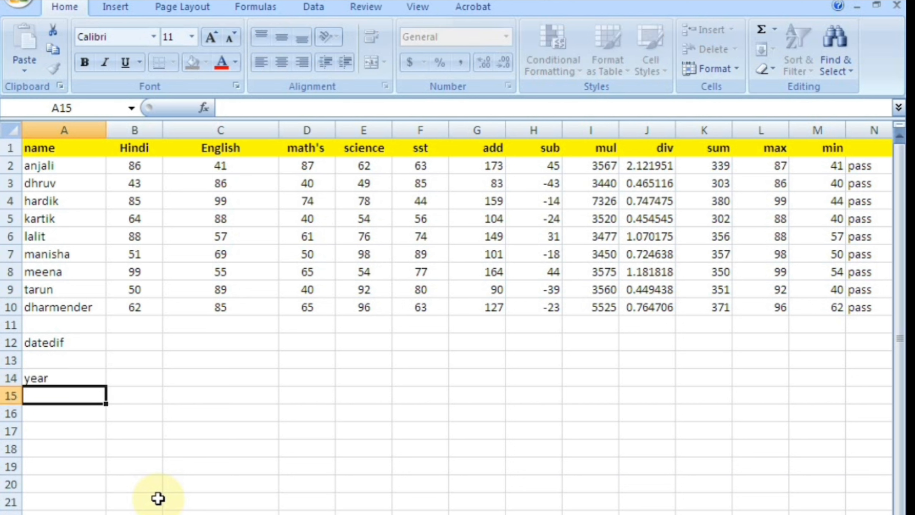
{"action": "type", "text": "month"}
{"action": "key", "text": "Return"}
{"action": "type", "text": "day"}
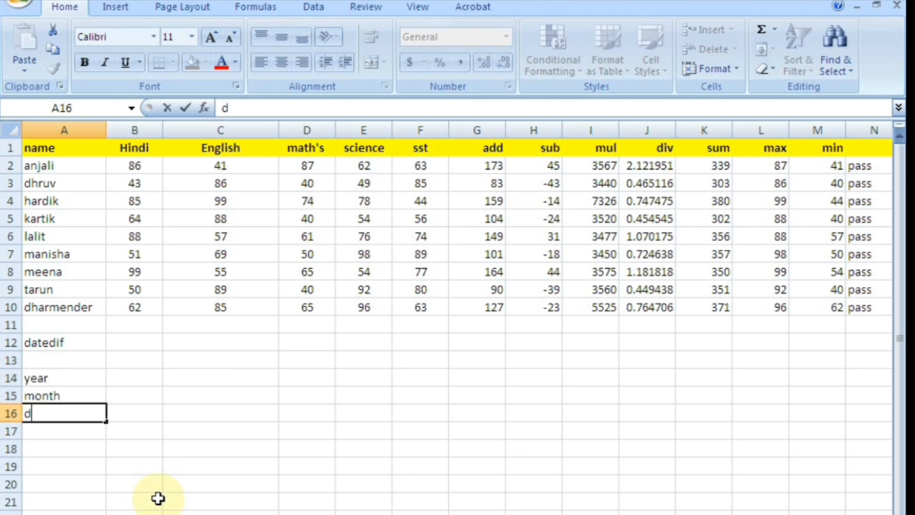
{"action": "key", "text": "Return"}
Enter the start date for the date difference example in B12, beside the datedif label.
{"action": "key", "text": "Up"}
{"action": "key", "text": "Up"}
{"action": "key", "text": "Up"}
{"action": "key", "text": "Up"}
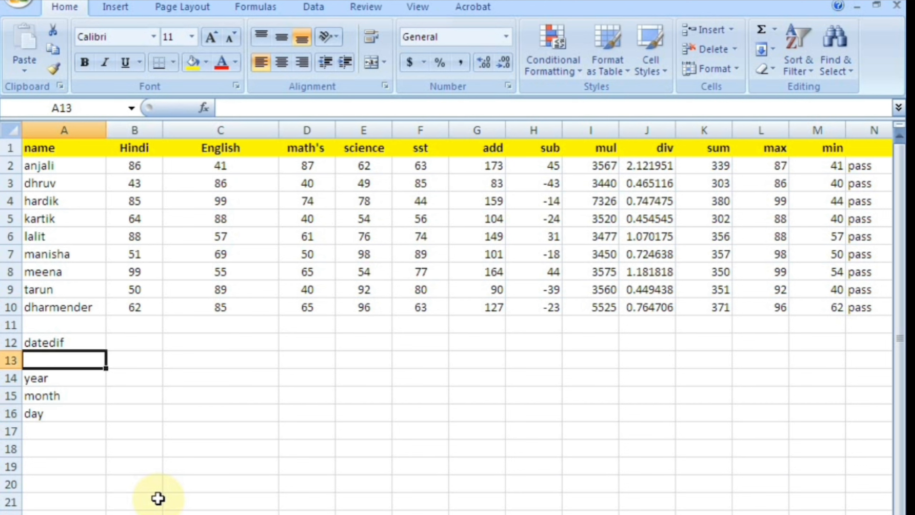
{"action": "key", "text": "Right"}
{"action": "key", "text": "Up"}
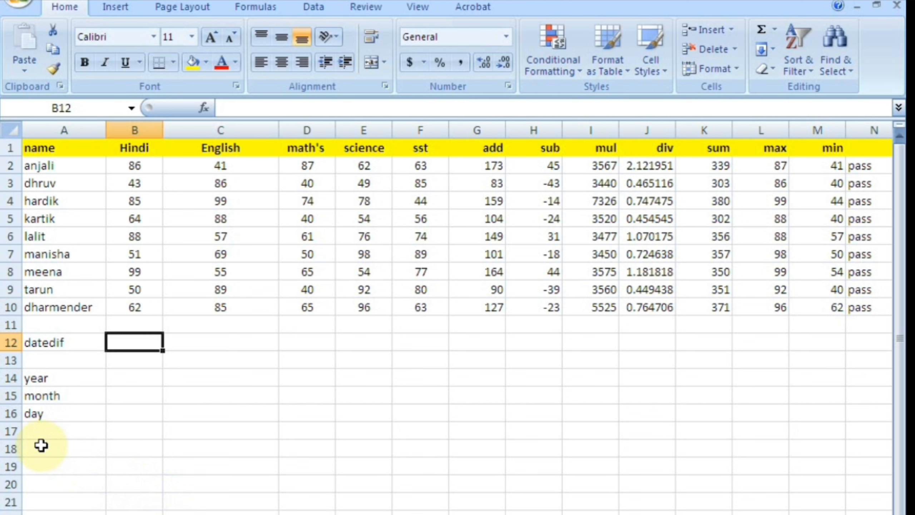
{"action": "type", "text": "5"}
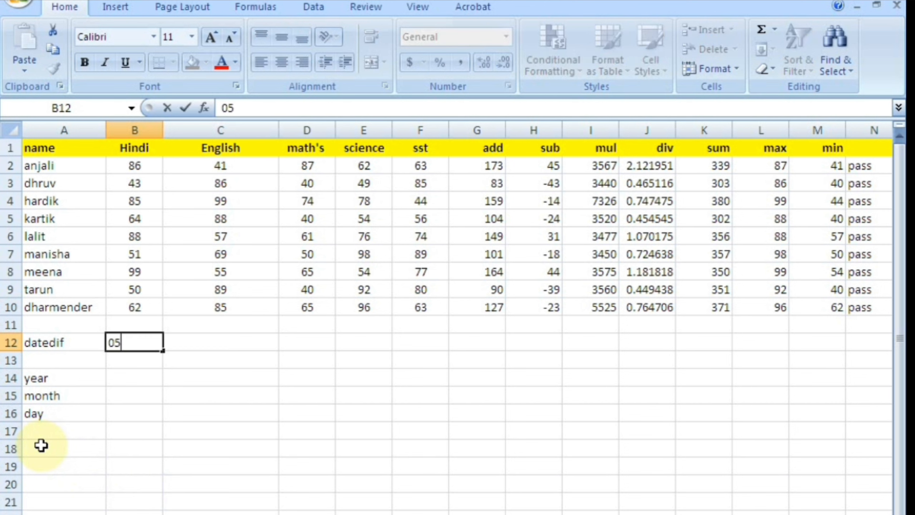
{"action": "key", "text": "BackSpace"}
{"action": "key", "text": "BackSpace"}
{"action": "type", "text": "03/05/"}
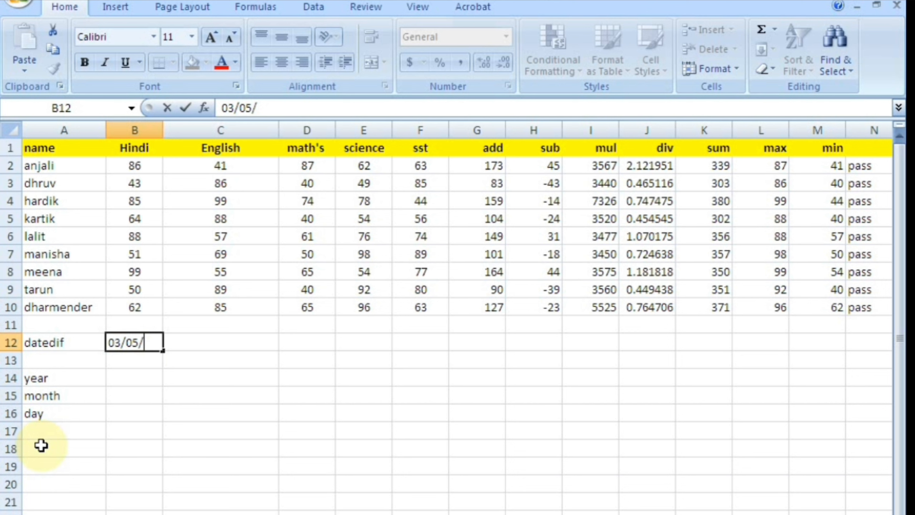
{"action": "type", "text": "1982"}
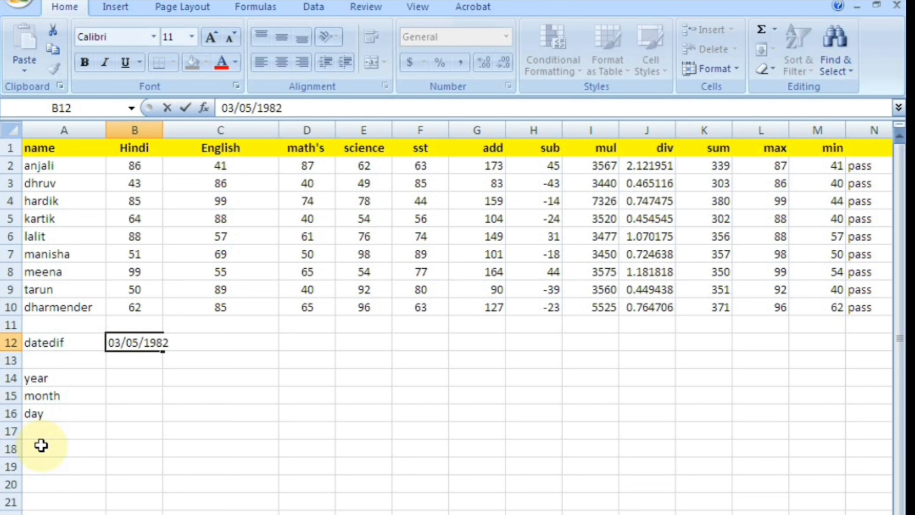
{"action": "key", "text": "Return"}
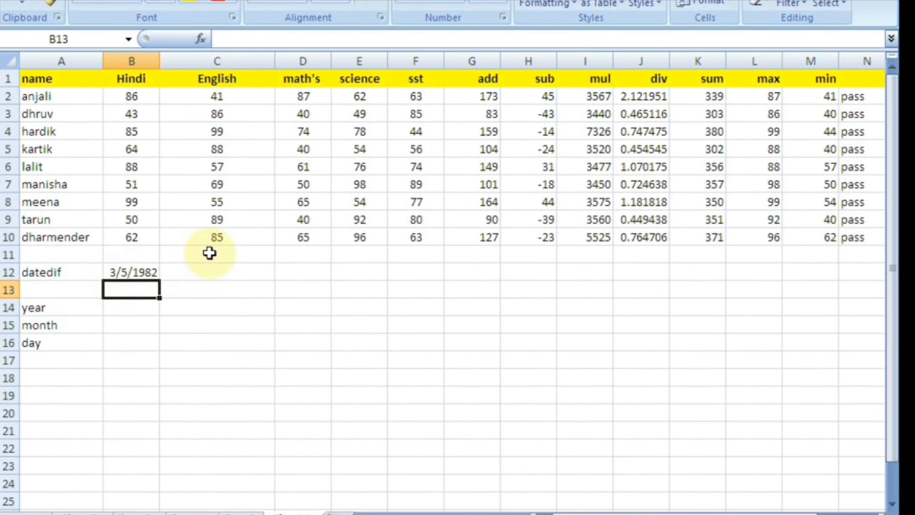
Calculate the complete years from the date in B12 to today by entering =DATEDIF(B12,TODAY(),"y") in B14.
{"action": "left_click", "coordinate": [133, 322]}
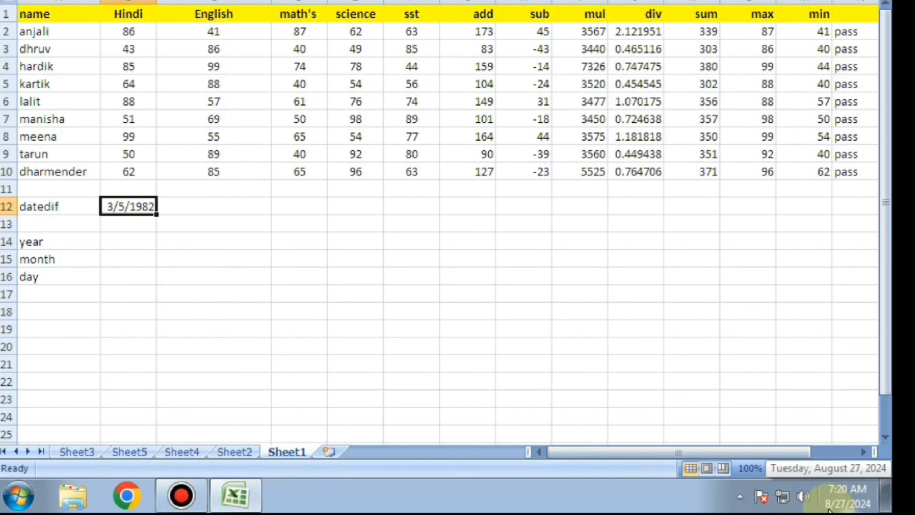
{"action": "mouse_move", "coordinate": [833, 508]}
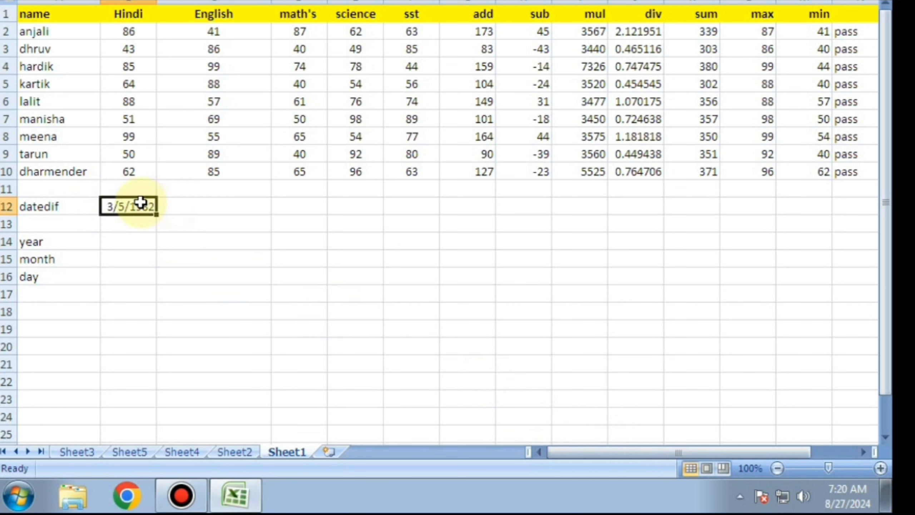
{"action": "left_click", "coordinate": [117, 239]}
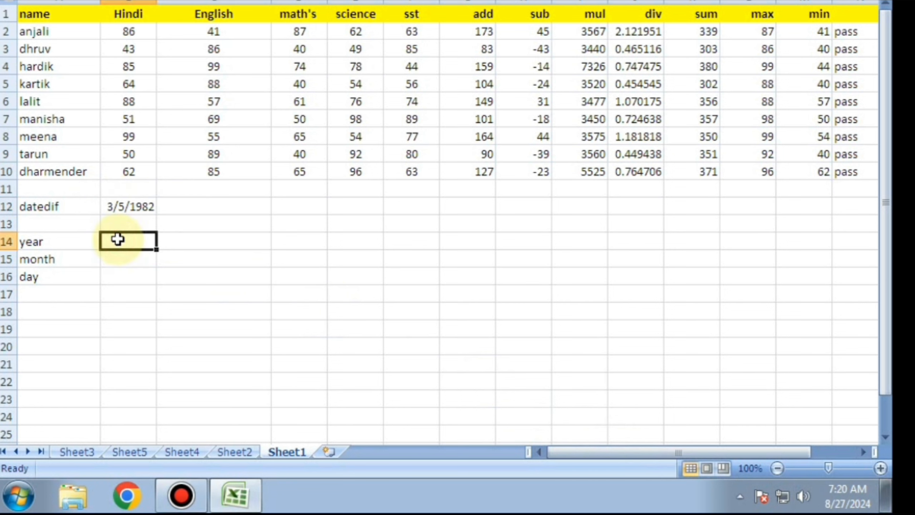
{"action": "type", "text": "=dated"}
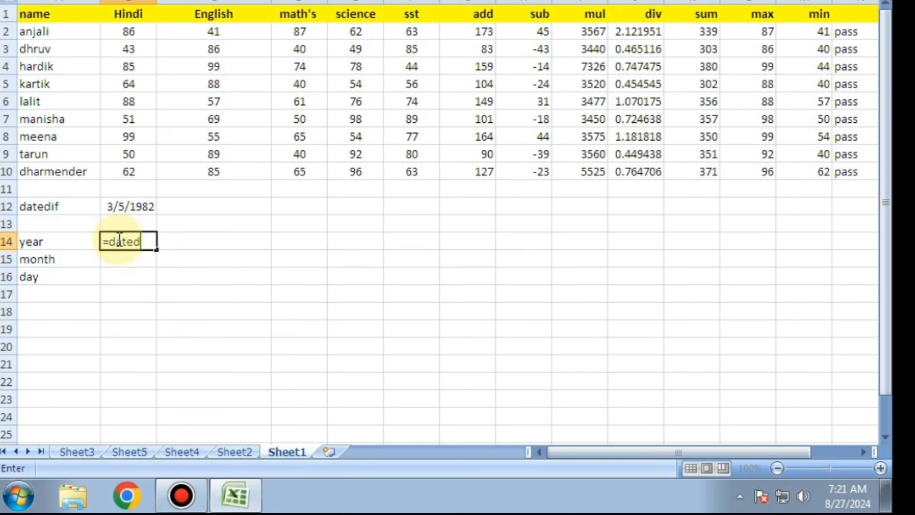
{"action": "type", "text": "if"}
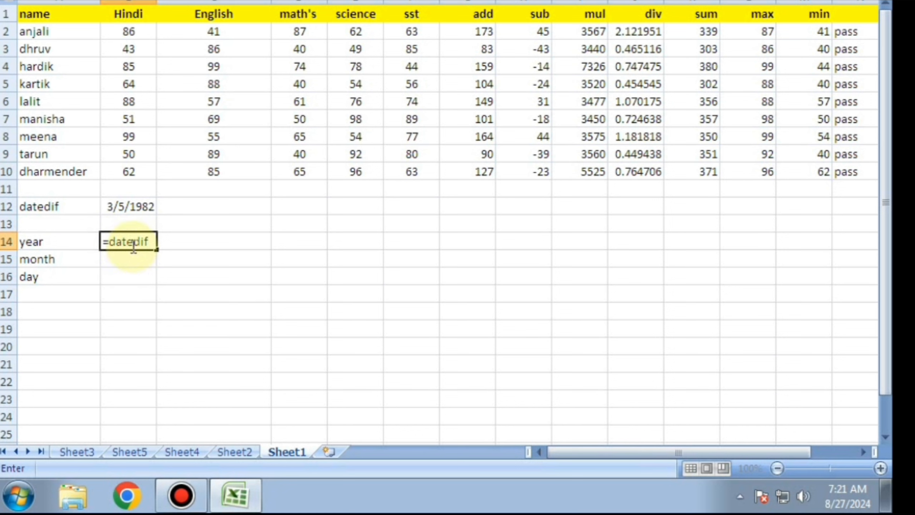
{"action": "type", "text": "("}
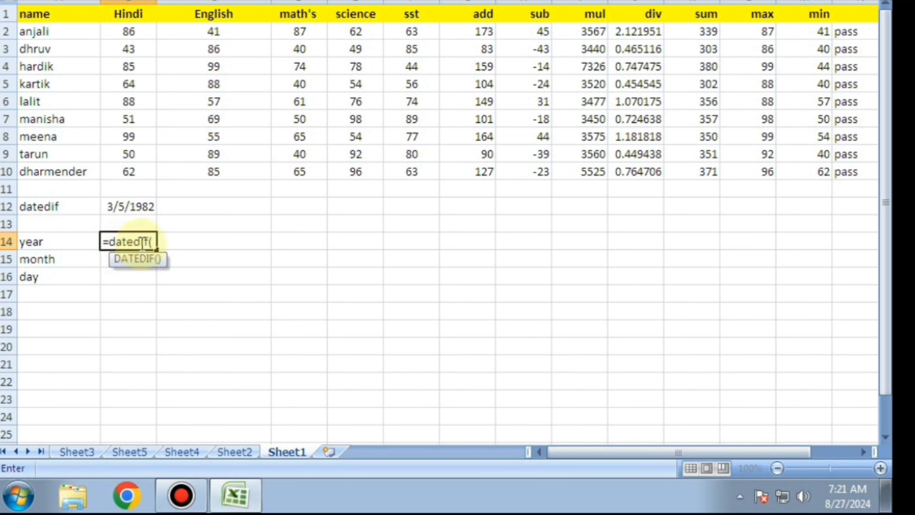
{"action": "left_click", "coordinate": [134, 208]}
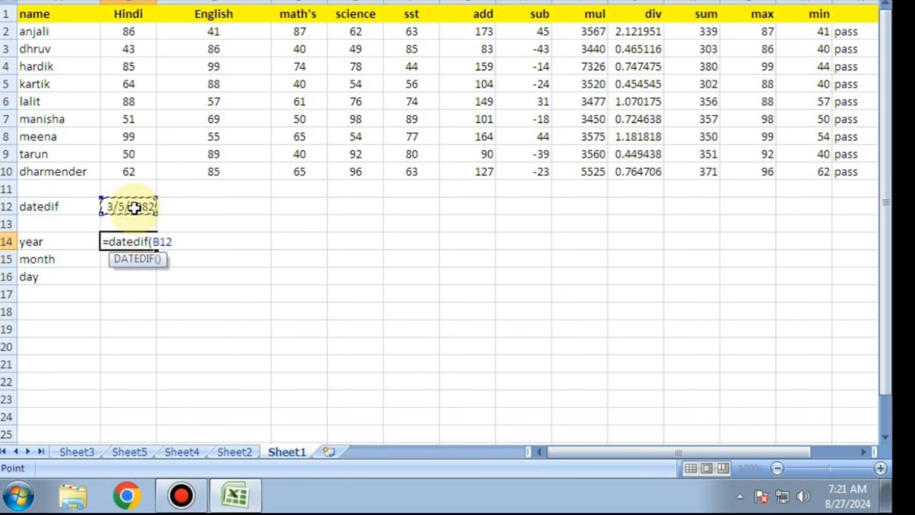
{"action": "type", "text": ",tod"}
{"action": "key", "text": "Tab"}
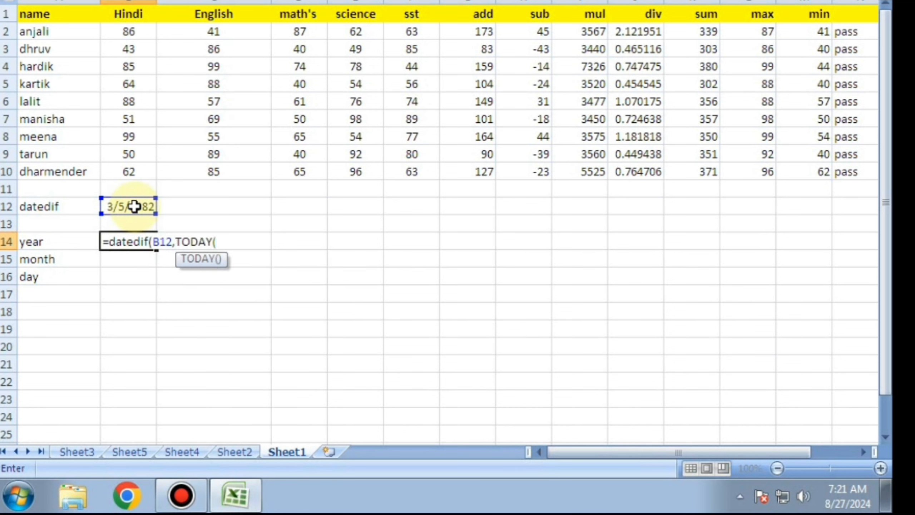
{"action": "type", "text": "),\""}
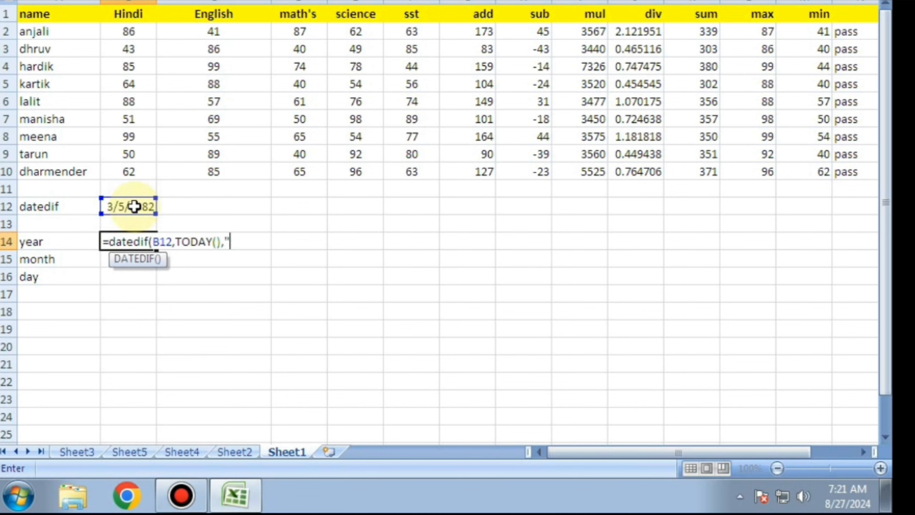
{"action": "type", "text": "y\")"}
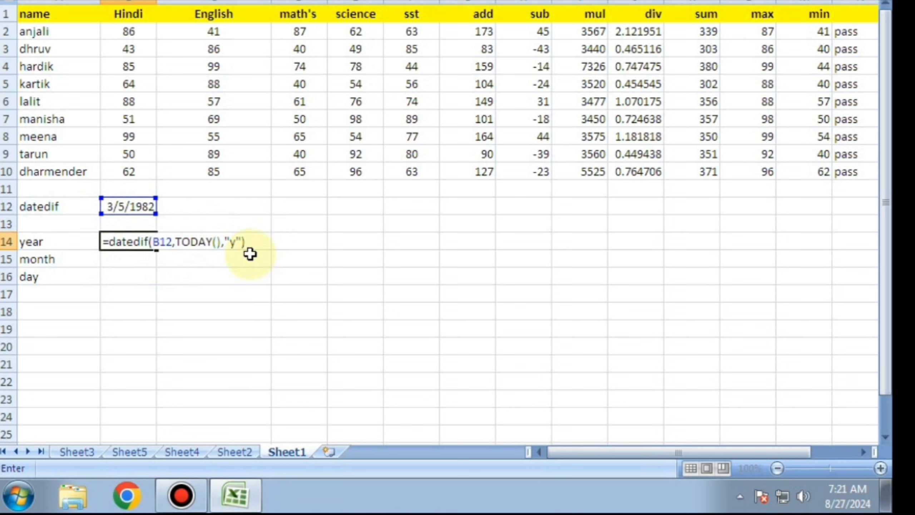
{"action": "key", "text": "Return"}
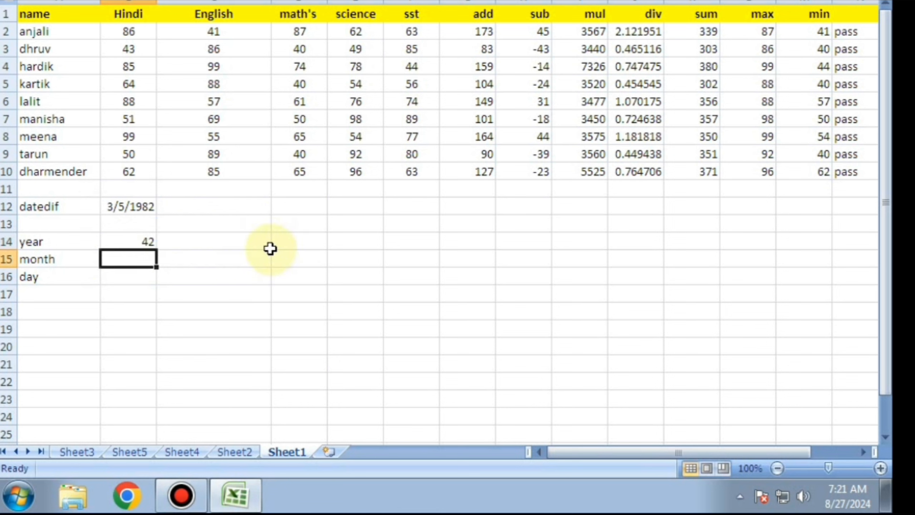
{"action": "left_click", "coordinate": [144, 237]}
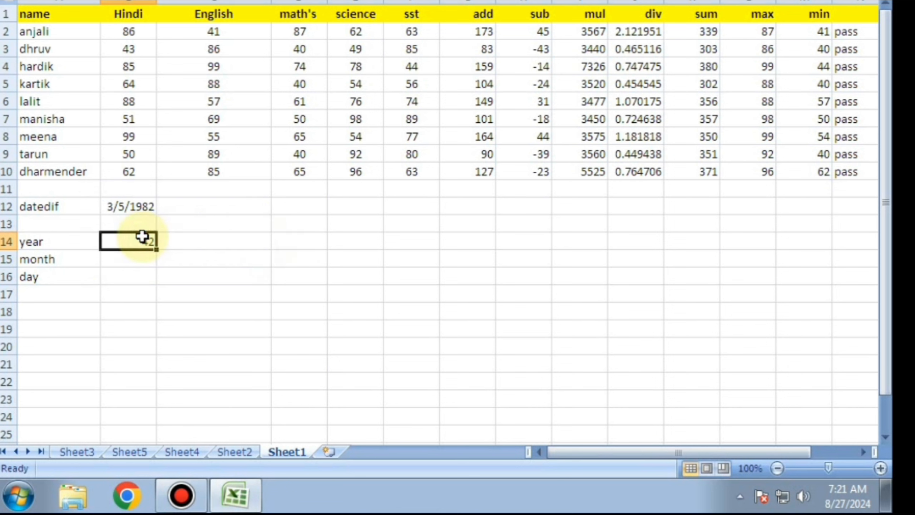
Calculate the remaining months beyond the full years by entering =DATEDIF(B12,TODAY(),"ym") in B15.
{"action": "left_click", "coordinate": [143, 255]}
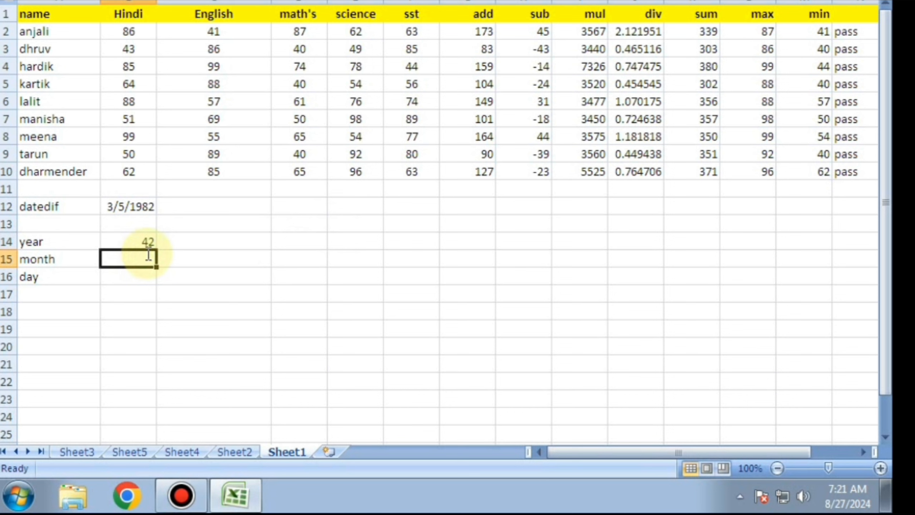
{"action": "type", "text": "=dated"}
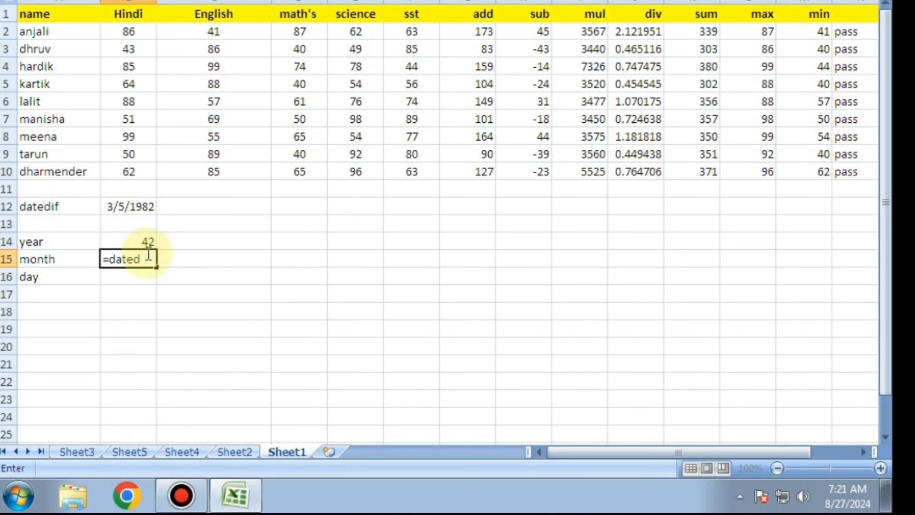
{"action": "type", "text": "if("}
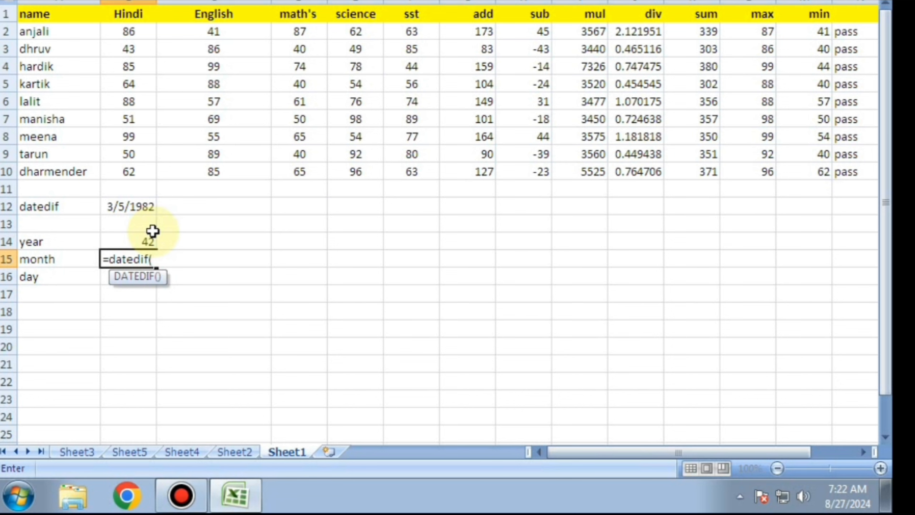
{"action": "left_click", "coordinate": [130, 205]}
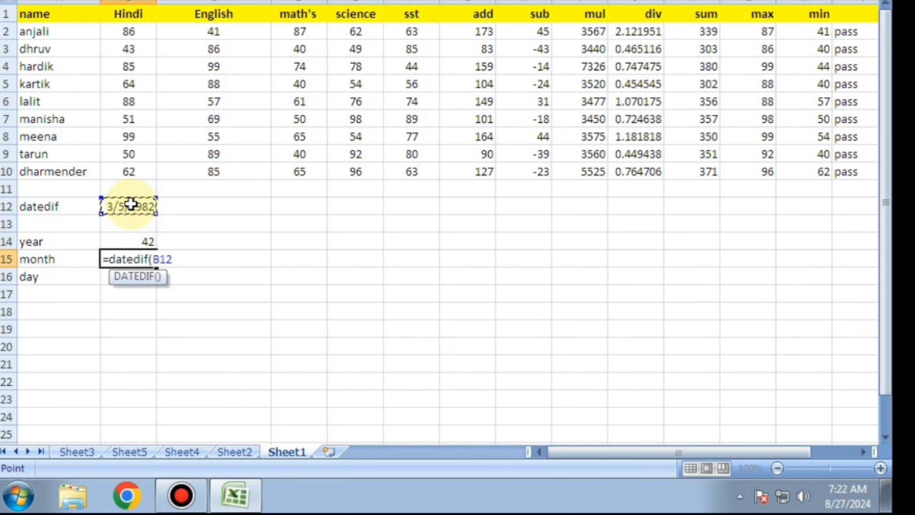
{"action": "type", "text": ",toda"}
{"action": "key", "text": "Tab"}
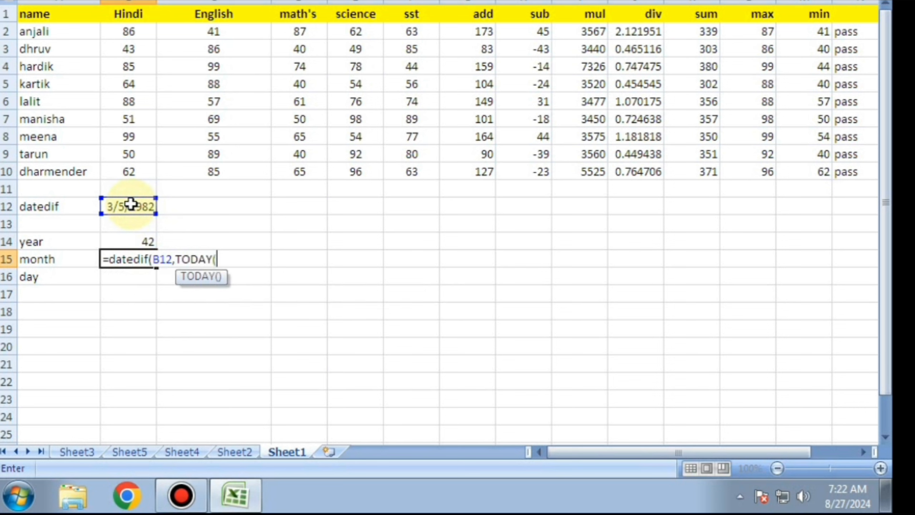
{"action": "type", "text": "),"}
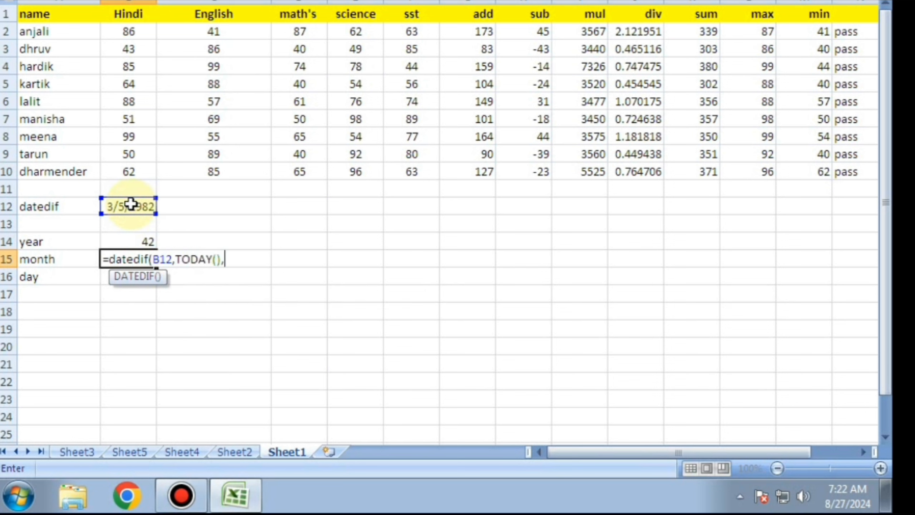
{"action": "type", "text": "\"ym\")"}
{"action": "key", "text": "Return"}
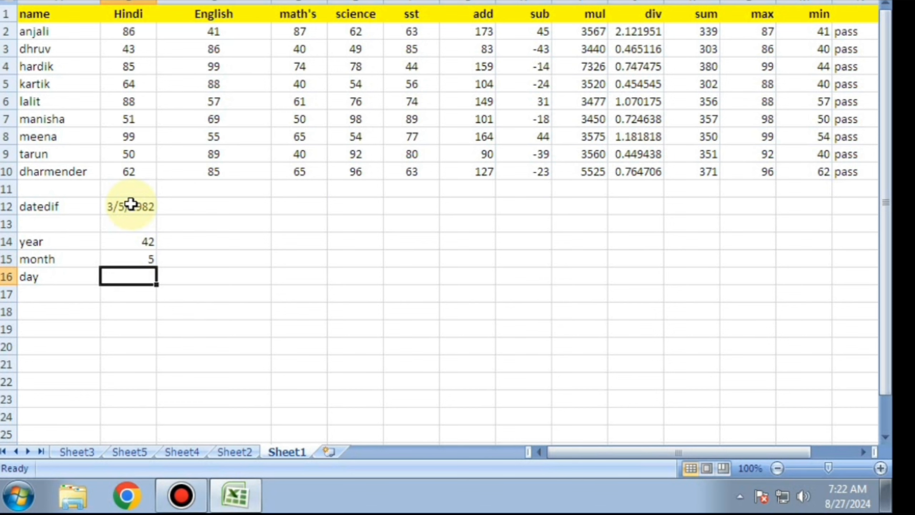
Calculate the remaining days beyond the full months by entering =DATEDIF(B12,TODAY(),"md") in B16.
{"action": "type", "text": "=d"}
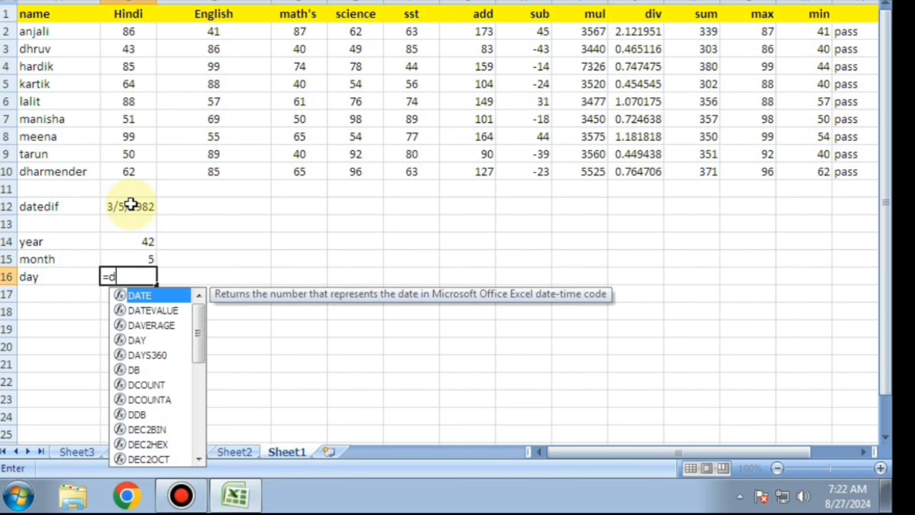
{"action": "type", "text": "atedif"}
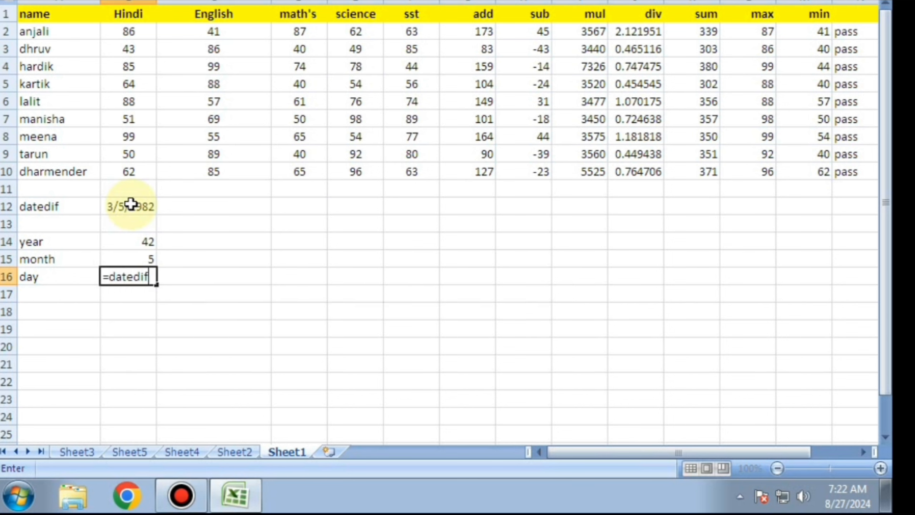
{"action": "type", "text": "("}
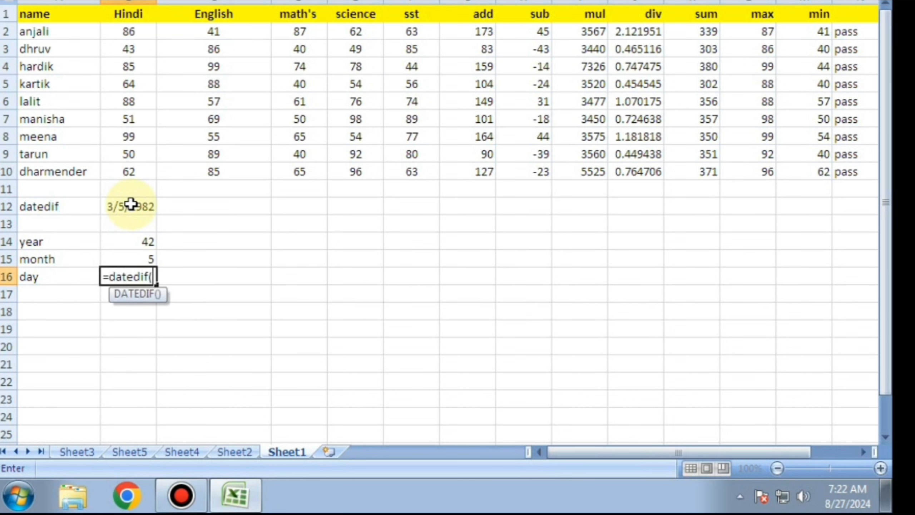
{"action": "left_click", "coordinate": [131, 204]}
{"action": "type", "text": ",t"}
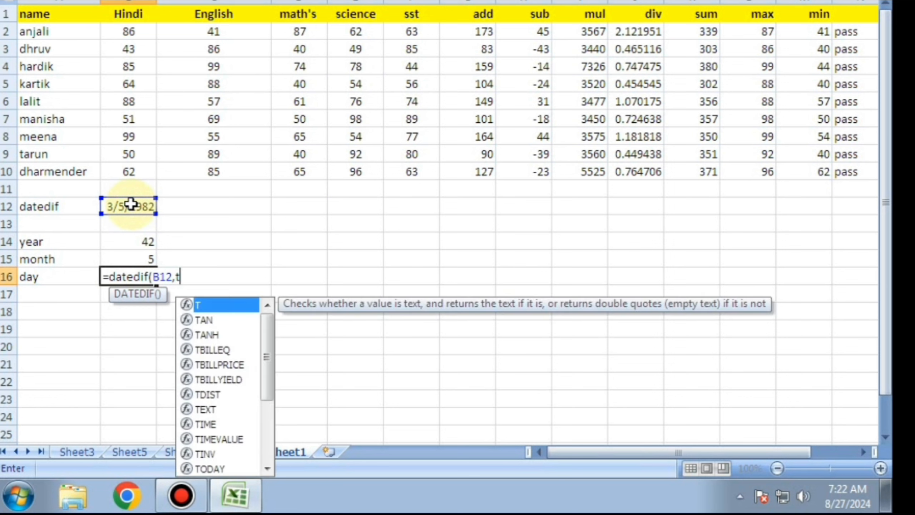
{"action": "type", "text": "oda"}
{"action": "key", "text": "Tab"}
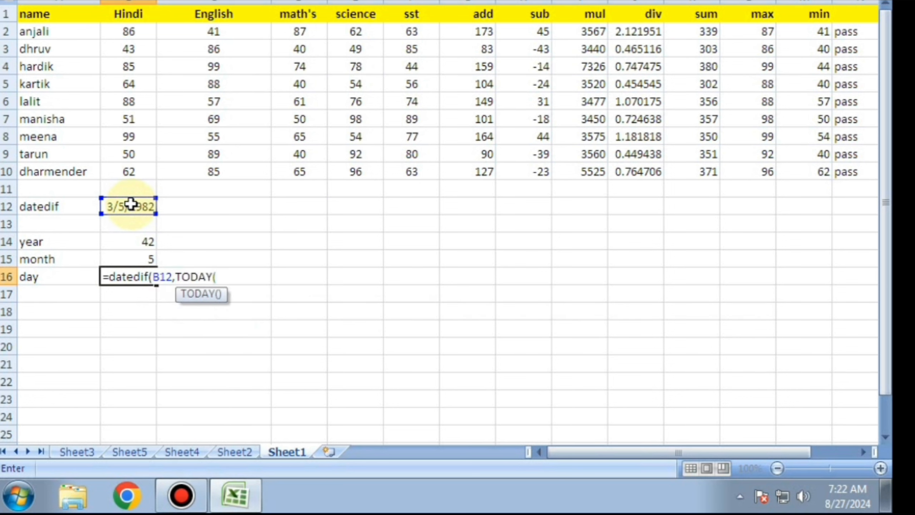
{"action": "type", "text": "),"}
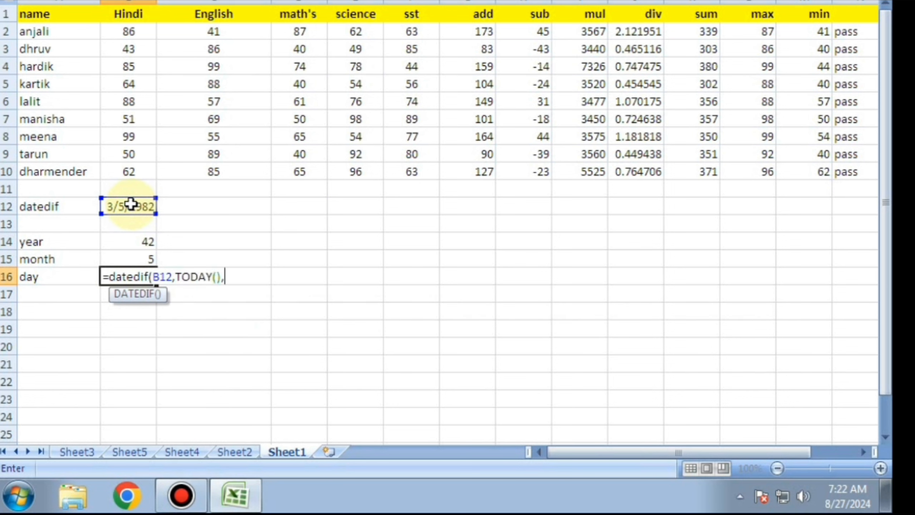
{"action": "type", "text": "\"md\")"}
{"action": "key", "text": "Return"}
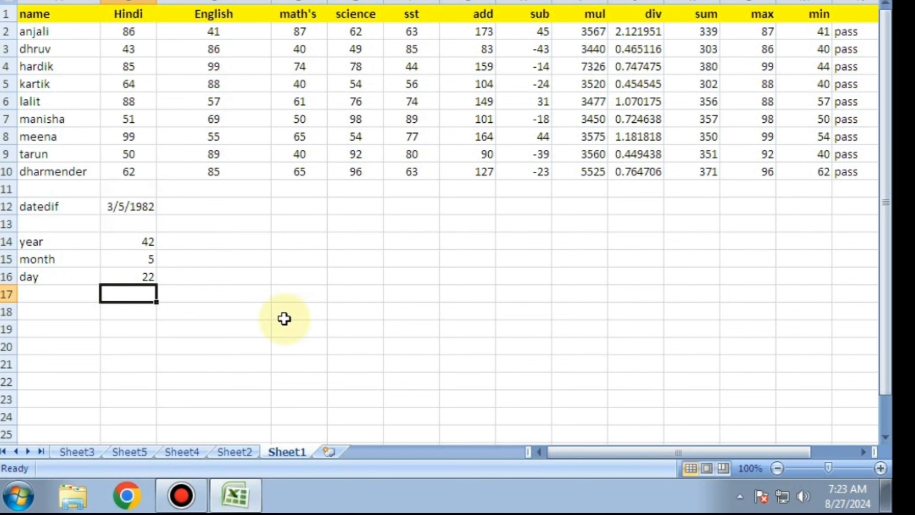
Review the year, month and day results in B14 to B16, comparing their DATEDIF formulas and the start date in B12.
{"action": "left_click", "coordinate": [164, 242]}
{"action": "left_click", "coordinate": [119, 243]}
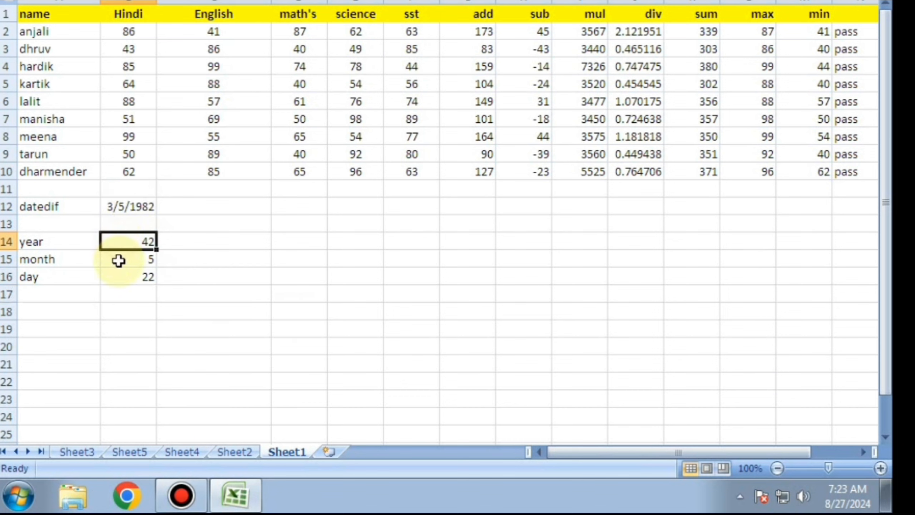
{"action": "left_click", "coordinate": [119, 259]}
{"action": "left_click", "coordinate": [117, 277]}
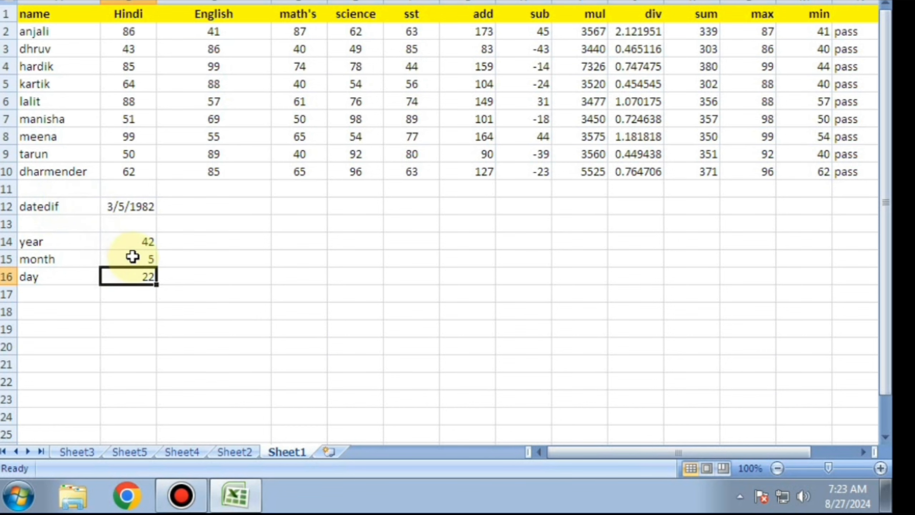
{"action": "left_click", "coordinate": [133, 242]}
{"action": "left_click", "coordinate": [133, 259]}
{"action": "left_click", "coordinate": [133, 277]}
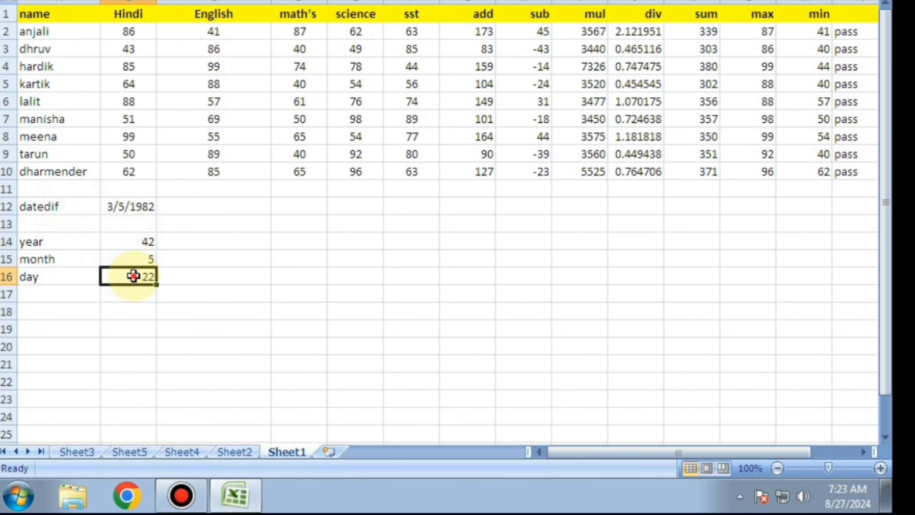
{"action": "left_click", "coordinate": [116, 238]}
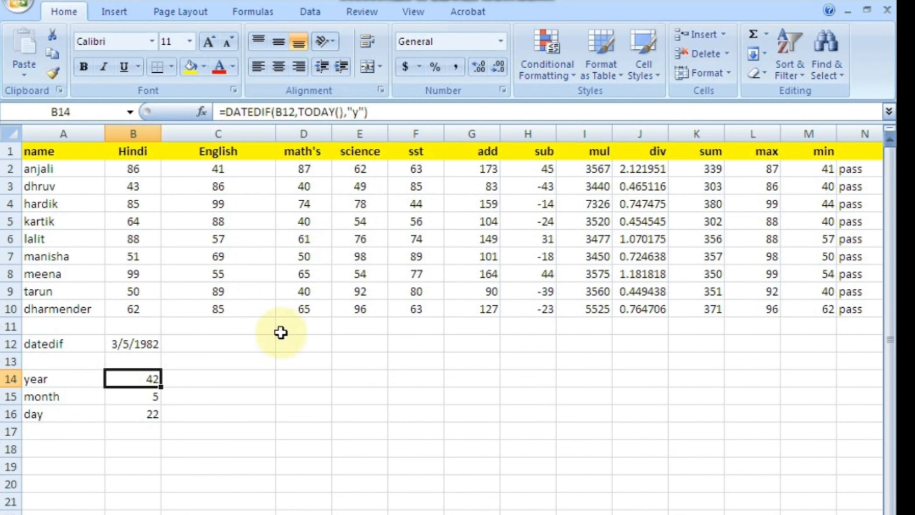
{"action": "left_click", "coordinate": [149, 395]}
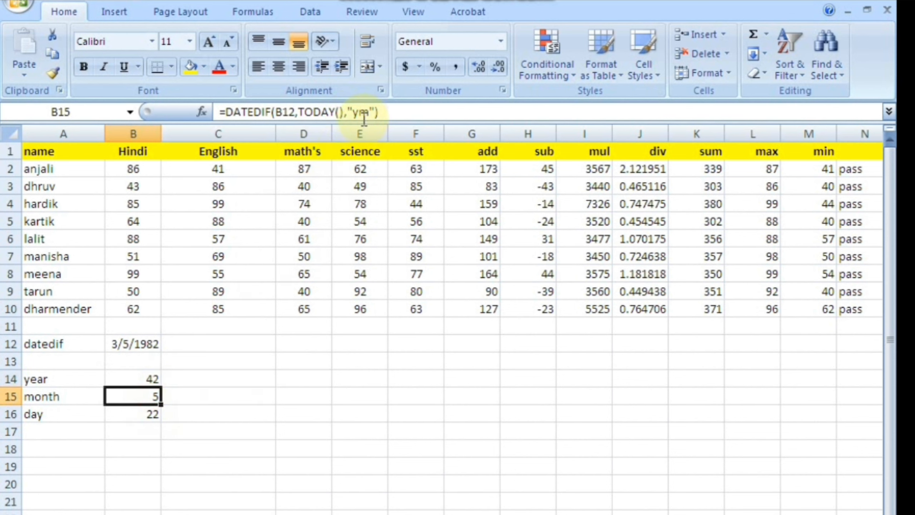
{"action": "left_click", "coordinate": [147, 411]}
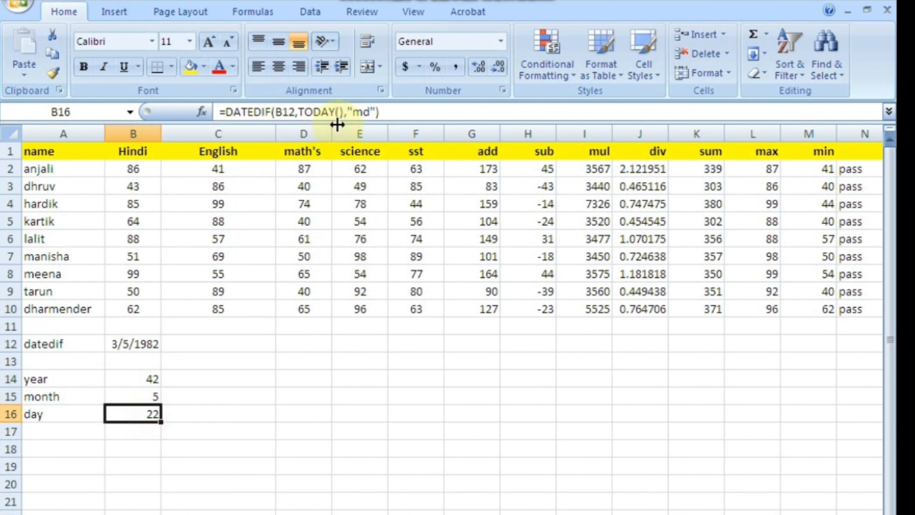
{"action": "key", "text": "Up"}
{"action": "key", "text": "Up"}
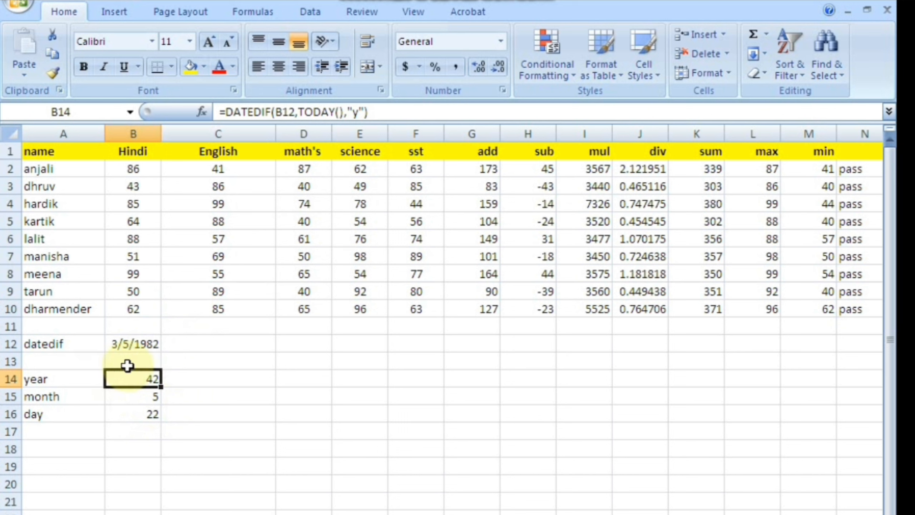
{"action": "left_click", "coordinate": [129, 342]}
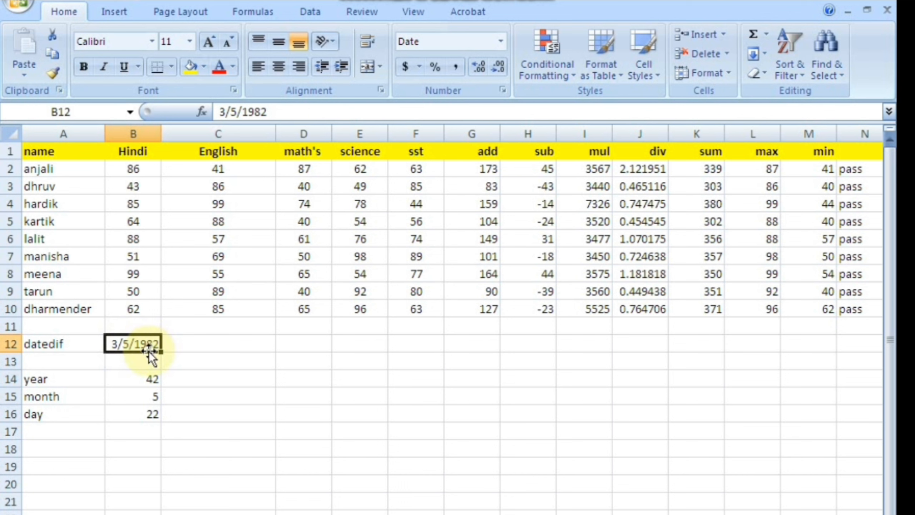
{"action": "left_click", "coordinate": [239, 340]}
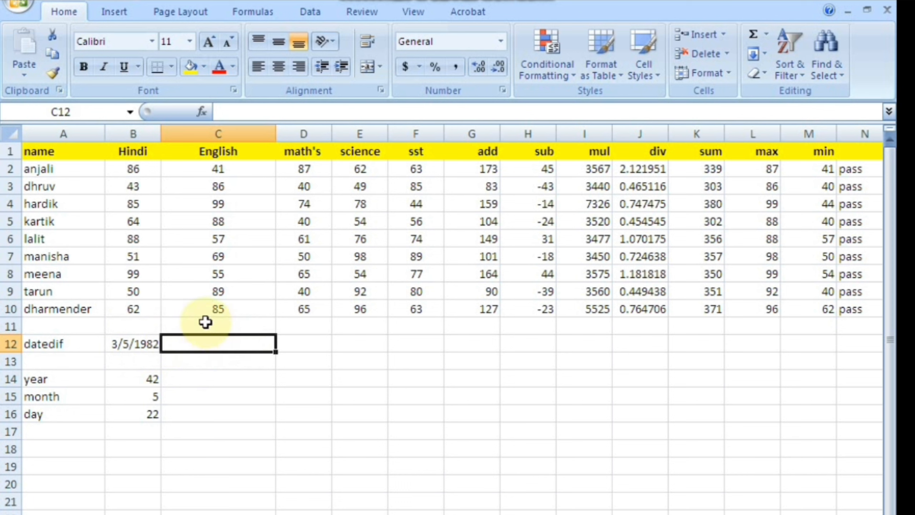
Enter the end date 12/25/2015 in C12 beside the start date in B12.
{"action": "type", "text": "12/25/"}
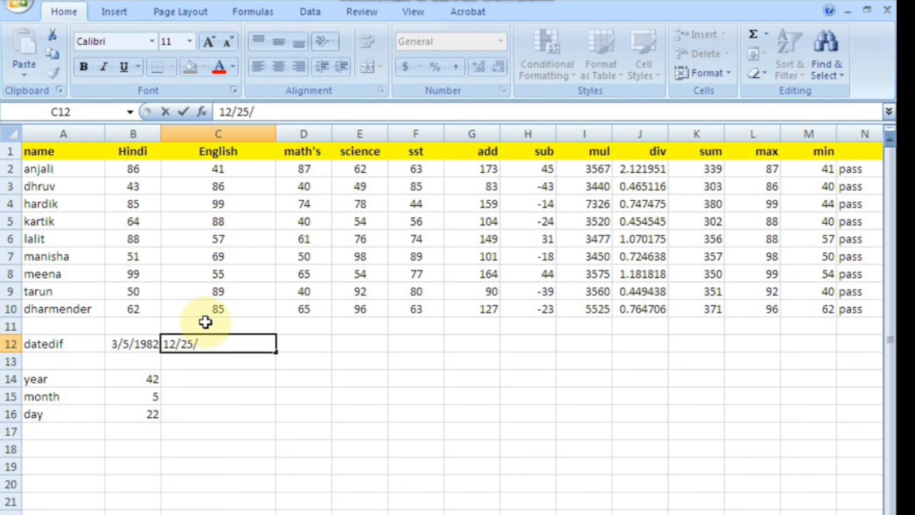
{"action": "type", "text": "2015"}
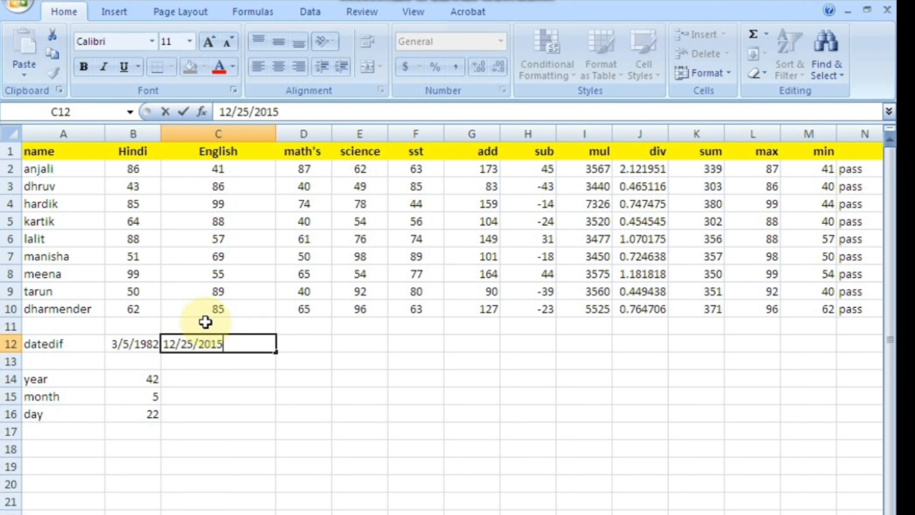
{"action": "key", "text": "Return"}
{"action": "left_click", "coordinate": [212, 344]}
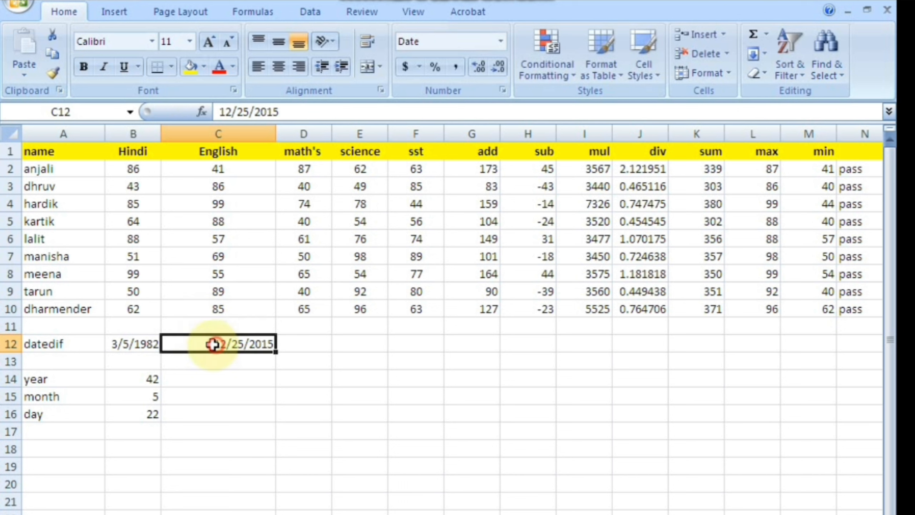
{"action": "left_click", "coordinate": [130, 344]}
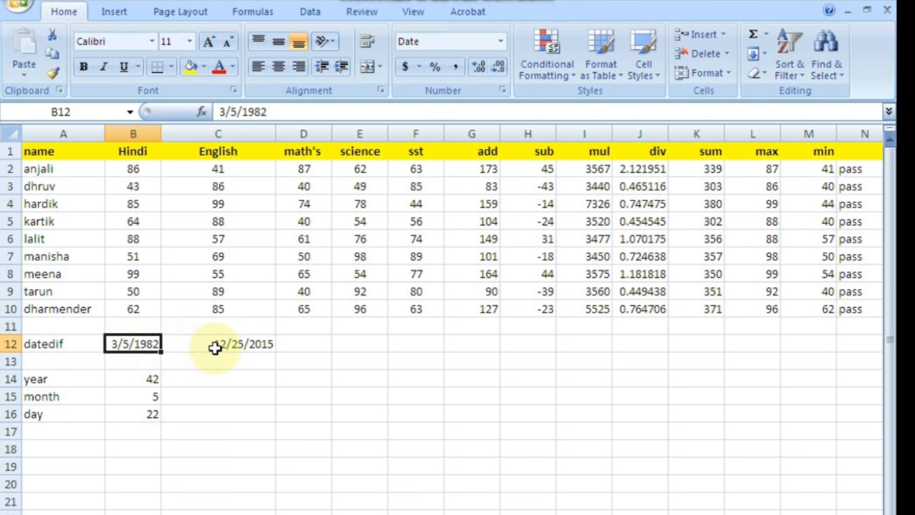
Calculate the complete years between the dates in B12 and C12 by entering =DATEDIF(B12,C12,"y") in C14.
{"action": "left_click", "coordinate": [213, 370]}
{"action": "type", "text": "=date"}
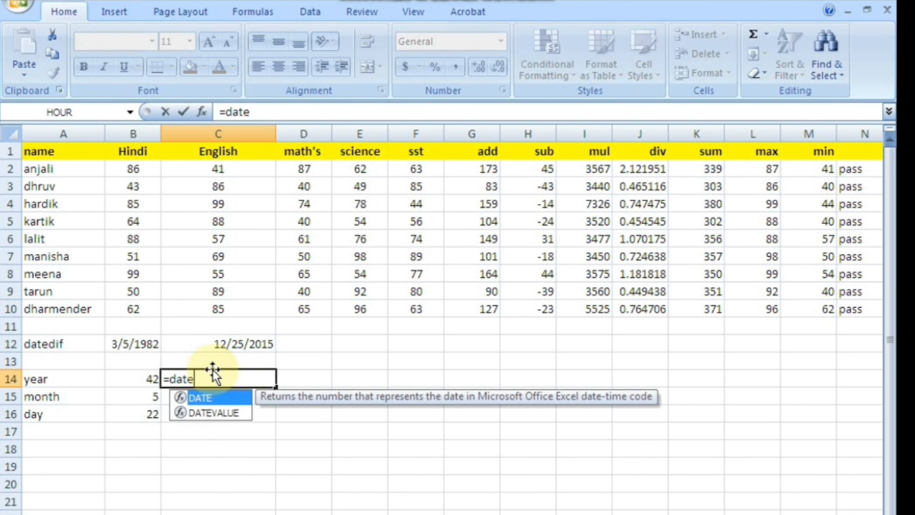
{"action": "type", "text": "dif("}
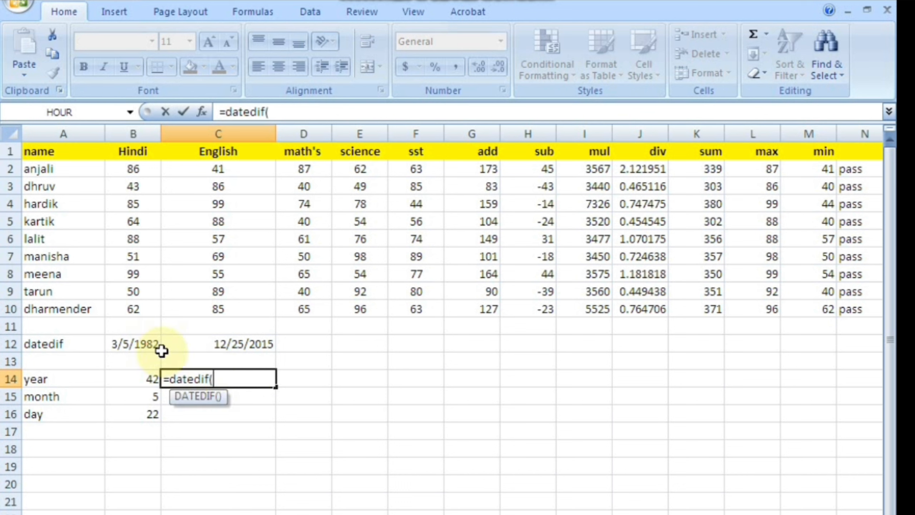
{"action": "left_click", "coordinate": [135, 344]}
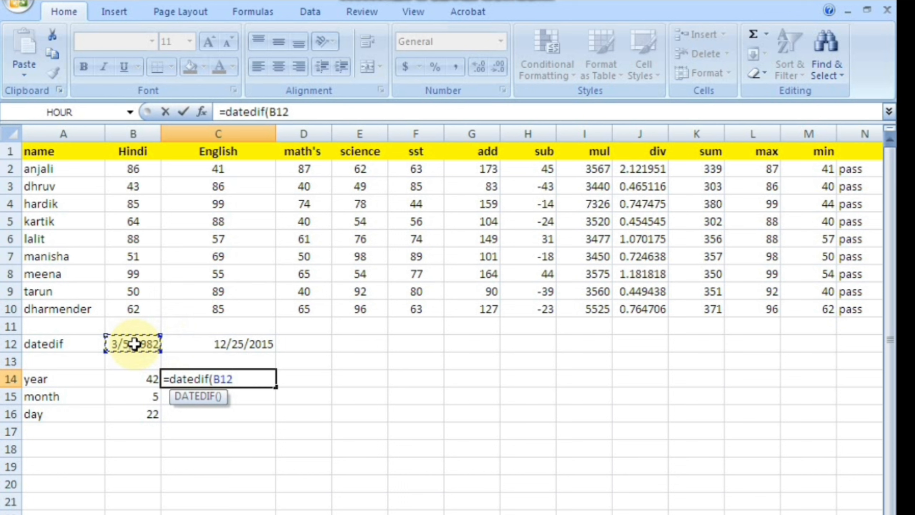
{"action": "type", "text": ","}
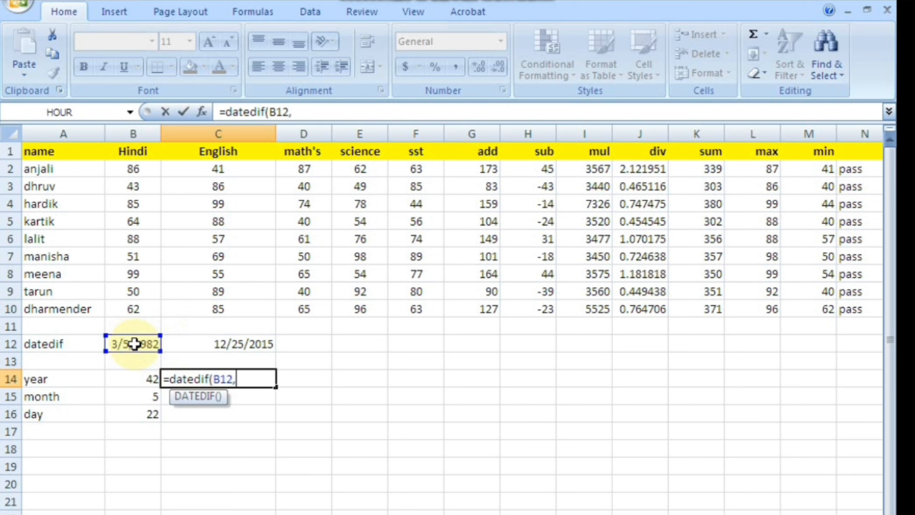
{"action": "left_click", "coordinate": [255, 343]}
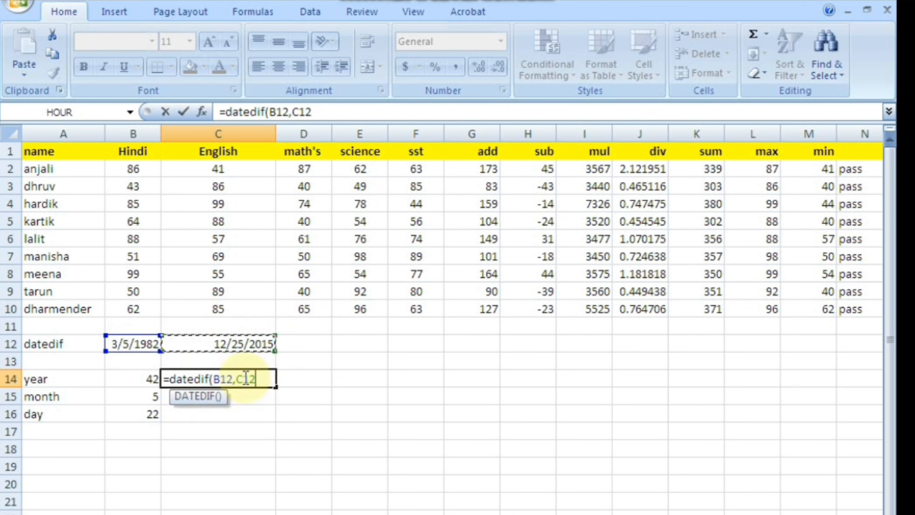
{"action": "type", "text": ",\"y"}
{"action": "key", "text": "Return"}
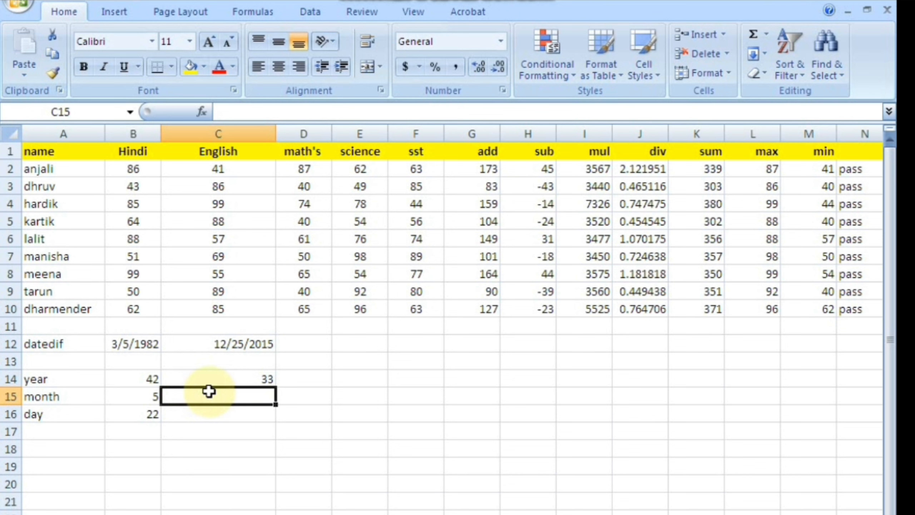
{"action": "left_click", "coordinate": [212, 374]}
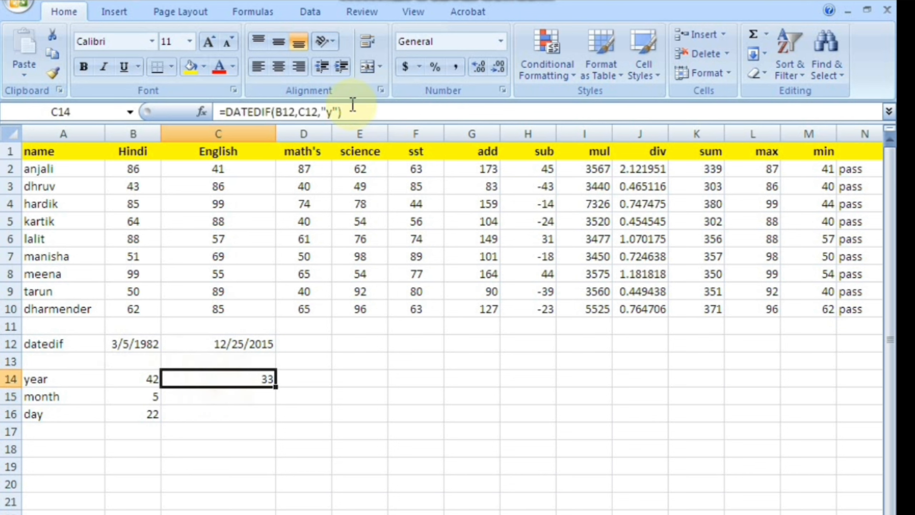
{"action": "left_click", "coordinate": [236, 407]}
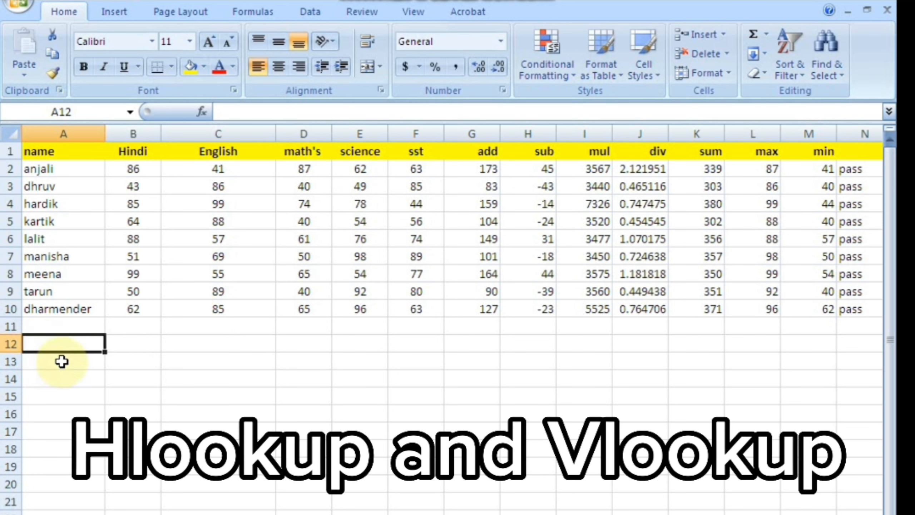
Enter the label vlookup in A12 below the marks table.
{"action": "type", "text": "vlo"}
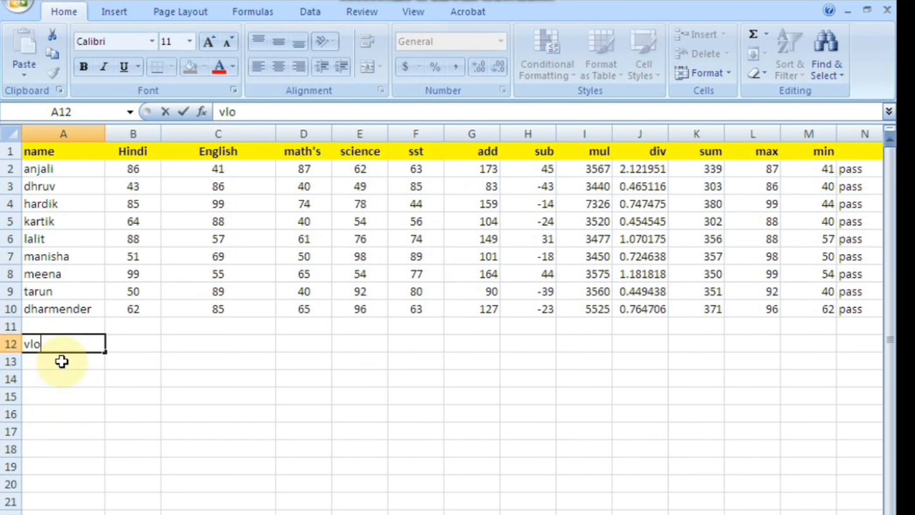
{"action": "type", "text": "okup"}
{"action": "key", "text": "Return"}
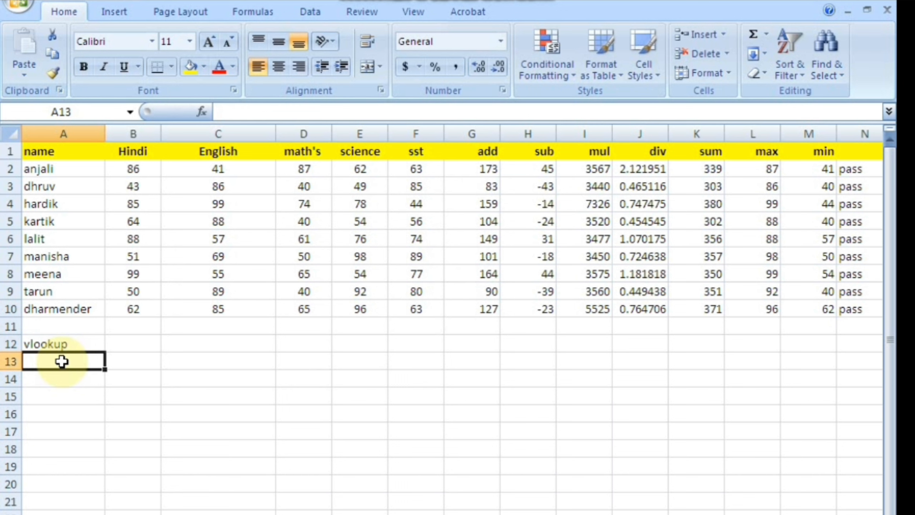
Delete the cells from the add column through column N in rows 1 to 12, shifting cells left.
{"action": "left_click_drag", "start_coordinate": [482, 146], "coordinate": [874, 335]}
{"action": "key", "text": "ctrl+minus"}
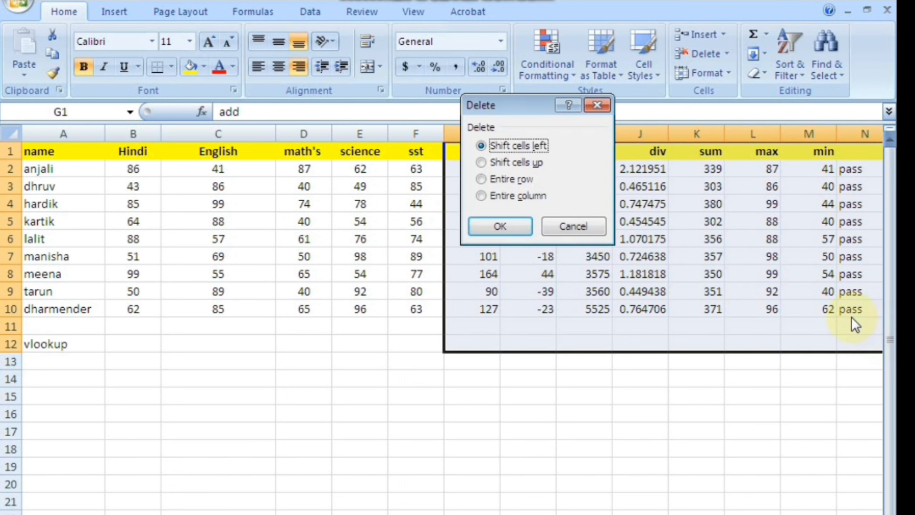
{"action": "key", "text": "Return"}
{"action": "left_click", "coordinate": [818, 358]}
{"action": "left_click", "coordinate": [56, 347]}
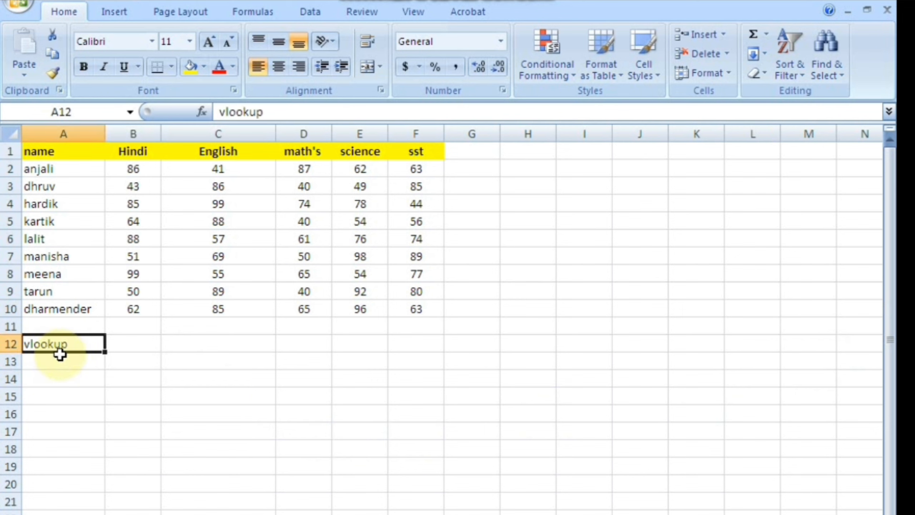
Examine how the marks table extends horizontally across the subjects and vertically down the names.
{"action": "left_click", "coordinate": [73, 368]}
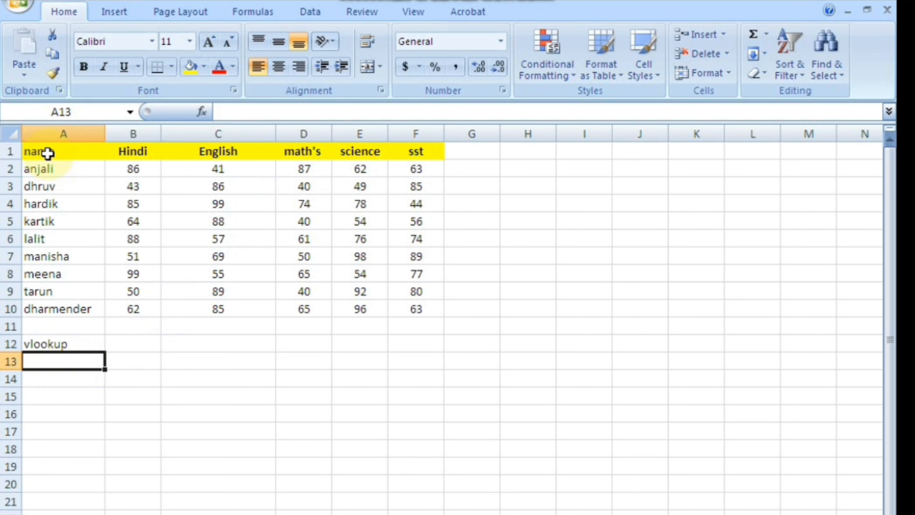
{"action": "left_click_drag", "start_coordinate": [45, 155], "coordinate": [735, 297]}
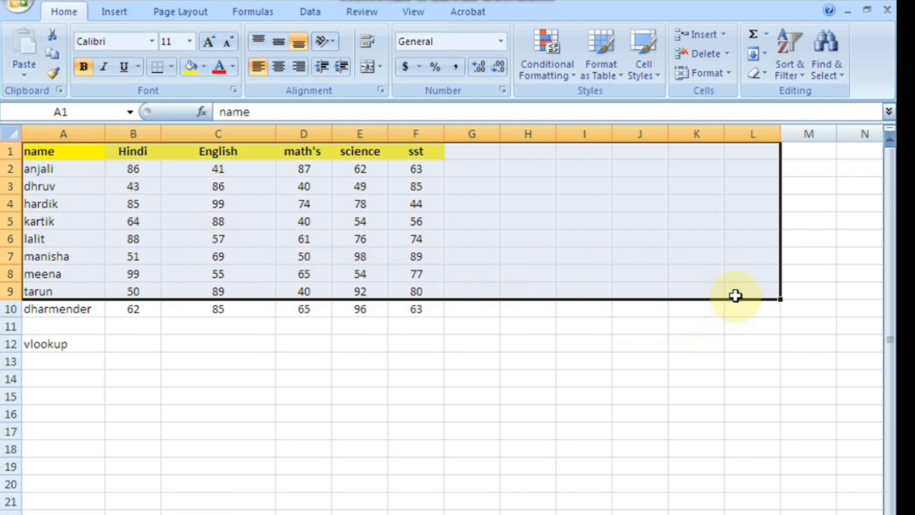
{"action": "left_click", "coordinate": [640, 342]}
{"action": "left_click_drag", "start_coordinate": [77, 155], "coordinate": [201, 511]}
{"action": "left_click", "coordinate": [317, 398]}
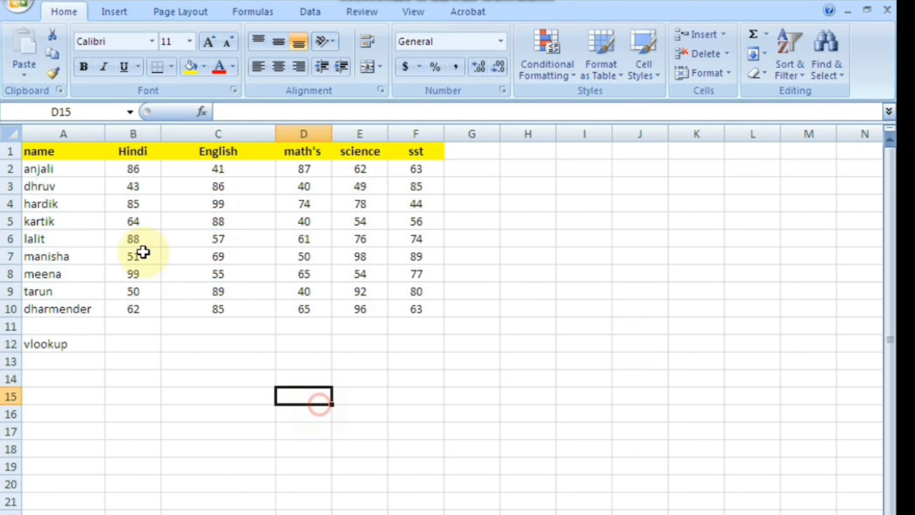
{"action": "left_click_drag", "start_coordinate": [65, 151], "coordinate": [283, 306]}
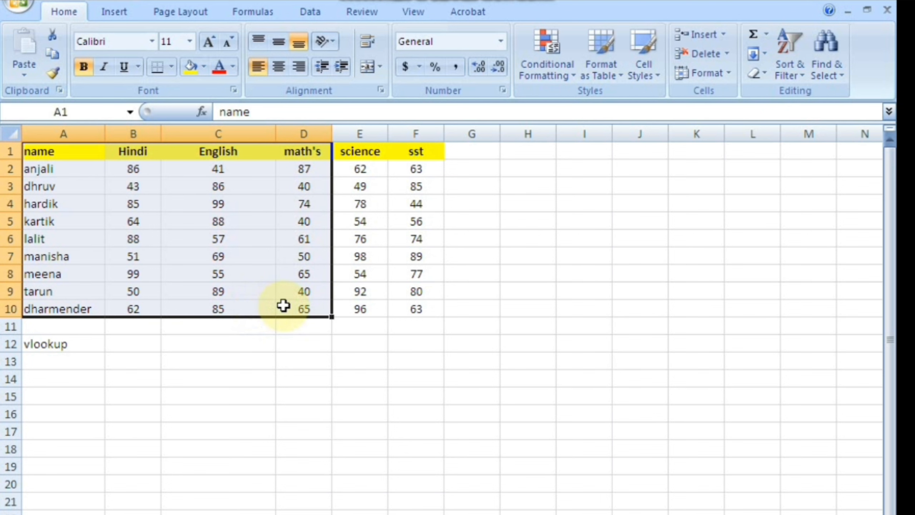
{"action": "left_click", "coordinate": [237, 383]}
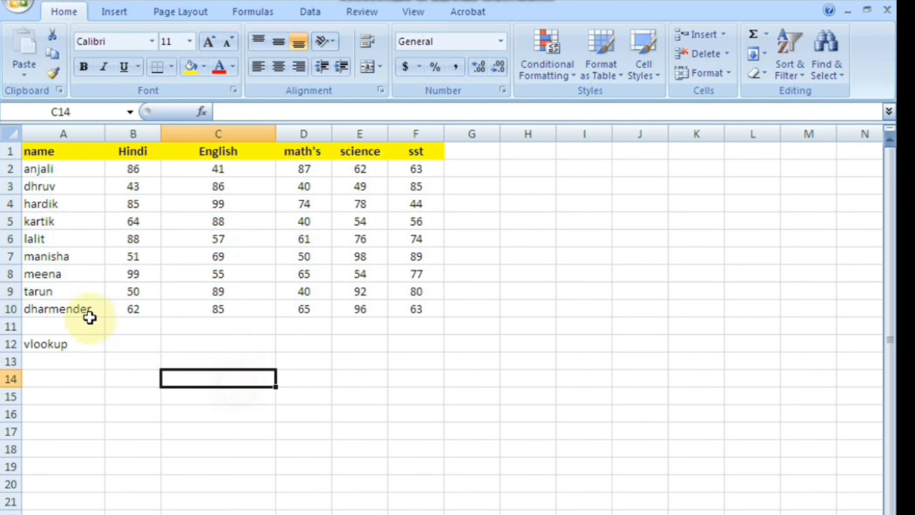
{"action": "left_click_drag", "start_coordinate": [57, 149], "coordinate": [735, 300]}
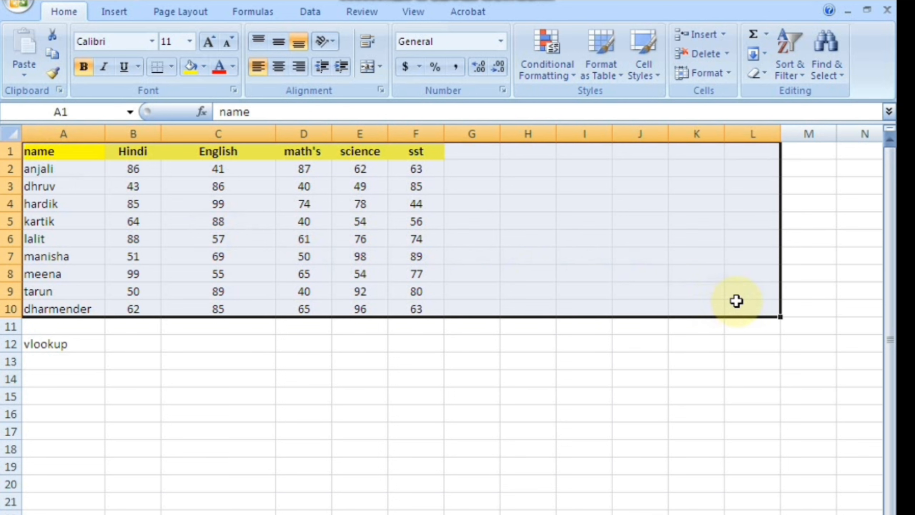
{"action": "left_click", "coordinate": [492, 291]}
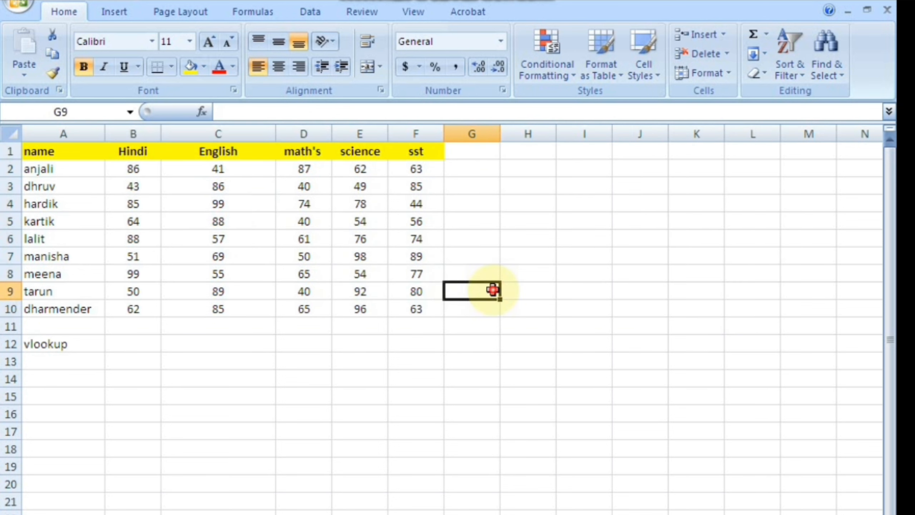
{"action": "left_click_drag", "start_coordinate": [55, 145], "coordinate": [196, 513]}
{"action": "left_click", "coordinate": [393, 396]}
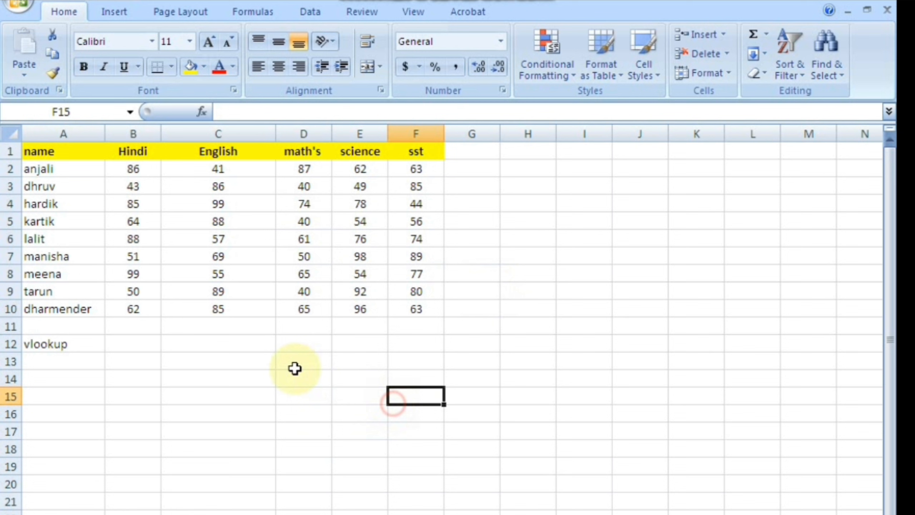
Examine the marks in A1:D10, the English column and the Hindi mark for the name in A9 as lookup examples.
{"action": "left_click", "coordinate": [71, 344]}
{"action": "left_click", "coordinate": [259, 309]}
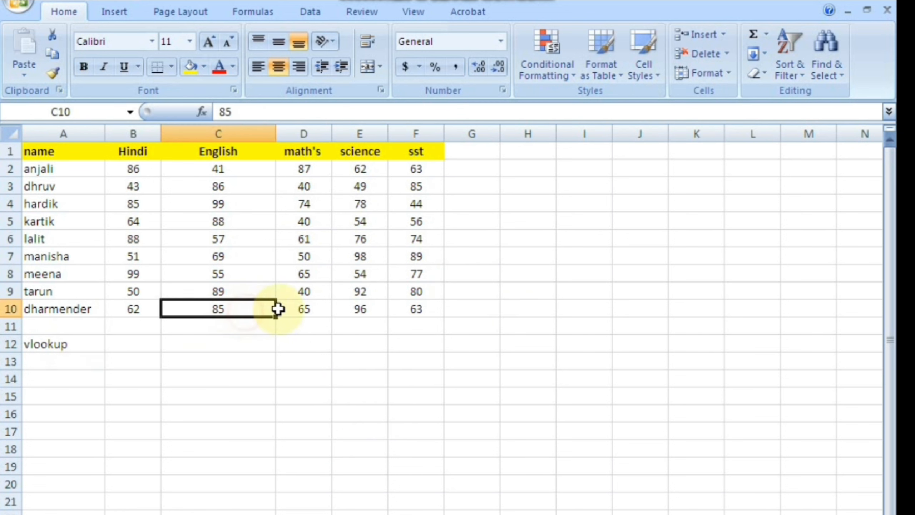
{"action": "left_click_drag", "start_coordinate": [280, 309], "coordinate": [4, 148]}
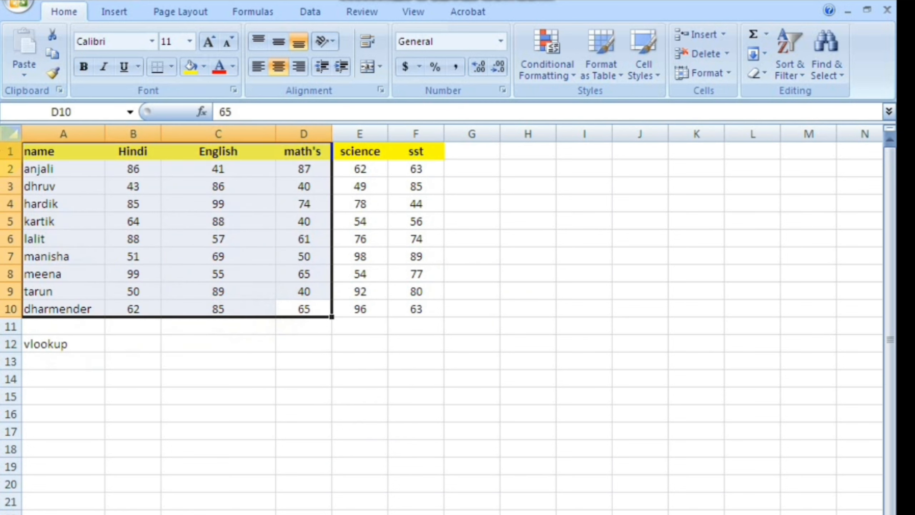
{"action": "left_click", "coordinate": [57, 341]}
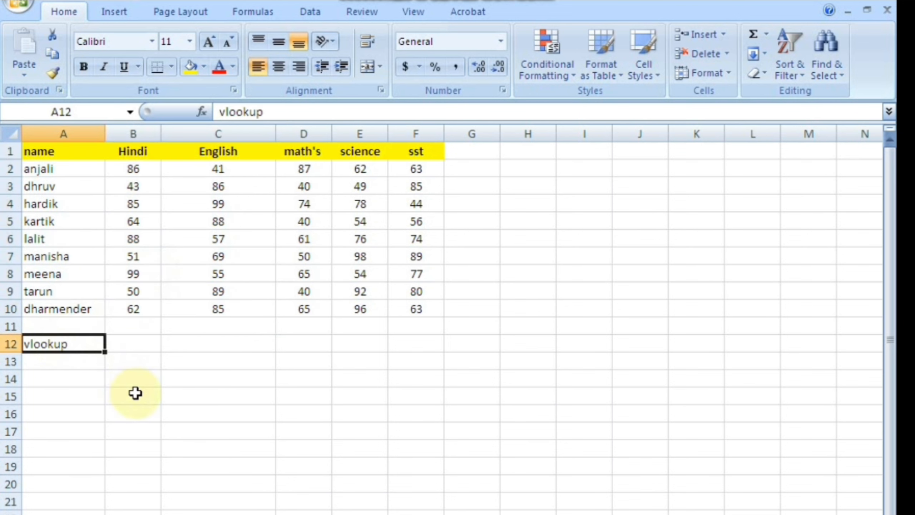
{"action": "left_click", "coordinate": [222, 155]}
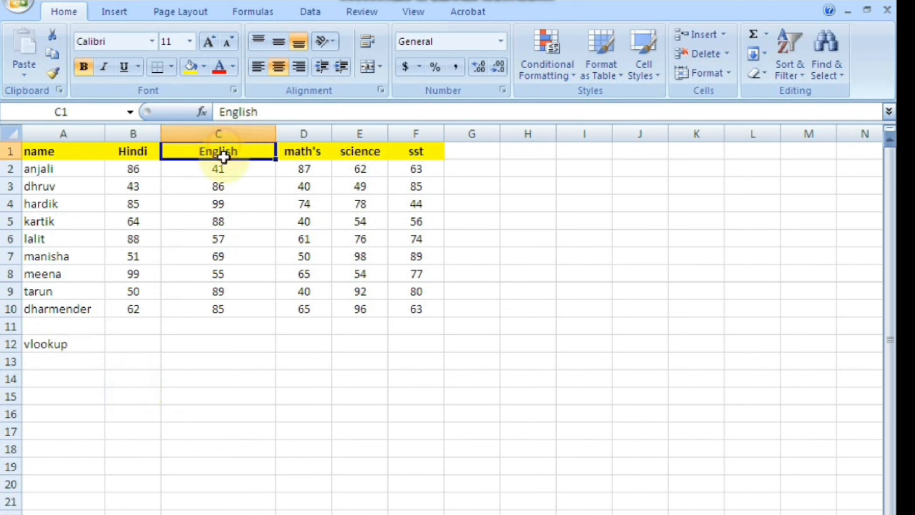
{"action": "left_click", "coordinate": [229, 234]}
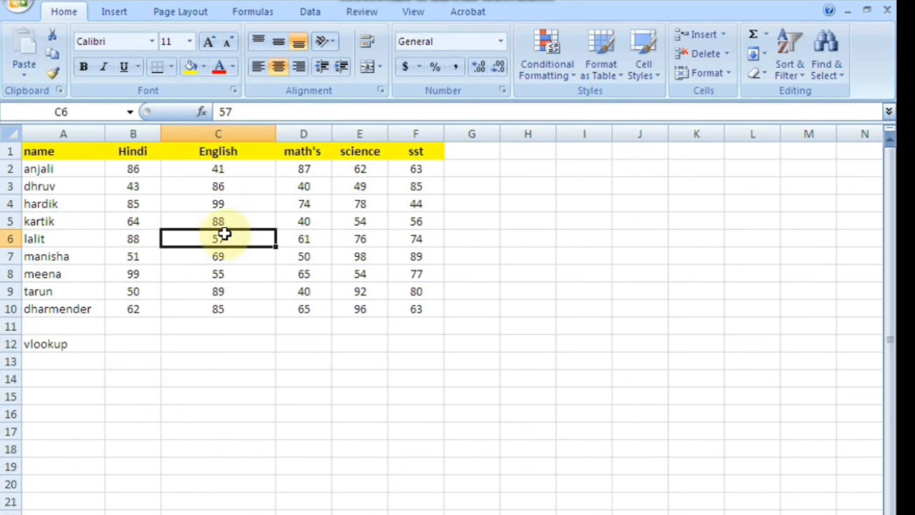
{"action": "left_click", "coordinate": [41, 294]}
{"action": "left_click", "coordinate": [147, 296]}
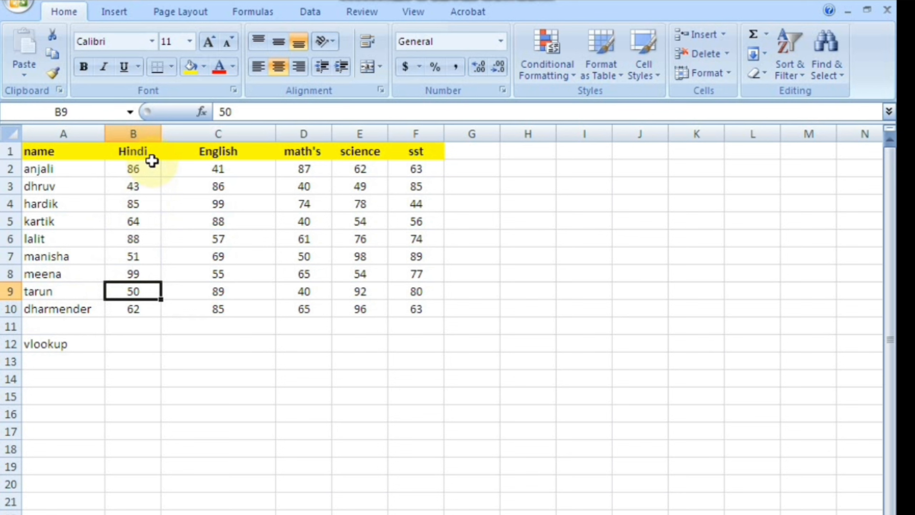
Start a VLOOKUP formula in B12 with A9 as the lookup value and A1:F10 as the table array.
{"action": "left_click", "coordinate": [51, 346]}
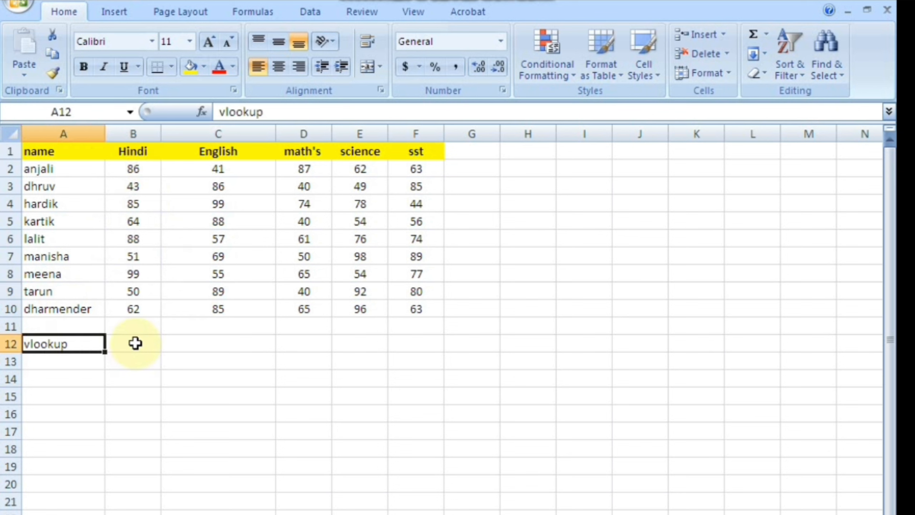
{"action": "left_click", "coordinate": [135, 342]}
{"action": "type", "text": "="}
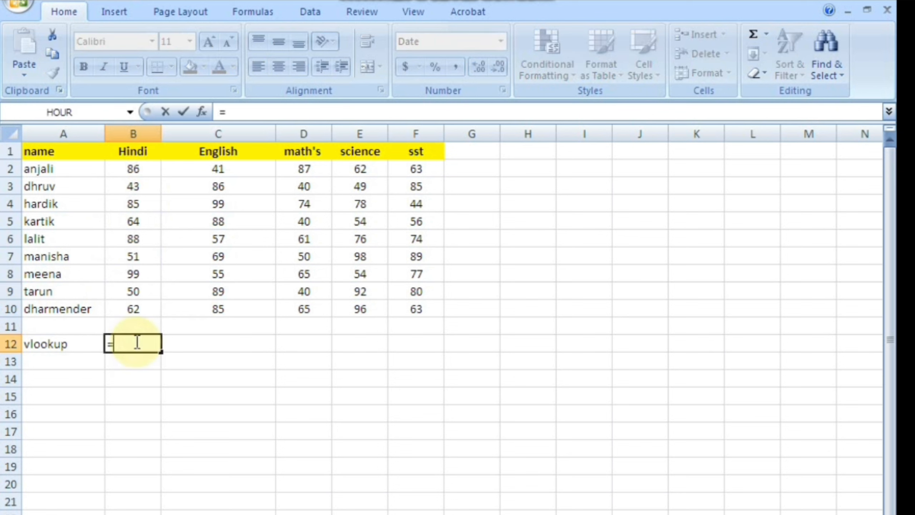
{"action": "type", "text": "vlo"}
{"action": "key", "text": "Tab"}
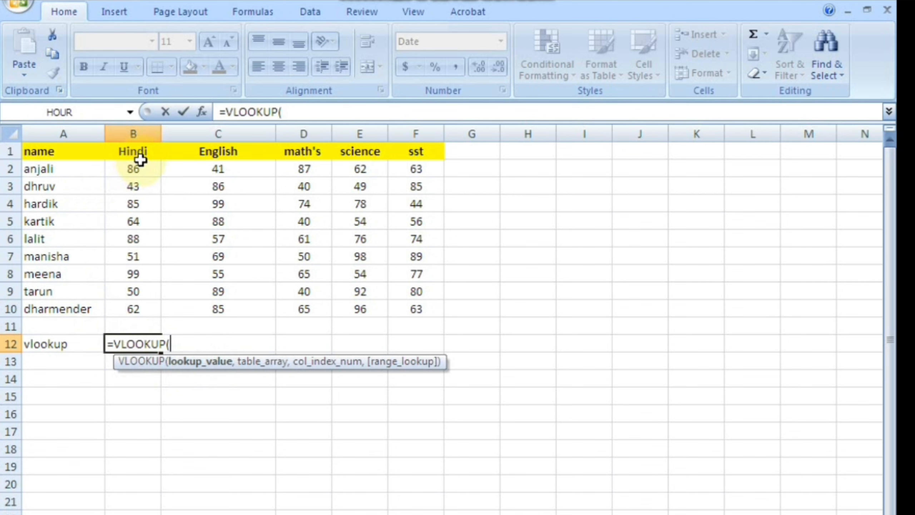
{"action": "left_click", "coordinate": [56, 292]}
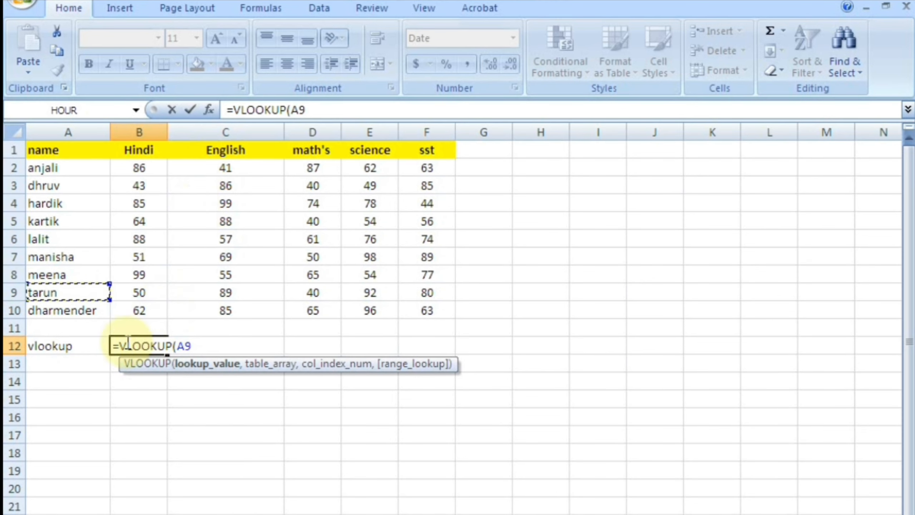
{"action": "type", "text": ","}
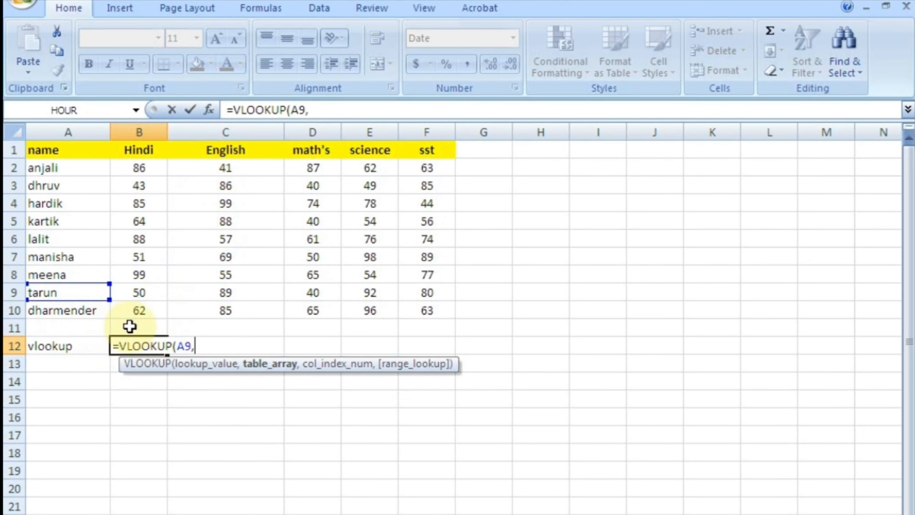
{"action": "left_click_drag", "start_coordinate": [67, 145], "coordinate": [417, 313]}
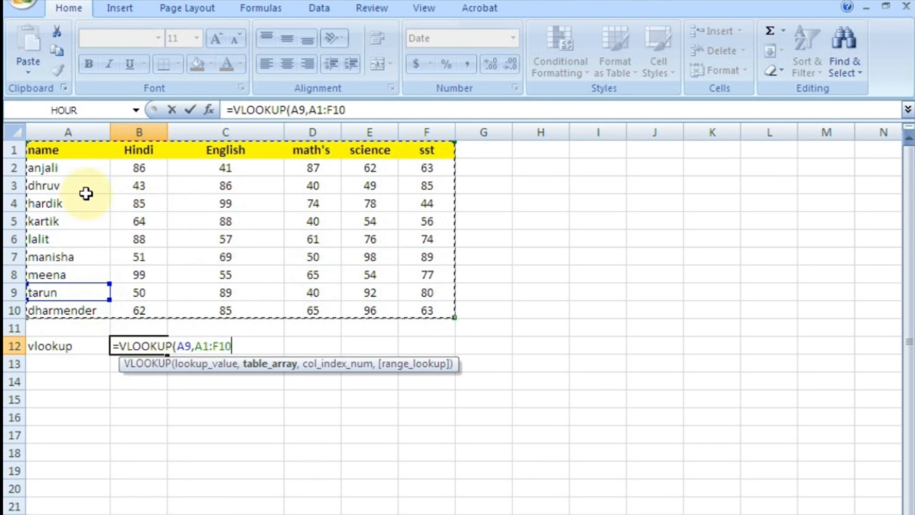
Complete the VLOOKUP formula in B12 with column index 2 and an empty range-lookup argument.
{"action": "type", "text": ",2,"}
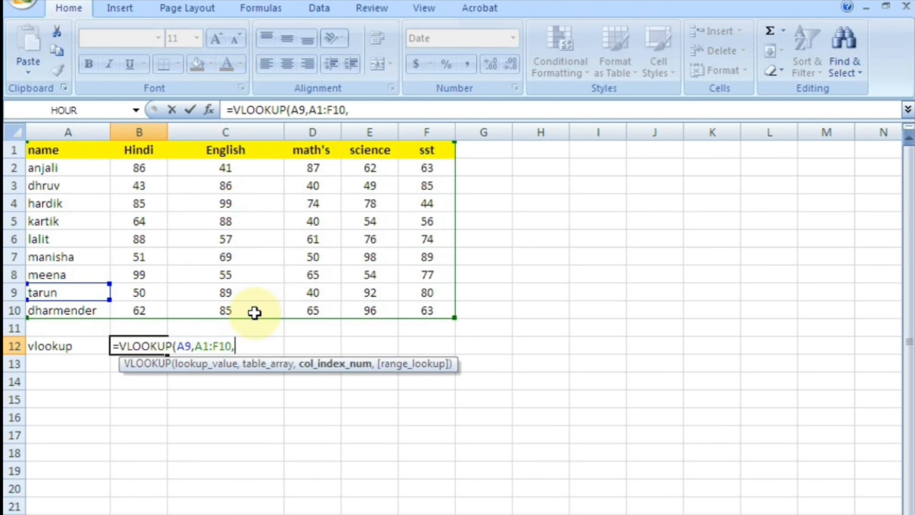
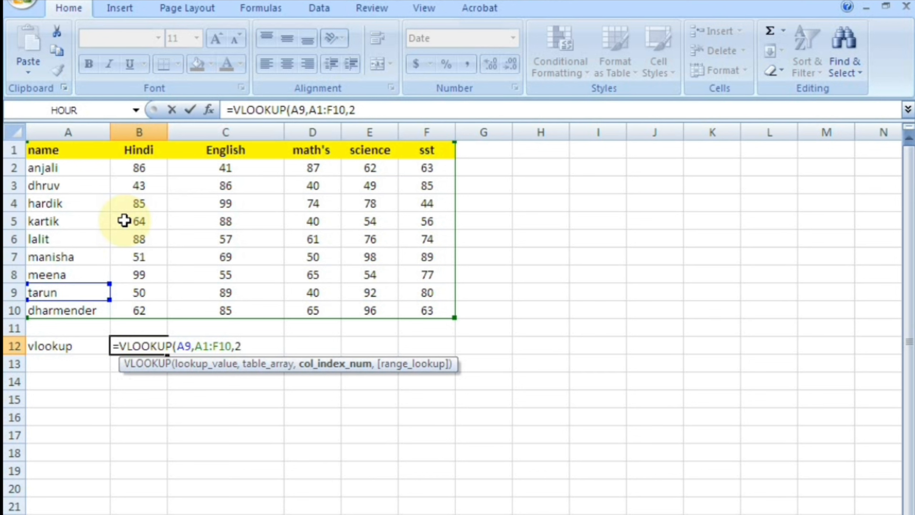
{"action": "type", "text": ","}
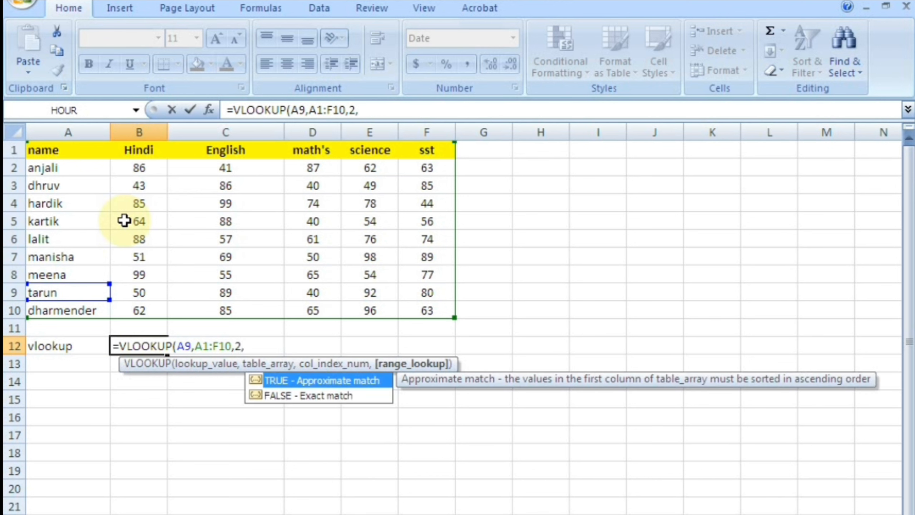
{"action": "key", "text": "Down"}
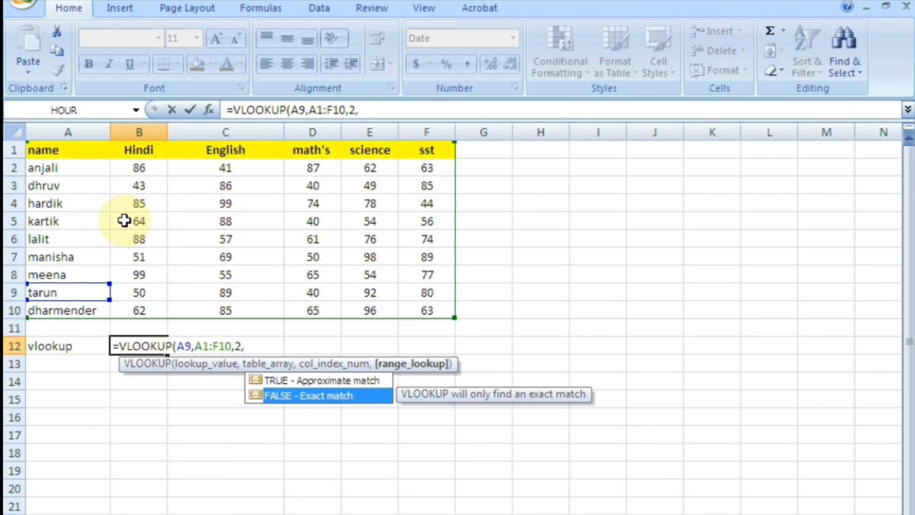
{"action": "key", "text": "Up"}
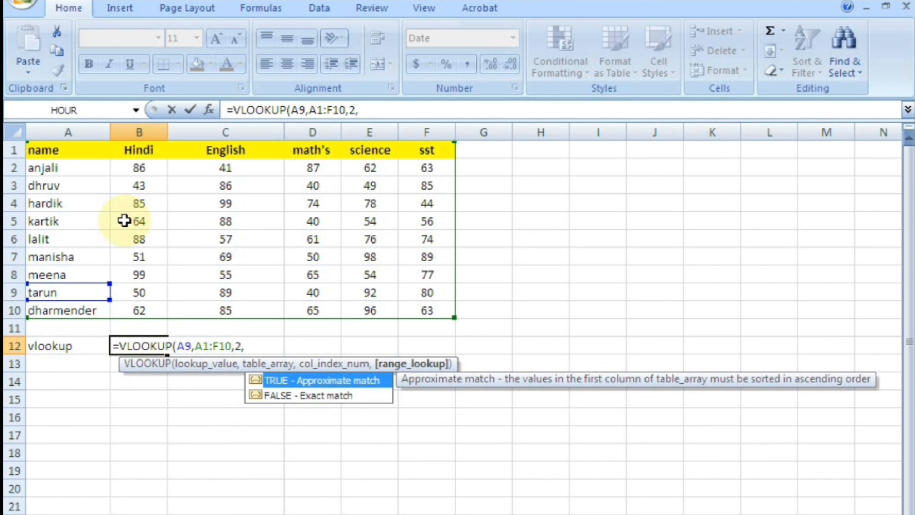
{"action": "key", "text": "Down"}
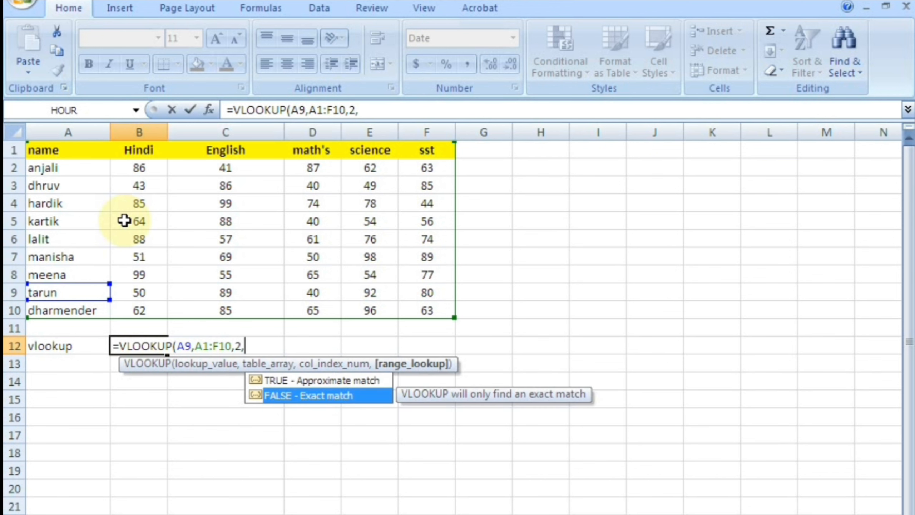
{"action": "type", "text": ")"}
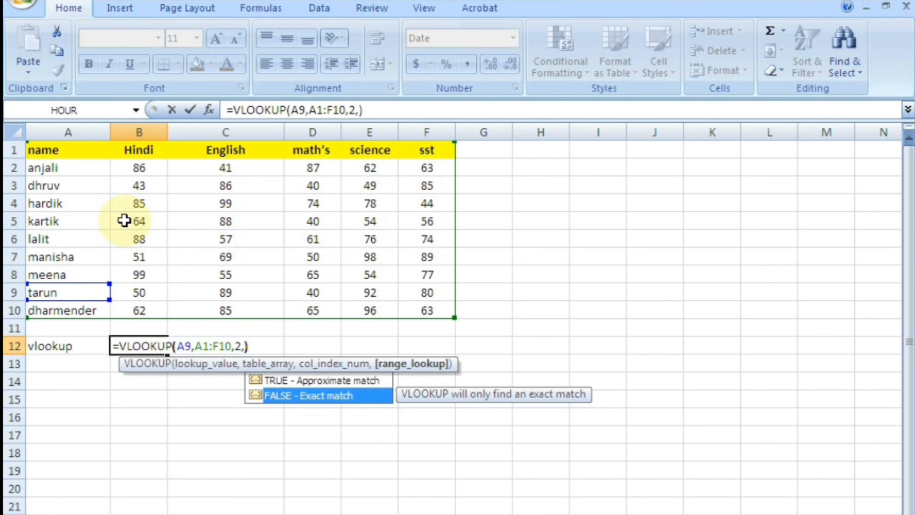
{"action": "key", "text": "Return"}
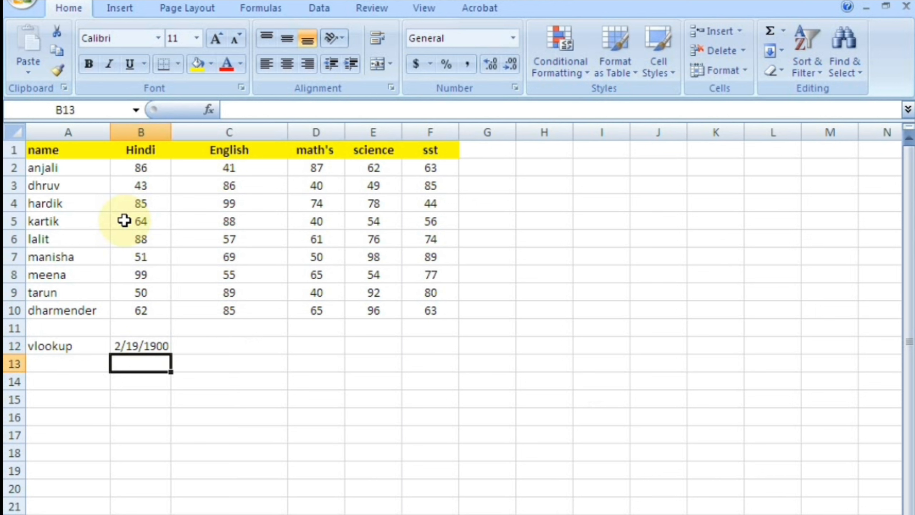
Set the number format of B12 to General and compare its result with the Hindi mark in B9.
{"action": "key", "text": "Up"}
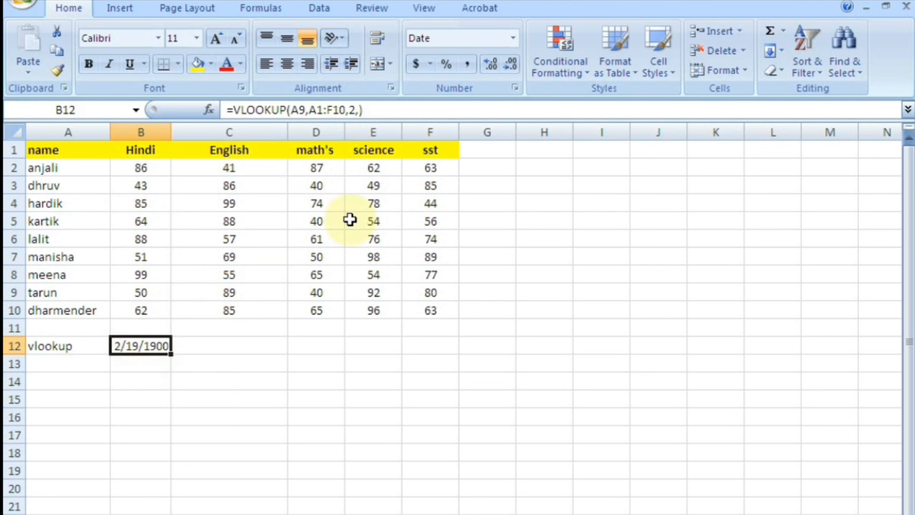
{"action": "left_click", "coordinate": [513, 38]}
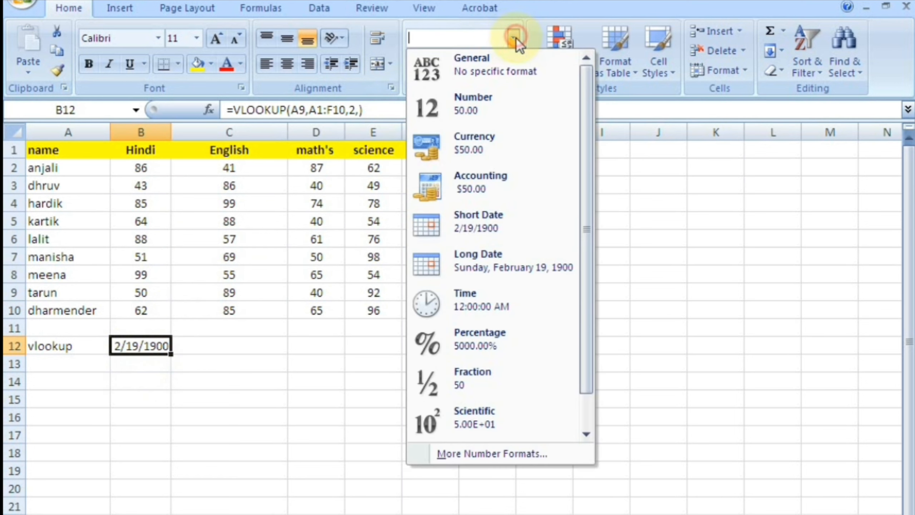
{"action": "left_click", "coordinate": [485, 69]}
{"action": "left_click", "coordinate": [372, 293]}
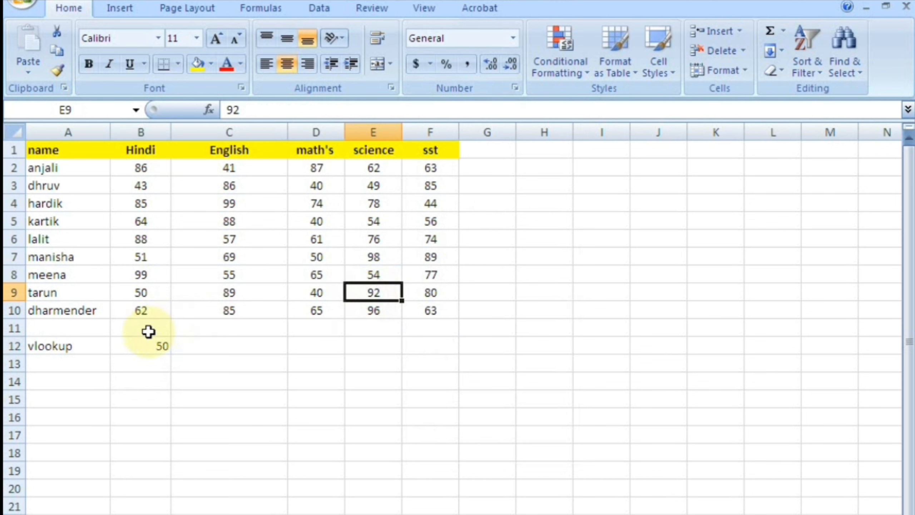
{"action": "left_click", "coordinate": [159, 344]}
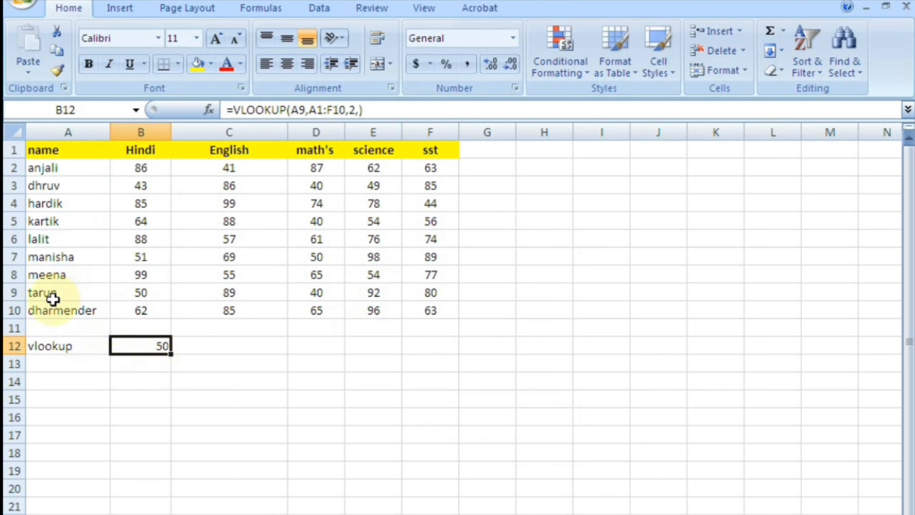
{"action": "left_click", "coordinate": [132, 290]}
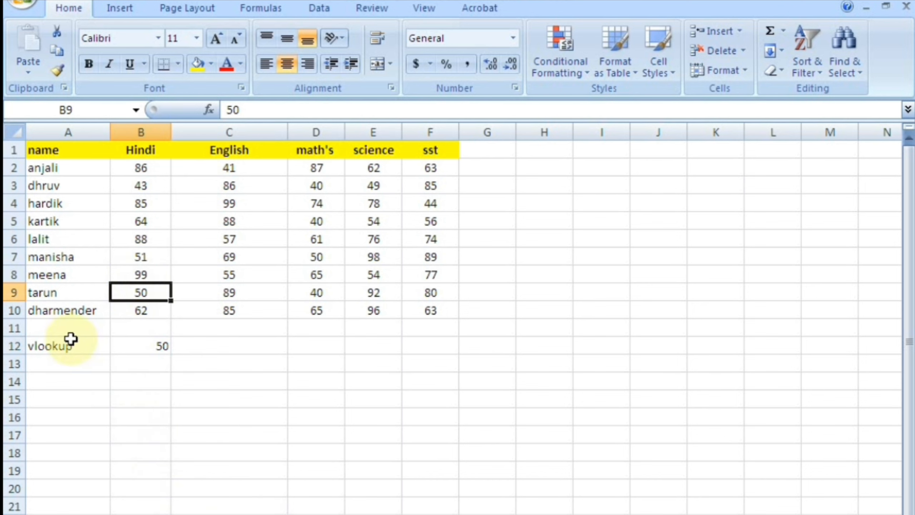
Delete the cells in columns A to E from row 11 down, shifting cells left, and re-enter the label vlookup in A12.
{"action": "left_click_drag", "start_coordinate": [63, 324], "coordinate": [374, 508]}
{"action": "key", "text": "ctrl+minus"}
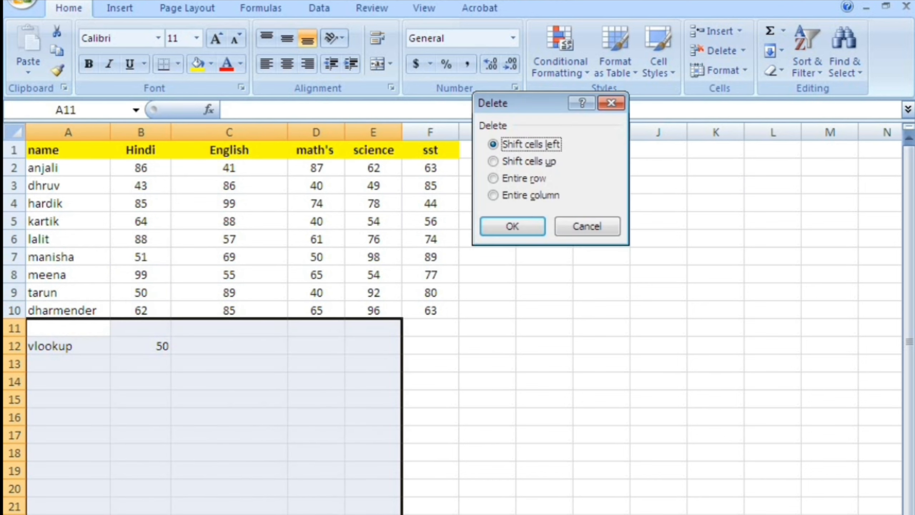
{"action": "key", "text": "Return"}
{"action": "left_click", "coordinate": [100, 343]}
{"action": "type", "text": "vlookup"}
{"action": "key", "text": "Tab"}
Enter a VLOOKUP formula in B12 that looks up A9 in A1:F10 with column index 2 and an empty range-lookup argument.
{"action": "type", "text": "=vlo"}
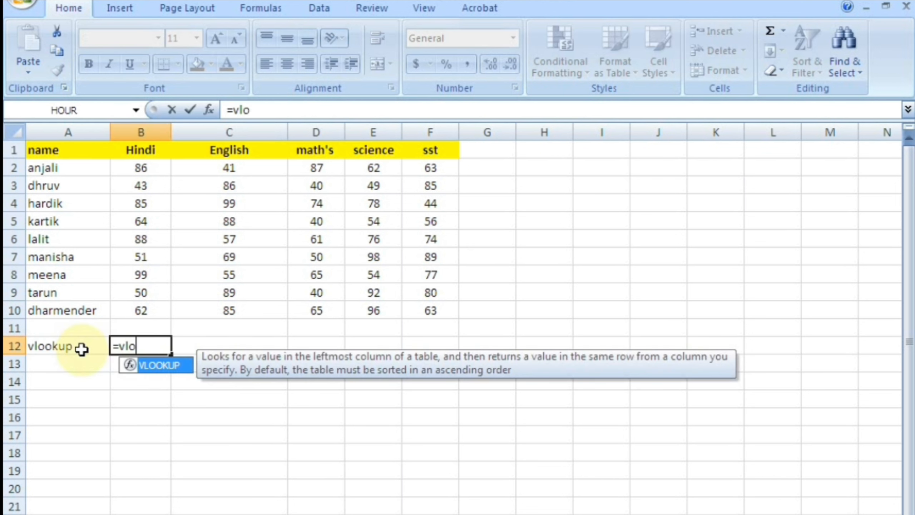
{"action": "key", "text": "Tab"}
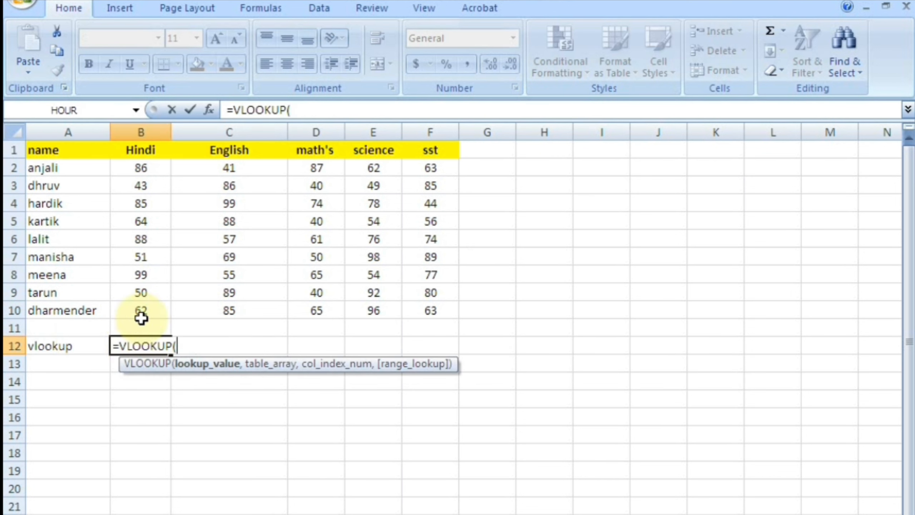
{"action": "left_click", "coordinate": [100, 292]}
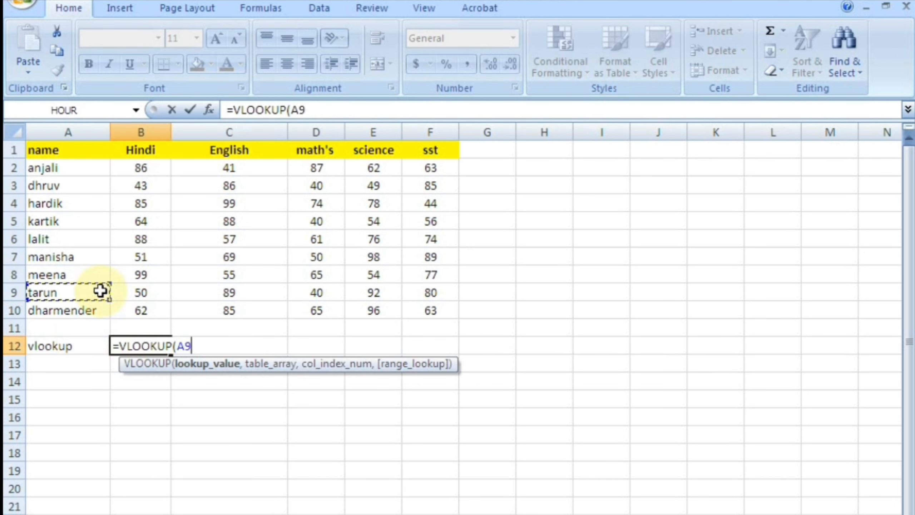
{"action": "type", "text": ","}
{"action": "left_click_drag", "start_coordinate": [67, 150], "coordinate": [404, 307]}
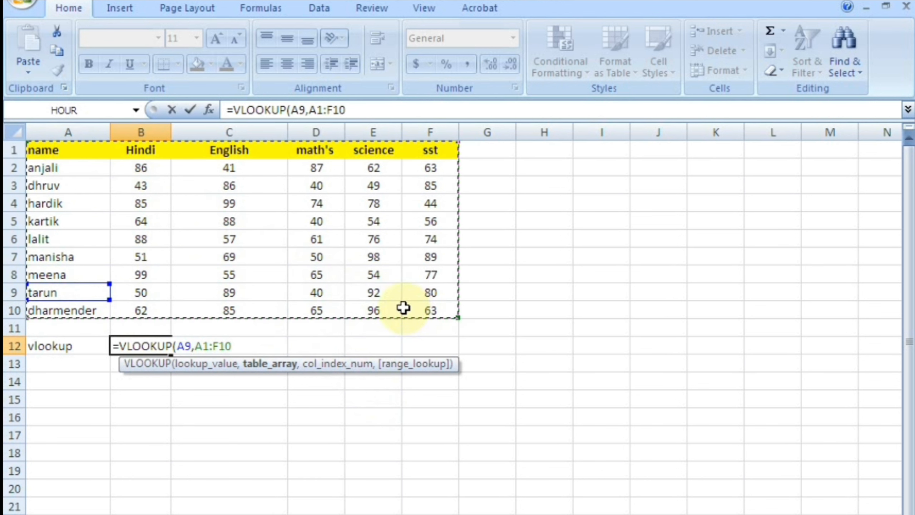
{"action": "type", "text": ","}
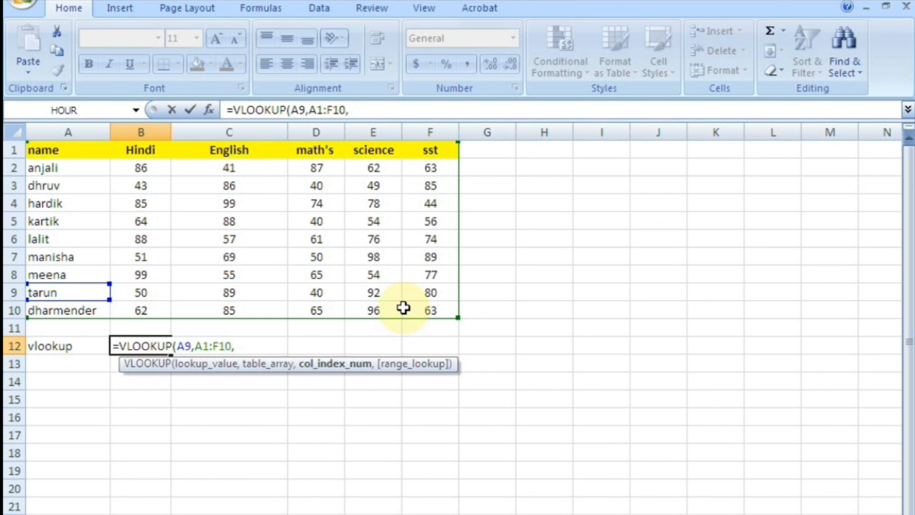
{"action": "type", "text": "2,"}
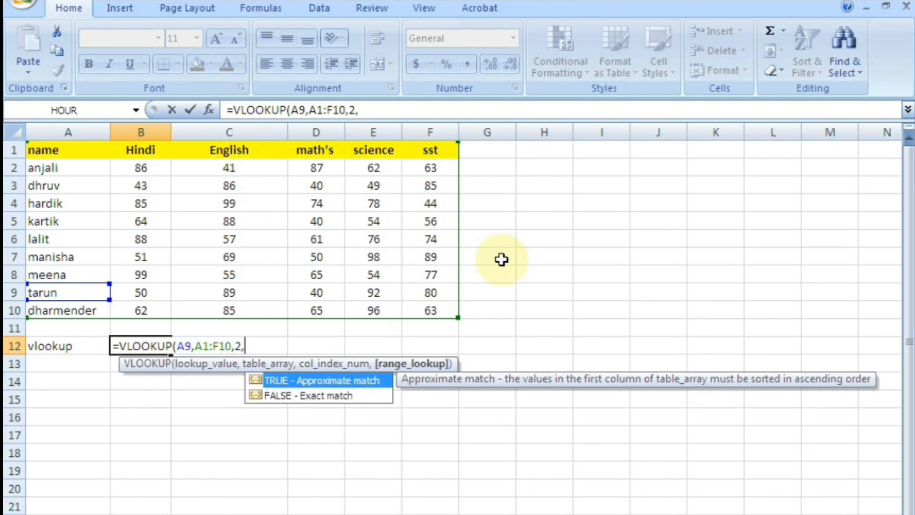
{"action": "key", "text": "Return"}
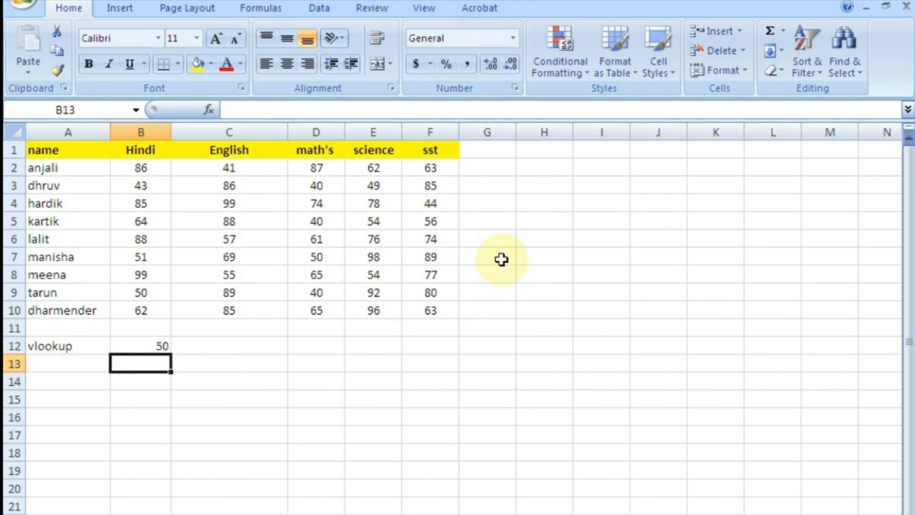
Enter the label hlookup in A14 below the vlookup example.
{"action": "left_click", "coordinate": [49, 378]}
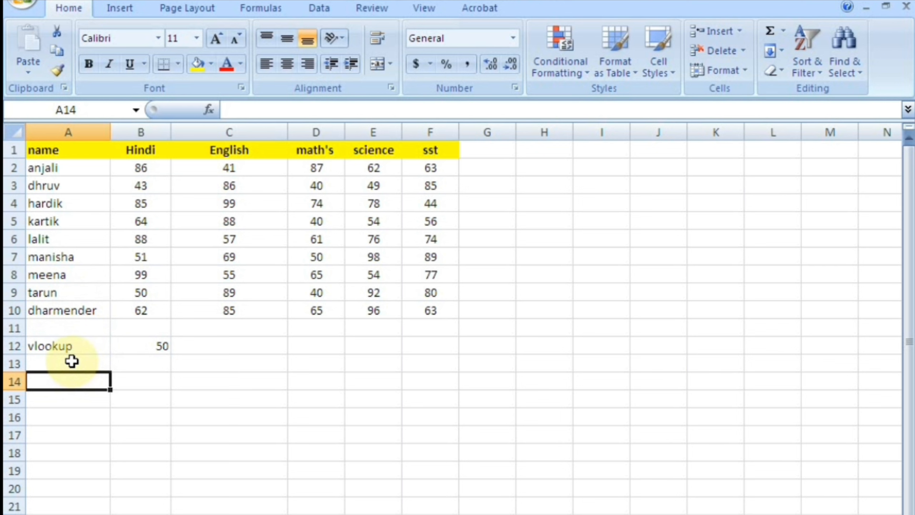
{"action": "type", "text": "hlookup"}
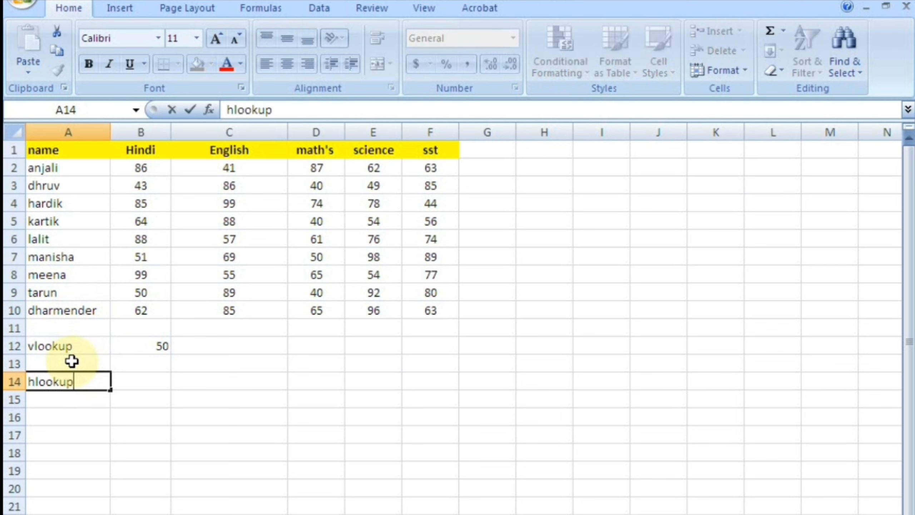
{"action": "key", "text": "Return"}
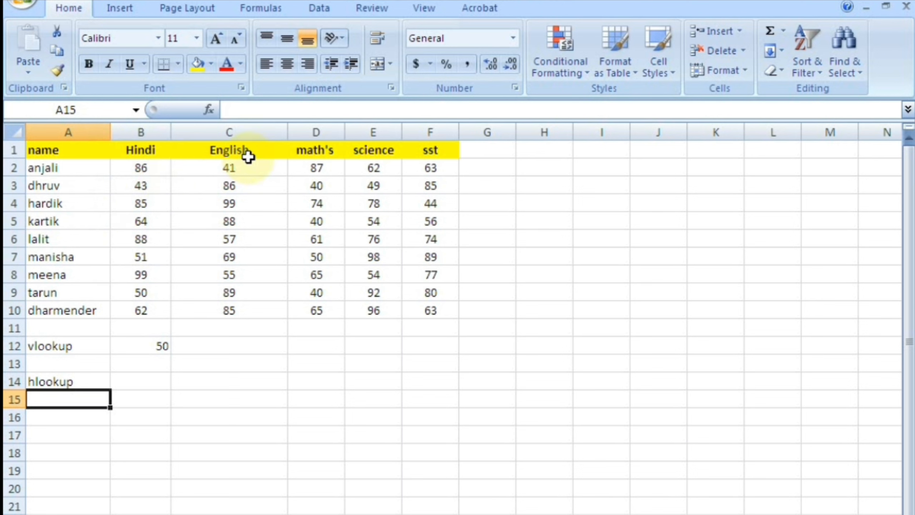
Enter an HLOOKUP formula in A15 that looks up C1 in A1:F10 with row index 6 and an empty range-lookup argument, and compare it with C6.
{"action": "type", "text": "=hlo"}
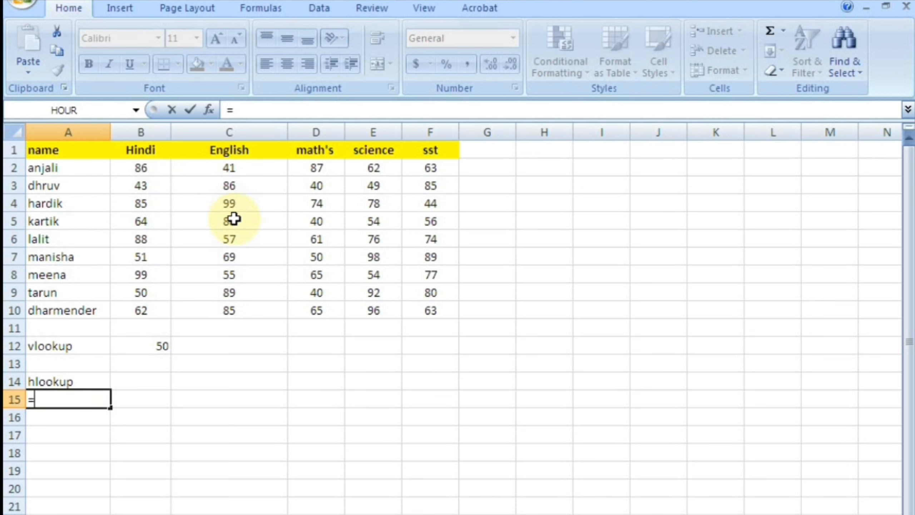
{"action": "key", "text": "Tab"}
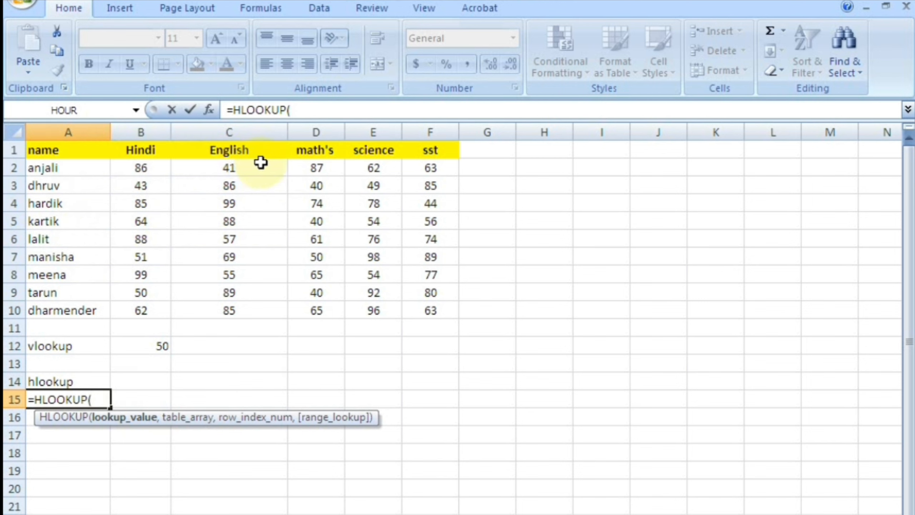
{"action": "left_click", "coordinate": [242, 151]}
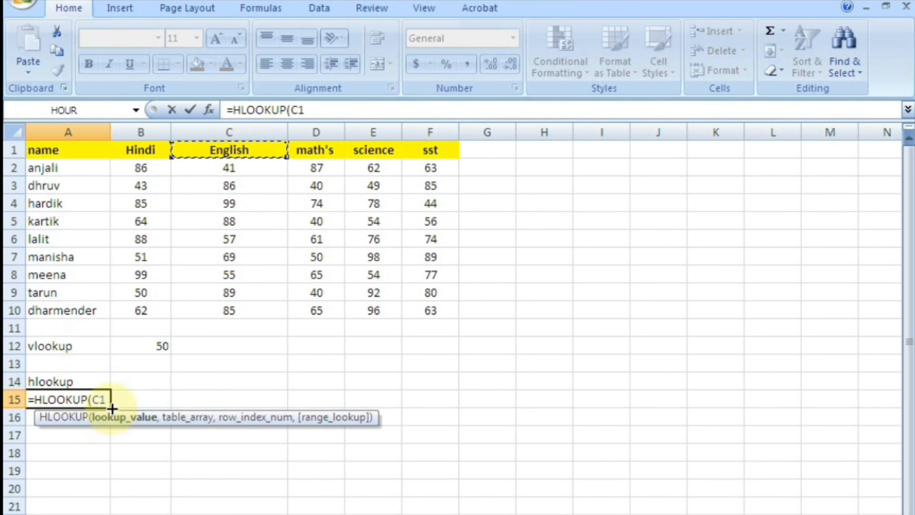
{"action": "type", "text": ","}
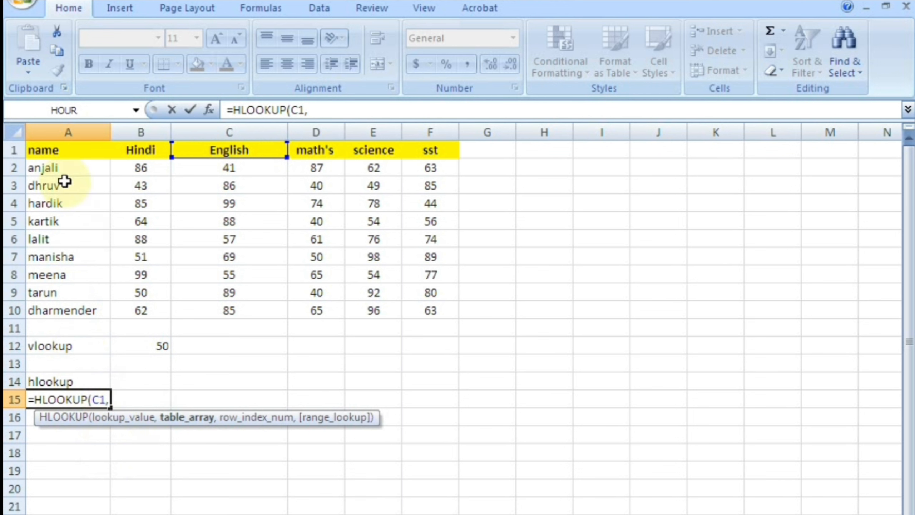
{"action": "left_click_drag", "start_coordinate": [60, 148], "coordinate": [410, 298]}
{"action": "type", "text": ",6"}
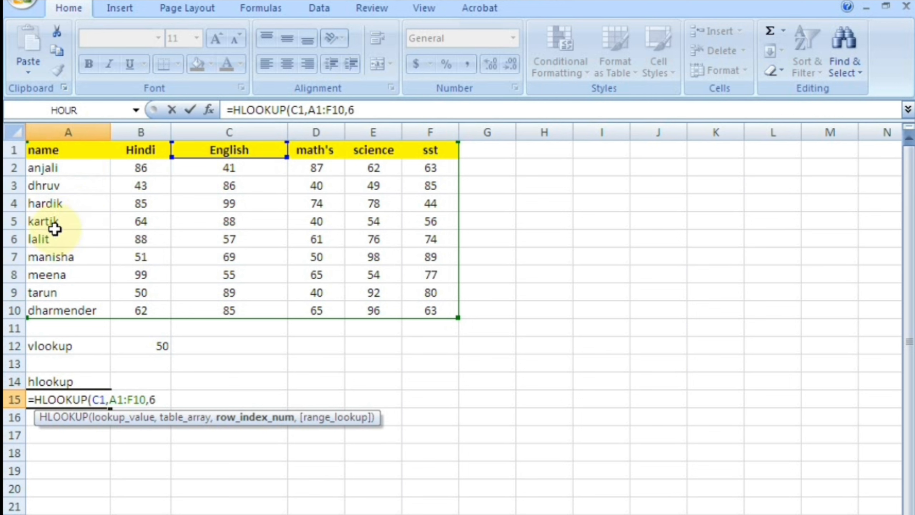
{"action": "type", "text": ","}
{"action": "key", "text": "Down"}
{"action": "type", "text": ")"}
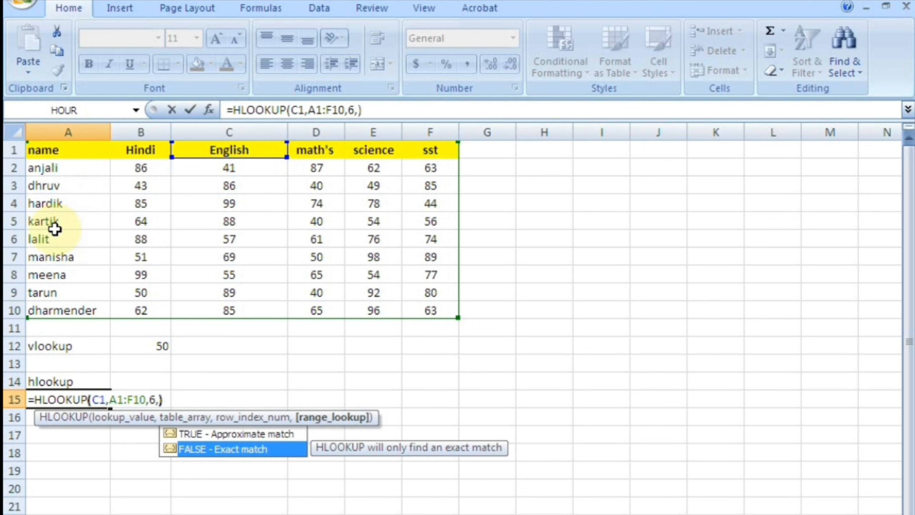
{"action": "key", "text": "Return"}
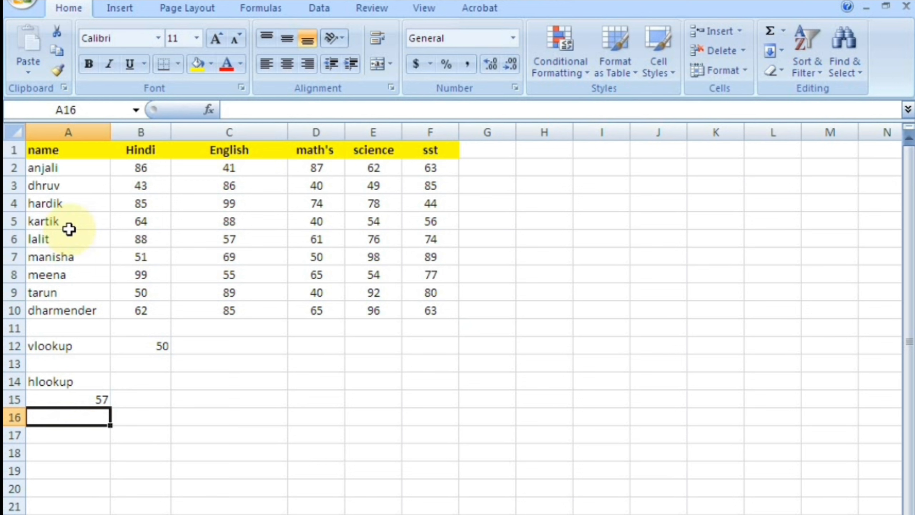
{"action": "left_click", "coordinate": [98, 237]}
{"action": "left_click", "coordinate": [253, 235]}
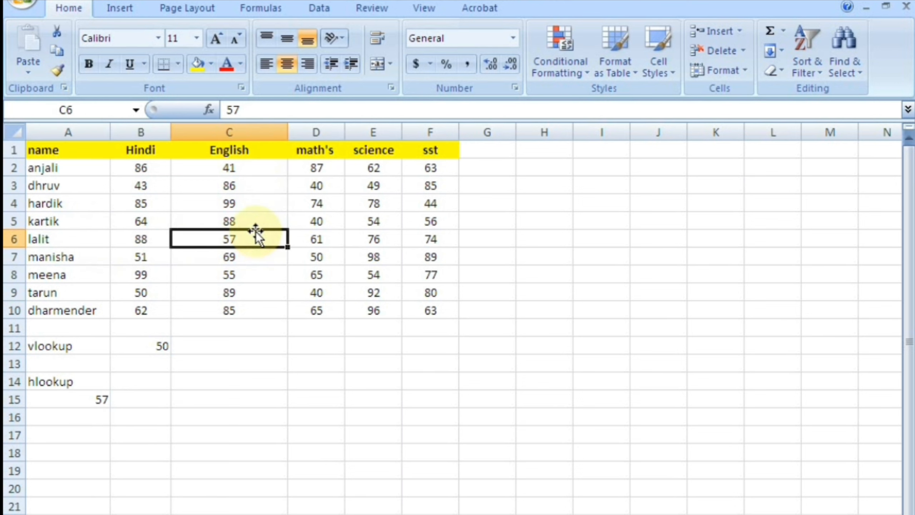
Clear the vlookup and hlookup examples from A11:B15.
{"action": "left_click_drag", "start_coordinate": [59, 327], "coordinate": [167, 393]}
{"action": "key", "text": "Delete"}
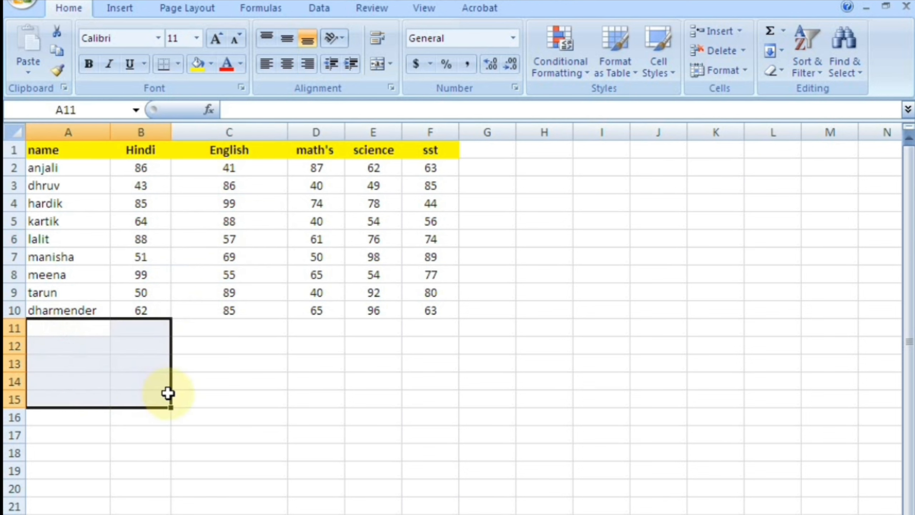
{"action": "left_click", "coordinate": [168, 393]}
{"action": "left_click", "coordinate": [41, 394]}
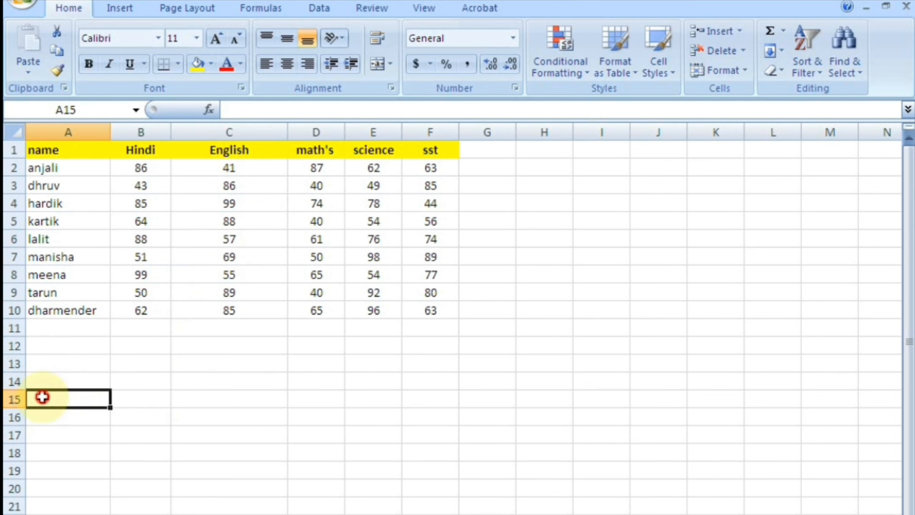
Copy the student name from A6 into A15 as the lookup value.
{"action": "left_click", "coordinate": [84, 222]}
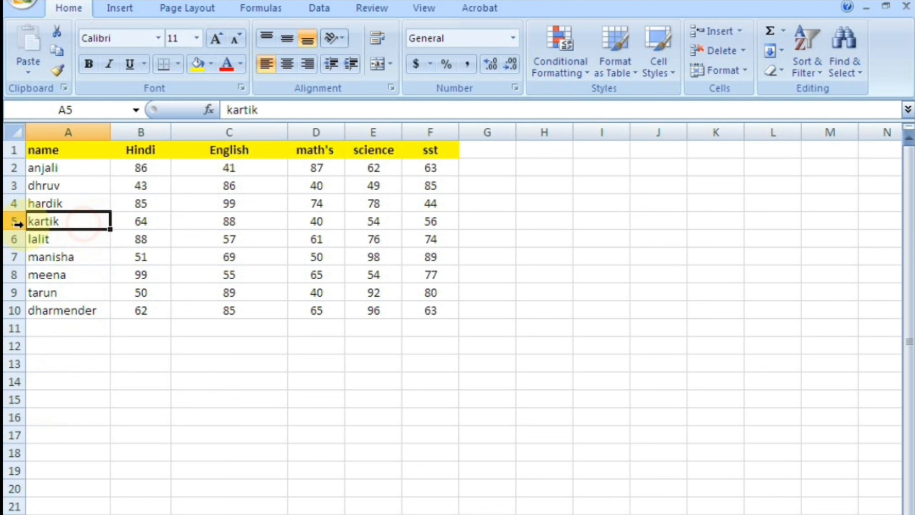
{"action": "left_click", "coordinate": [50, 241]}
{"action": "key", "text": "ctrl+c"}
{"action": "left_click", "coordinate": [67, 397]}
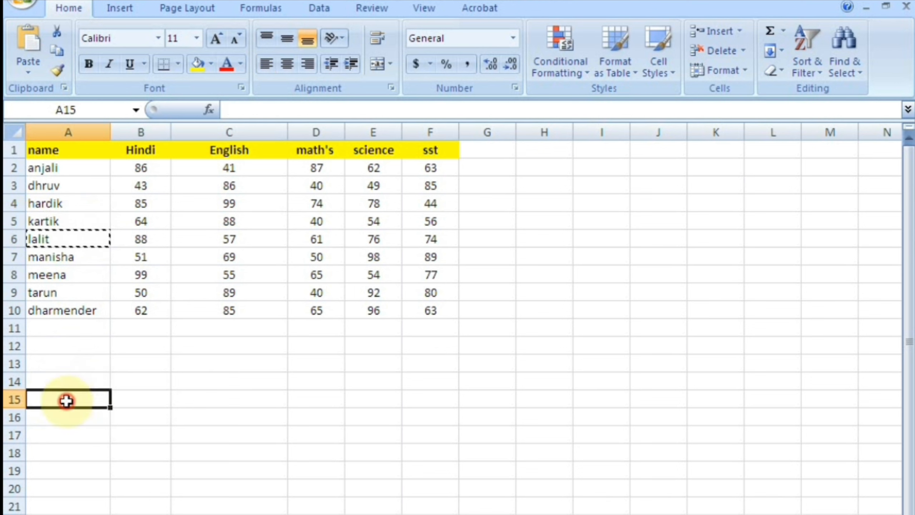
{"action": "key", "text": "ctrl+v"}
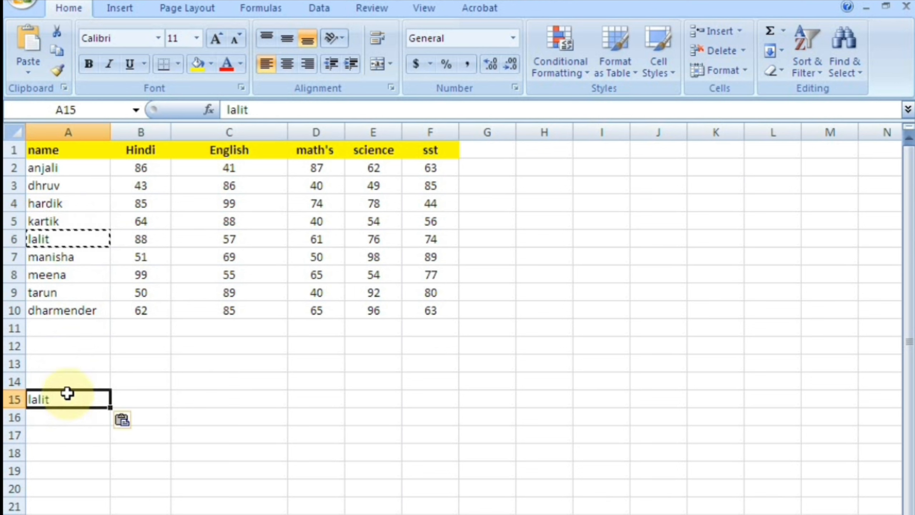
Enter a VLOOKUP formula in B15 that looks up A15 in A1:F10 with column index 4 and an empty range-lookup argument, and compare it with D6.
{"action": "left_click", "coordinate": [129, 402]}
{"action": "type", "text": "=vlo"}
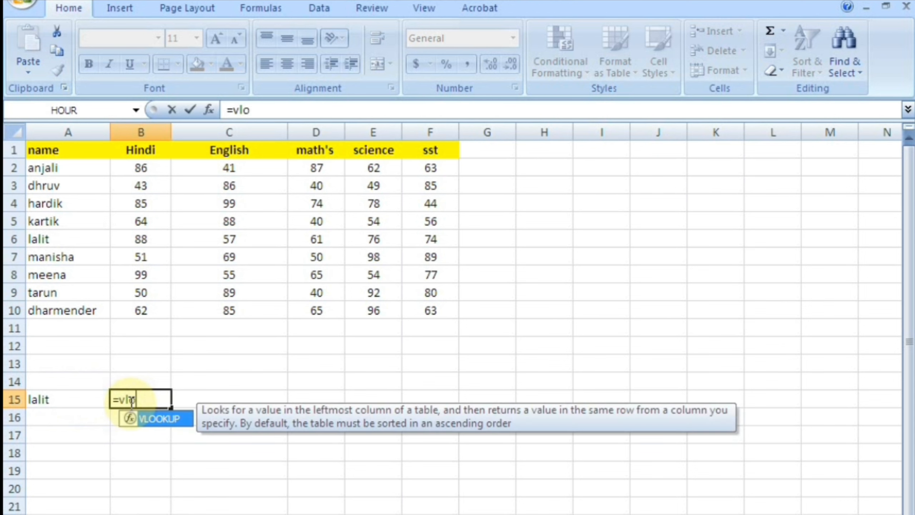
{"action": "key", "text": "Tab"}
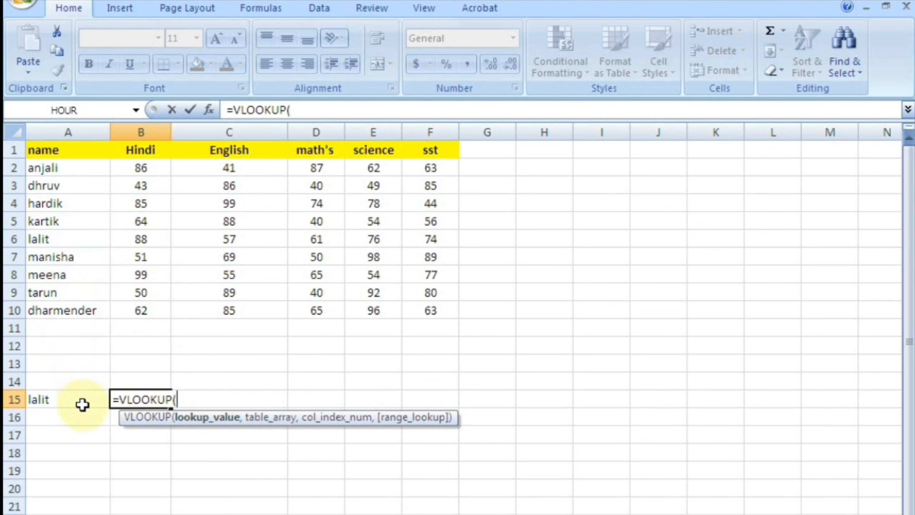
{"action": "left_click", "coordinate": [82, 404]}
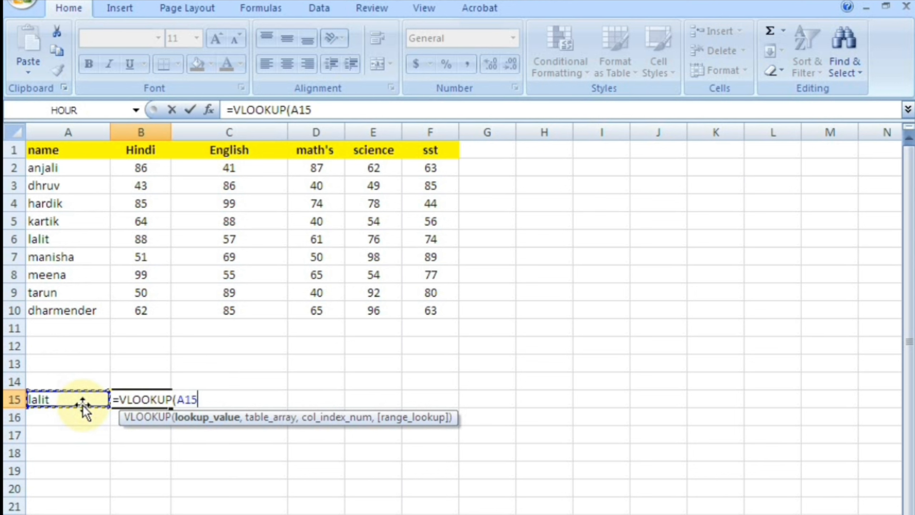
{"action": "type", "text": ","}
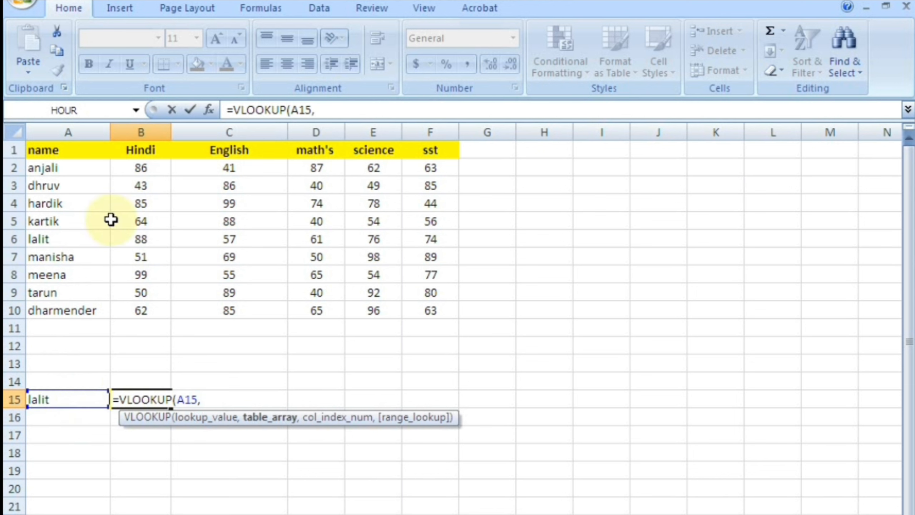
{"action": "left_click", "coordinate": [69, 147]}
{"action": "left_click_drag", "start_coordinate": [70, 147], "coordinate": [406, 302]}
{"action": "type", "text": ","}
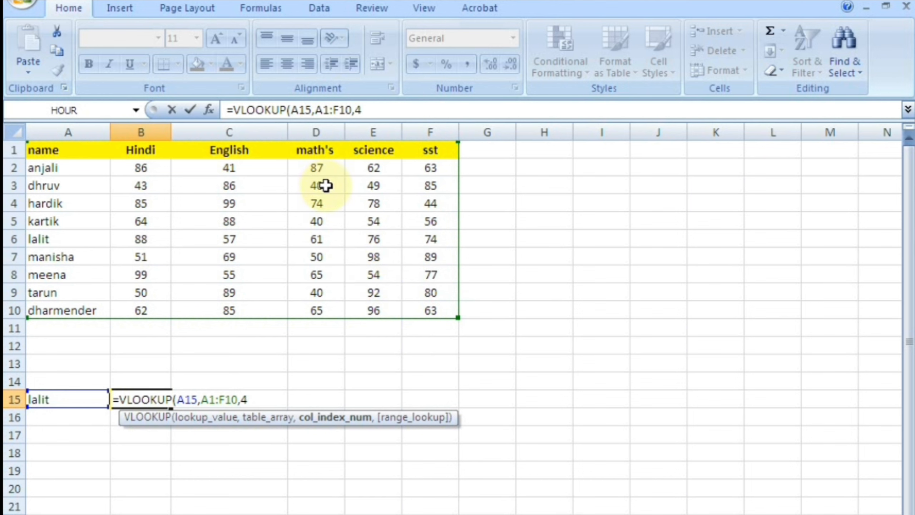
{"action": "type", "text": "4,"}
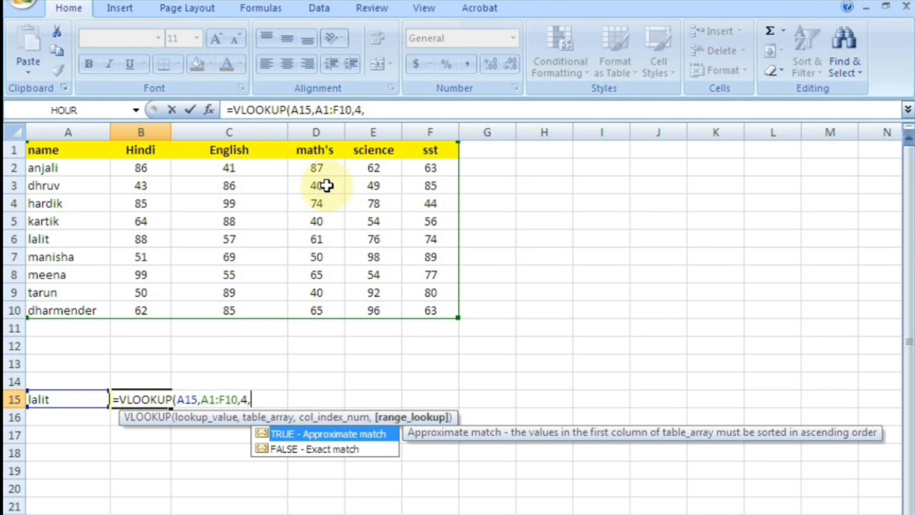
{"action": "key", "text": "Down"}
{"action": "key", "text": "Return"}
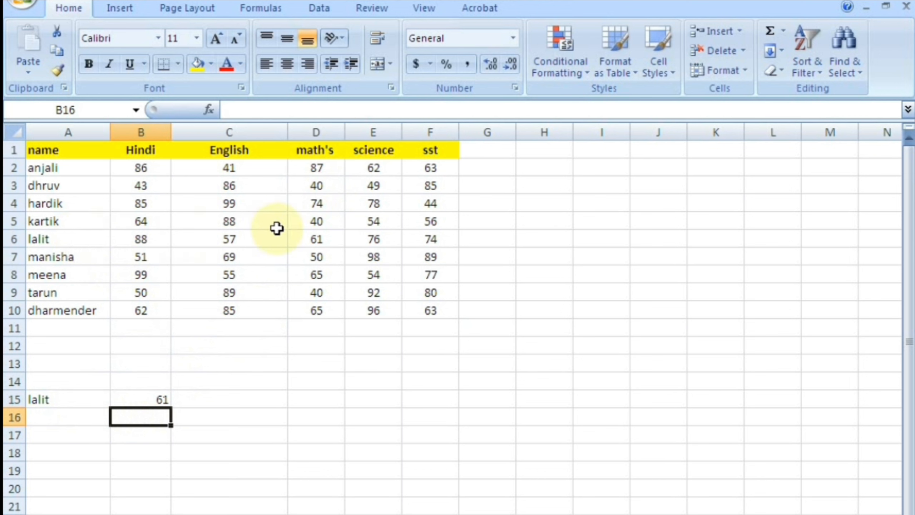
{"action": "left_click", "coordinate": [306, 238]}
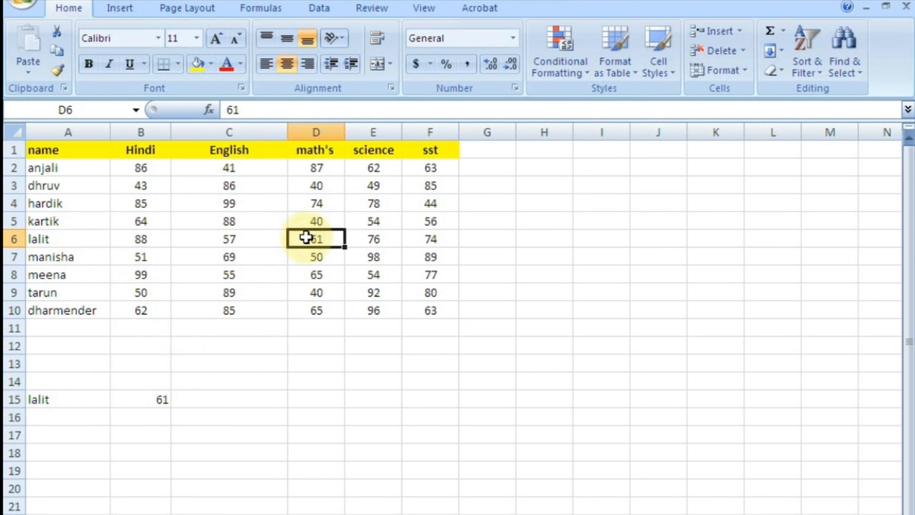
Replace the lookup name in A15 with a copy of the name in A3 and compare B15 with the math's mark in D3.
{"action": "left_click", "coordinate": [69, 400]}
{"action": "left_click", "coordinate": [52, 184]}
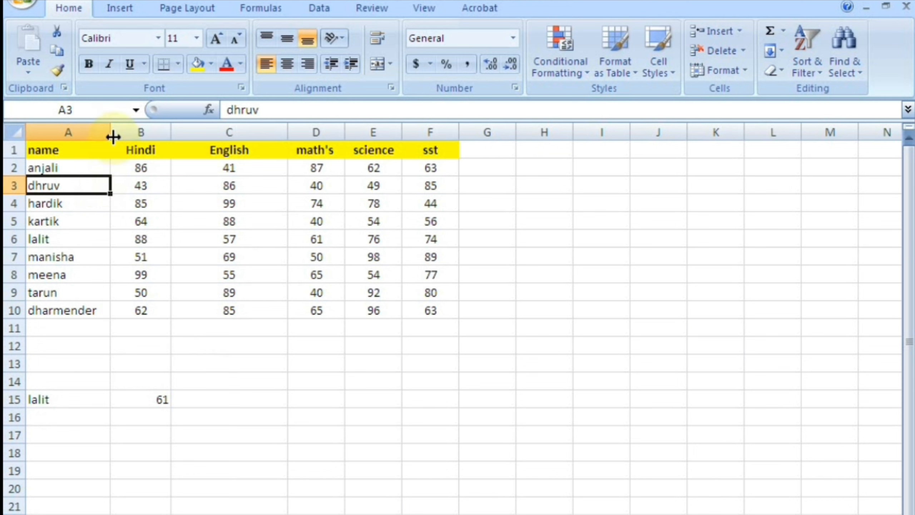
{"action": "key", "text": "ctrl+c"}
{"action": "left_click", "coordinate": [73, 393]}
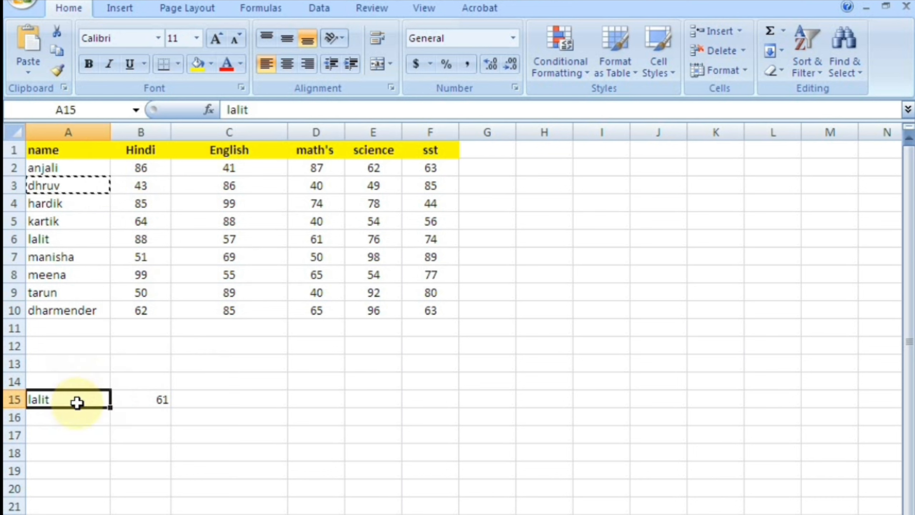
{"action": "key", "text": "ctrl+v"}
{"action": "left_click", "coordinate": [161, 397]}
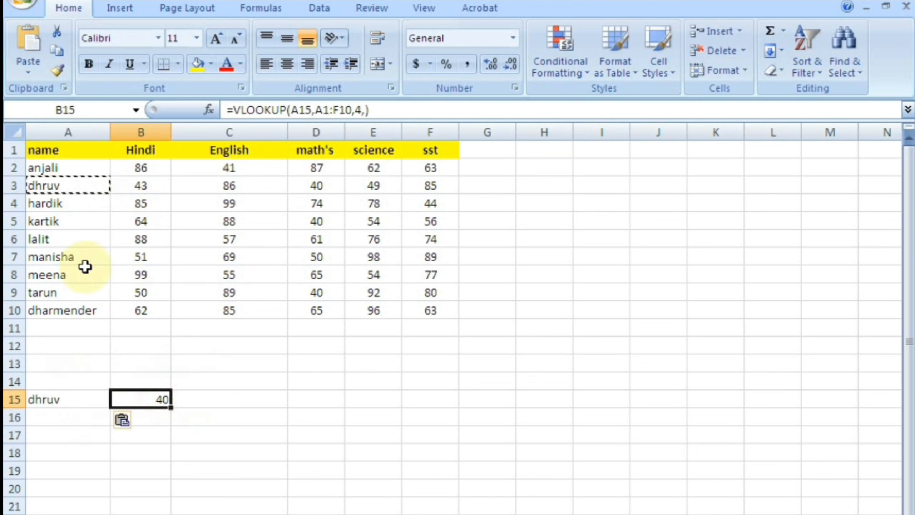
{"action": "left_click", "coordinate": [59, 398]}
{"action": "left_click", "coordinate": [131, 400]}
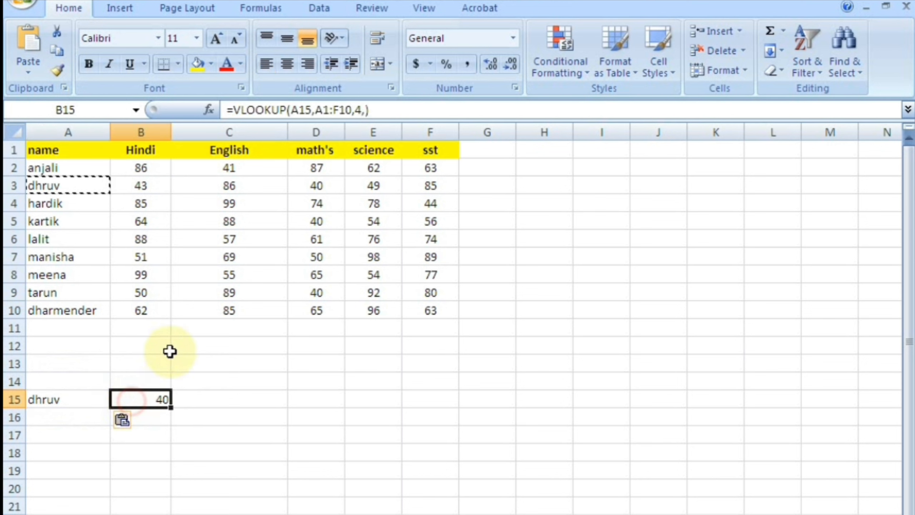
{"action": "left_click", "coordinate": [322, 189]}
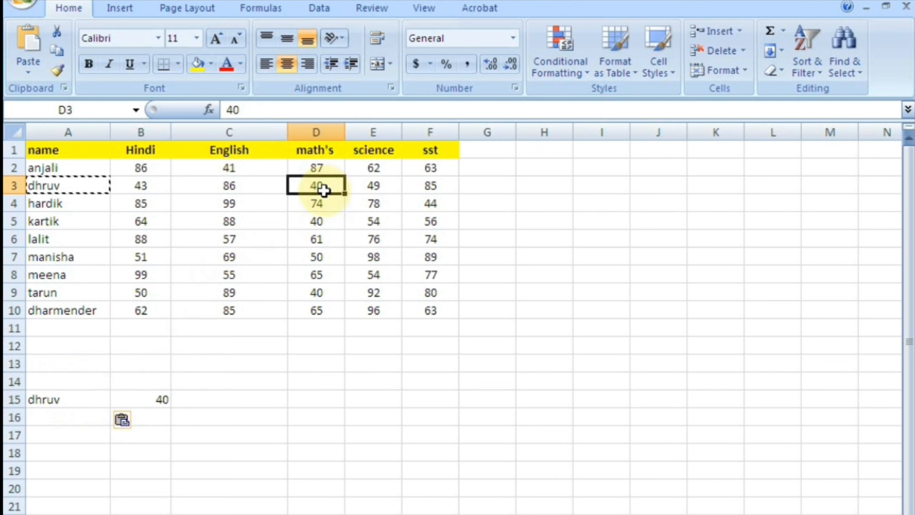
Change the lookup name in A15 to the student name listed in A9.
{"action": "left_click", "coordinate": [88, 396]}
{"action": "type", "text": "tarun"}
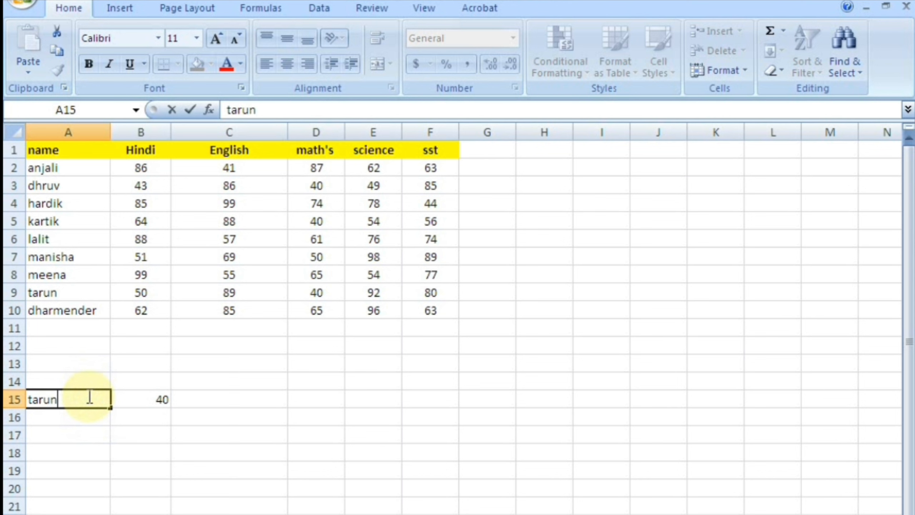
{"action": "key", "text": "Return"}
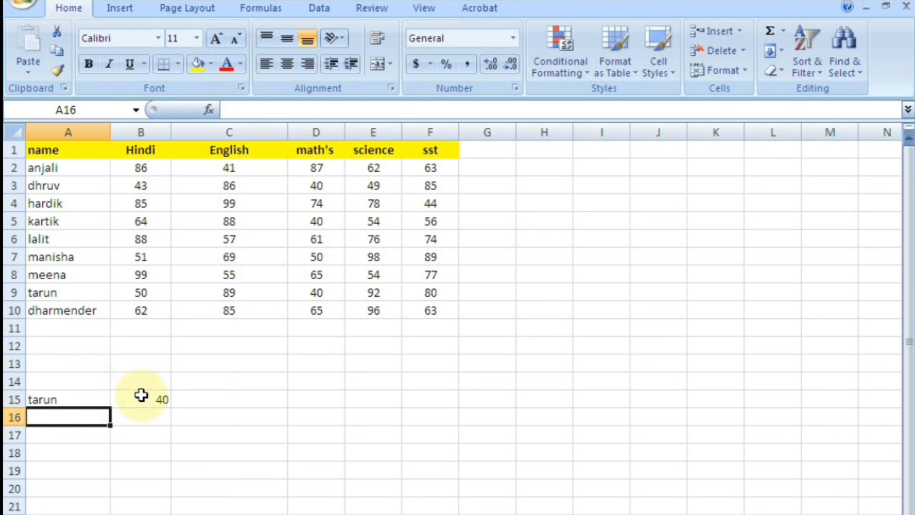
Change the lookup name in A15 to the student name listed in A8 and check the B15 formula against the math's column.
{"action": "left_click", "coordinate": [70, 399]}
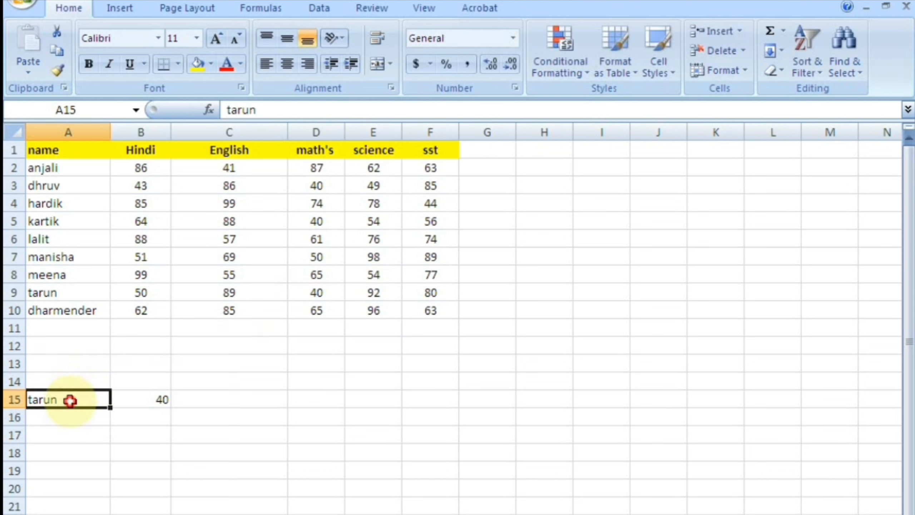
{"action": "type", "text": "meena"}
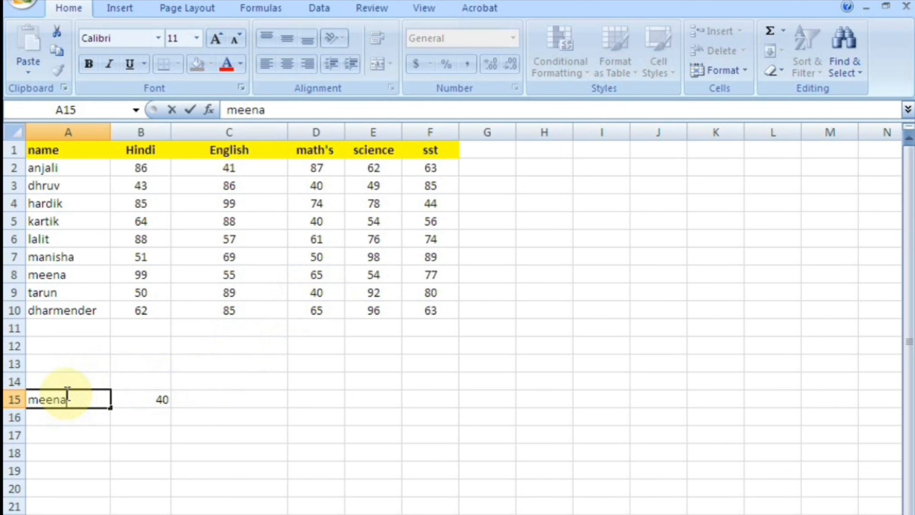
{"action": "key", "text": "Return"}
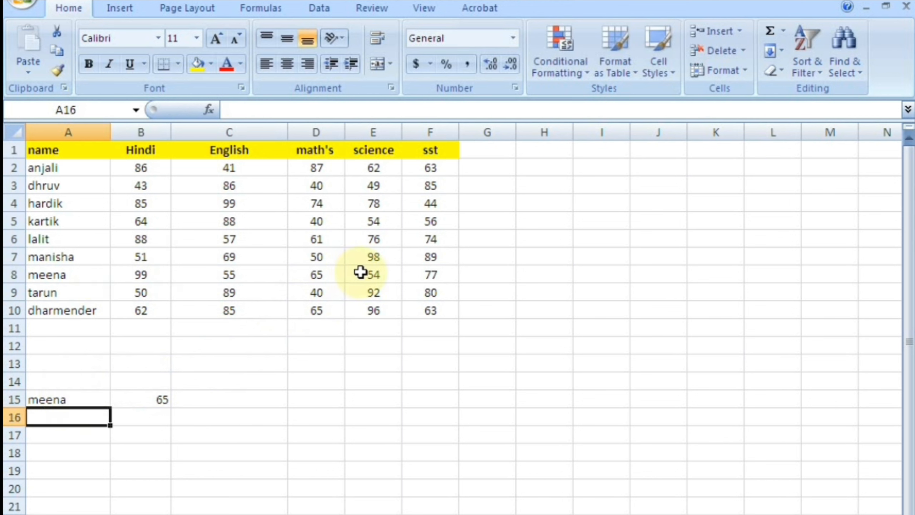
{"action": "left_click", "coordinate": [150, 395]}
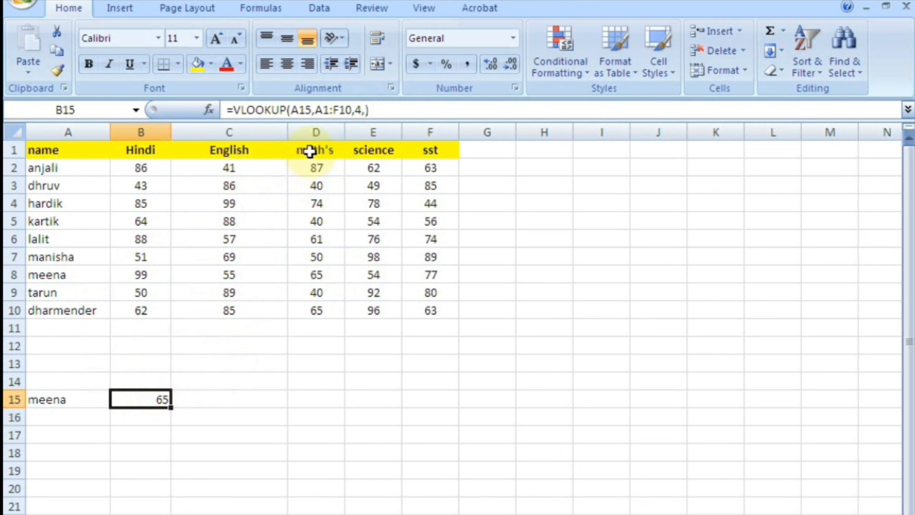
{"action": "left_click_drag", "start_coordinate": [313, 148], "coordinate": [317, 310]}
Clear the VLOOKUP formula from B15, keeping the lookup name in A15.
{"action": "left_click", "coordinate": [180, 360]}
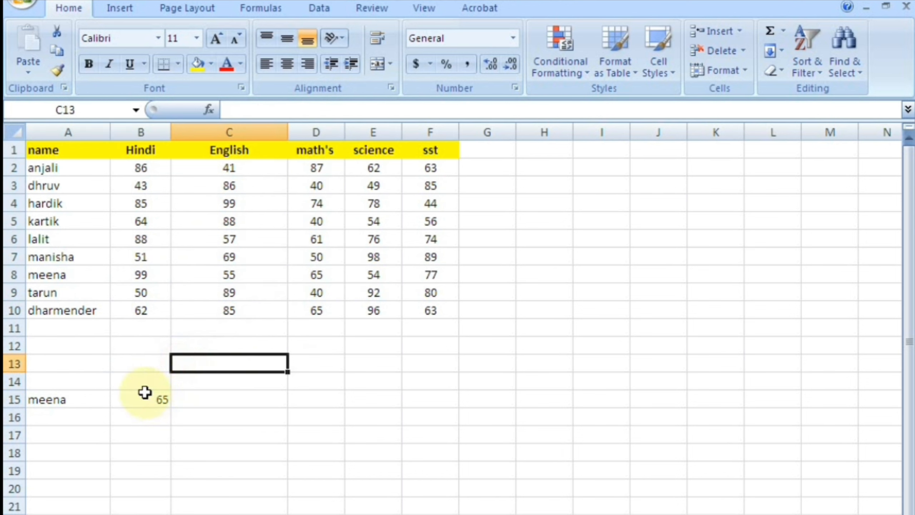
{"action": "left_click", "coordinate": [146, 398]}
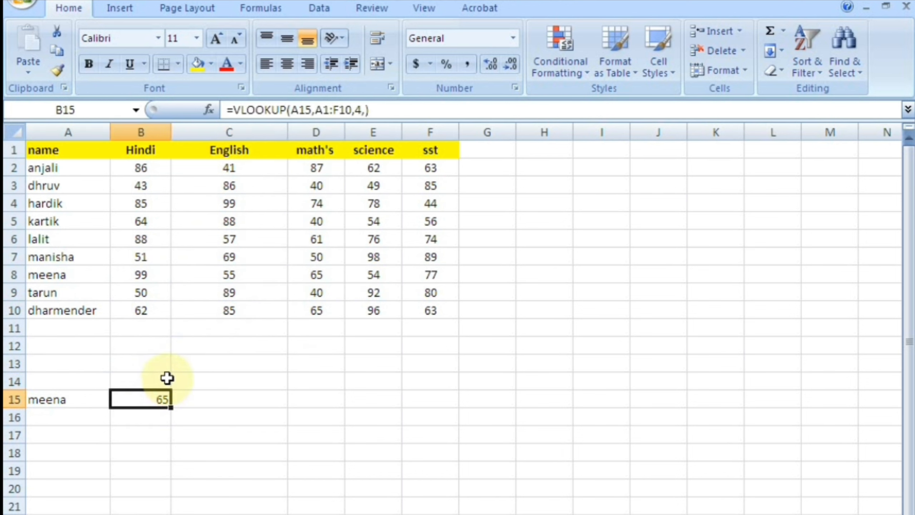
{"action": "key", "text": "Delete"}
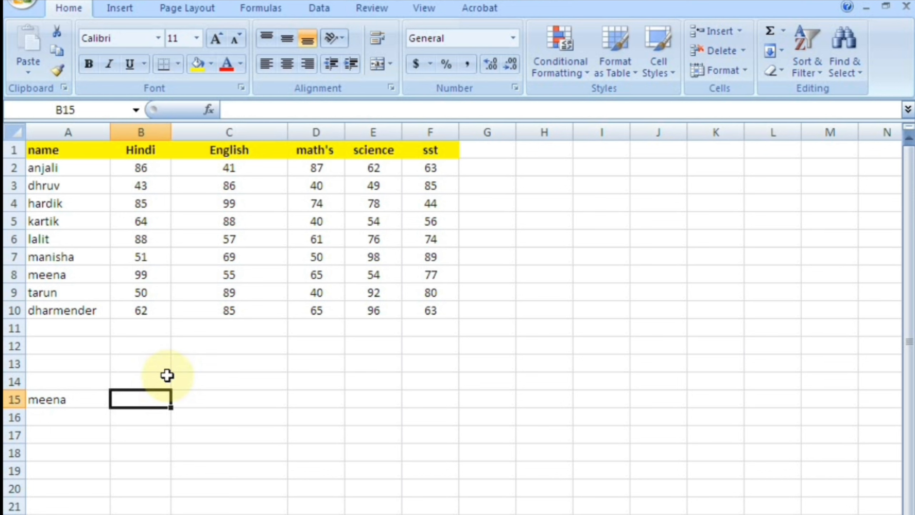
Enter =VLOOKUP(A15,A1:F10,2,) in B15 to look up the Hindi mark for the name in A15, then check the formula.
{"action": "type", "text": "=vlo"}
{"action": "key", "text": "Tab"}
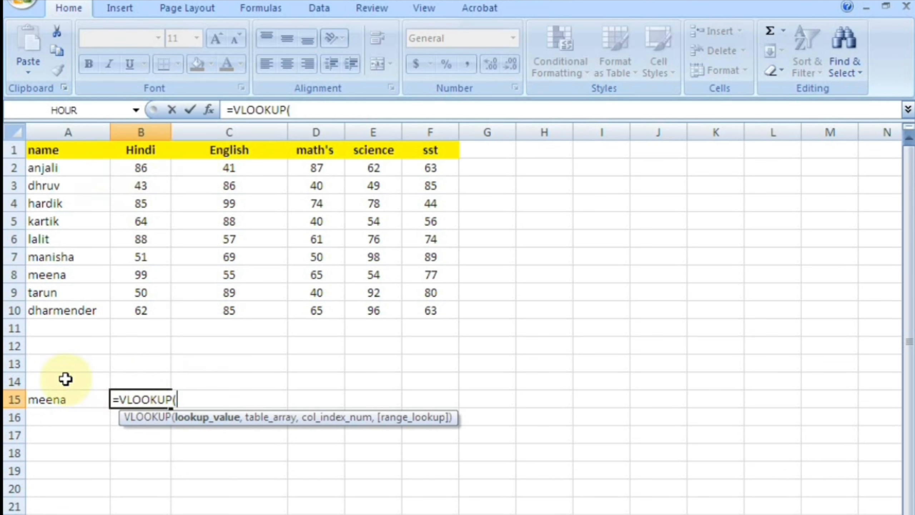
{"action": "left_click", "coordinate": [53, 392]}
{"action": "type", "text": ","}
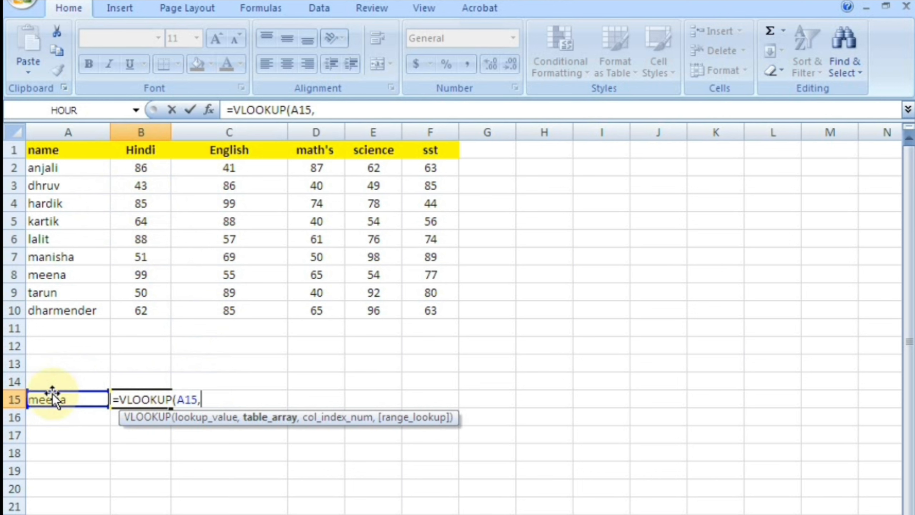
{"action": "left_click_drag", "start_coordinate": [73, 150], "coordinate": [414, 311]}
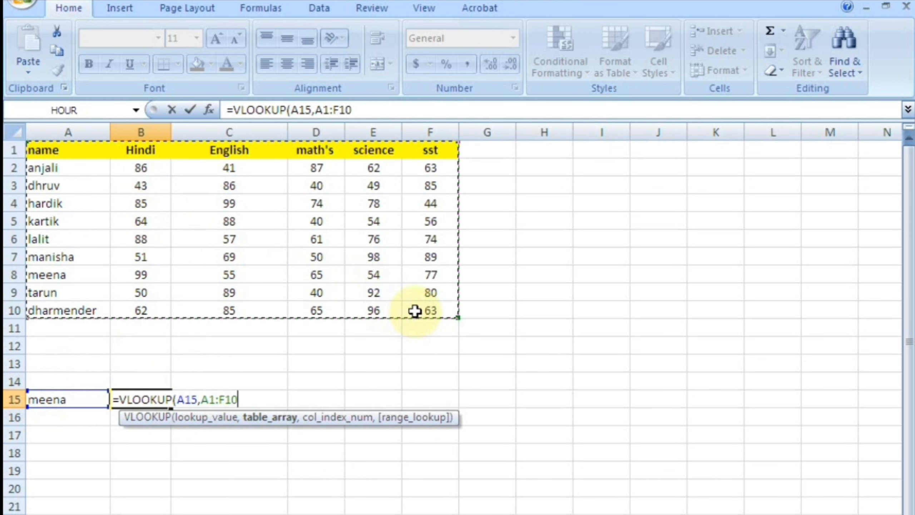
{"action": "type", "text": ","}
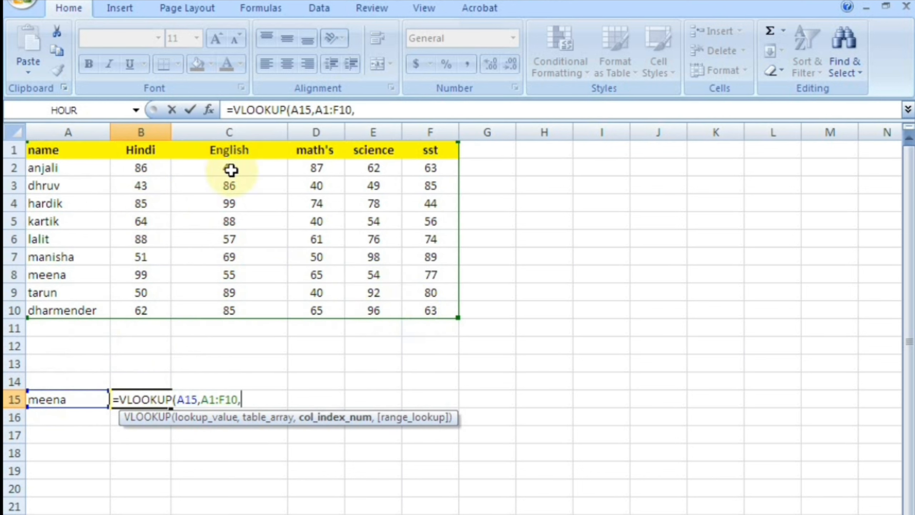
{"action": "type", "text": "2"}
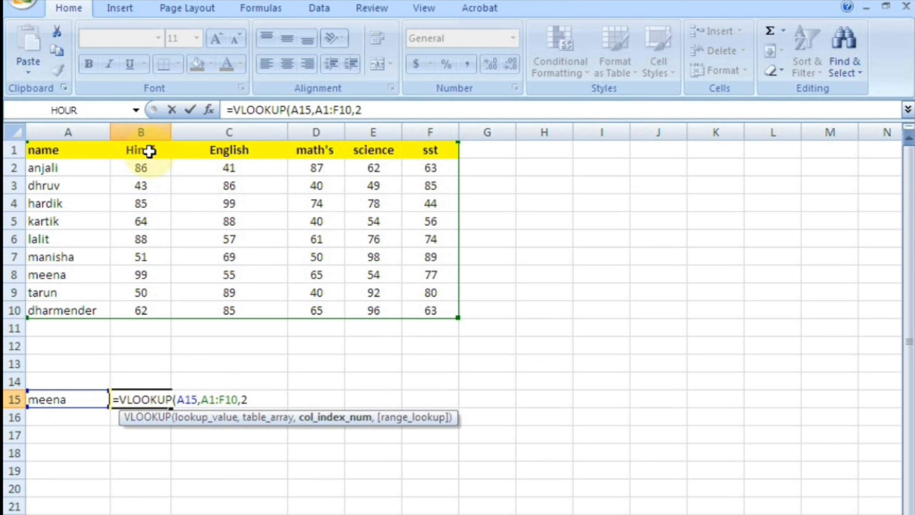
{"action": "type", "text": ","}
{"action": "key", "text": "Down"}
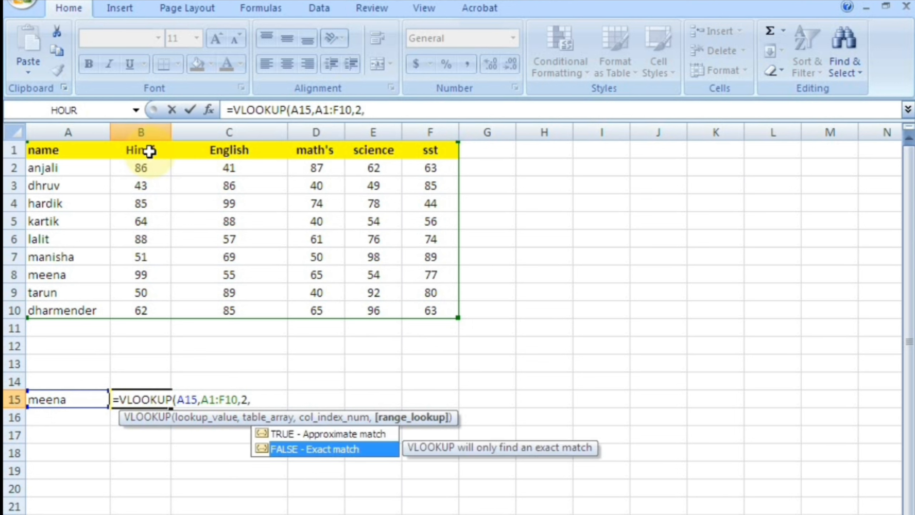
{"action": "key", "text": "Return"}
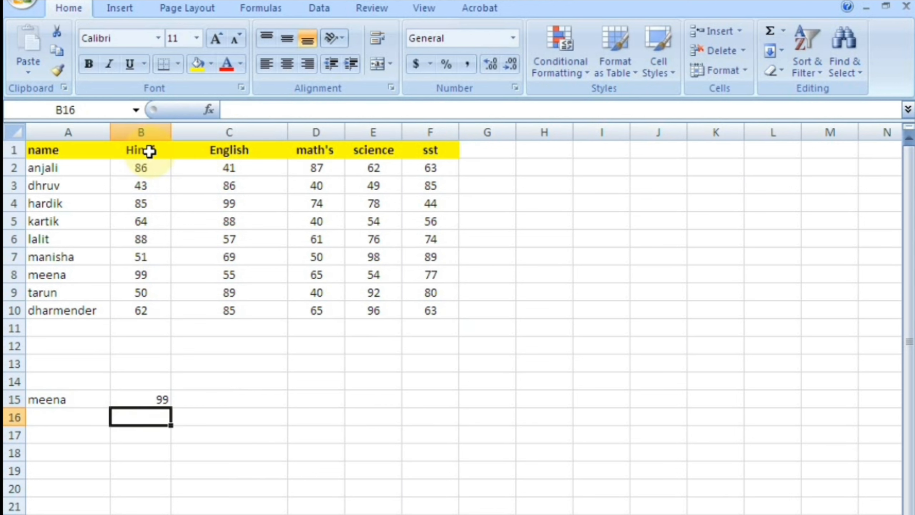
{"action": "left_click", "coordinate": [159, 398]}
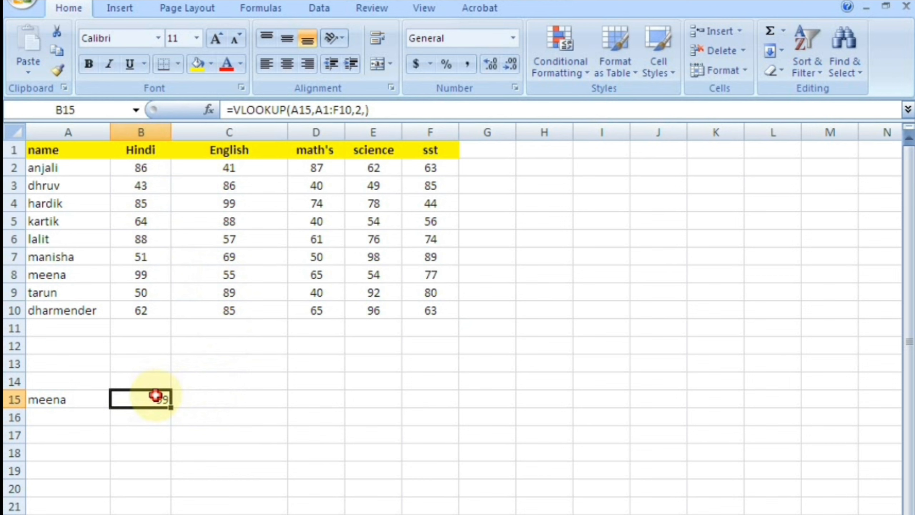
Enter =VLOOKUP(A15,A1:F10,3,) in C15 to look up the English mark for the name in A15.
{"action": "left_click", "coordinate": [219, 392]}
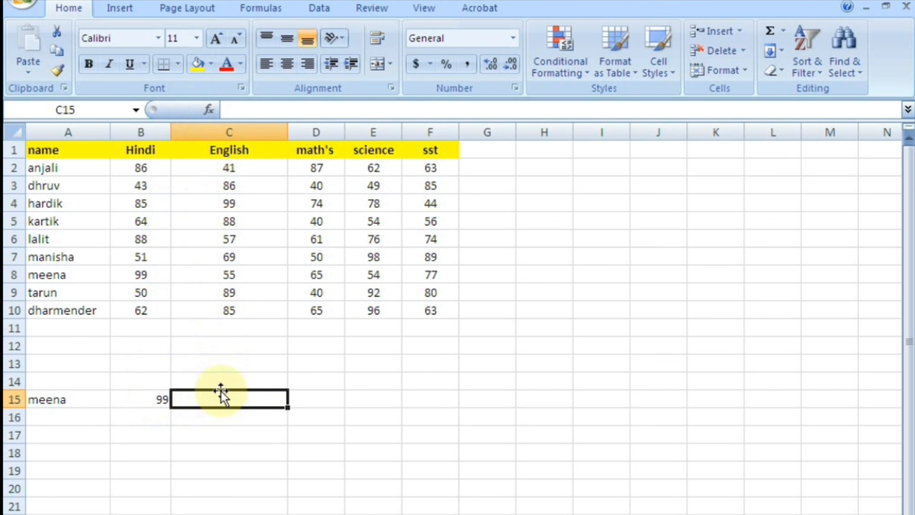
{"action": "type", "text": "=vl"}
{"action": "key", "text": "Tab"}
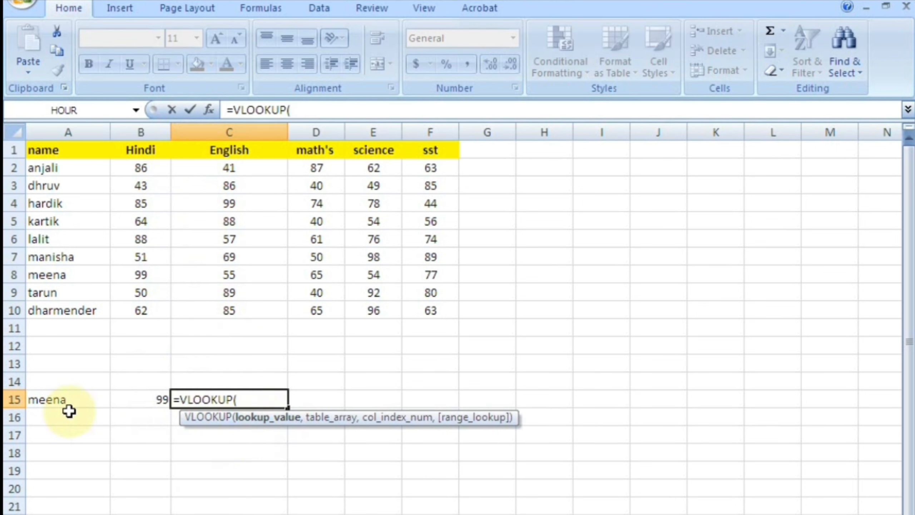
{"action": "left_click", "coordinate": [46, 401]}
{"action": "type", "text": ","}
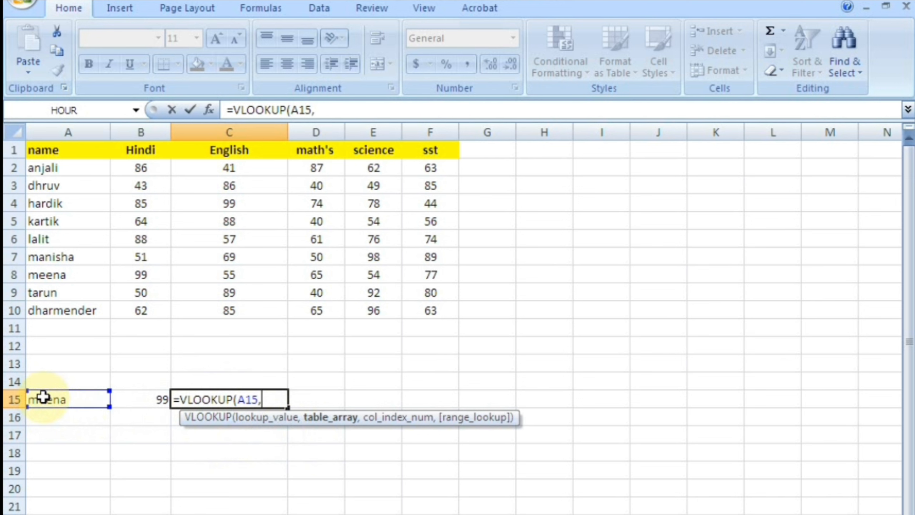
{"action": "left_click_drag", "start_coordinate": [57, 150], "coordinate": [422, 302]}
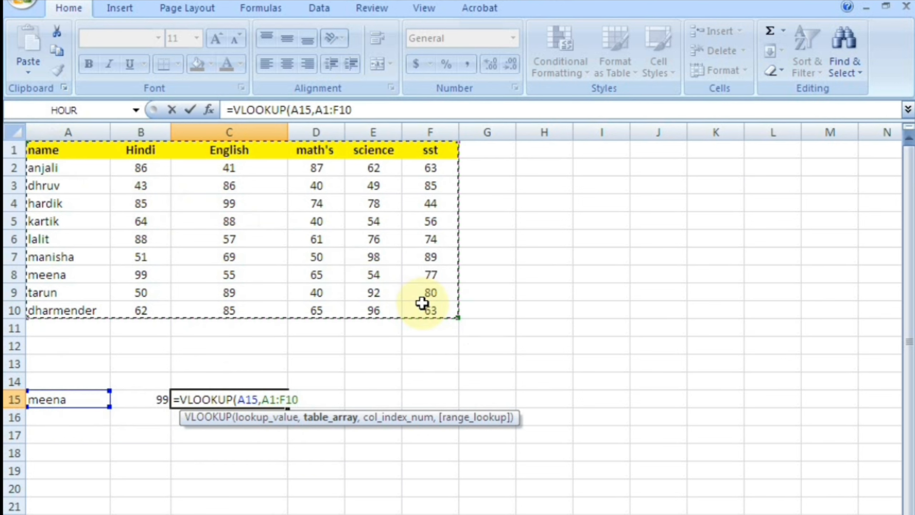
{"action": "type", "text": ","}
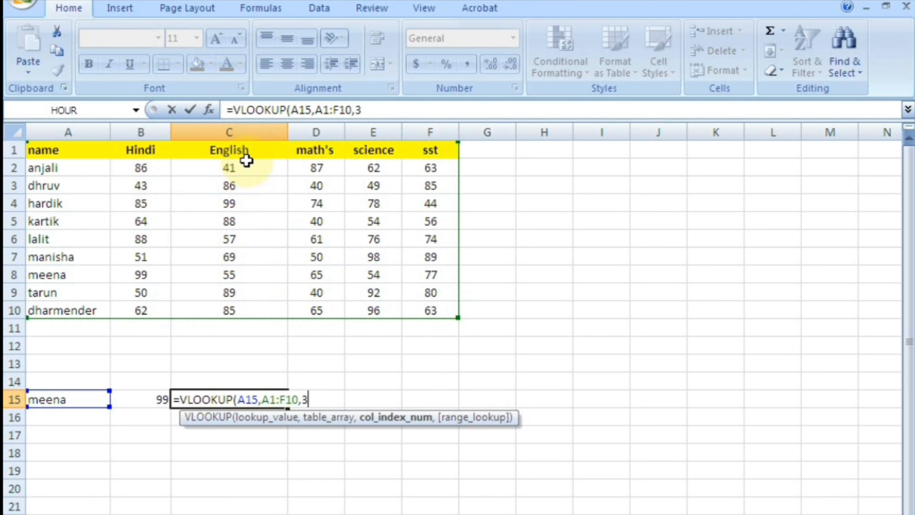
{"action": "type", "text": "3,"}
{"action": "key", "text": "Down"}
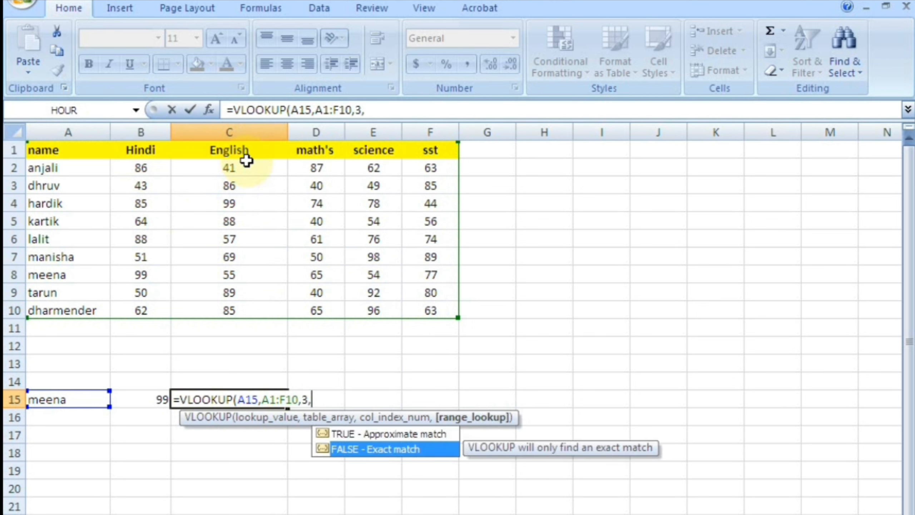
{"action": "type", "text": ")"}
{"action": "key", "text": "Return"}
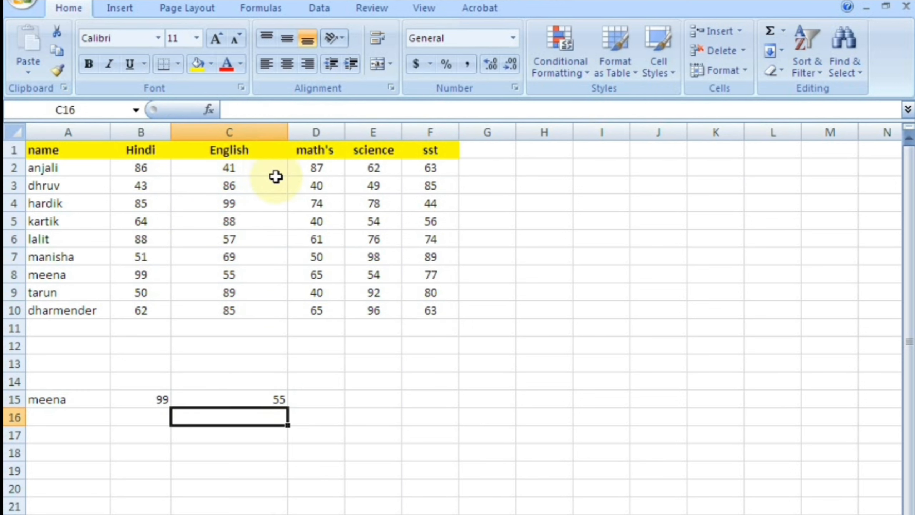
{"action": "left_click", "coordinate": [331, 399]}
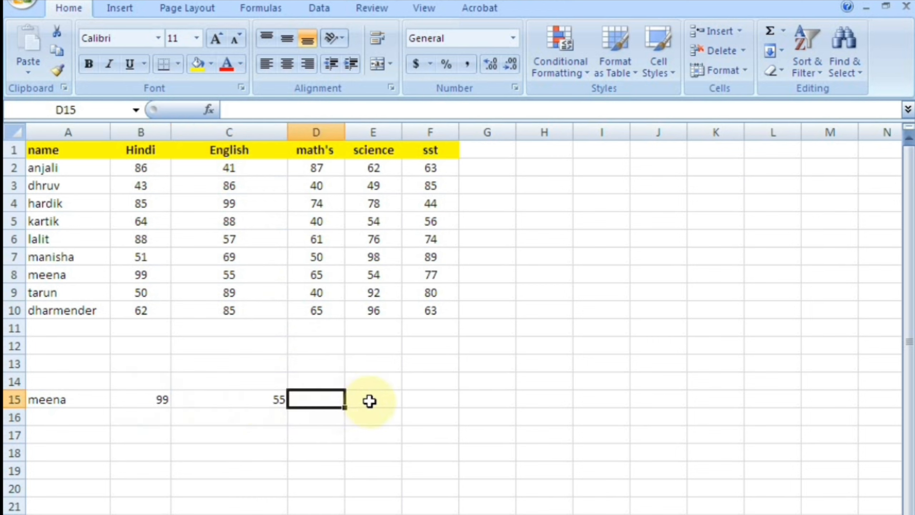
Replace the lookup name in A15 with a copy of the student name in A9.
{"action": "left_click", "coordinate": [69, 393]}
{"action": "left_click", "coordinate": [100, 288]}
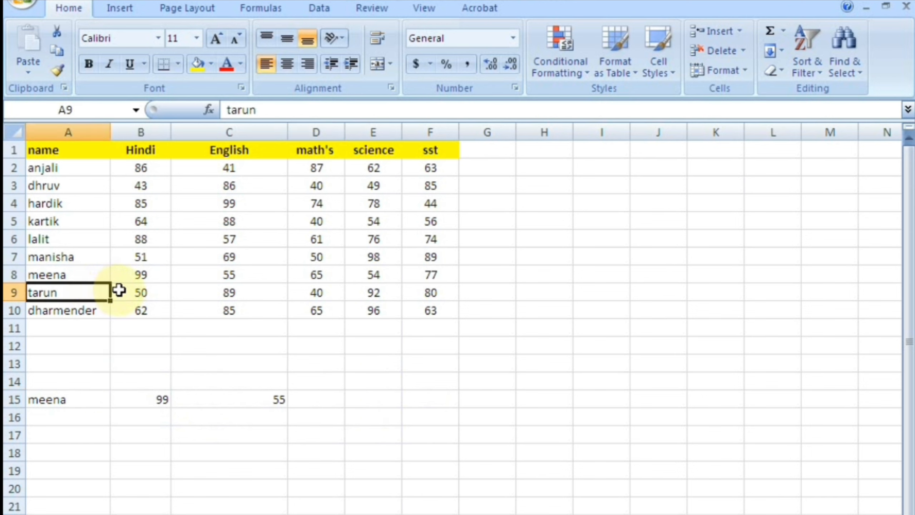
{"action": "key", "text": "ctrl+c"}
{"action": "left_click", "coordinate": [77, 398]}
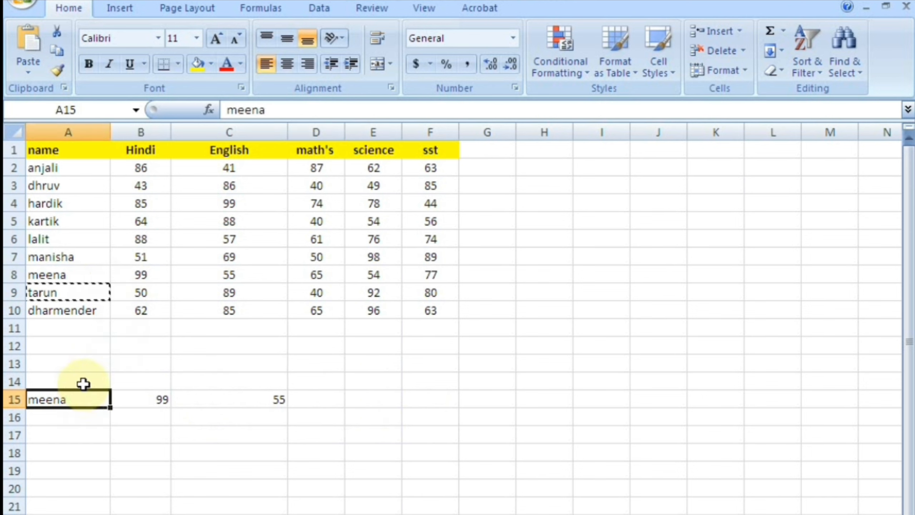
{"action": "key", "text": "ctrl+v"}
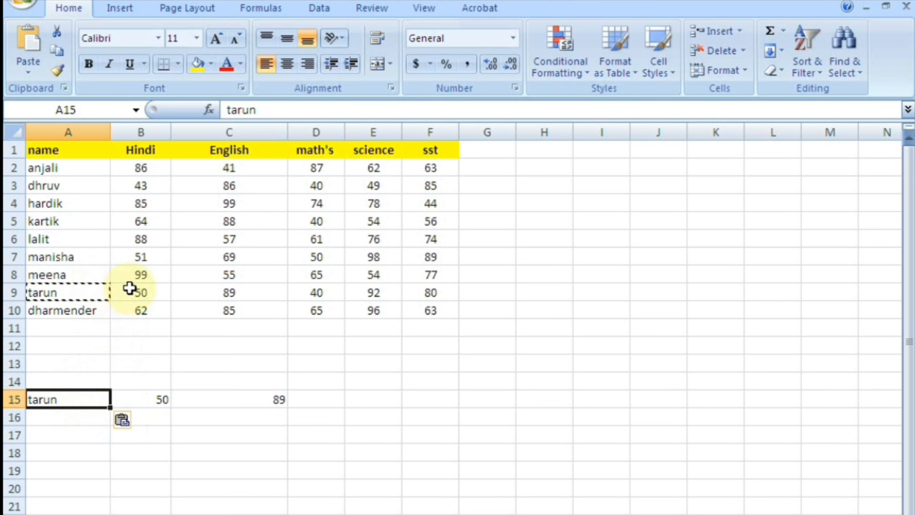
Compare the lookup results in B15 and C15 with the Hindi and English marks in B9 and C9.
{"action": "left_click", "coordinate": [129, 288]}
{"action": "left_click", "coordinate": [153, 399]}
{"action": "left_click", "coordinate": [218, 293]}
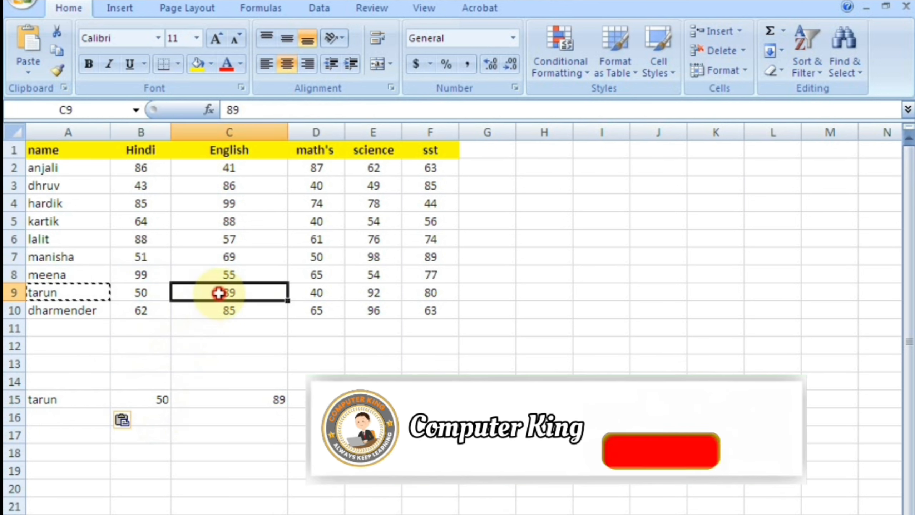
{"action": "left_click", "coordinate": [216, 397]}
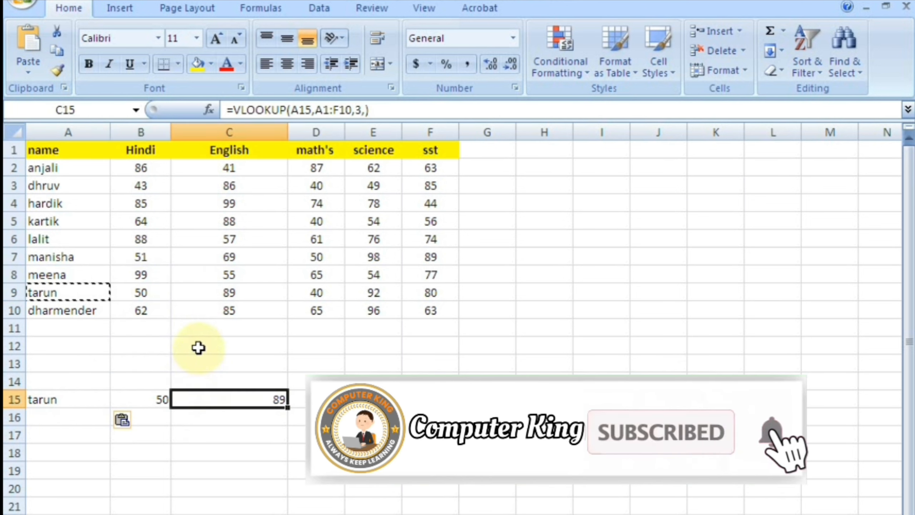